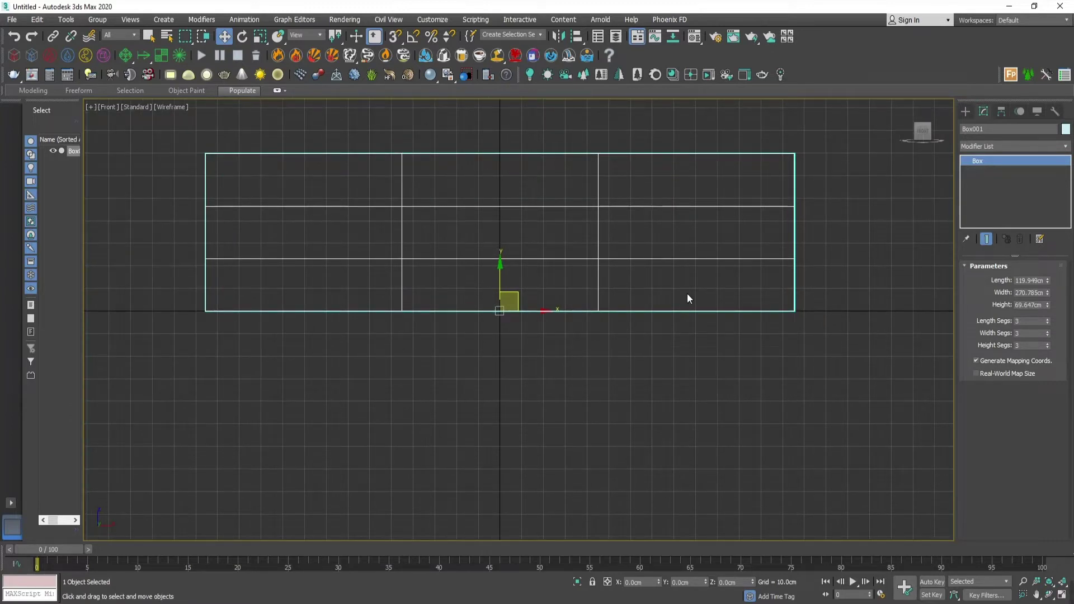
Convert the box to an Editable Poly and scale its inner vertex columns outward toward both ends of its width.
{"action": "right_click", "coordinate": [1017, 159]}
{"action": "left_click", "coordinate": [1015, 247]}
{"action": "middle_click_drag", "start_coordinate": [698, 358], "coordinate": [692, 402]}
{"action": "key", "text": "1"}
{"action": "middle_click_drag", "start_coordinate": [512, 309], "coordinate": [531, 336]}
{"action": "left_click_drag", "start_coordinate": [393, 187], "coordinate": [679, 446]}
{"action": "key", "text": "r"}
{"action": "left_click_drag", "start_coordinate": [562, 305], "coordinate": [643, 304]}
Scale the inner vertices outward along the box's depth and height in the left view, leaving a narrow border around each face.
{"action": "key", "text": "alt+w"}
{"action": "left_click_drag", "start_coordinate": [265, 336], "coordinate": [338, 452]}
{"action": "left_click_drag", "start_coordinate": [344, 392], "coordinate": [411, 401]}
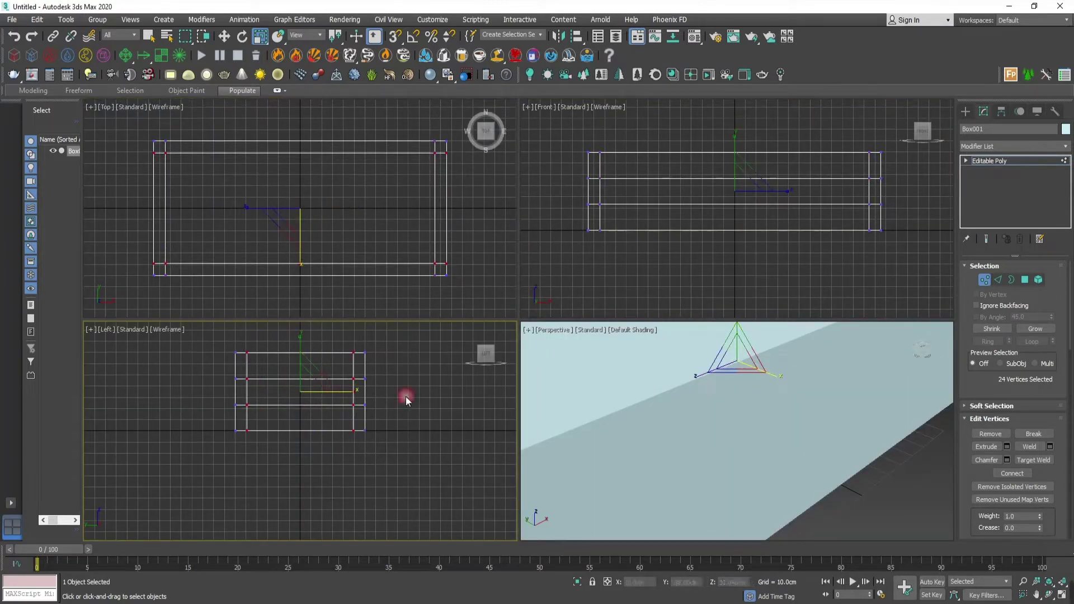
{"action": "left_click_drag", "start_coordinate": [220, 367], "coordinate": [384, 416]}
{"action": "left_click_drag", "start_coordinate": [301, 351], "coordinate": [309, 296]}
Maximize the perspective view with edged faces shown and leave vertex editing.
{"action": "key", "text": "w"}
{"action": "middle_click", "coordinate": [639, 377]}
{"action": "key", "text": "alt+w"}
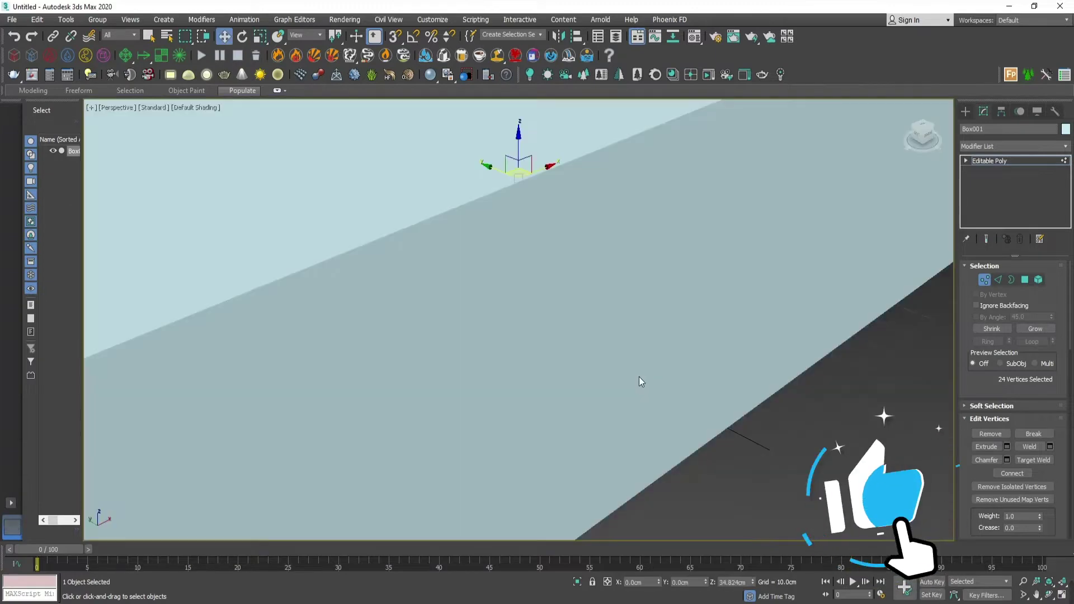
{"action": "scroll", "coordinate": [639, 377], "scroll_direction": "down", "scroll_amount": 5}
{"action": "key", "text": "F4"}
{"action": "middle_click_drag", "start_coordinate": [621, 374], "coordinate": [571, 344], "text": "alt"}
{"action": "left_click", "coordinate": [989, 161]}
Select all of the box's polygons, excluding the large central panels of the four sides and the bottom.
{"action": "middle_click_drag", "start_coordinate": [695, 364], "coordinate": [603, 361]}
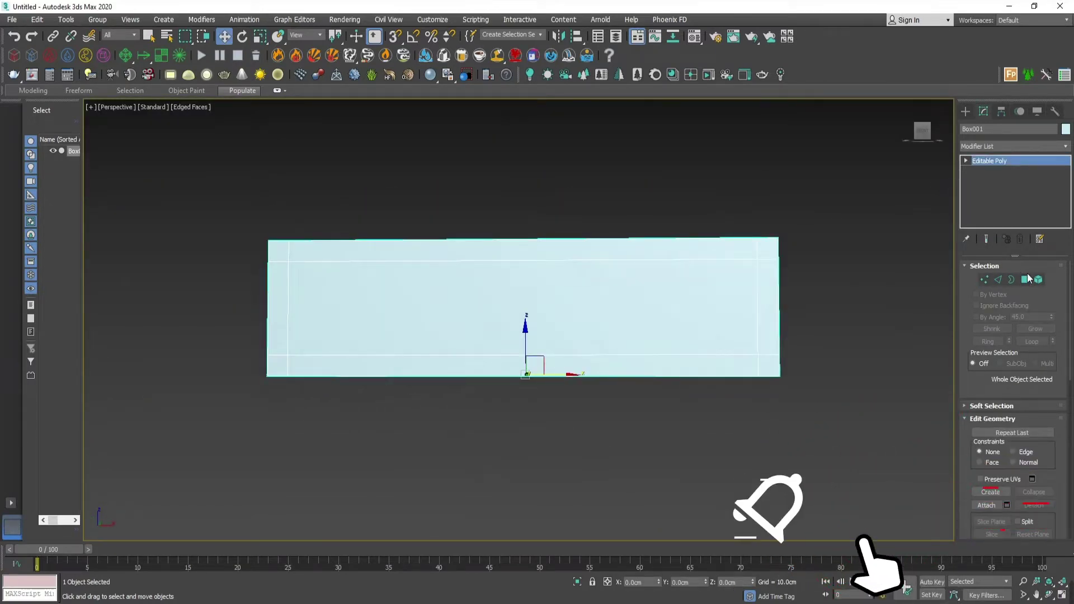
{"action": "key", "text": "4"}
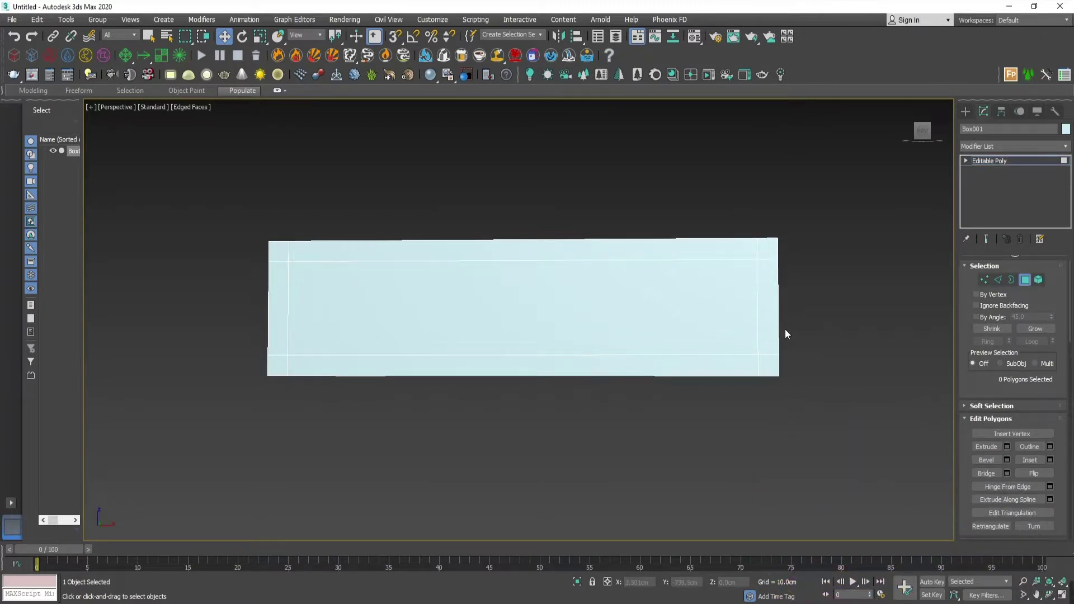
{"action": "left_click", "coordinate": [739, 257]}
{"action": "key", "text": "ctrl+a"}
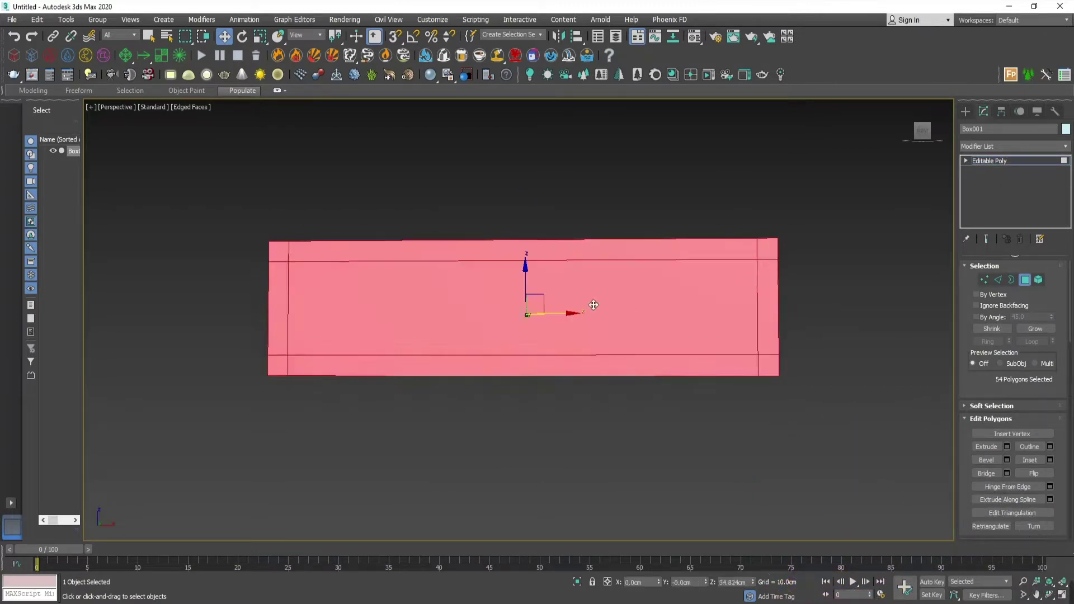
{"action": "middle_click_drag", "start_coordinate": [593, 305], "coordinate": [540, 309], "text": "alt"}
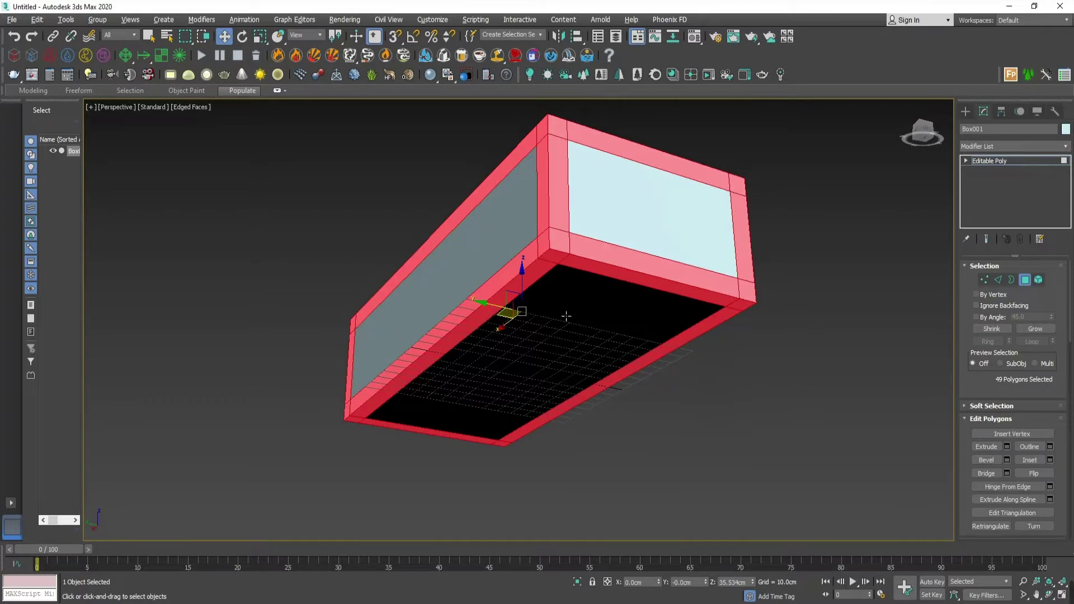
Deselect the border polygons around the underside of the box.
{"action": "left_click", "coordinate": [548, 269], "text": "alt"}
{"action": "left_click", "coordinate": [557, 262], "text": "alt"}
{"action": "left_click", "coordinate": [726, 319], "text": "alt"}
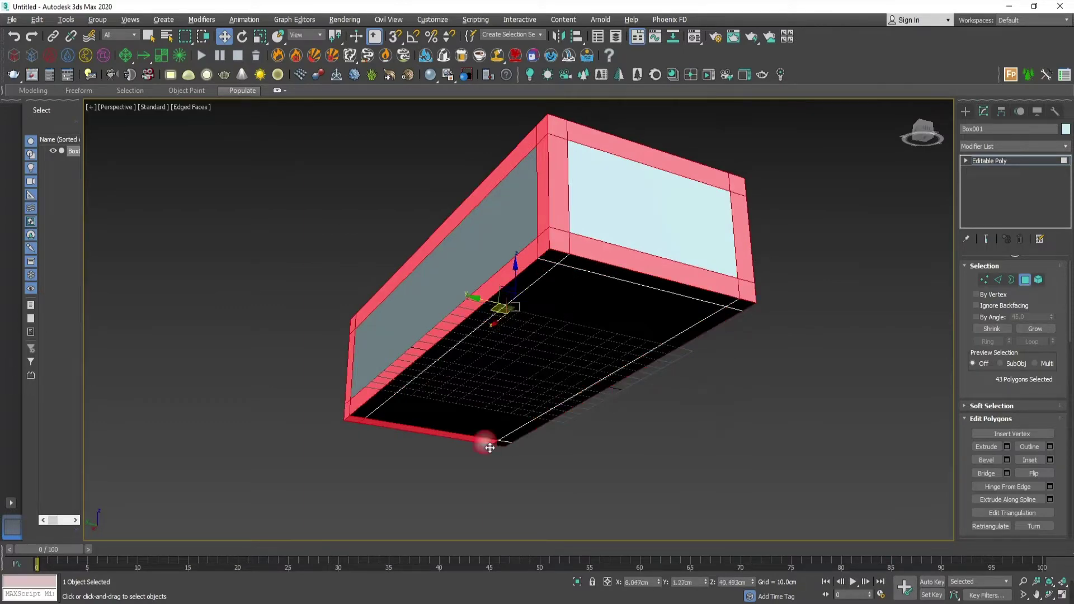
{"action": "left_click", "coordinate": [487, 439], "text": "alt"}
Deselect the central panel and surrounding border polygons on the box's top face.
{"action": "middle_click_drag", "start_coordinate": [487, 439], "coordinate": [573, 268], "text": "alt"}
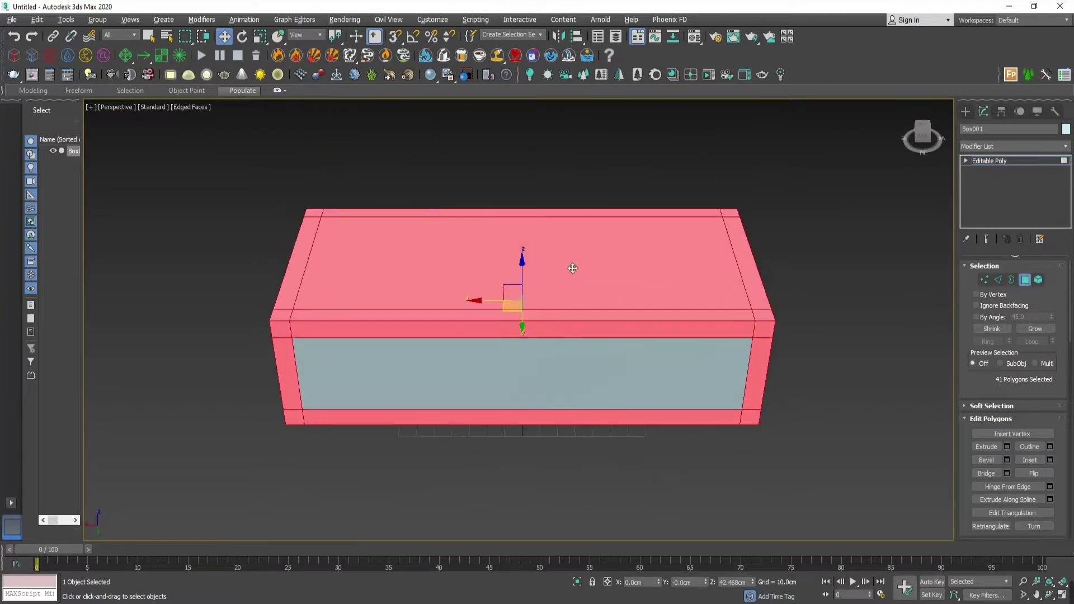
{"action": "left_click", "coordinate": [573, 268], "text": "alt"}
{"action": "left_click", "coordinate": [304, 276], "text": "alt"}
{"action": "left_click", "coordinate": [364, 216], "text": "alt"}
{"action": "left_click", "coordinate": [746, 263], "text": "alt"}
{"action": "left_click", "coordinate": [358, 315], "text": "alt"}
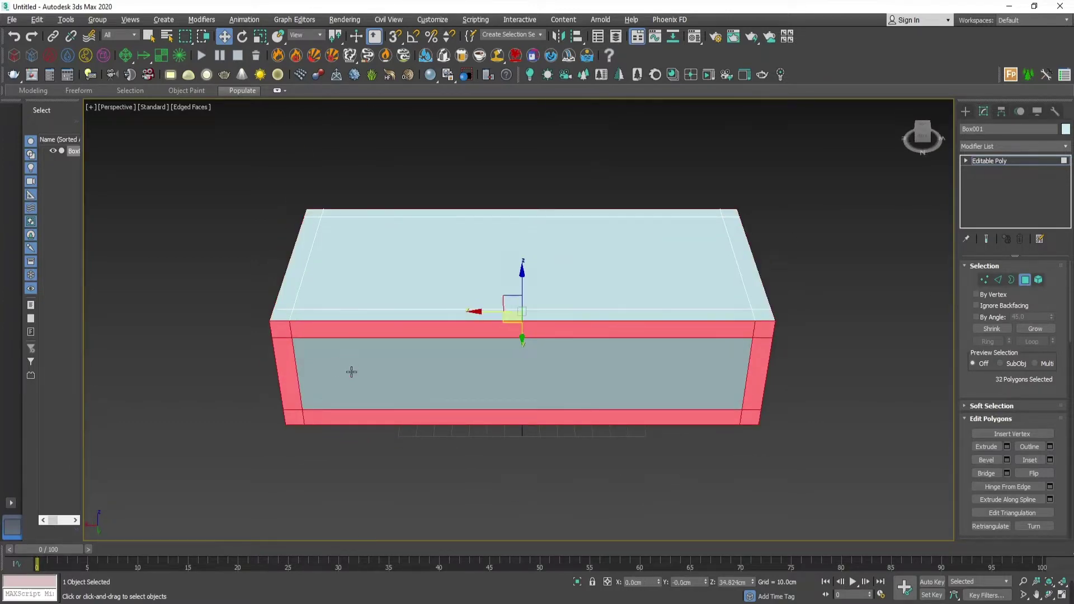
{"action": "middle_click_drag", "start_coordinate": [352, 372], "coordinate": [395, 337], "text": "alt"}
{"action": "left_click", "coordinate": [1007, 446]}
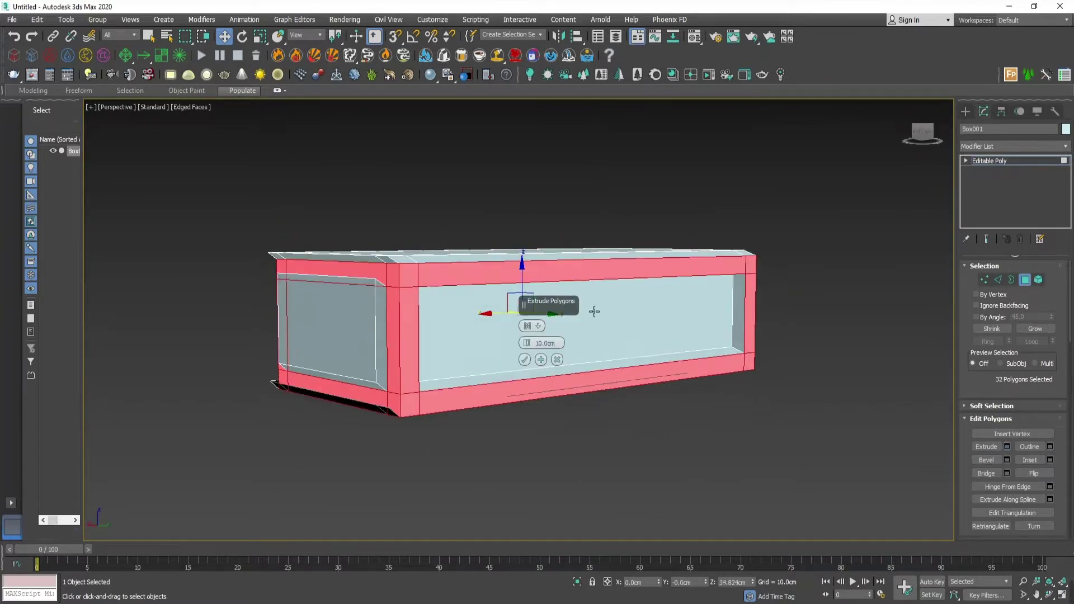
{"action": "middle_click_drag", "start_coordinate": [613, 284], "coordinate": [581, 328], "text": "alt"}
{"action": "left_click", "coordinate": [539, 326]}
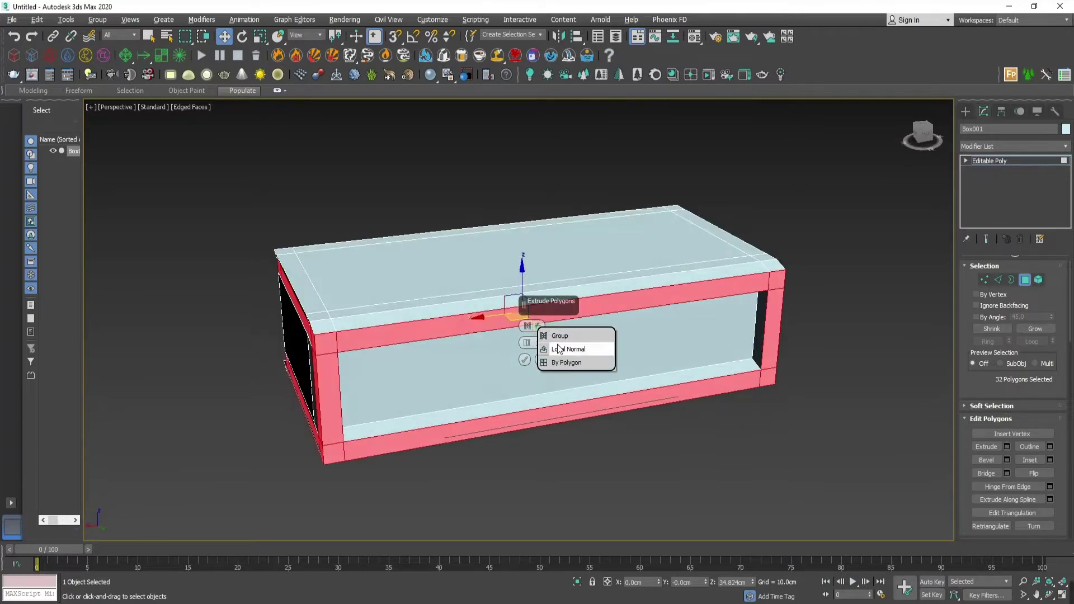
{"action": "left_click", "coordinate": [559, 351]}
{"action": "middle_click_drag", "start_coordinate": [413, 390], "coordinate": [418, 324], "text": "alt"}
{"action": "left_click_drag", "start_coordinate": [528, 344], "coordinate": [538, 314]}
{"action": "middle_click_drag", "start_coordinate": [641, 293], "coordinate": [610, 309], "text": "alt"}
{"action": "left_click", "coordinate": [558, 377]}
Extrude the large central panels of the box's long front and back sides inward as shallow recesses and leave polygon editing.
{"action": "mouse_move", "coordinate": [653, 365]}
{"action": "middle_mouse_down", "text": "alt"}
{"action": "mouse_move", "coordinate": [643, 369]}
{"action": "mouse_move", "coordinate": [652, 377]}
{"action": "middle_mouse_up", "text": "alt"}
{"action": "left_click", "coordinate": [712, 336]}
{"action": "middle_click_drag", "start_coordinate": [713, 335], "coordinate": [554, 392], "text": "alt"}
{"action": "left_click", "coordinate": [1007, 446]}
{"action": "left_click_drag", "start_coordinate": [527, 343], "coordinate": [518, 508]}
{"action": "middle_click_drag", "start_coordinate": [526, 475], "coordinate": [541, 460], "text": "alt"}
{"action": "left_click_drag", "start_coordinate": [527, 343], "coordinate": [535, 329]}
{"action": "middle_click_drag", "start_coordinate": [621, 400], "coordinate": [604, 372], "text": "alt"}
{"action": "left_click", "coordinate": [525, 376]}
{"action": "middle_click_drag", "start_coordinate": [593, 417], "coordinate": [627, 450], "text": "alt"}
{"action": "left_click", "coordinate": [1000, 162]}
Change the box's object color to gray and deselect the box.
{"action": "middle_click_drag", "start_coordinate": [618, 400], "coordinate": [666, 393], "text": "alt"}
{"action": "left_click", "coordinate": [1066, 129]}
{"action": "left_click", "coordinate": [610, 331]}
{"action": "left_click", "coordinate": [594, 371]}
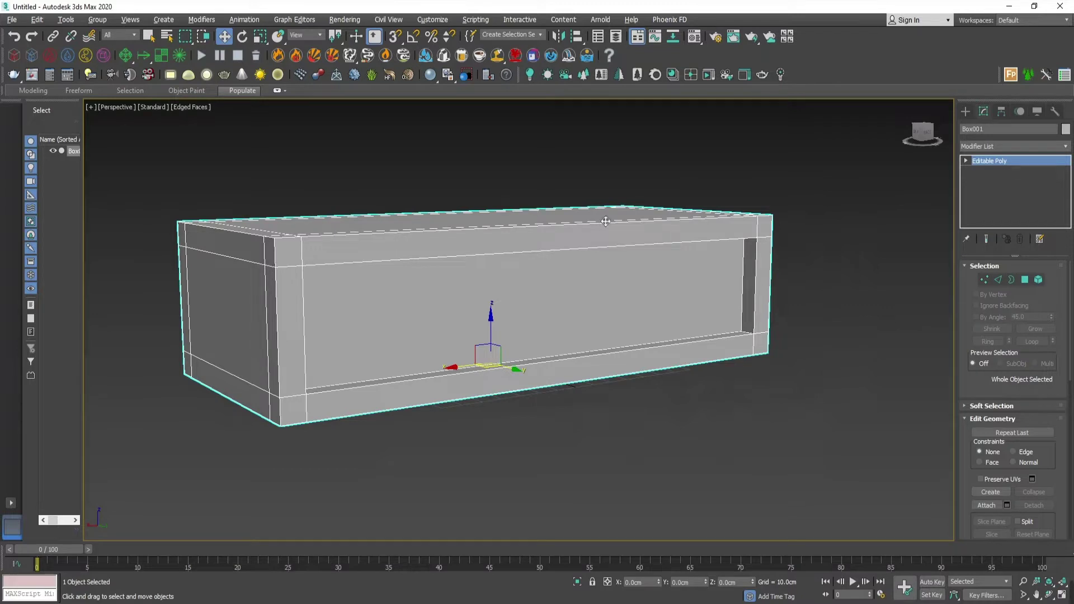
{"action": "left_click", "coordinate": [918, 235]}
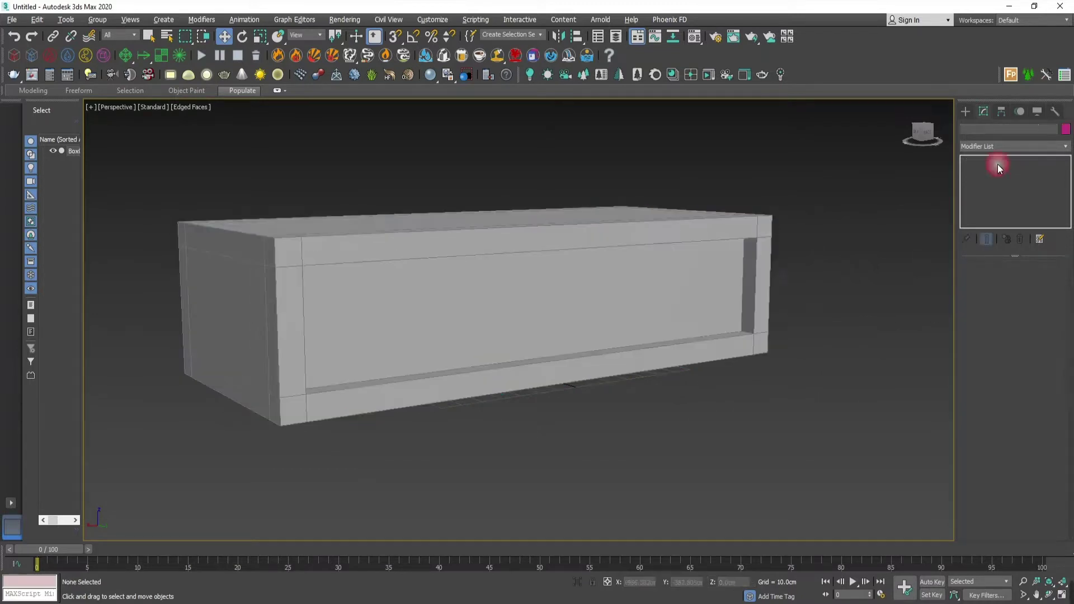
Draw a thin vertical box in the front view, about 69 cm long, 0.8 cm wide and 10.3 cm high, spanning the large box's height.
{"action": "left_click", "coordinate": [966, 112]}
{"action": "left_click", "coordinate": [978, 128]}
{"action": "middle_click_drag", "start_coordinate": [844, 282], "coordinate": [822, 309]}
{"action": "left_click", "coordinate": [966, 128]}
{"action": "left_click", "coordinate": [991, 181]}
{"action": "key", "text": "alt+w"}
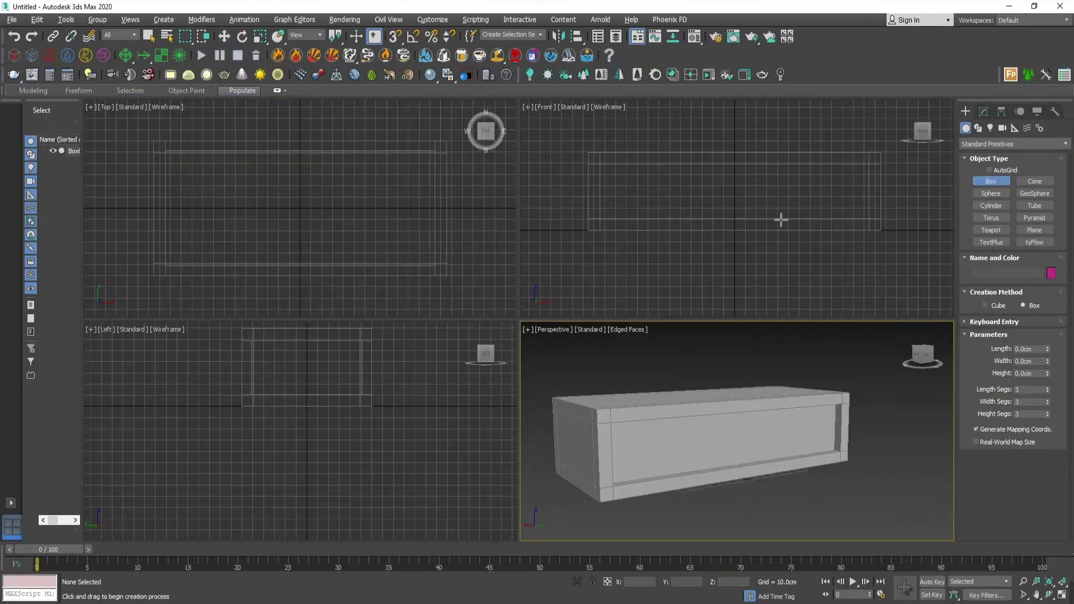
{"action": "key", "text": "alt+w"}
{"action": "scroll", "coordinate": [531, 343], "scroll_direction": "up", "scroll_amount": 2}
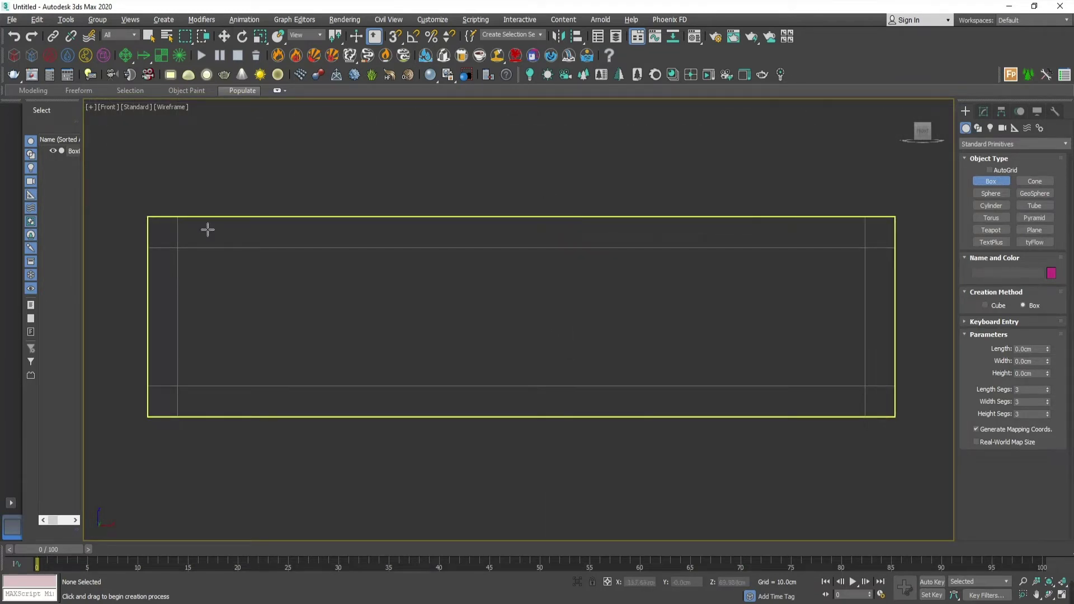
{"action": "middle_click_drag", "start_coordinate": [208, 230], "coordinate": [258, 224]}
{"action": "left_click_drag", "start_coordinate": [530, 222], "coordinate": [533, 418]}
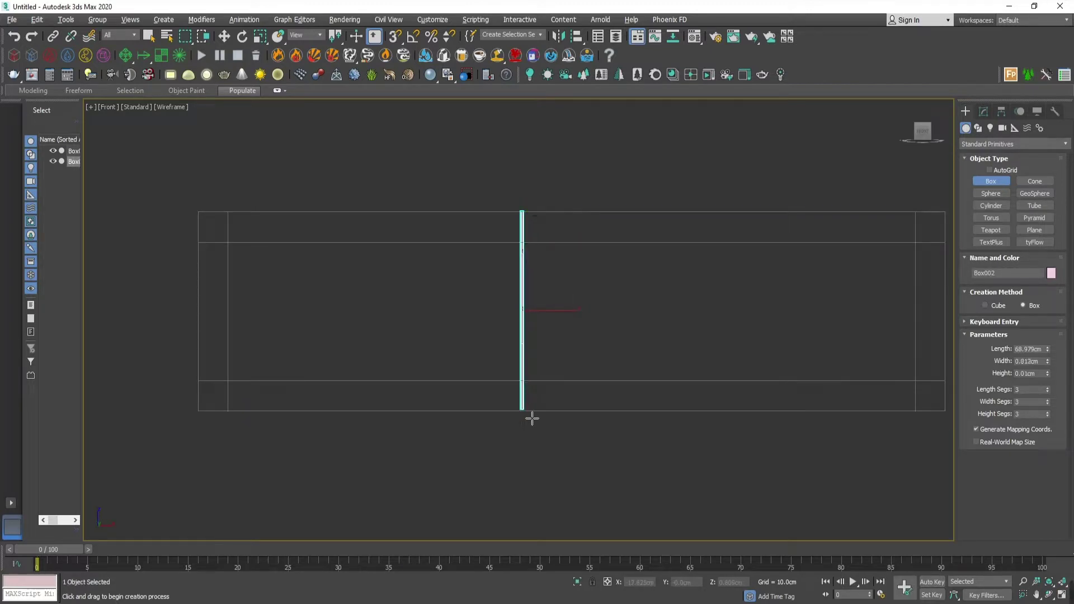
{"action": "left_click", "coordinate": [534, 389]}
{"action": "key", "text": "w"}
Set the thin box's length, width and height segments to 1.
{"action": "left_click", "coordinate": [984, 111]}
{"action": "right_click", "coordinate": [1048, 322]}
{"action": "right_click", "coordinate": [1047, 334]}
{"action": "right_click", "coordinate": [1048, 347]}
{"action": "left_click", "coordinate": [1025, 353]}
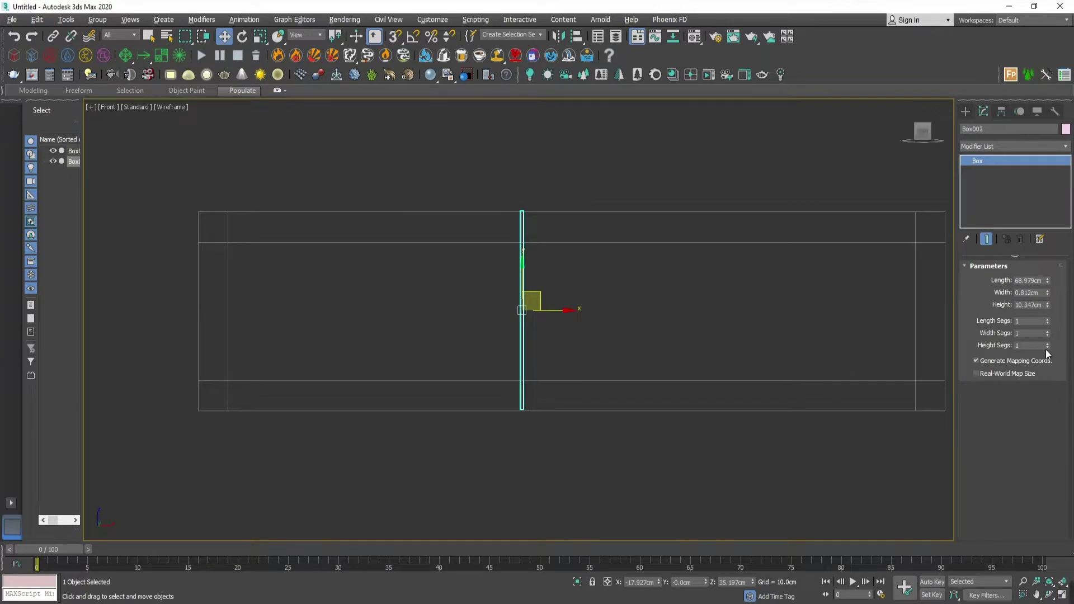
Move the slat to the large box's front edge in the top view and set its height to about 11.4 cm.
{"action": "scroll", "coordinate": [646, 360], "scroll_direction": "up", "scroll_amount": 4}
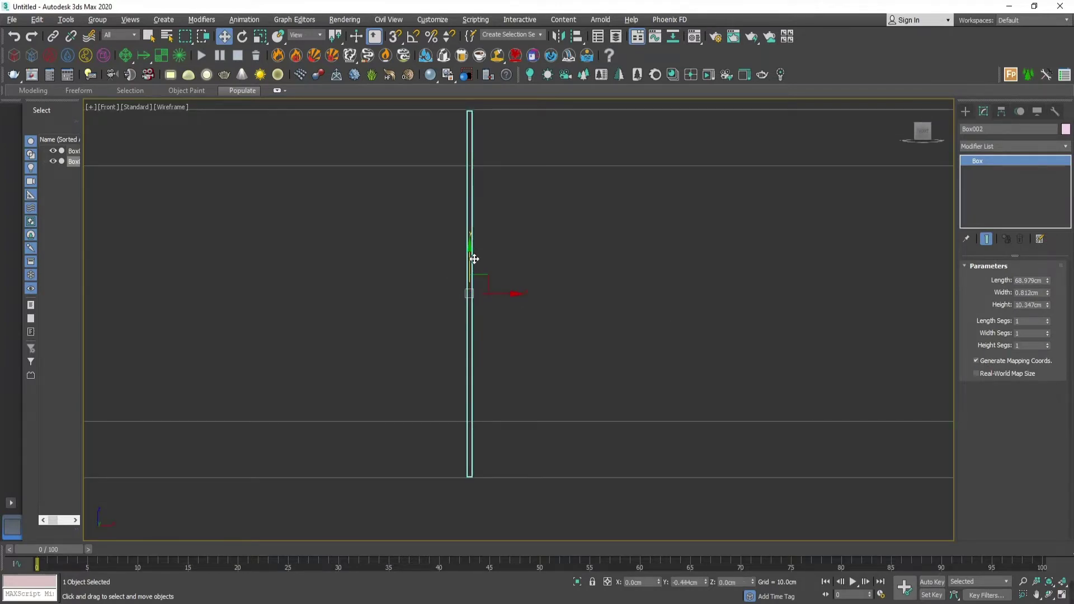
{"action": "key", "text": "t"}
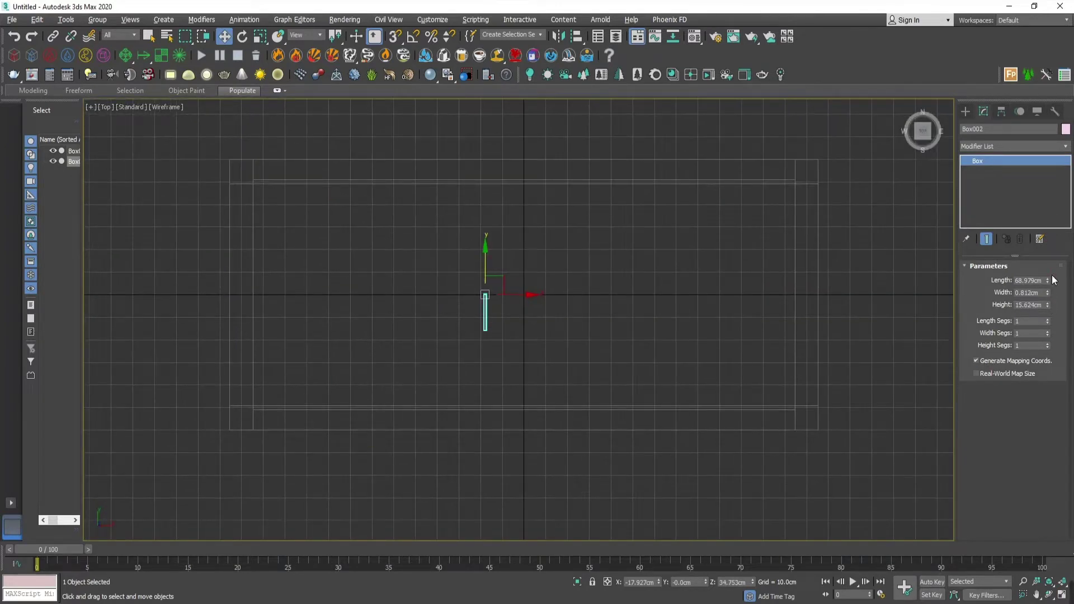
{"action": "scroll", "coordinate": [522, 301], "scroll_direction": "up", "scroll_amount": 5}
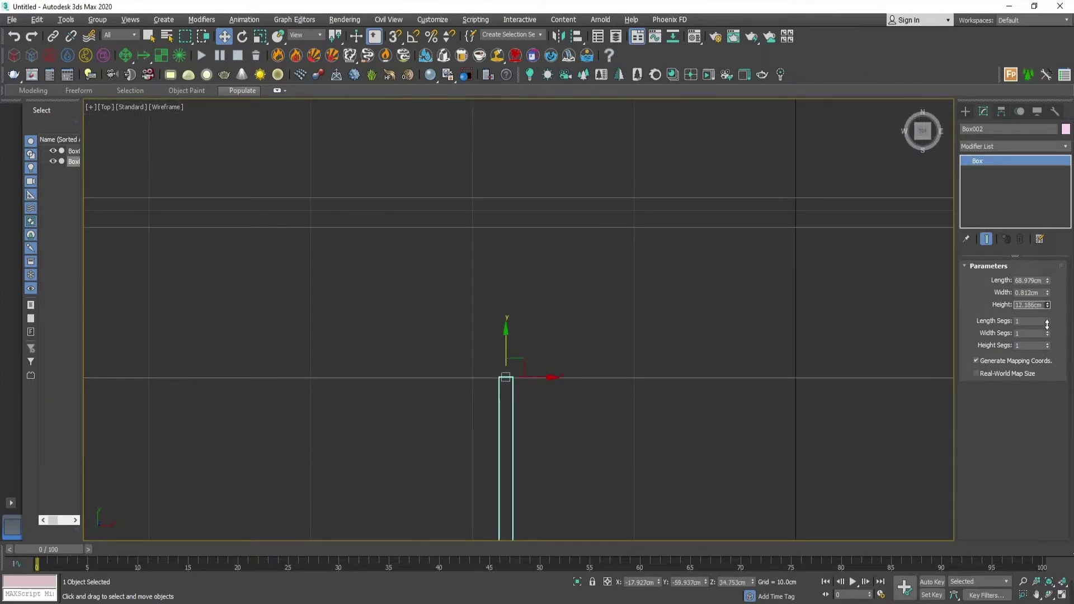
{"action": "left_click_drag", "start_coordinate": [1048, 325], "coordinate": [1047, 329]}
{"action": "scroll", "coordinate": [640, 308], "scroll_direction": "down", "scroll_amount": 5}
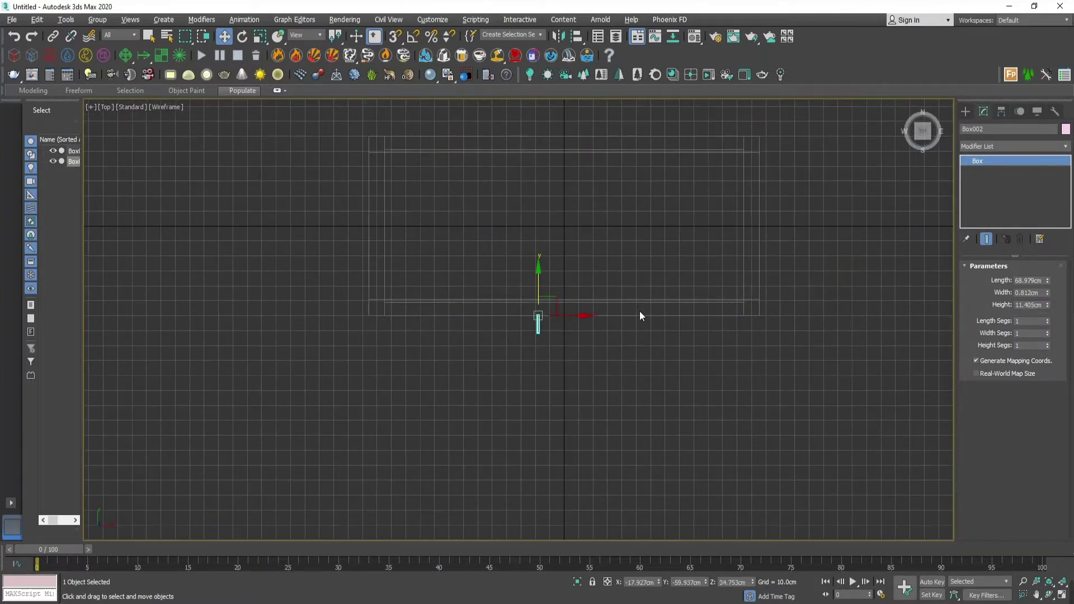
Examine the slat's placement against the front of the large box from several angles.
{"action": "key", "text": "alt+w"}
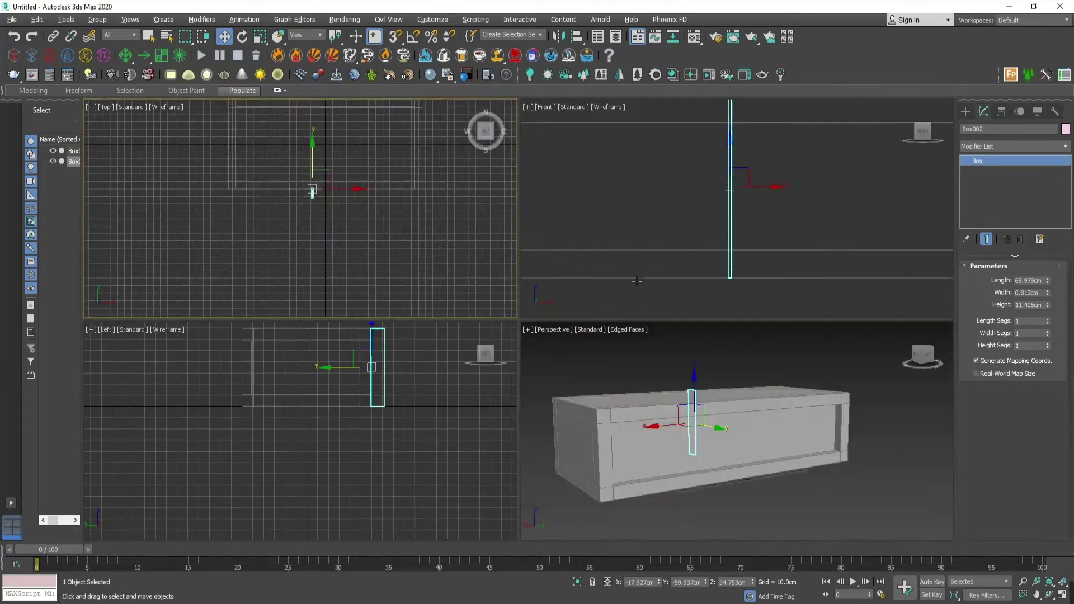
{"action": "middle_click", "coordinate": [561, 374]}
{"action": "key", "text": "alt+w"}
{"action": "mouse_move", "coordinate": [562, 374]}
{"action": "middle_mouse_down", "text": "alt"}
{"action": "mouse_move", "coordinate": [578, 357]}
{"action": "mouse_move", "coordinate": [566, 370]}
{"action": "middle_mouse_up", "text": "alt"}
{"action": "key", "text": "alt+w"}
{"action": "middle_click", "coordinate": [453, 313]}
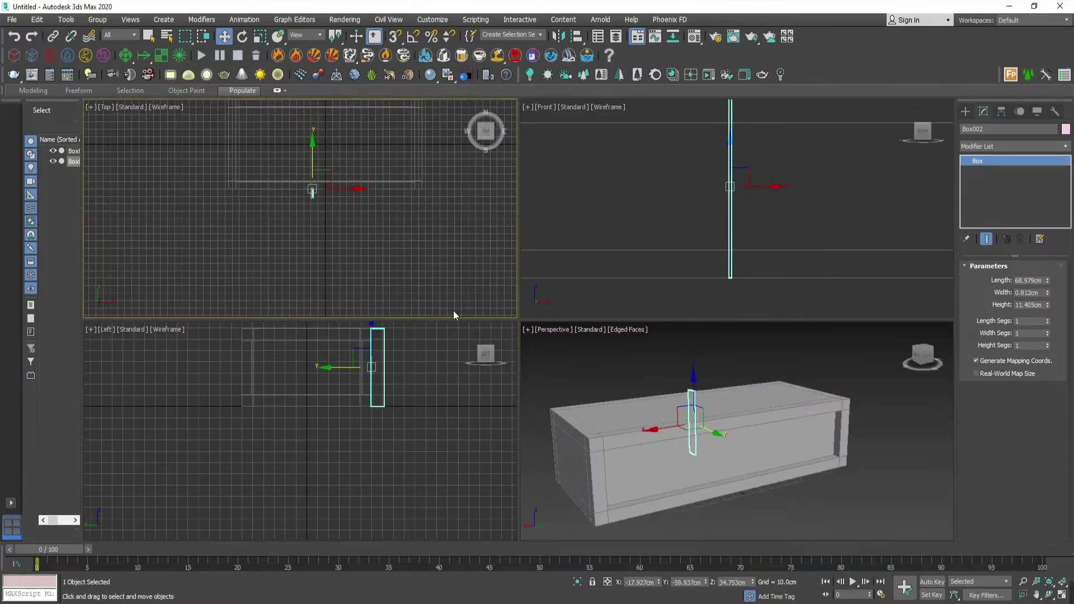
{"action": "middle_click", "coordinate": [707, 371]}
{"action": "middle_click_drag", "start_coordinate": [708, 371], "coordinate": [669, 437], "text": "alt"}
Move the slat along X in the top view to line up with the large box's left end.
{"action": "scroll", "coordinate": [669, 437], "scroll_direction": "up", "scroll_amount": 5}
{"action": "middle_click_drag", "start_coordinate": [369, 195], "coordinate": [393, 237]}
{"action": "scroll", "coordinate": [393, 237], "scroll_direction": "up", "scroll_amount": 3}
{"action": "scroll", "coordinate": [303, 228], "scroll_direction": "up", "scroll_amount": 5}
{"action": "middle_click_drag", "start_coordinate": [303, 229], "coordinate": [468, 216]}
{"action": "left_click_drag", "start_coordinate": [468, 205], "coordinate": [135, 214]}
{"action": "middle_click_drag", "start_coordinate": [135, 215], "coordinate": [367, 231]}
{"action": "scroll", "coordinate": [359, 215], "scroll_direction": "down", "scroll_amount": 3}
{"action": "left_click_drag", "start_coordinate": [430, 227], "coordinate": [375, 238]}
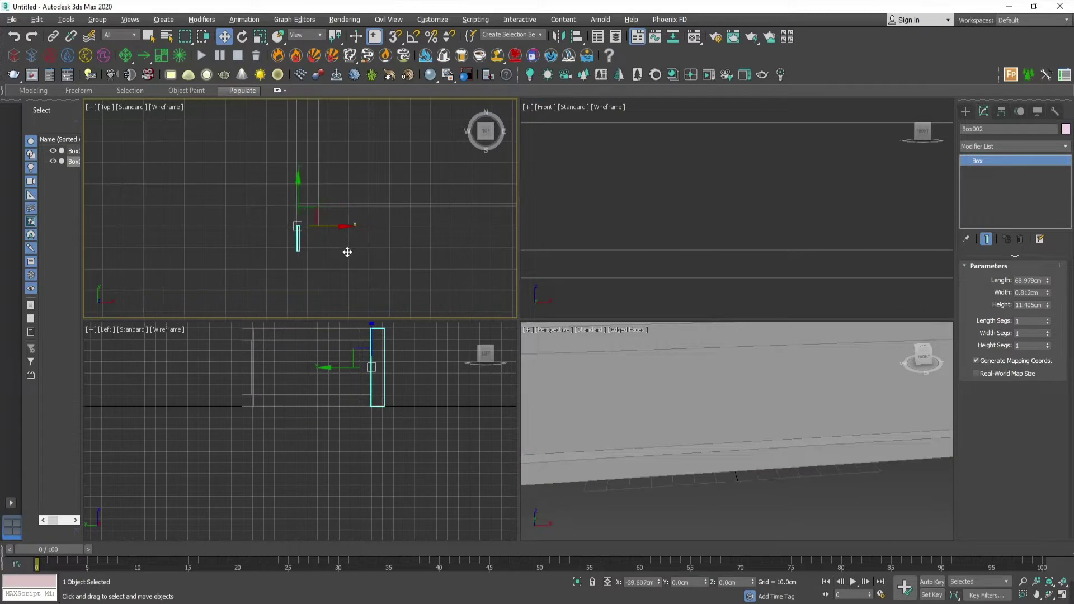
{"action": "middle_click_drag", "start_coordinate": [347, 252], "coordinate": [334, 237]}
{"action": "scroll", "coordinate": [293, 220], "scroll_direction": "up", "scroll_amount": 5}
{"action": "left_click_drag", "start_coordinate": [299, 193], "coordinate": [325, 196], "text": "shift"}
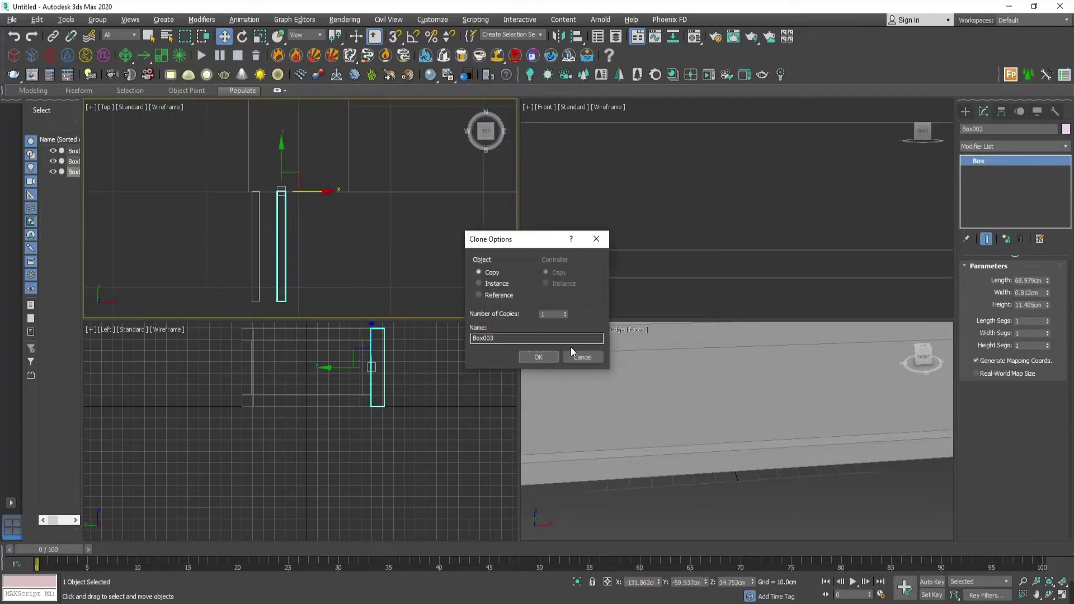
{"action": "left_click", "coordinate": [579, 356]}
Clone the slat along X as 75 evenly spaced instances across the large box's front.
{"action": "scroll", "coordinate": [623, 398], "scroll_direction": "down", "scroll_amount": 8}
{"action": "middle_click_drag", "start_coordinate": [292, 227], "coordinate": [296, 230]}
{"action": "mouse_move", "coordinate": [297, 195]}
{"action": "left_mouse_down", "text": "shift"}
{"action": "mouse_move", "coordinate": [343, 199]}
{"action": "mouse_move", "coordinate": [327, 212]}
{"action": "left_mouse_up", "text": "shift"}
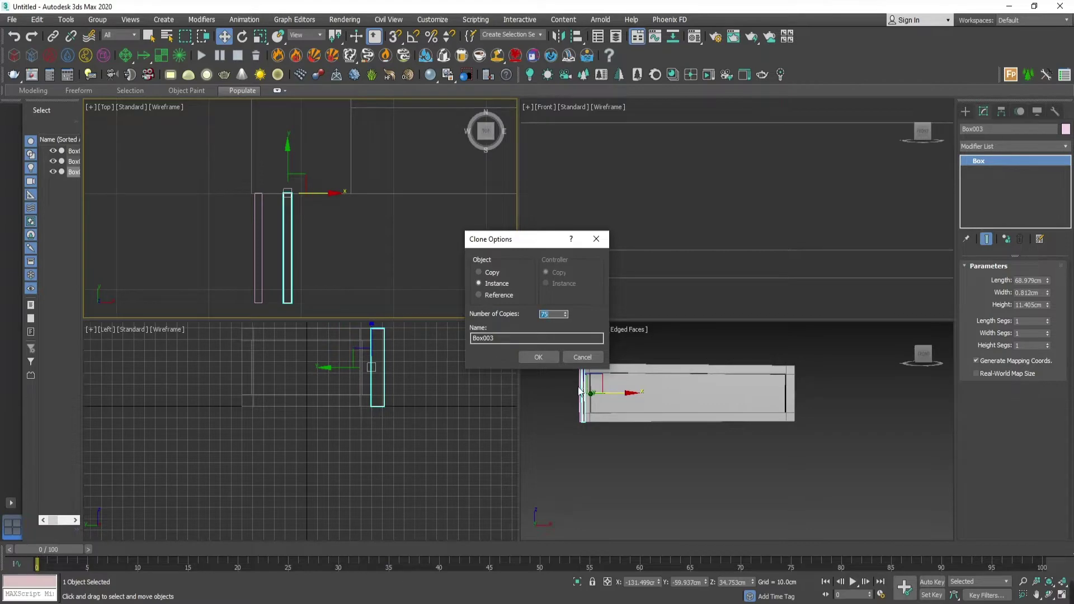
{"action": "key", "text": "Return"}
Inspect the row of cloned slats along the box's front in the perspective view.
{"action": "middle_click", "coordinate": [614, 337]}
{"action": "key", "text": "alt+w"}
{"action": "mouse_move", "coordinate": [634, 339]}
{"action": "middle_mouse_down", "text": "alt"}
{"action": "mouse_move", "coordinate": [621, 360]}
{"action": "mouse_move", "coordinate": [652, 375]}
{"action": "mouse_move", "coordinate": [652, 398]}
{"action": "mouse_move", "coordinate": [700, 386]}
{"action": "middle_mouse_up", "text": "alt"}
{"action": "scroll", "coordinate": [652, 387], "scroll_direction": "up", "scroll_amount": 4}
{"action": "middle_click_drag", "start_coordinate": [700, 386], "coordinate": [704, 421], "text": "alt"}
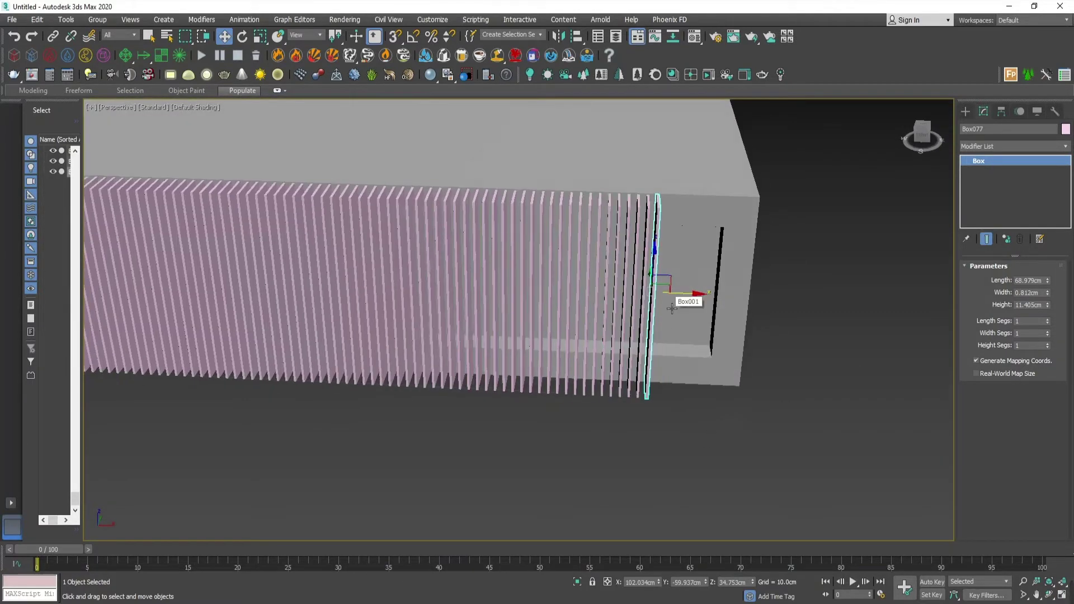
{"action": "left_click", "coordinate": [672, 308], "text": "ctrl"}
{"action": "key", "text": "ctrl+z"}
Try removing a block of slats from the right end of the row, selecting them in the top view.
{"action": "key", "text": "alt+w"}
{"action": "middle_click", "coordinate": [292, 243]}
{"action": "key", "text": "alt+w"}
{"action": "scroll", "coordinate": [403, 243], "scroll_direction": "down", "scroll_amount": 8}
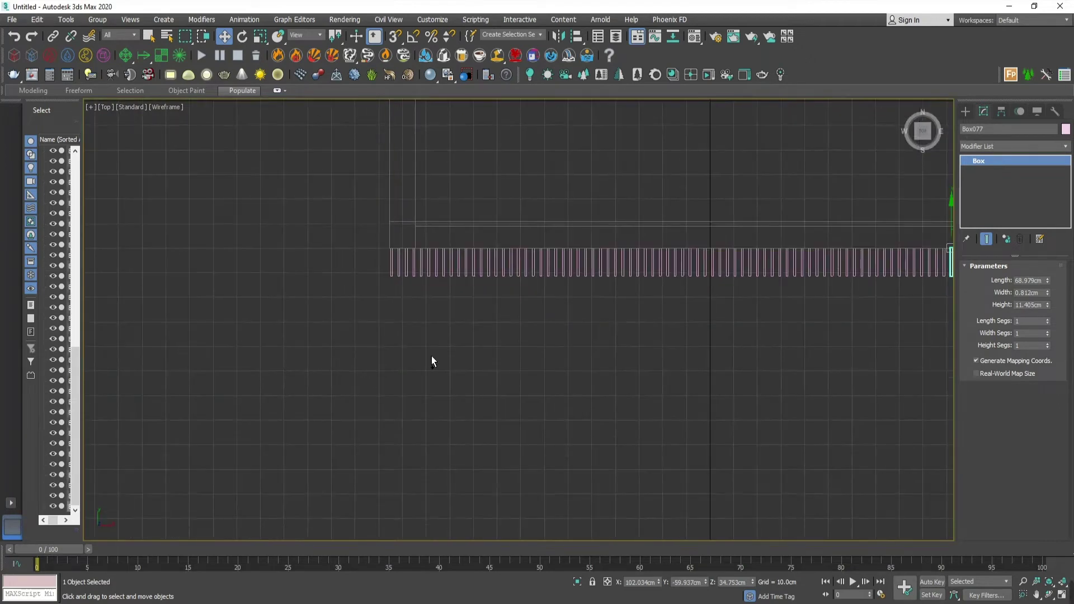
{"action": "middle_click_drag", "start_coordinate": [431, 356], "coordinate": [121, 383]}
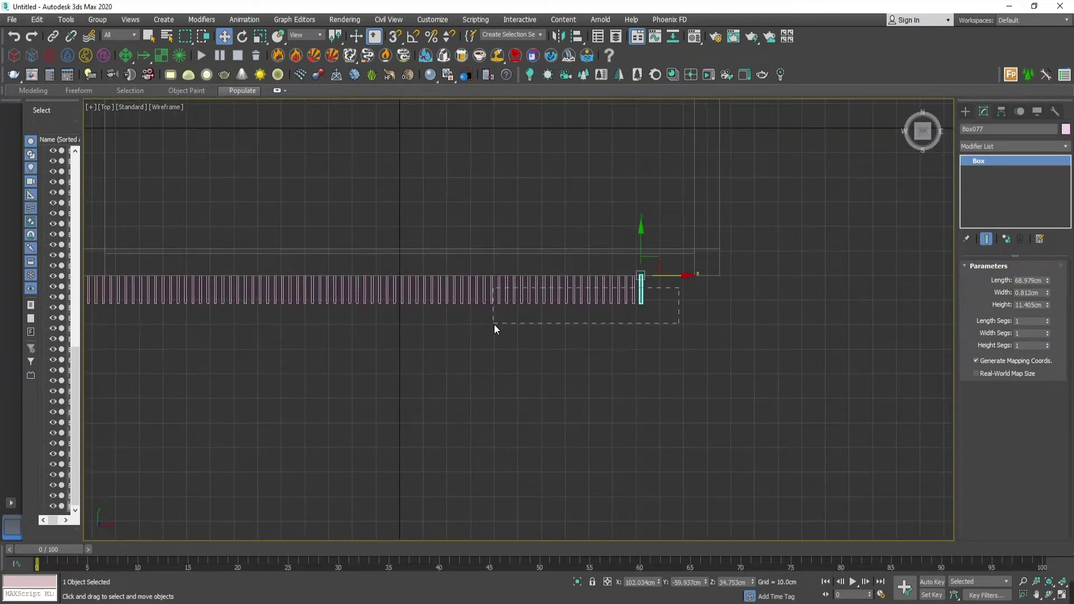
{"action": "left_click_drag", "start_coordinate": [494, 326], "coordinate": [482, 328]}
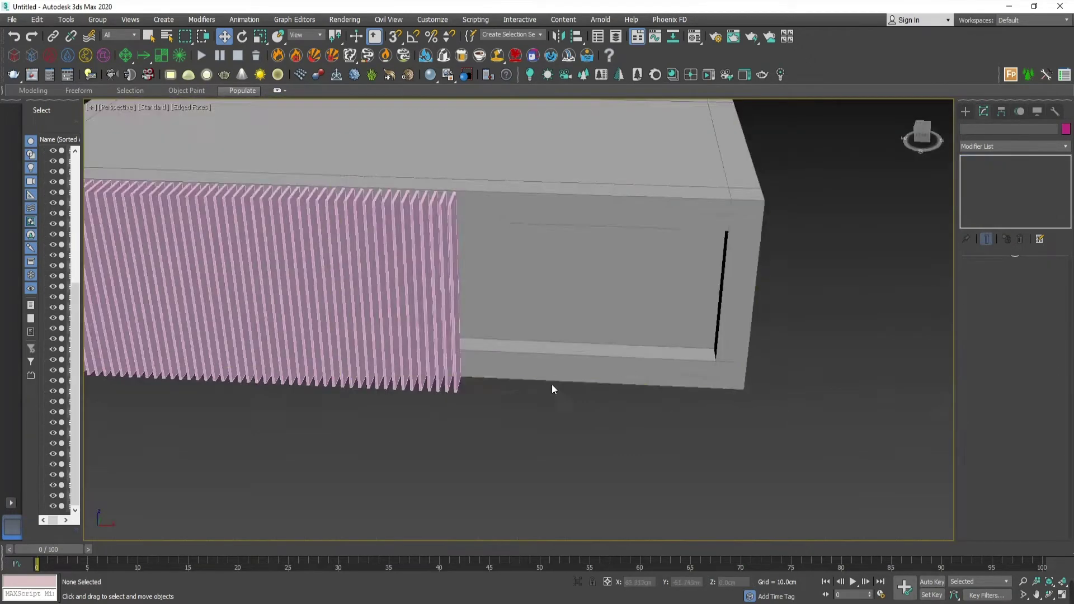
{"action": "scroll", "coordinate": [552, 383], "scroll_direction": "up", "scroll_amount": 3}
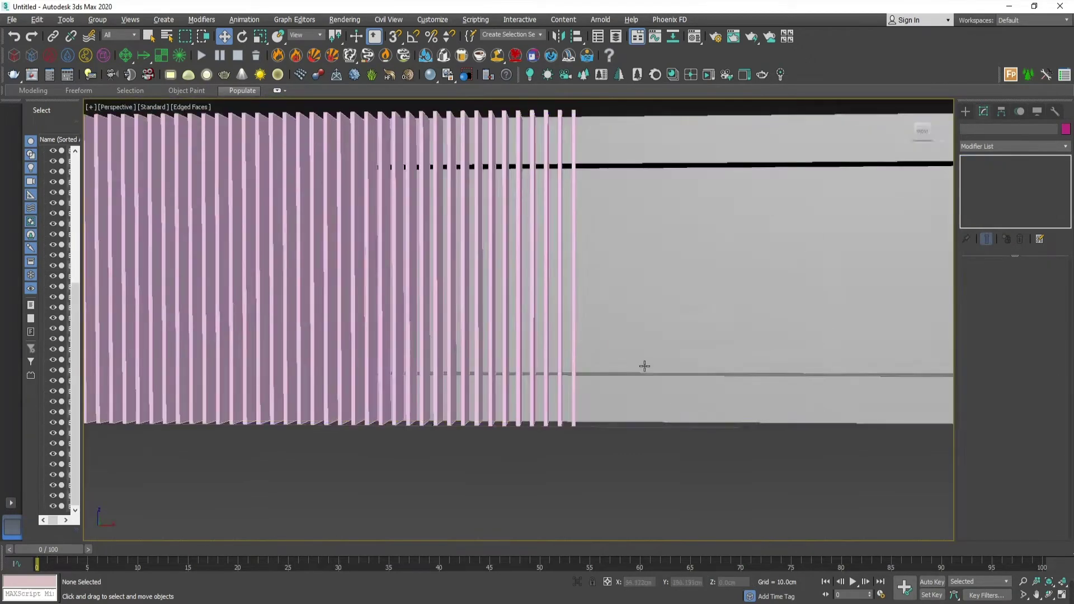
Reduce the selection to the 18 slats nearest the row's right end and delete them.
{"action": "scroll", "coordinate": [645, 366], "scroll_direction": "down", "scroll_amount": 4}
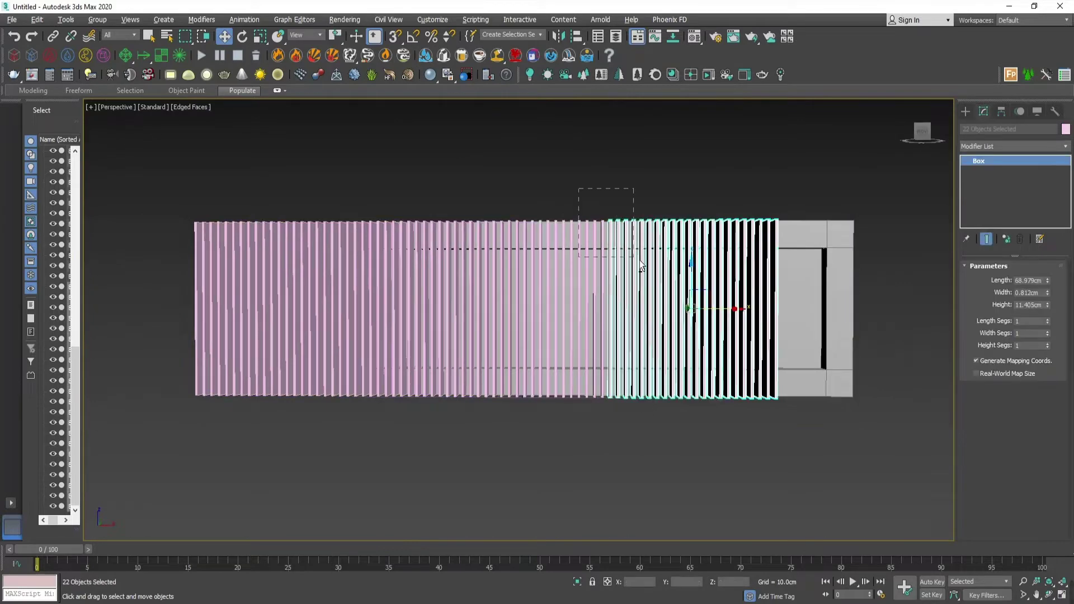
{"action": "left_click_drag", "start_coordinate": [641, 264], "coordinate": [643, 267], "text": "alt"}
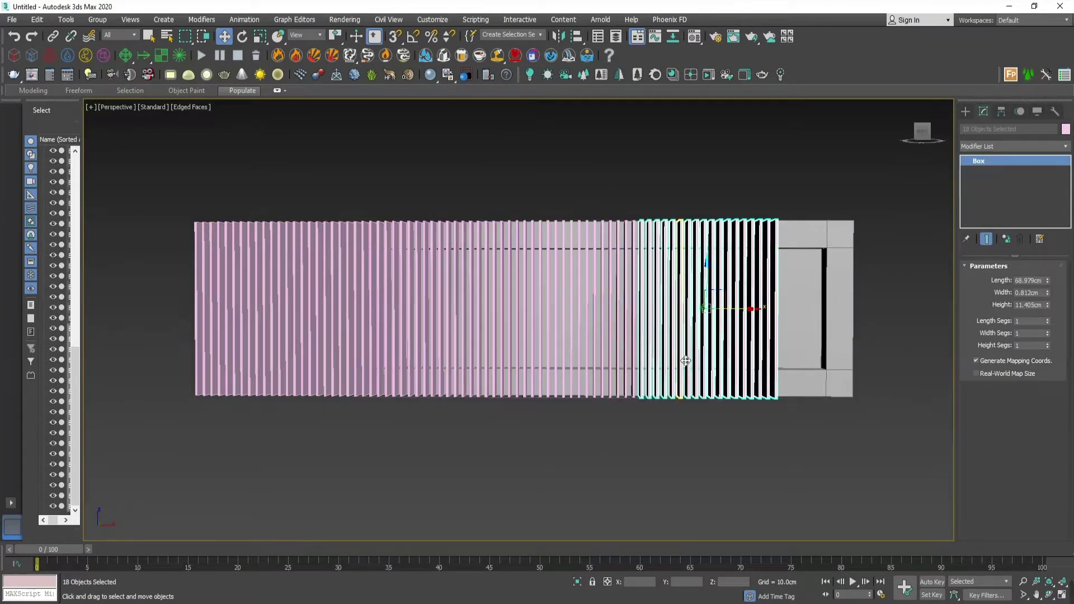
{"action": "key", "text": "Delete"}
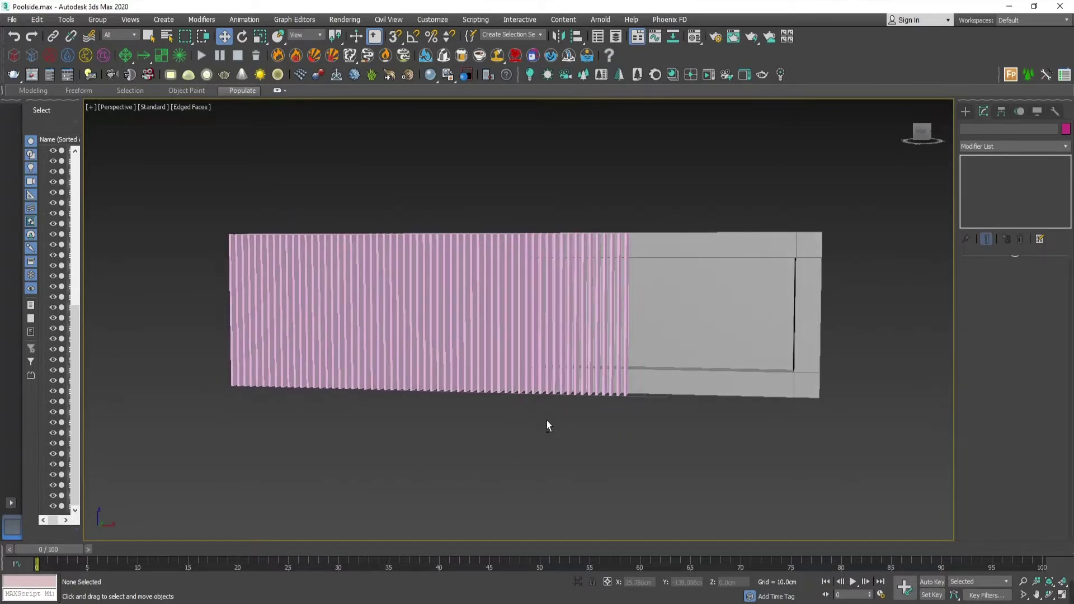
Select all 60 slats in the top view and group them under the name "Slides".
{"action": "key", "text": "t"}
{"action": "middle_click_drag", "start_coordinate": [546, 421], "coordinate": [514, 297]}
{"action": "left_click_drag", "start_coordinate": [232, 274], "coordinate": [714, 240]}
{"action": "middle_click_drag", "start_coordinate": [397, 240], "coordinate": [348, 265]}
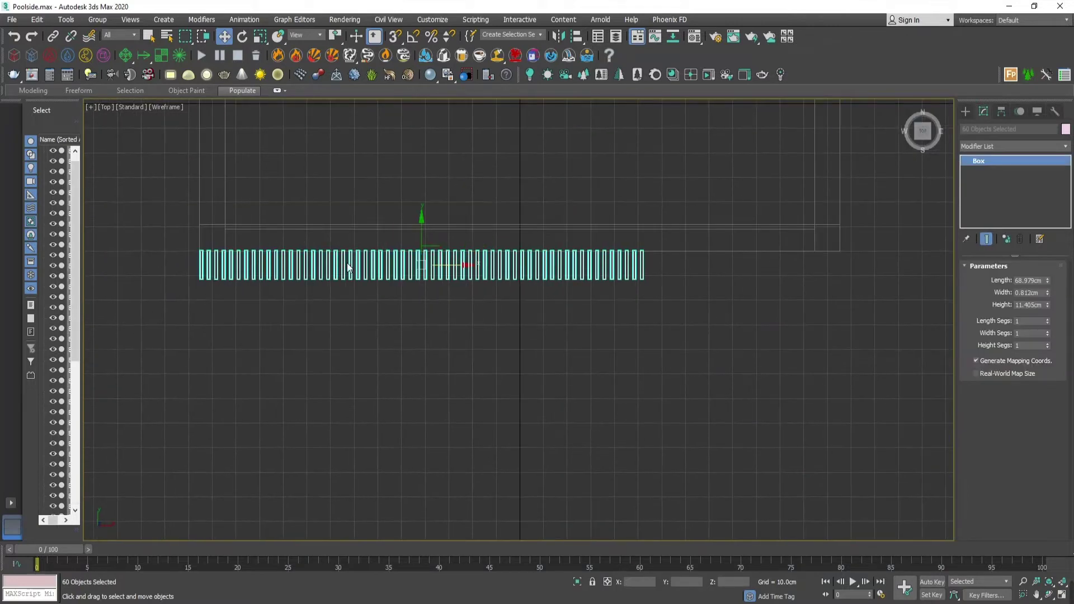
{"action": "left_click", "coordinate": [96, 18]}
{"action": "left_click", "coordinate": [109, 31]}
{"action": "type", "text": "Slides"}
{"action": "key", "text": "Return"}
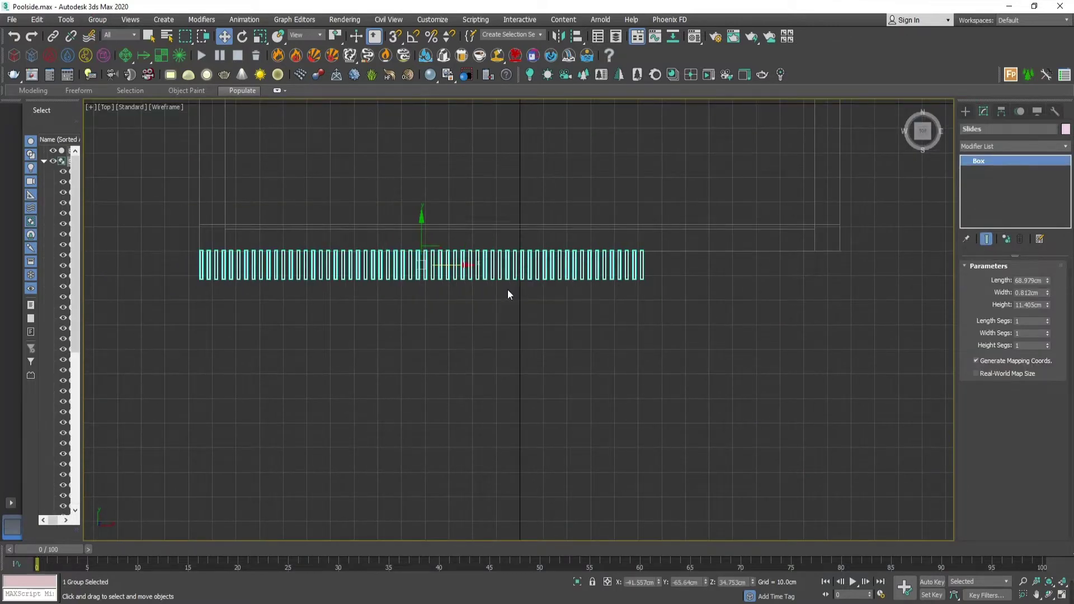
Draw a thin upright box in the front view, to the right of the slats, about 69 cm tall and 2.8 cm wide.
{"action": "middle_click_drag", "start_coordinate": [594, 306], "coordinate": [521, 420]}
{"action": "key", "text": "alt+w"}
{"action": "left_click", "coordinate": [565, 299]}
{"action": "key", "text": "alt+w"}
{"action": "scroll", "coordinate": [569, 295], "scroll_direction": "down", "scroll_amount": 6}
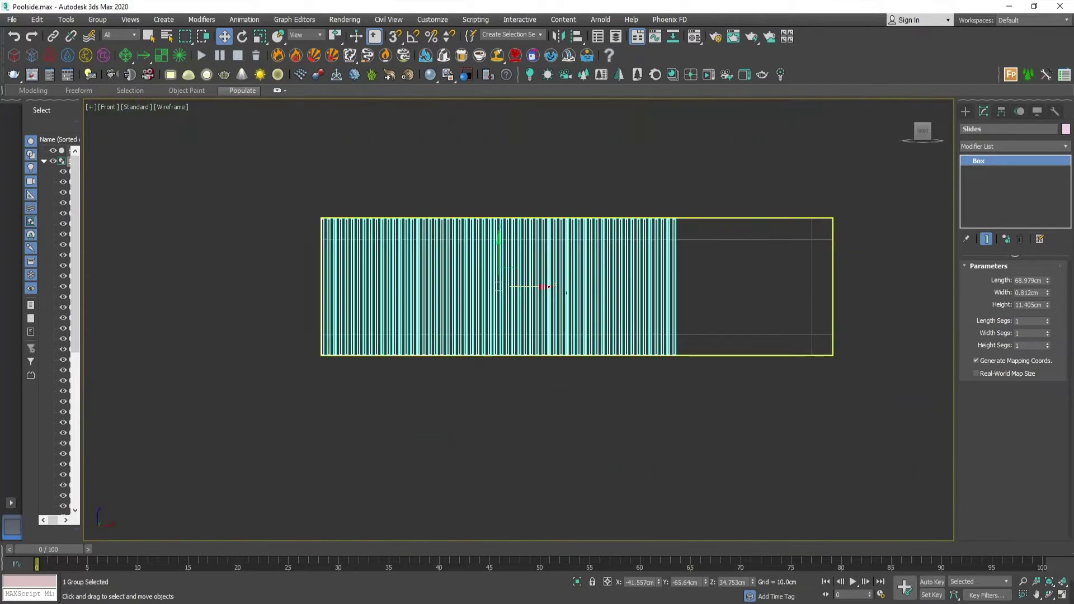
{"action": "scroll", "coordinate": [840, 244], "scroll_direction": "up", "scroll_amount": 1}
{"action": "left_click", "coordinate": [966, 111]}
{"action": "left_click", "coordinate": [990, 182]}
{"action": "middle_click_drag", "start_coordinate": [709, 317], "coordinate": [653, 312]}
{"action": "left_click_drag", "start_coordinate": [637, 220], "coordinate": [645, 381]}
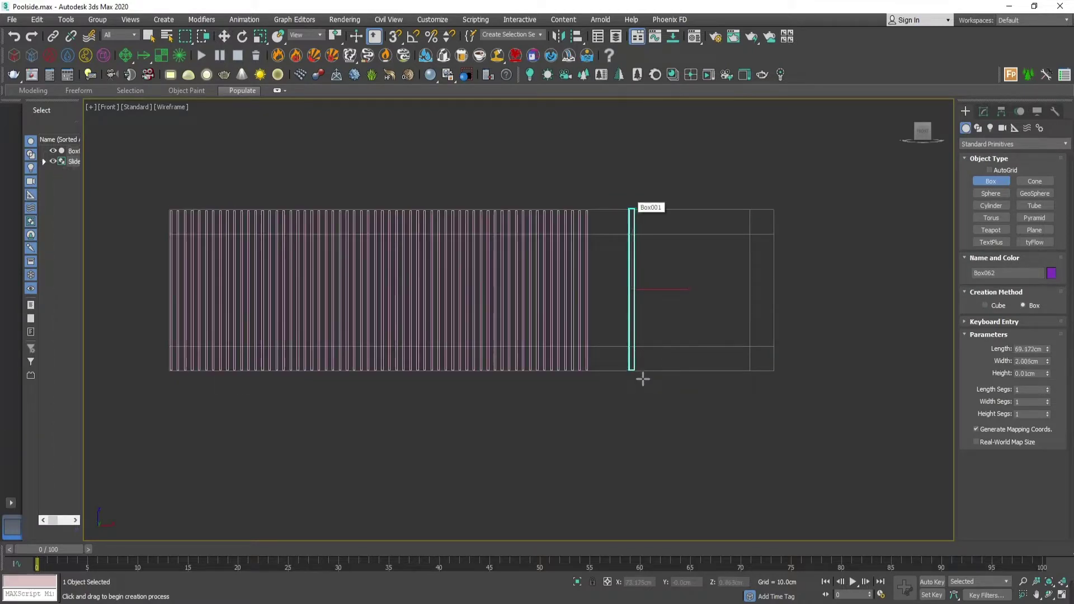
{"action": "key", "text": "w"}
{"action": "scroll", "coordinate": [636, 347], "scroll_direction": "up", "scroll_amount": 4}
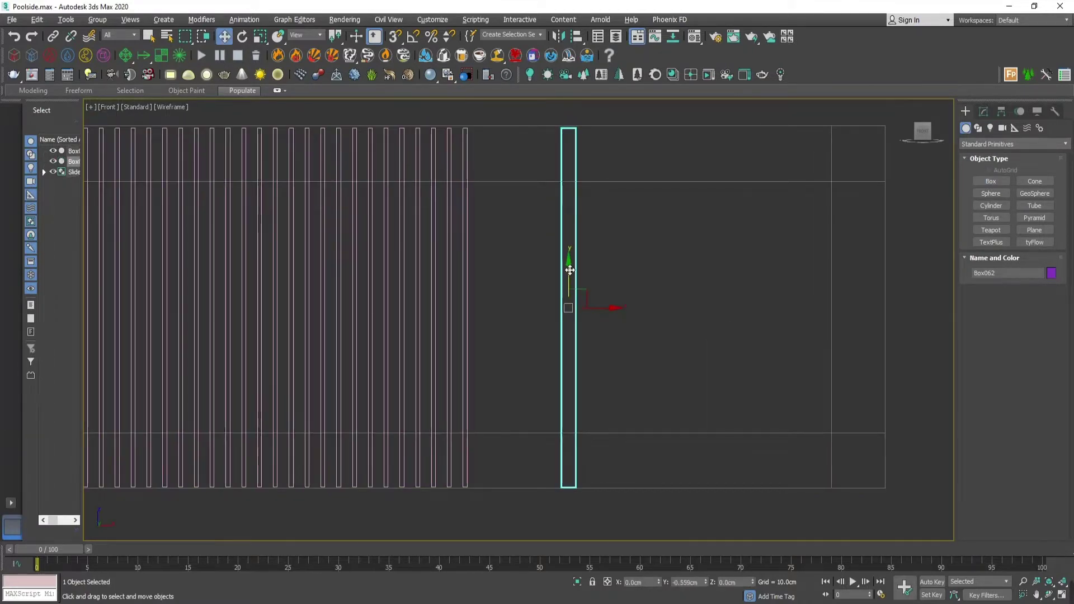
{"action": "scroll", "coordinate": [664, 328], "scroll_direction": "down", "scroll_amount": 5}
Move the upright to about Y -49.4 cm in the top view, placing it within the thin front panel, and check it in perspective.
{"action": "key", "text": "t"}
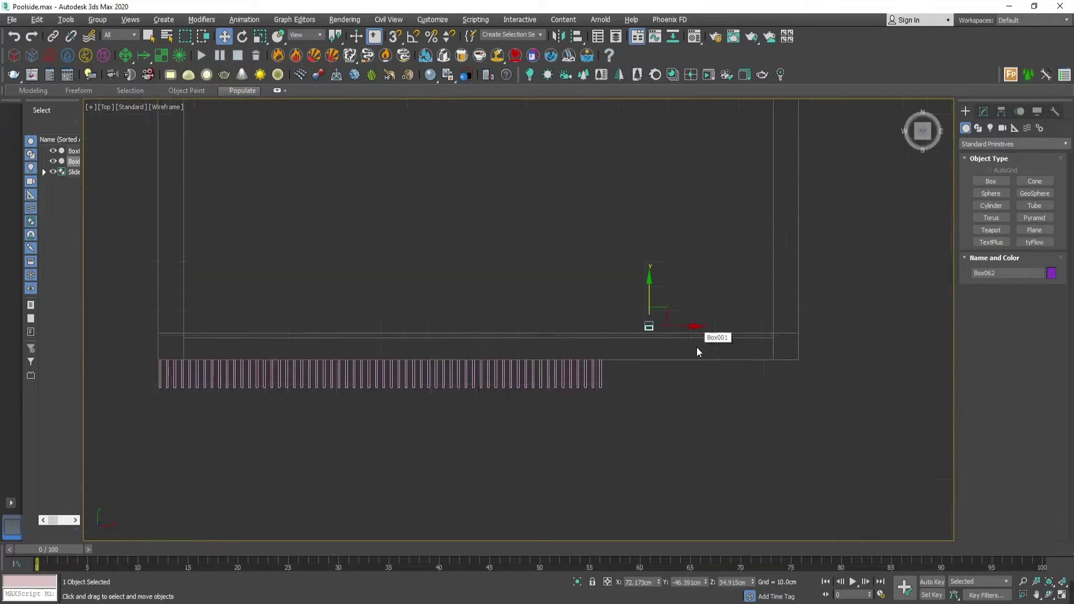
{"action": "scroll", "coordinate": [697, 347], "scroll_direction": "up", "scroll_amount": 5}
{"action": "left_click_drag", "start_coordinate": [555, 252], "coordinate": [554, 269]}
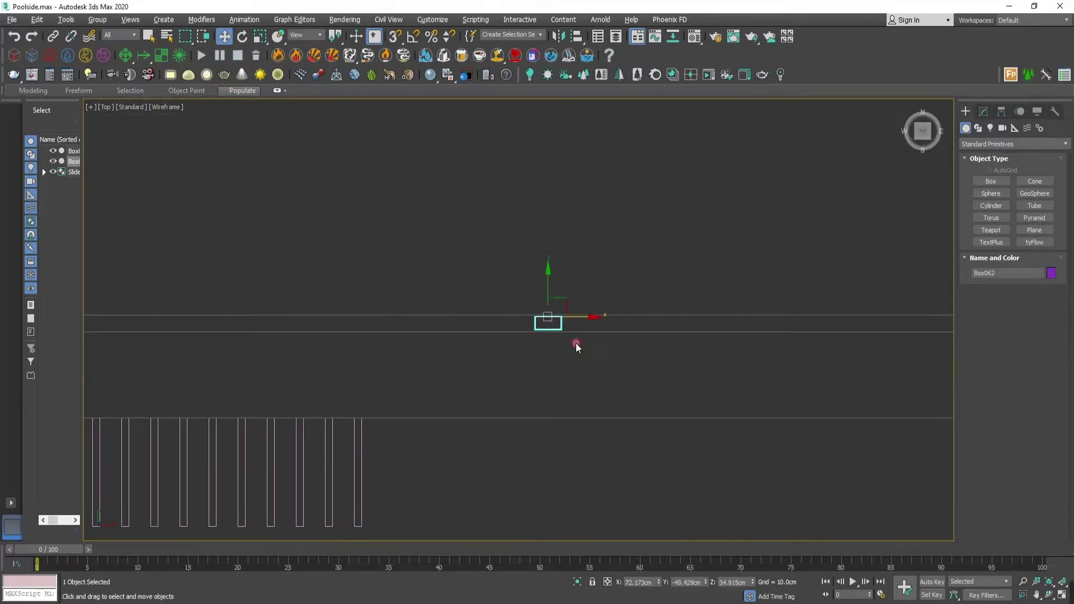
{"action": "key", "text": "alt+w"}
{"action": "right_click", "coordinate": [632, 371]}
{"action": "key", "text": "alt+w"}
{"action": "middle_click_drag", "start_coordinate": [681, 395], "coordinate": [748, 455], "text": "alt"}
{"action": "left_click", "coordinate": [748, 455]}
{"action": "key", "text": "ctrl+z"}
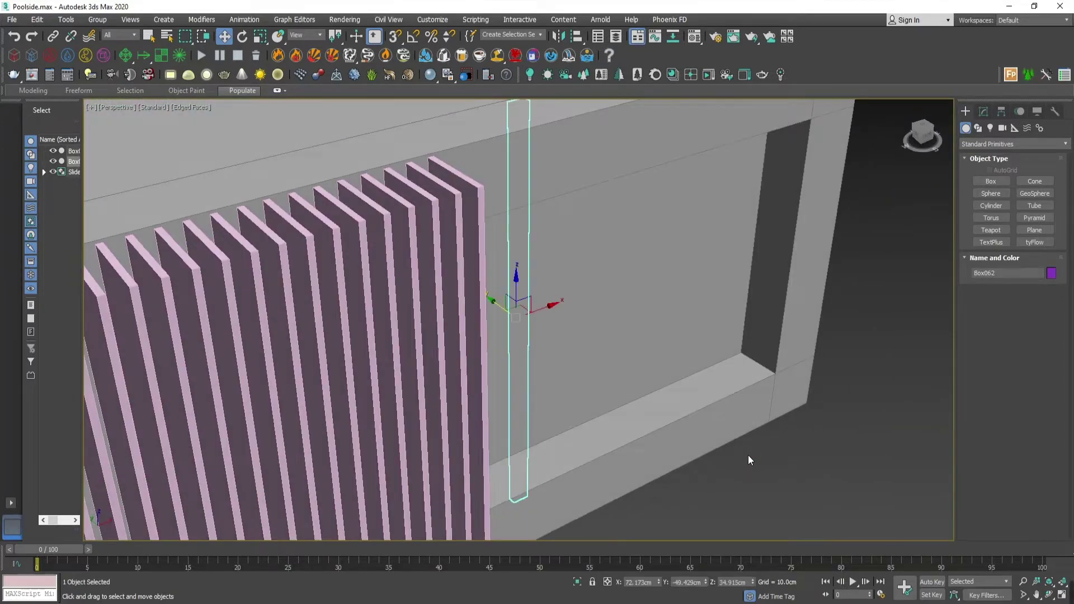
{"action": "key", "text": "alt+w"}
{"action": "right_click", "coordinate": [492, 263]}
{"action": "key", "text": "alt+w"}
{"action": "left_click_drag", "start_coordinate": [544, 249], "coordinate": [556, 233]}
{"action": "key", "text": "ctrl+z"}
Move the upright along X to about 0.13 cm in the front view, at the middle of the box's front.
{"action": "key", "text": "alt+w"}
{"action": "right_click", "coordinate": [614, 246]}
{"action": "key", "text": "alt+w"}
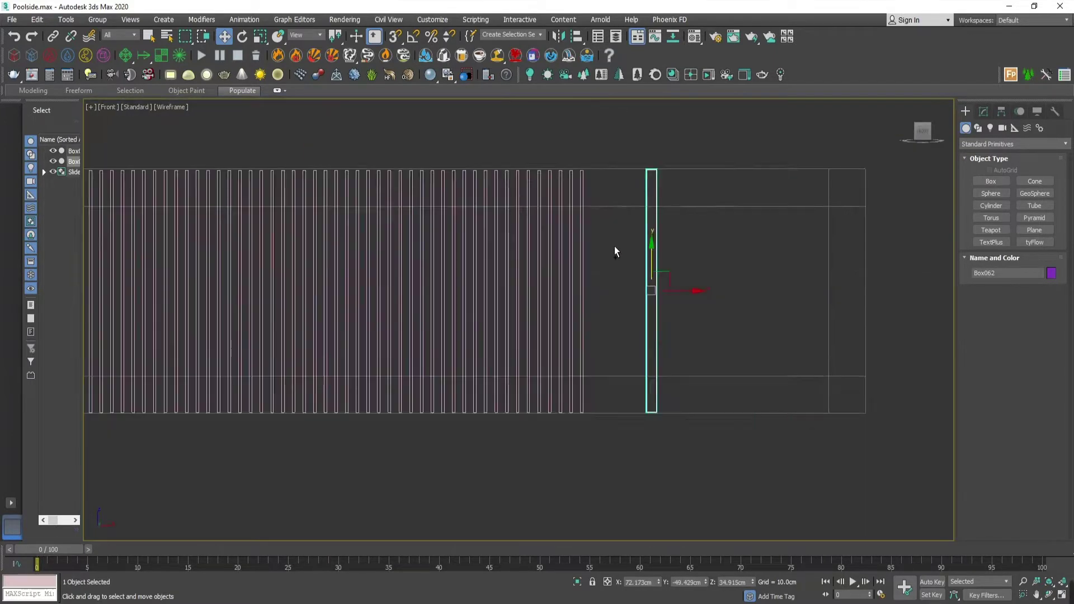
{"action": "scroll", "coordinate": [615, 249], "scroll_direction": "down", "scroll_amount": 2}
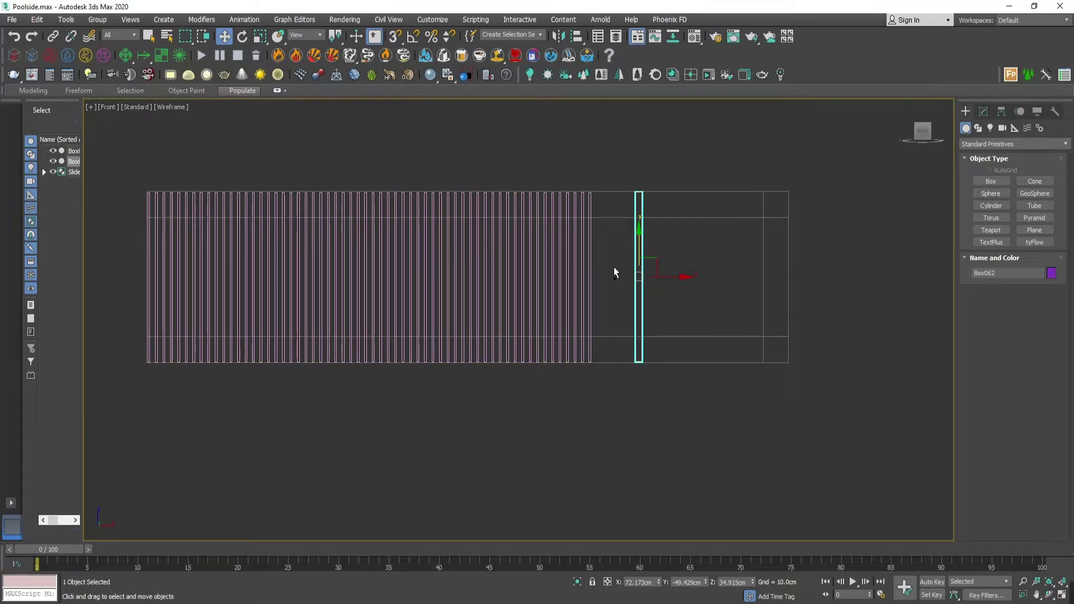
{"action": "left_click_drag", "start_coordinate": [672, 275], "coordinate": [500, 261]}
Clone the middle upright along X in the top view, with one instance to its right and one at about X -64 cm.
{"action": "key", "text": "alt+w"}
{"action": "right_click", "coordinate": [480, 217]}
{"action": "key", "text": "alt+w"}
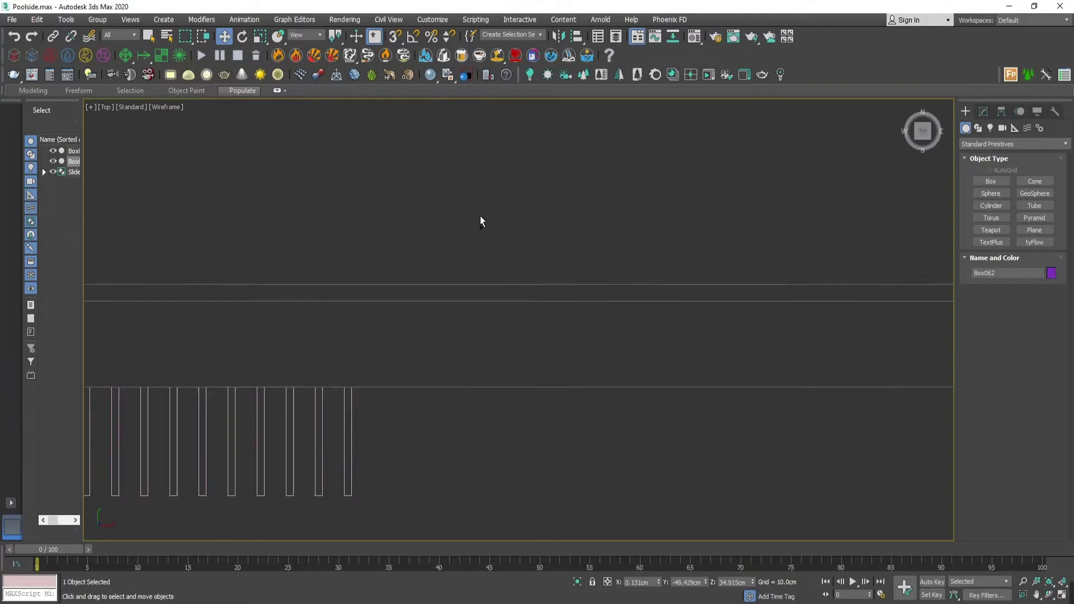
{"action": "scroll", "coordinate": [480, 217], "scroll_direction": "down", "scroll_amount": 5}
{"action": "scroll", "coordinate": [511, 323], "scroll_direction": "up", "scroll_amount": 2}
{"action": "middle_click_drag", "start_coordinate": [481, 219], "coordinate": [591, 323]}
{"action": "mouse_move", "coordinate": [526, 354]}
{"action": "left_mouse_down"}
{"action": "mouse_move", "coordinate": [677, 358]}
{"action": "mouse_move", "coordinate": [396, 364]}
{"action": "left_mouse_up"}
{"action": "left_click", "coordinate": [540, 358]}
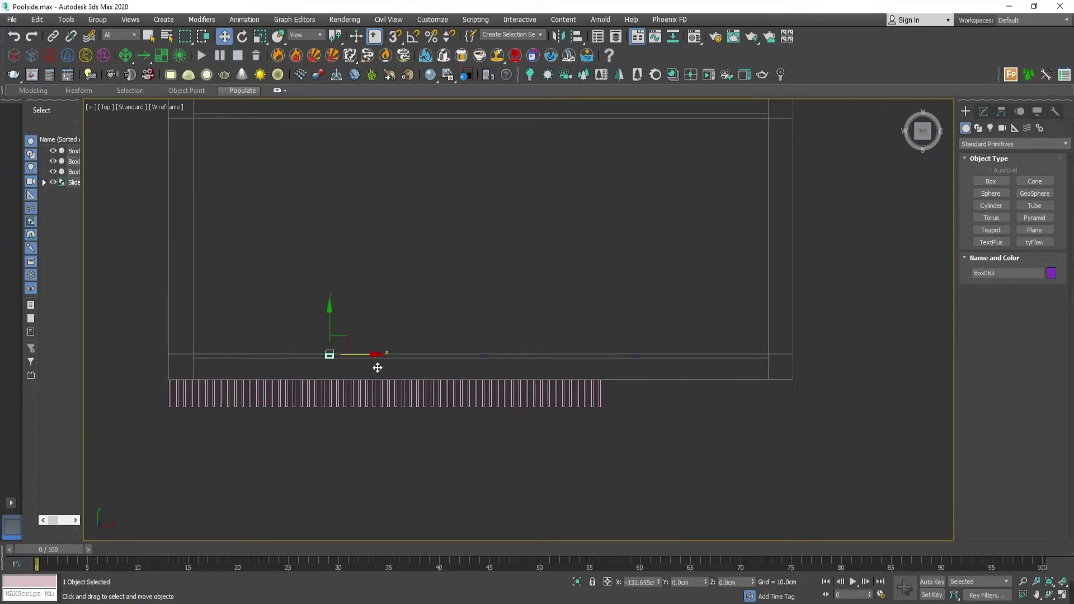
{"action": "left_click", "coordinate": [539, 357]}
Clone two more uprights along X, one nearer the box's left end and one at about X 91 cm near its right end.
{"action": "middle_click_drag", "start_coordinate": [367, 345], "coordinate": [364, 363]}
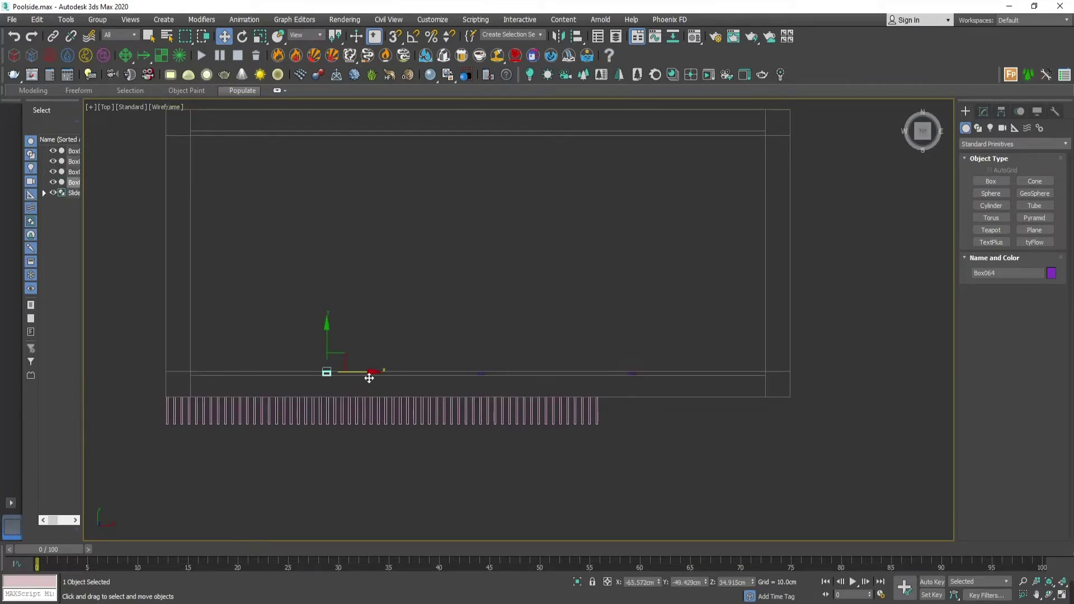
{"action": "left_click_drag", "start_coordinate": [361, 374], "coordinate": [304, 381]}
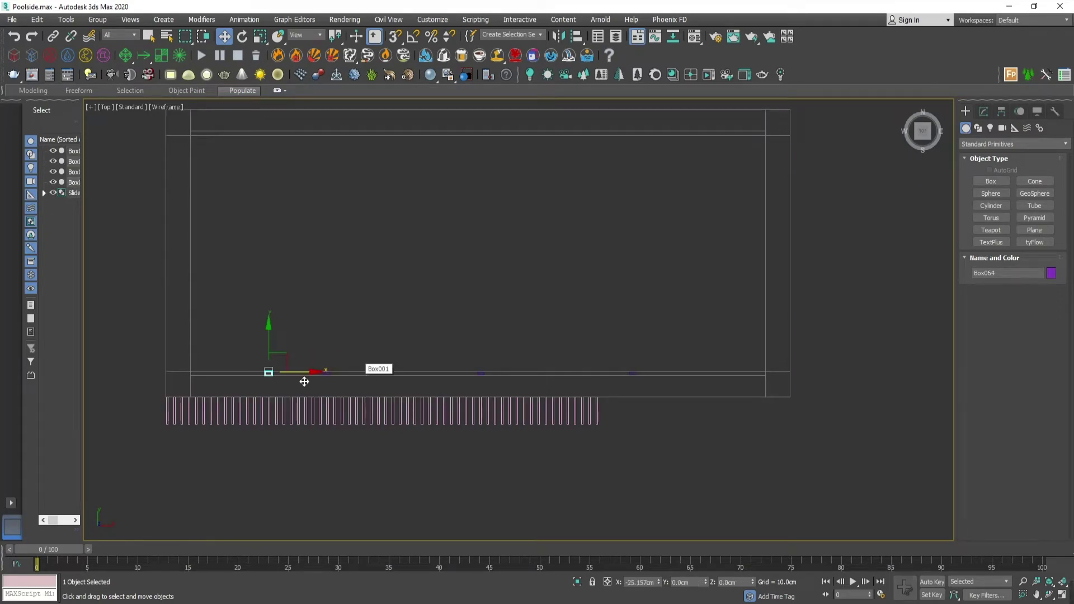
{"action": "left_click", "coordinate": [541, 356]}
{"action": "left_click", "coordinate": [717, 377]}
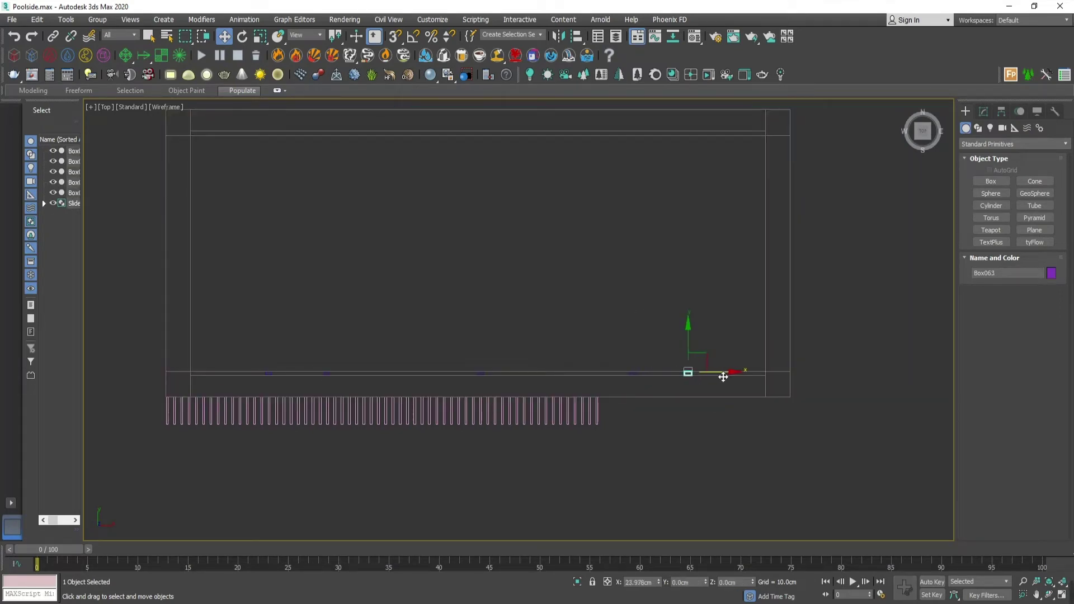
{"action": "left_click_drag", "start_coordinate": [724, 377], "coordinate": [724, 378], "text": "shift"}
{"action": "left_click", "coordinate": [547, 357]}
Try cloning the rightmost upright in the front view as an instance rotated 90 degrees.
{"action": "key", "text": "p"}
{"action": "scroll", "coordinate": [587, 387], "scroll_direction": "down", "scroll_amount": 5}
{"action": "key", "text": "F3"}
{"action": "middle_click_drag", "start_coordinate": [590, 445], "coordinate": [541, 455], "text": "alt"}
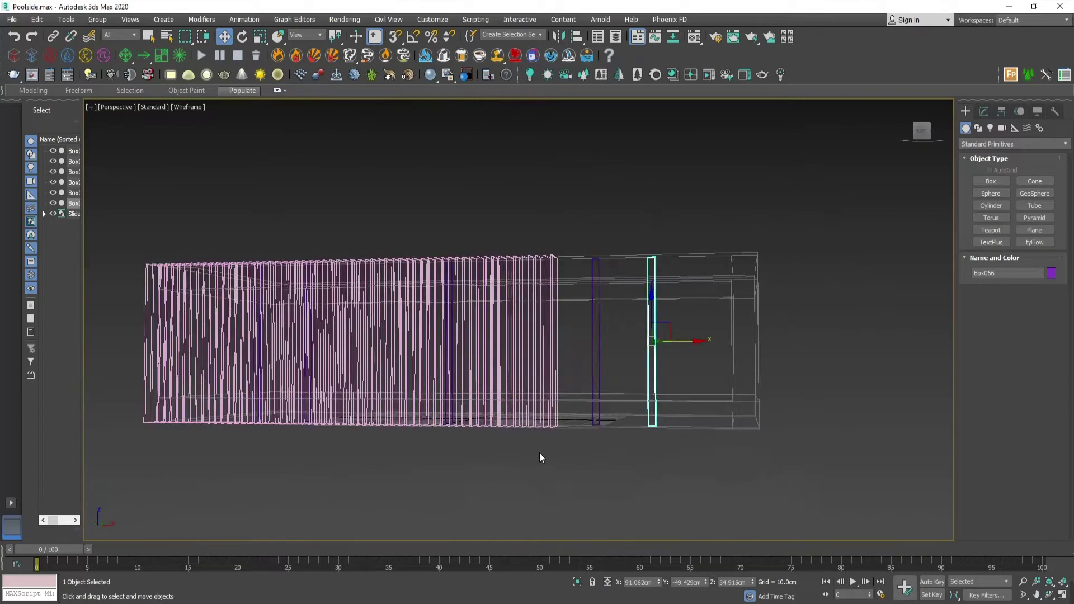
{"action": "key", "text": "alt+w"}
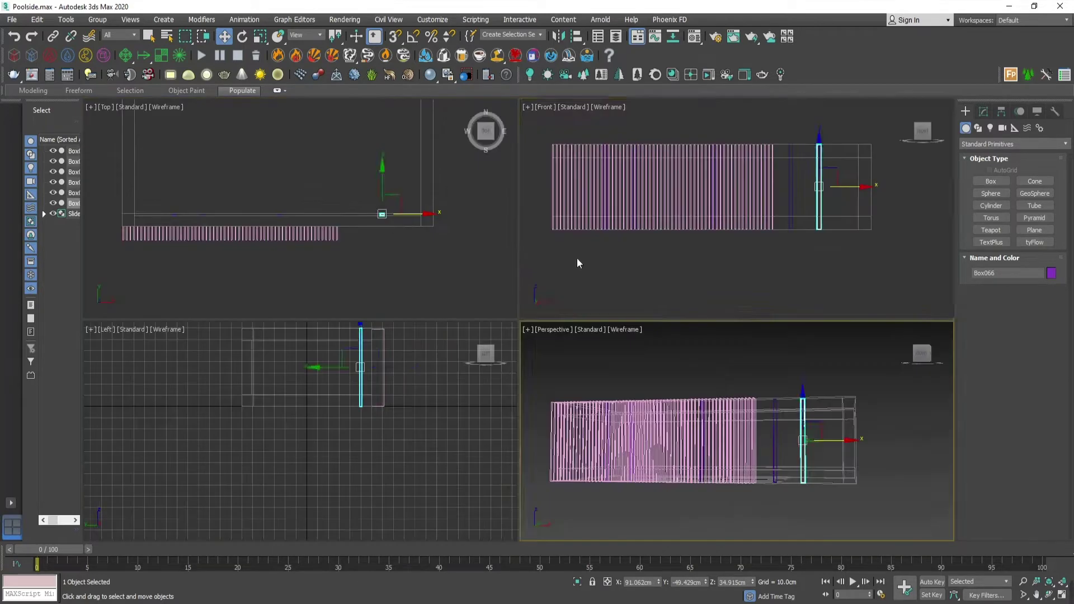
{"action": "key", "text": "alt+w"}
{"action": "key", "text": "a"}
{"action": "key", "text": "e"}
{"action": "left_click_drag", "start_coordinate": [688, 280], "coordinate": [651, 263], "text": "shift"}
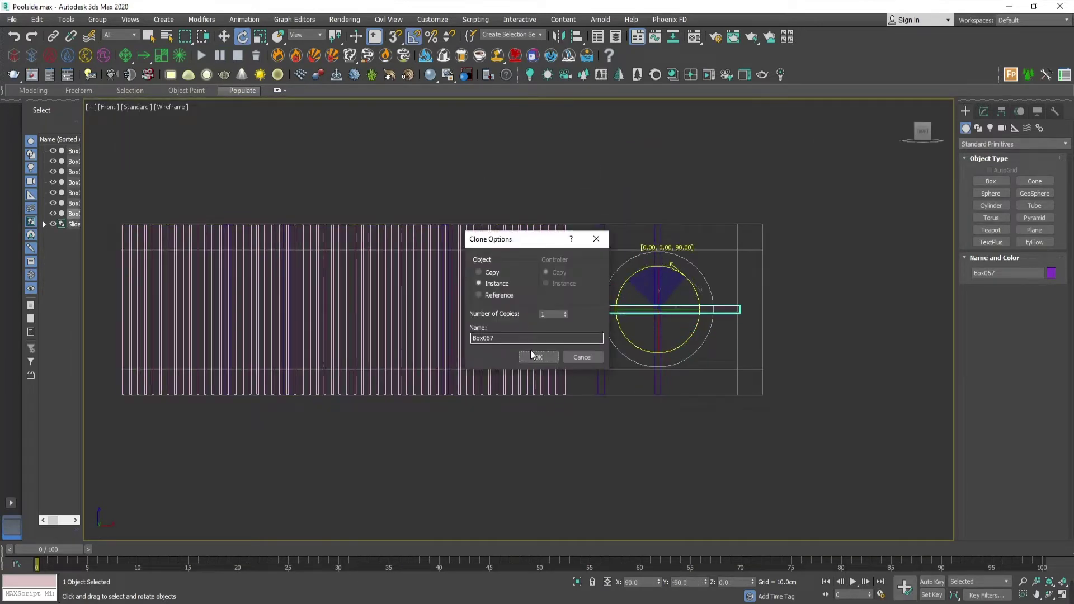
{"action": "left_click", "coordinate": [534, 357]}
Try centring the horizontal instance and adjusting its length, and delete it.
{"action": "key", "text": "w"}
{"action": "middle_click_drag", "start_coordinate": [584, 374], "coordinate": [636, 374]}
{"action": "left_click_drag", "start_coordinate": [753, 310], "coordinate": [540, 320]}
{"action": "left_click", "coordinate": [984, 111]}
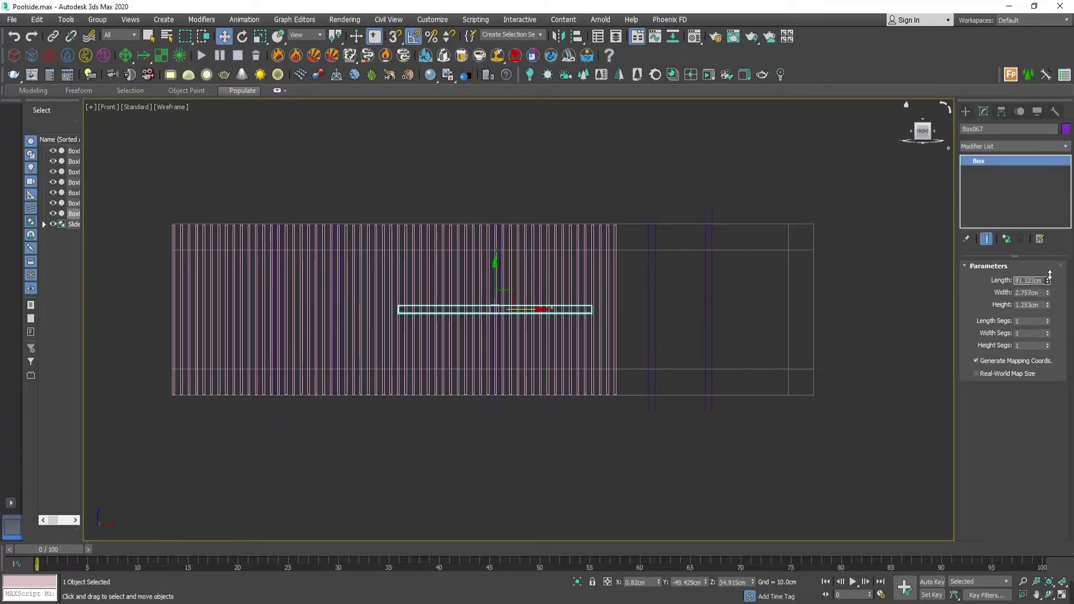
{"action": "mouse_move", "coordinate": [1049, 275]}
{"action": "left_mouse_down"}
{"action": "mouse_move", "coordinate": [1050, 235]}
{"action": "mouse_move", "coordinate": [1050, 285]}
{"action": "left_mouse_up"}
{"action": "key", "text": "Delete"}
Clone the rightmost upright as an independent copy rotated 90 degrees to form a horizontal rail.
{"action": "left_click", "coordinate": [712, 311]}
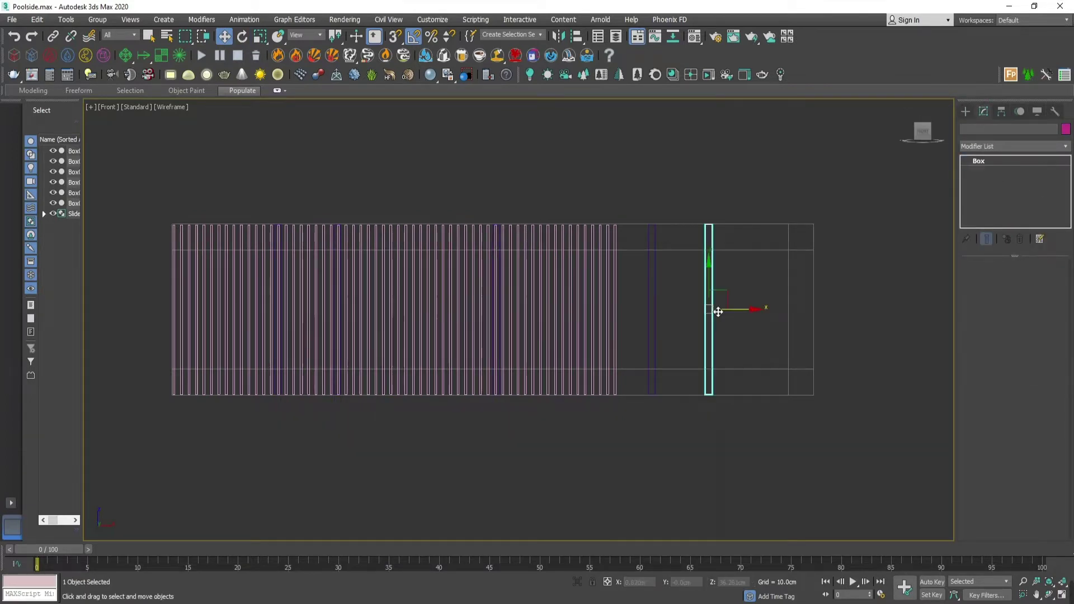
{"action": "key", "text": "e"}
{"action": "left_click_drag", "start_coordinate": [744, 287], "coordinate": [710, 259], "text": "shift"}
{"action": "left_click", "coordinate": [538, 357]}
Lengthen the horizontal rail to about 262.6 cm and centre it across the box's front at about X -1 cm.
{"action": "key", "text": "w"}
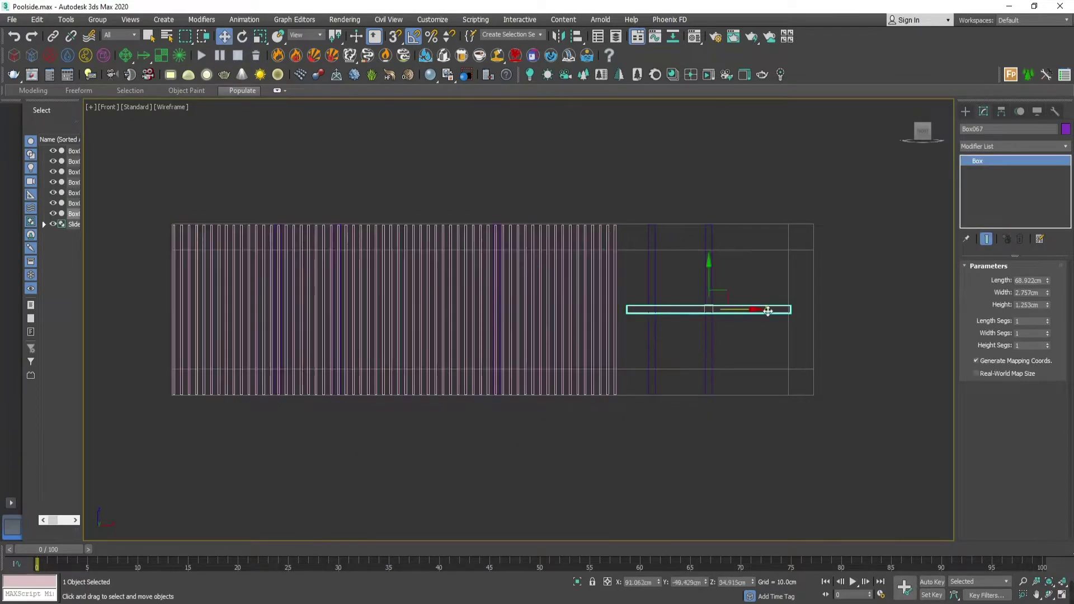
{"action": "left_click_drag", "start_coordinate": [710, 309], "coordinate": [506, 310]}
{"action": "left_click_drag", "start_coordinate": [1048, 280], "coordinate": [997, 134]}
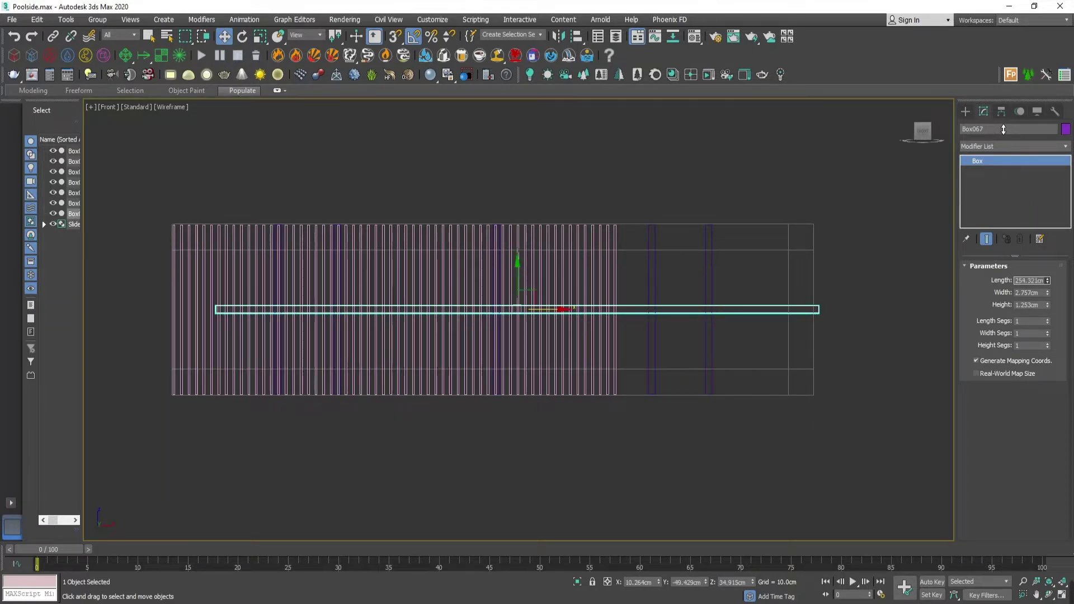
{"action": "left_click_drag", "start_coordinate": [556, 314], "coordinate": [529, 314]}
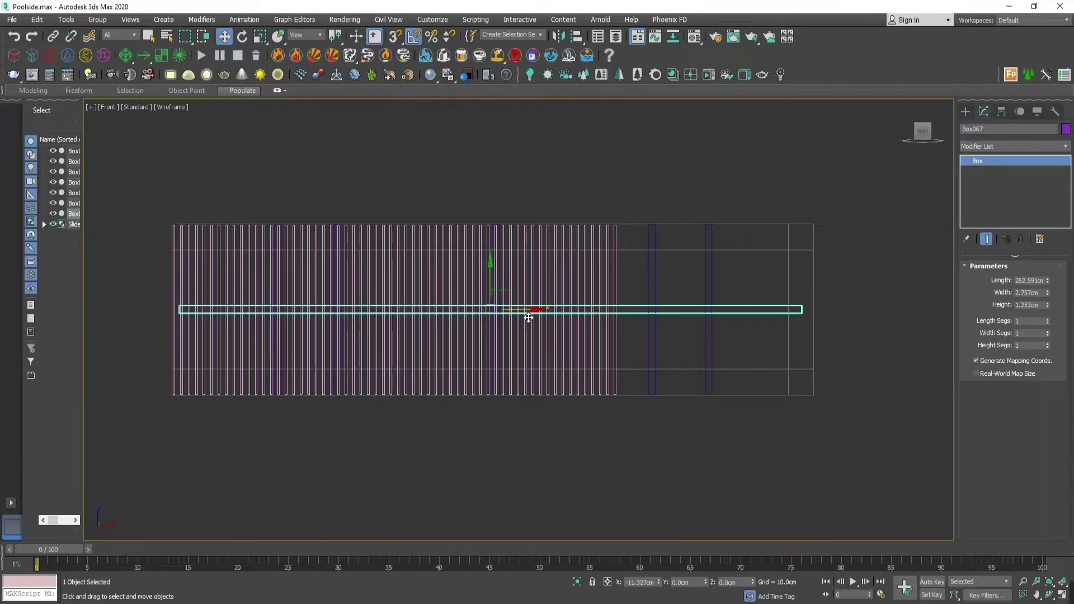
{"action": "key", "text": "alt+w"}
{"action": "right_click", "coordinate": [660, 411]}
{"action": "key", "text": "alt+w"}
{"action": "middle_click_drag", "start_coordinate": [661, 411], "coordinate": [655, 393], "text": "alt"}
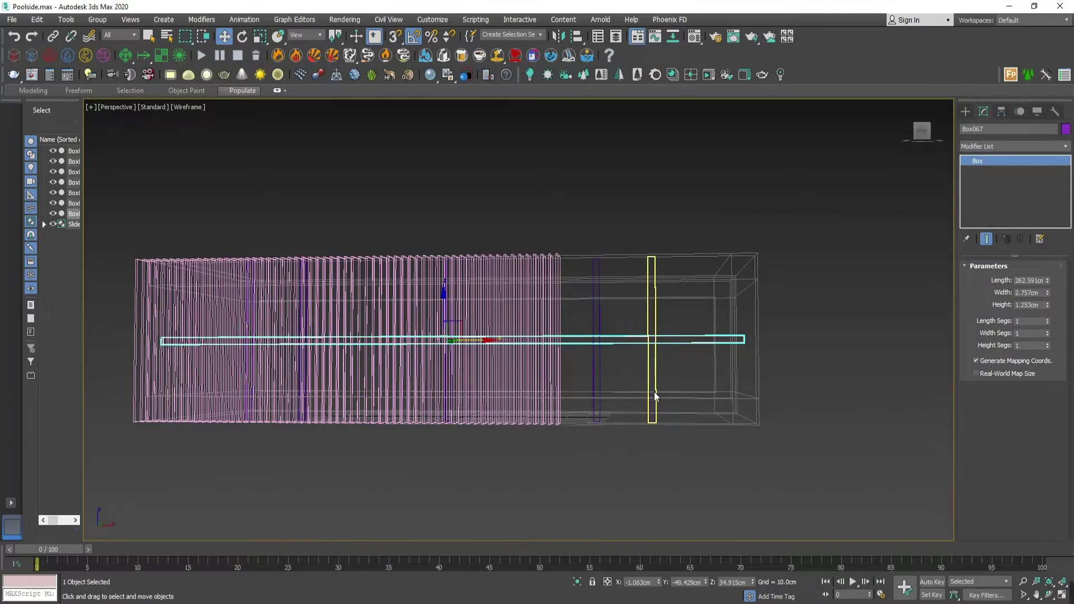
Draw a thin cylinder of about 1.09 cm radius in the left view, just behind the uprights near the front opening's upper edge.
{"action": "key", "text": "alt+w"}
{"action": "right_click", "coordinate": [448, 403]}
{"action": "key", "text": "alt+w"}
{"action": "middle_click_drag", "start_coordinate": [722, 224], "coordinate": [680, 341]}
{"action": "scroll", "coordinate": [638, 339], "scroll_direction": "up", "scroll_amount": 3}
{"action": "left_click", "coordinate": [966, 111]}
{"action": "left_click", "coordinate": [991, 205]}
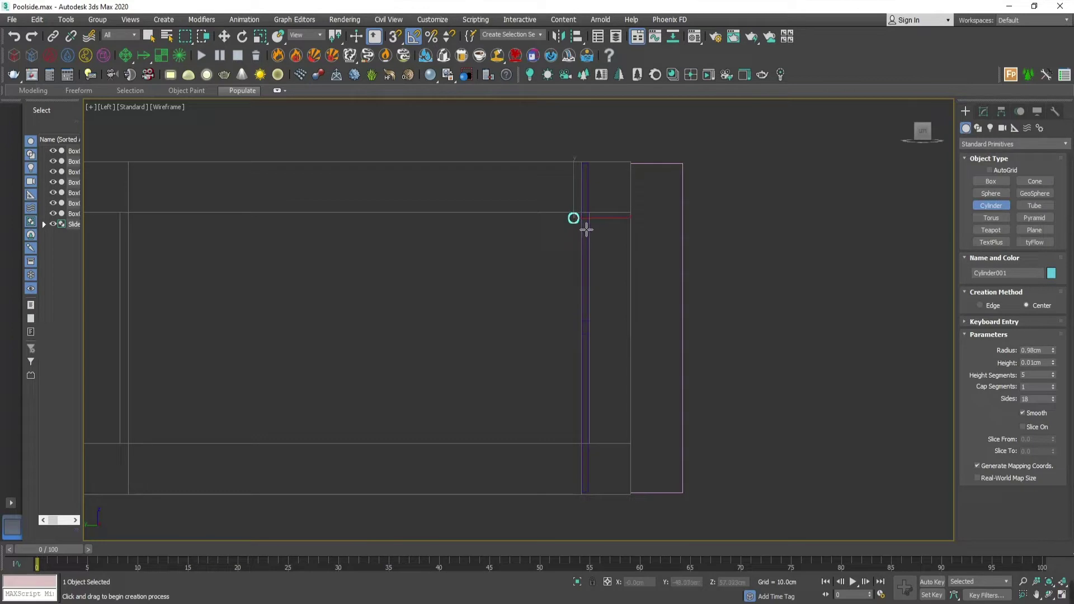
{"action": "left_click", "coordinate": [587, 229]}
{"action": "key", "text": "w"}
Move the cylinder to the box's right end at about X 129 cm and set its height to about 261.3 cm, spanning the front.
{"action": "key", "text": "alt+w"}
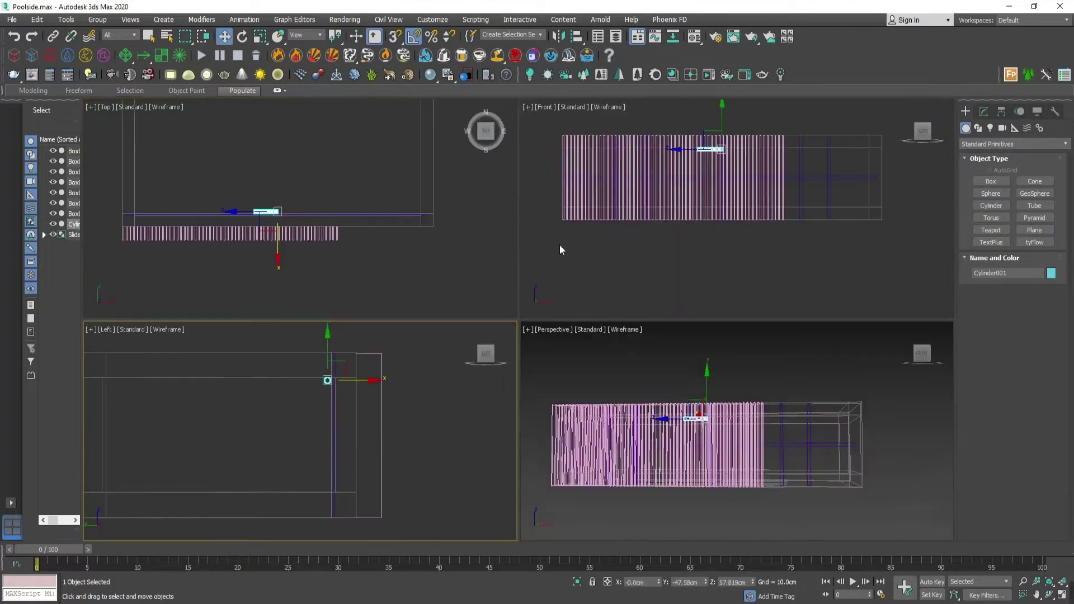
{"action": "right_click", "coordinate": [495, 268]}
{"action": "key", "text": "alt+w"}
{"action": "left_click_drag", "start_coordinate": [597, 324], "coordinate": [891, 311]}
{"action": "left_click", "coordinate": [984, 111]}
{"action": "left_click_drag", "start_coordinate": [1054, 294], "coordinate": [1044, 253]}
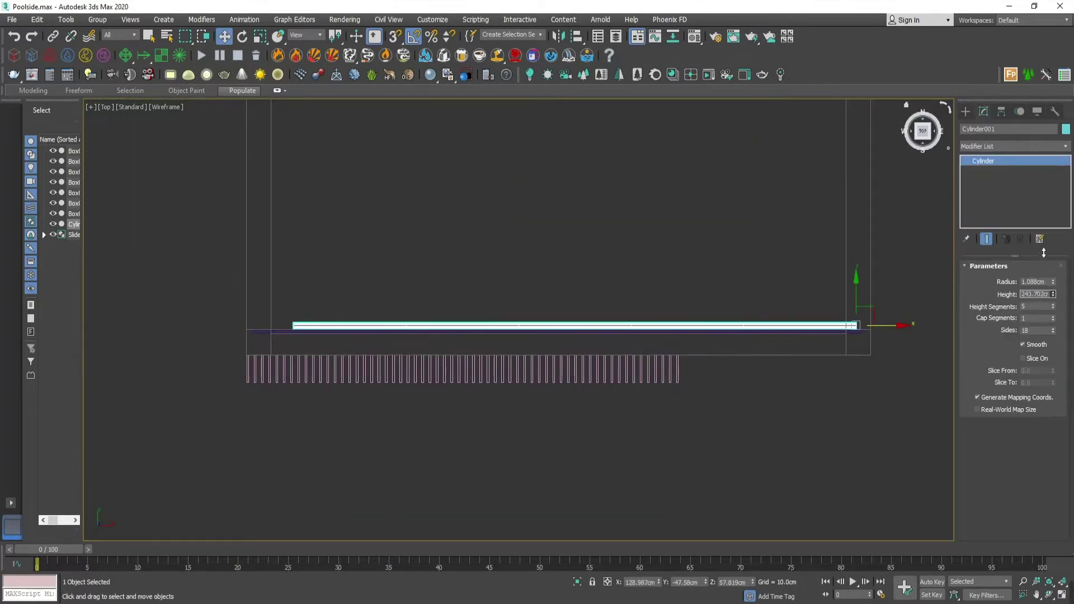
{"action": "left_click_drag", "start_coordinate": [1042, 208], "coordinate": [1042, 207]}
Check the rod in the shaded perspective view and set its radius to 0.8 cm.
{"action": "key", "text": "alt+w"}
{"action": "right_click", "coordinate": [767, 399]}
{"action": "key", "text": "alt+w"}
{"action": "scroll", "coordinate": [738, 400], "scroll_direction": "up", "scroll_amount": 1}
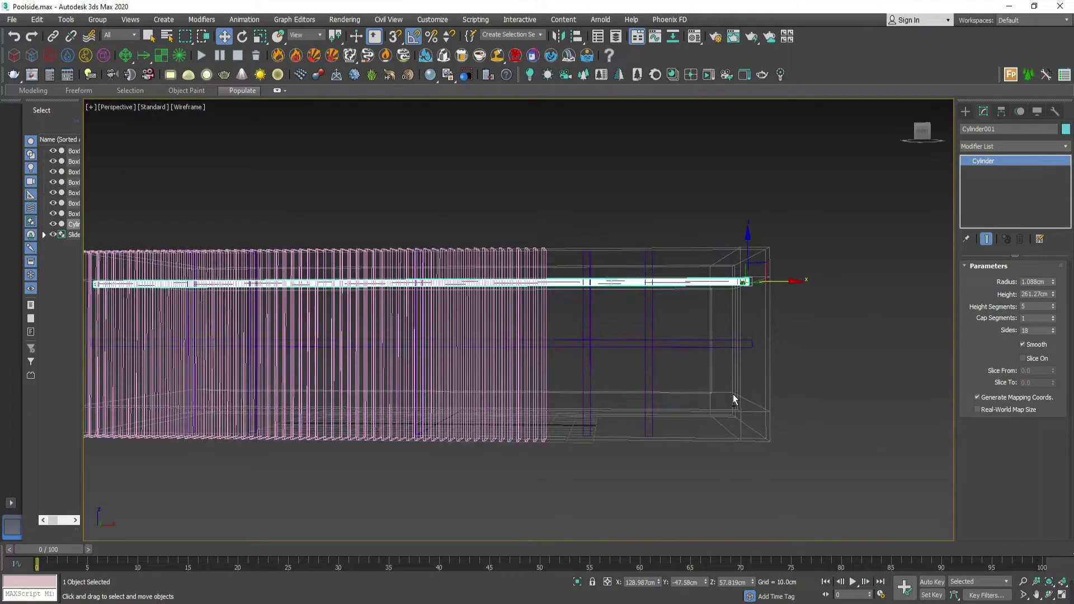
{"action": "key", "text": "alt+w"}
{"action": "key", "text": "alt+w"}
{"action": "mouse_move", "coordinate": [752, 359]}
{"action": "middle_mouse_down", "text": "alt"}
{"action": "mouse_move", "coordinate": [794, 379]}
{"action": "mouse_move", "coordinate": [761, 374]}
{"action": "mouse_move", "coordinate": [655, 417]}
{"action": "middle_mouse_up", "text": "alt"}
{"action": "key", "text": "F3"}
{"action": "scroll", "coordinate": [676, 372], "scroll_direction": "down", "scroll_amount": 4}
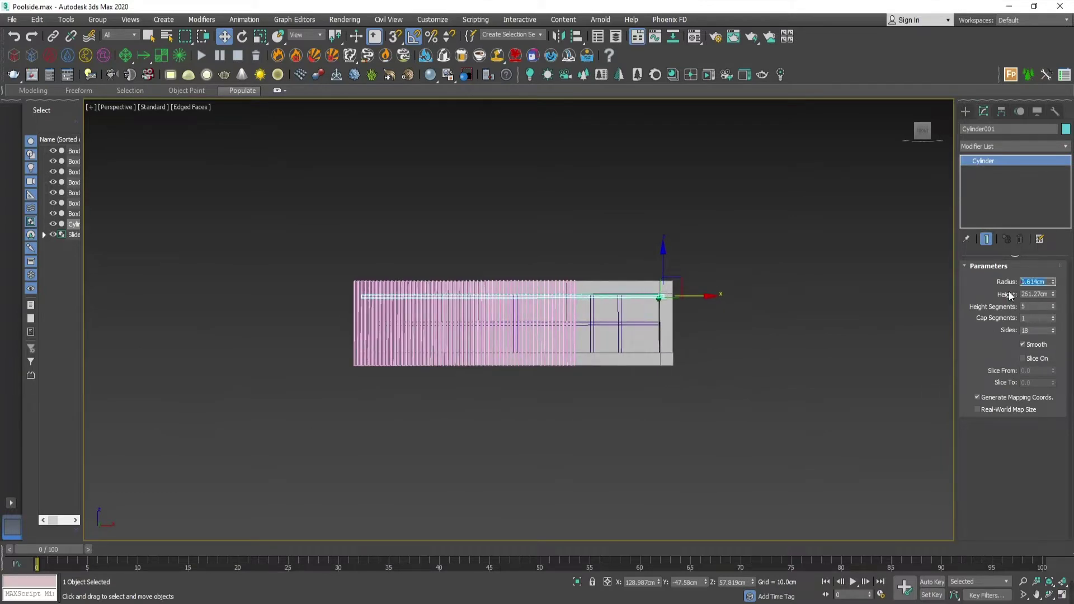
{"action": "type", "text": "0.8"}
{"action": "key", "text": "Return"}
Examine how the thin rod, uprights and horizontal rail sit in the box's front opening in the perspective view.
{"action": "middle_click_drag", "start_coordinate": [554, 408], "coordinate": [539, 396]}
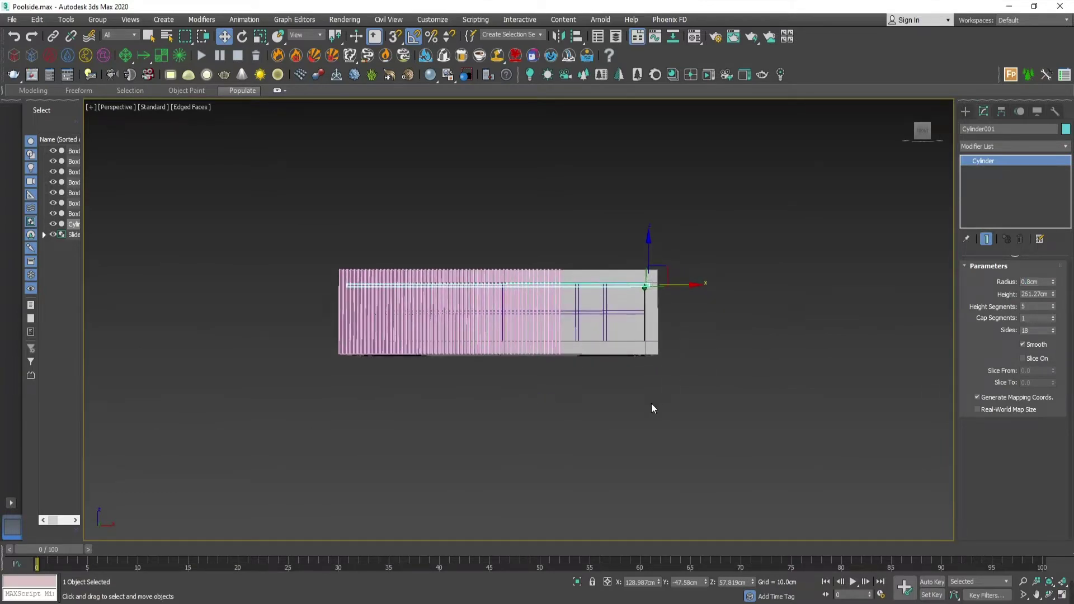
{"action": "scroll", "coordinate": [651, 404], "scroll_direction": "up", "scroll_amount": 3}
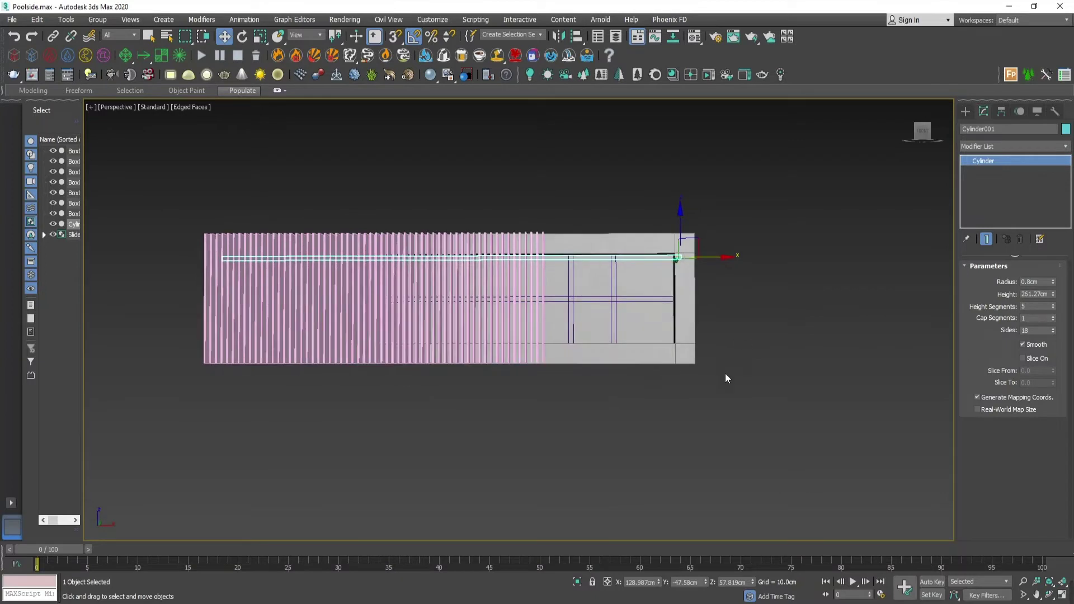
{"action": "middle_click_drag", "start_coordinate": [726, 376], "coordinate": [733, 362]}
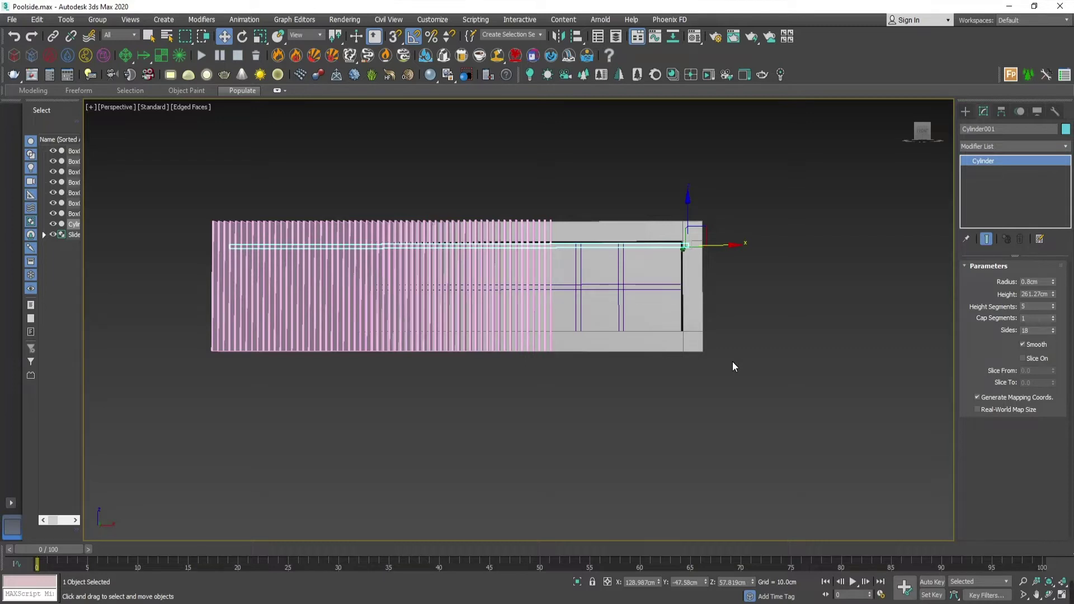
{"action": "middle_click_drag", "start_coordinate": [734, 361], "coordinate": [686, 376]}
{"action": "scroll", "coordinate": [697, 359], "scroll_direction": "up", "scroll_amount": 4}
{"action": "middle_click_drag", "start_coordinate": [649, 280], "coordinate": [724, 378]}
{"action": "middle_click_drag", "start_coordinate": [724, 378], "coordinate": [733, 368], "text": "alt"}
{"action": "scroll", "coordinate": [678, 349], "scroll_direction": "up", "scroll_amount": 1}
{"action": "middle_click_drag", "start_coordinate": [678, 348], "coordinate": [700, 351]}
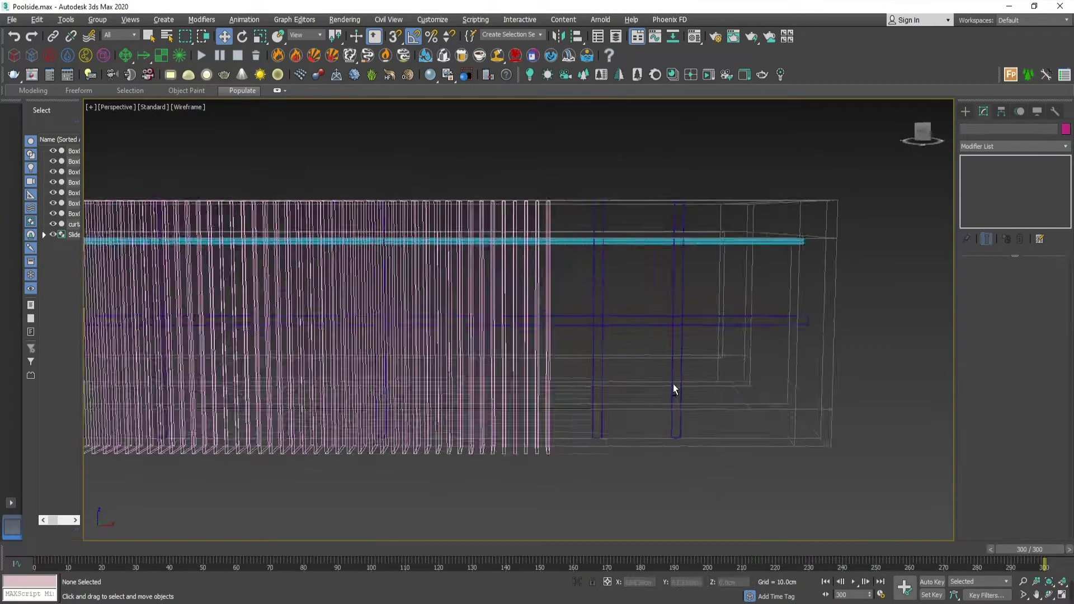
Draw an inverted-U line in the left view, with its flat span just below the box and a downward leg at each end.
{"action": "middle_click_drag", "start_coordinate": [653, 392], "coordinate": [661, 358]}
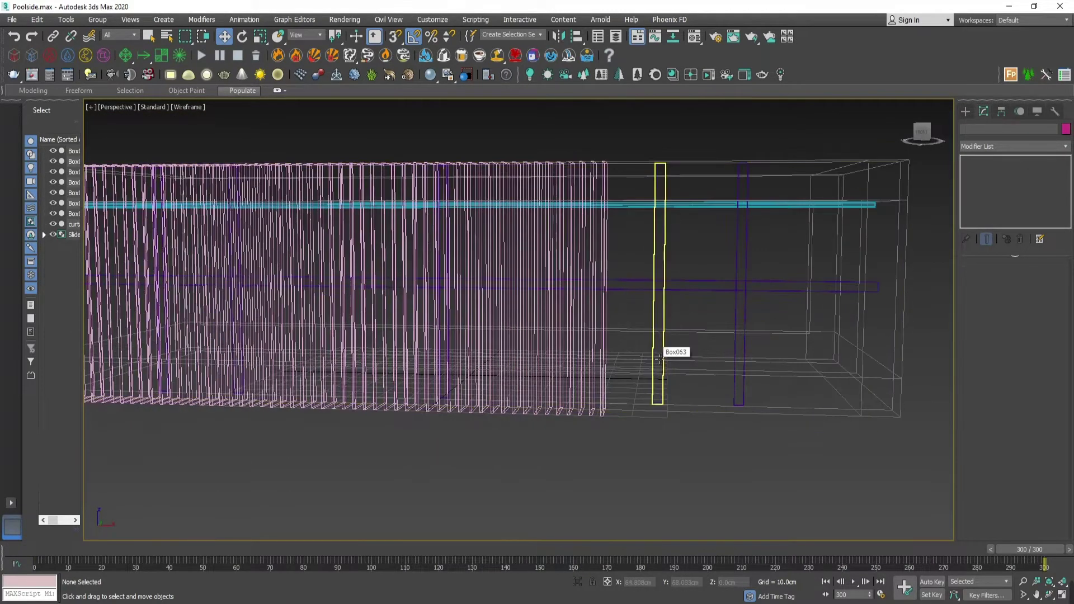
{"action": "key", "text": "alt+w"}
{"action": "left_click", "coordinate": [397, 280]}
{"action": "key", "text": "alt+w"}
{"action": "scroll", "coordinate": [559, 284], "scroll_direction": "down", "scroll_amount": 8}
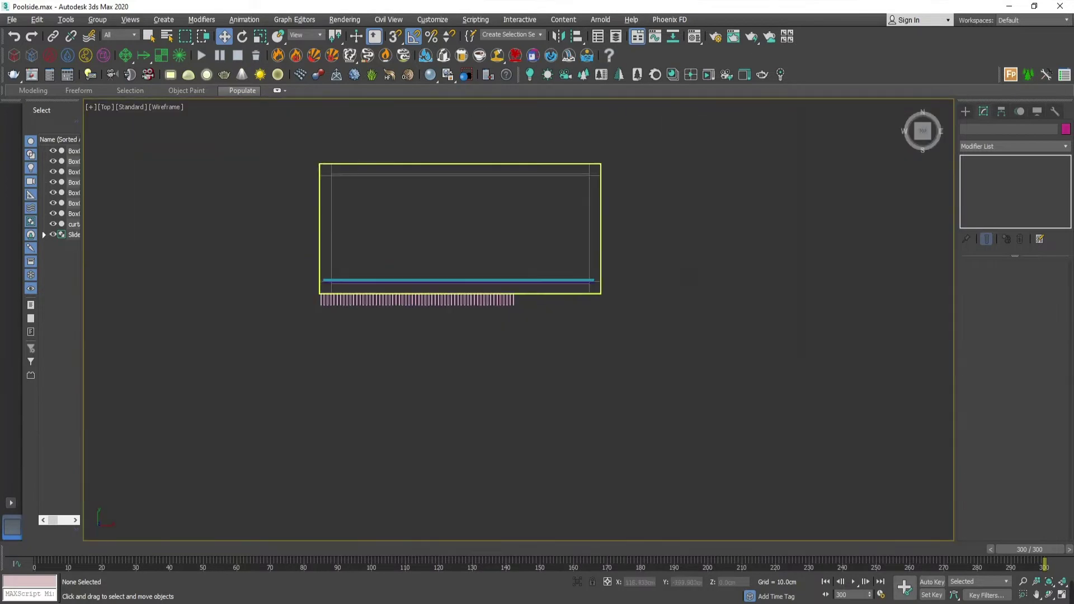
{"action": "scroll", "coordinate": [572, 252], "scroll_direction": "up", "scroll_amount": 3}
{"action": "scroll", "coordinate": [651, 216], "scroll_direction": "down", "scroll_amount": 3}
{"action": "left_click", "coordinate": [966, 112]}
{"action": "left_click", "coordinate": [991, 191]}
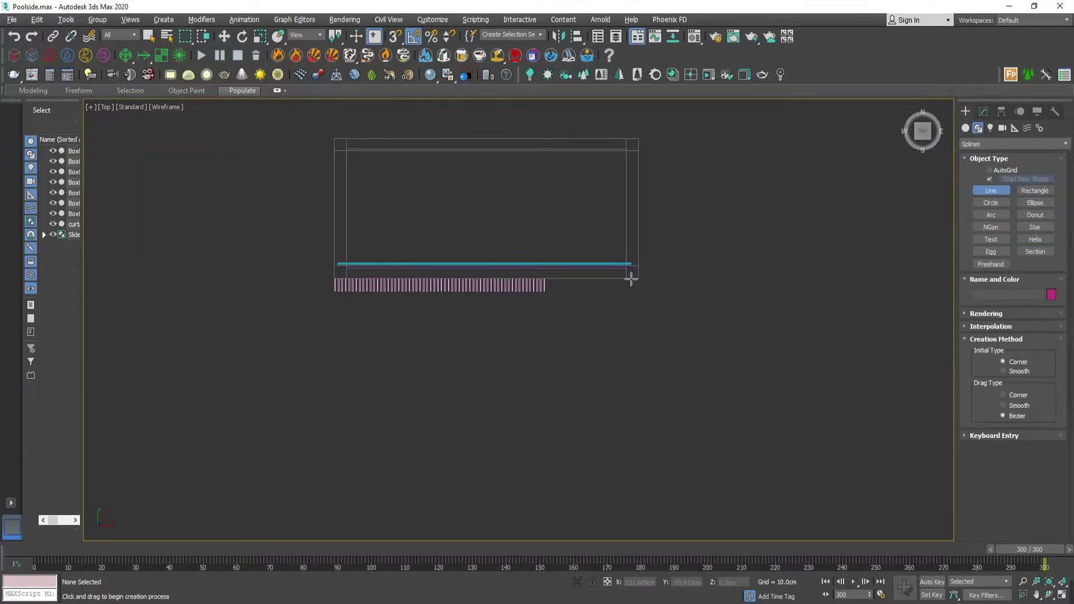
{"action": "key", "text": "alt+w"}
{"action": "right_click", "coordinate": [672, 211]}
{"action": "key", "text": "alt+w"}
{"action": "scroll", "coordinate": [666, 213], "scroll_direction": "down", "scroll_amount": 7}
{"action": "key", "text": "alt+w"}
{"action": "right_click", "coordinate": [426, 335]}
{"action": "key", "text": "alt+w"}
{"action": "middle_click_drag", "start_coordinate": [426, 332], "coordinate": [661, 297]}
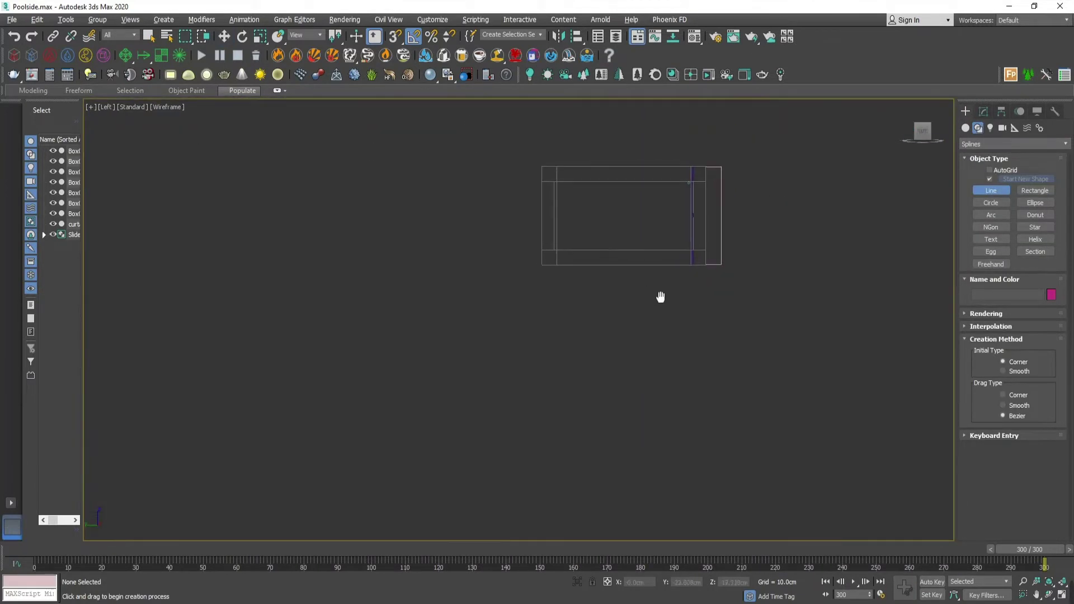
{"action": "middle_click_drag", "start_coordinate": [889, 348], "coordinate": [850, 369]}
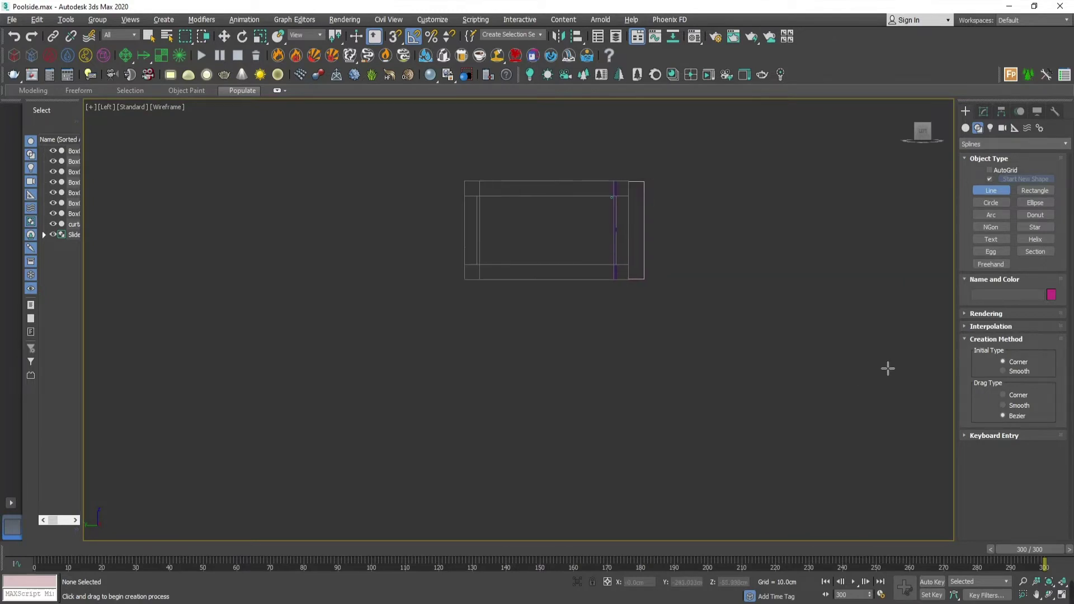
{"action": "left_click", "coordinate": [892, 367]}
{"action": "left_click", "coordinate": [892, 284]}
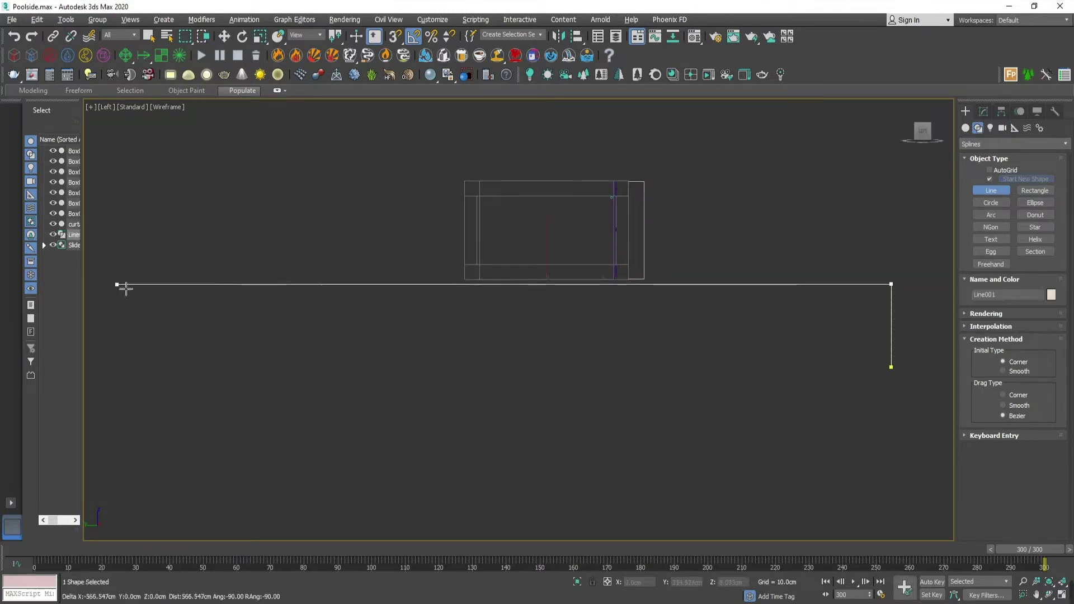
{"action": "left_click", "coordinate": [59, 286], "text": "shift"}
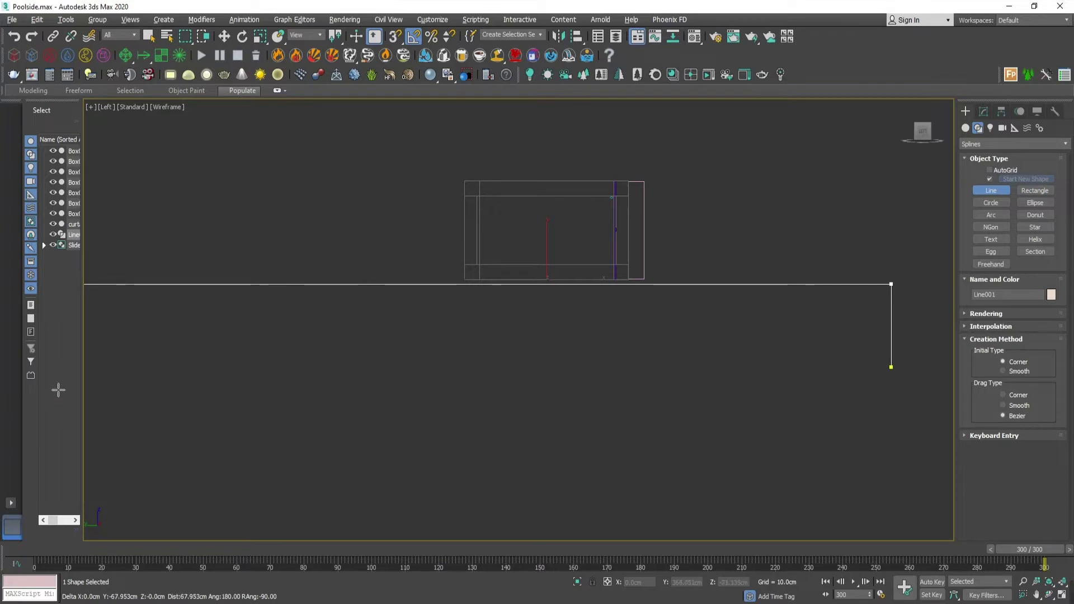
{"action": "left_click", "coordinate": [58, 381], "text": "shift"}
{"action": "right_click", "coordinate": [59, 381]}
{"action": "key", "text": "w"}
{"action": "scroll", "coordinate": [326, 339], "scroll_direction": "down", "scroll_amount": 1}
{"action": "middle_click_drag", "start_coordinate": [327, 338], "coordinate": [359, 318]}
Make the line renderable and visible in the viewport with a rectangular section about 12.32 cm wide.
{"action": "left_click", "coordinate": [984, 112]}
{"action": "left_click", "coordinate": [1001, 267]}
{"action": "left_click", "coordinate": [1005, 279]}
{"action": "left_click", "coordinate": [1006, 287]}
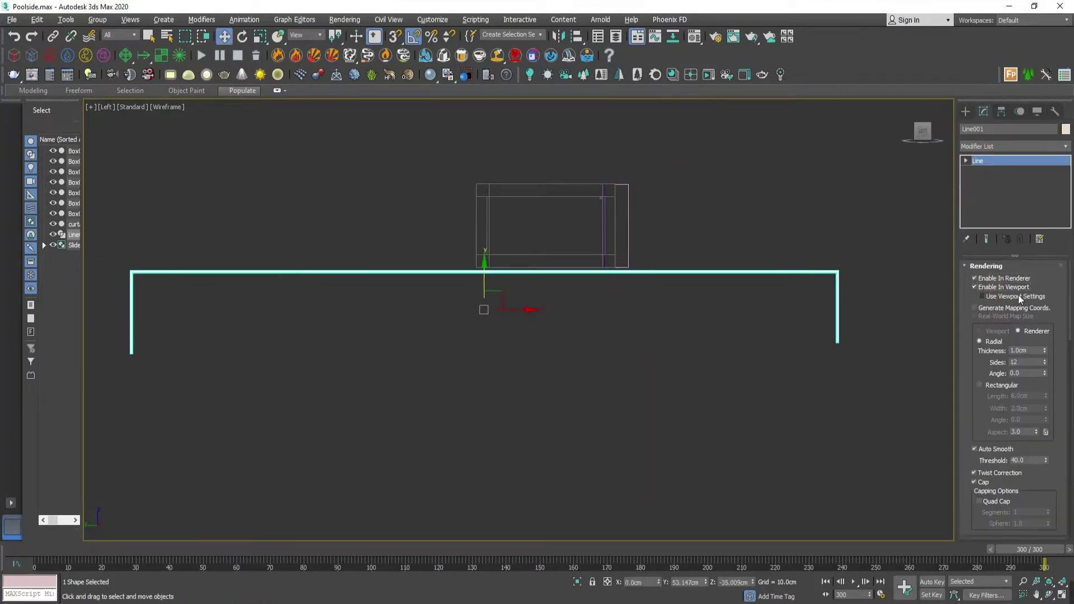
{"action": "left_click", "coordinate": [1002, 386]}
{"action": "middle_click_drag", "start_coordinate": [918, 358], "coordinate": [918, 351]}
{"action": "left_click_drag", "start_coordinate": [1046, 408], "coordinate": [1048, 135]}
{"action": "middle_click_drag", "start_coordinate": [751, 369], "coordinate": [759, 352]}
Set the line's rectangular section length to about 118.755 cm and move the frame to X about -51.2 cm in the top view.
{"action": "key", "text": "alt+w"}
{"action": "right_click", "coordinate": [495, 269]}
{"action": "key", "text": "alt+w"}
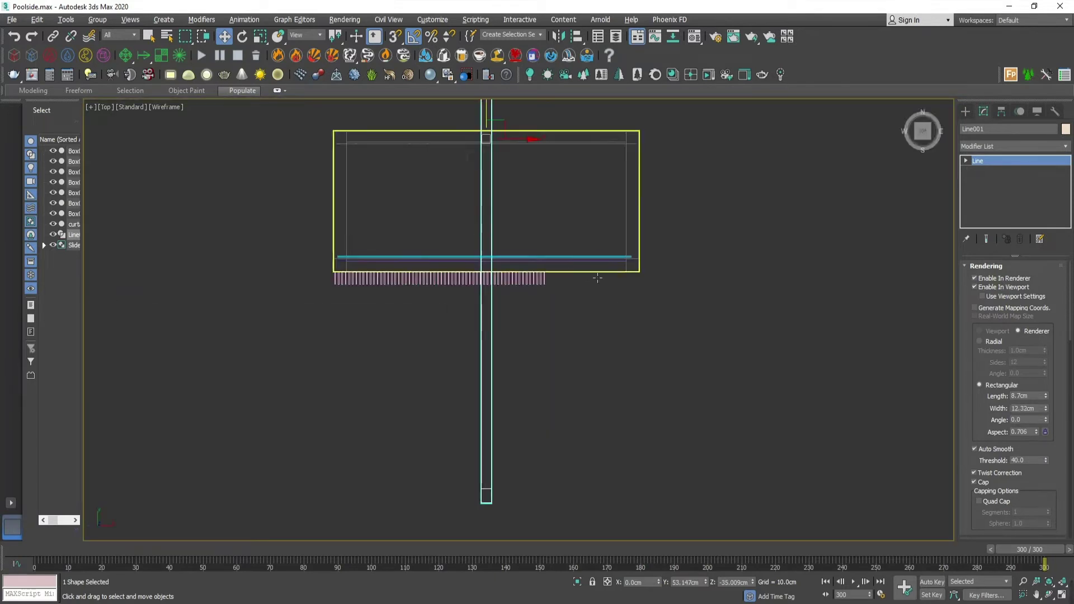
{"action": "left_click_drag", "start_coordinate": [1046, 396], "coordinate": [66, 266]}
{"action": "left_click_drag", "start_coordinate": [532, 140], "coordinate": [475, 159]}
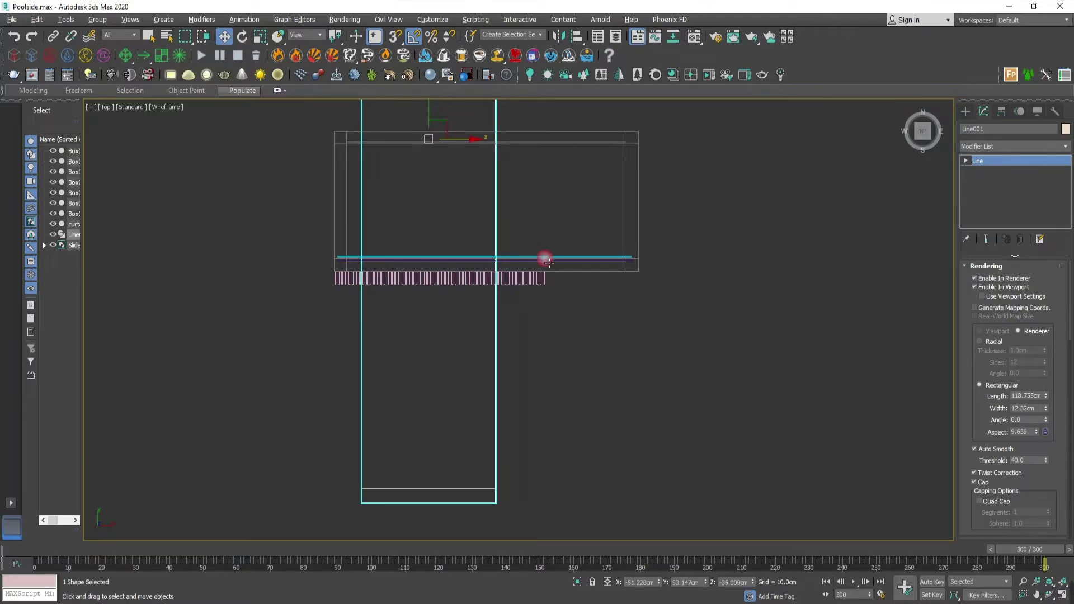
Display the perspective view shaded with edged faces and check the wide frame beneath the box.
{"action": "key", "text": "alt+w"}
{"action": "right_click", "coordinate": [625, 395]}
{"action": "key", "text": "alt+w"}
{"action": "key", "text": "F3"}
{"action": "scroll", "coordinate": [626, 395], "scroll_direction": "down", "scroll_amount": 8}
{"action": "middle_click_drag", "start_coordinate": [626, 395], "coordinate": [654, 332], "text": "alt"}
Move the shorter leg's end vertex down in the front view until it is level with the other leg's end.
{"action": "key", "text": "1"}
{"action": "key", "text": "f"}
{"action": "left_click_drag", "start_coordinate": [408, 336], "coordinate": [451, 364]}
{"action": "left_click_drag", "start_coordinate": [429, 329], "coordinate": [427, 338]}
{"action": "scroll", "coordinate": [451, 442], "scroll_direction": "up", "scroll_amount": 6}
{"action": "middle_click_drag", "start_coordinate": [541, 410], "coordinate": [764, 537]}
{"action": "scroll", "coordinate": [615, 330], "scroll_direction": "up", "scroll_amount": 6}
{"action": "left_click_drag", "start_coordinate": [474, 237], "coordinate": [475, 218]}
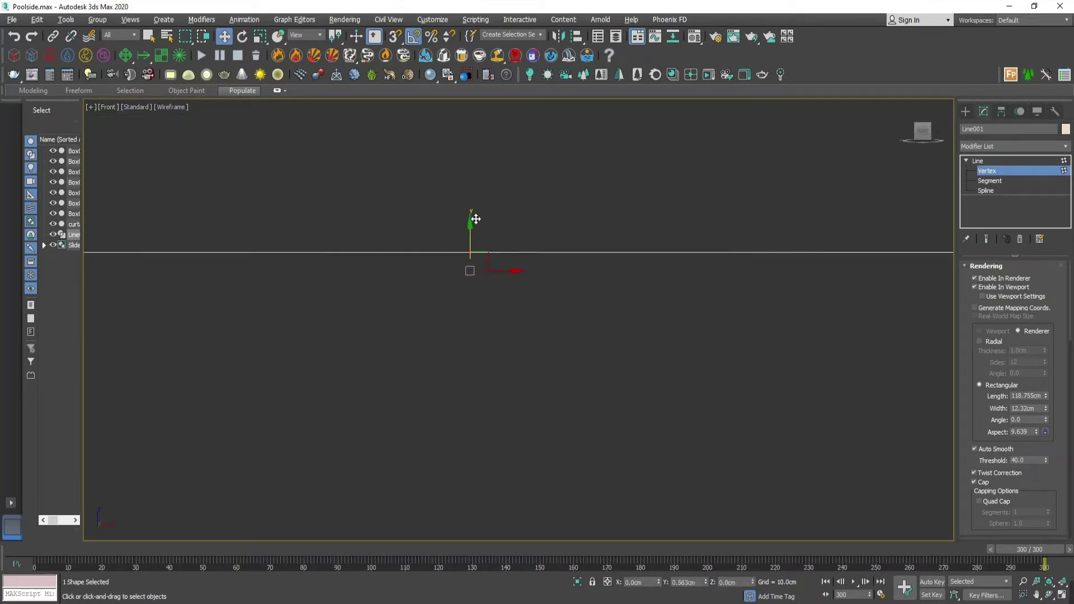
{"action": "scroll", "coordinate": [502, 249], "scroll_direction": "down", "scroll_amount": 12}
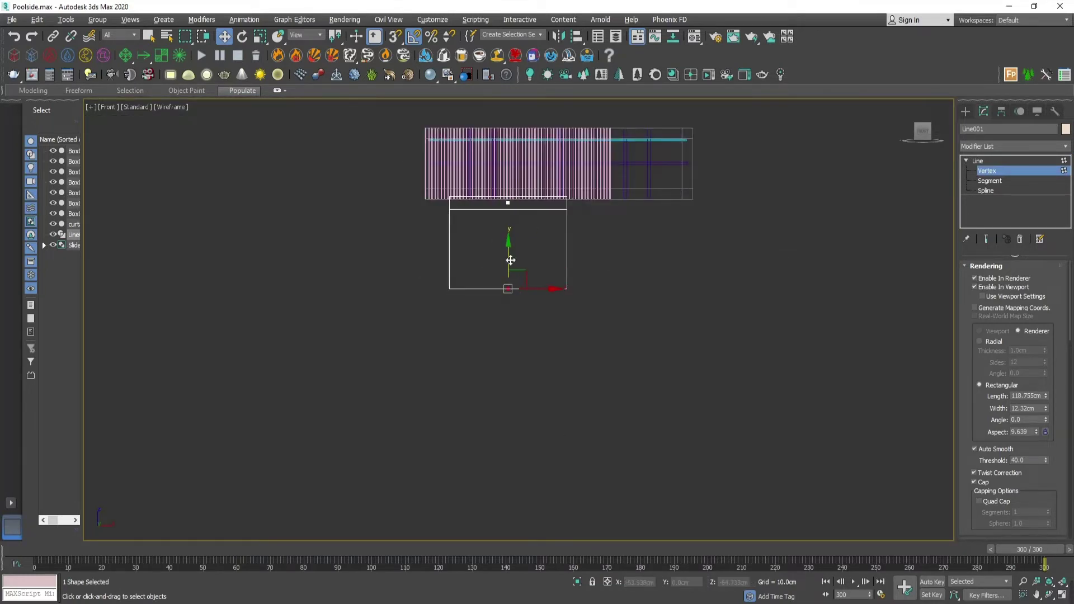
{"action": "key", "text": "alt+w"}
{"action": "middle_click", "coordinate": [613, 353]}
{"action": "key", "text": "alt+w"}
{"action": "middle_click_drag", "start_coordinate": [614, 352], "coordinate": [630, 371], "text": "alt"}
{"action": "left_click", "coordinate": [992, 172]}
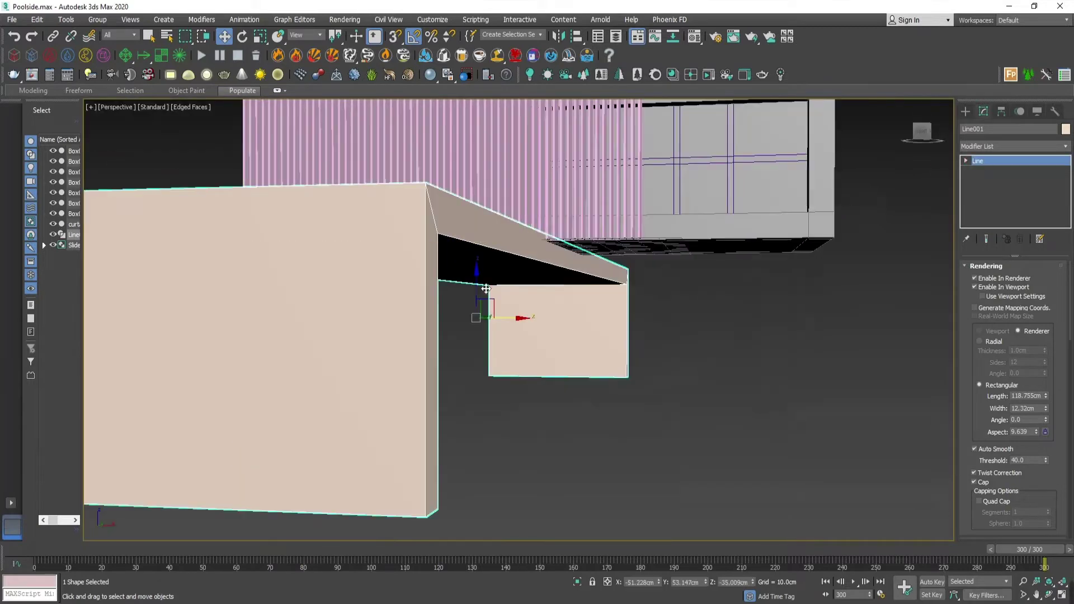
Lower the frame slightly to Z about -38.06 cm so its top sits against the box's underside.
{"action": "key", "text": "alt+w"}
{"action": "middle_click", "coordinate": [408, 364]}
{"action": "key", "text": "alt+w"}
{"action": "scroll", "coordinate": [607, 314], "scroll_direction": "up", "scroll_amount": 5}
{"action": "middle_click_drag", "start_coordinate": [607, 315], "coordinate": [722, 307]}
{"action": "left_click_drag", "start_coordinate": [380, 316], "coordinate": [379, 321]}
Examine in the perspective view how the frame's top meets the underside of the slatted box.
{"action": "key", "text": "alt+w"}
{"action": "middle_click", "coordinate": [643, 421]}
{"action": "key", "text": "alt+w"}
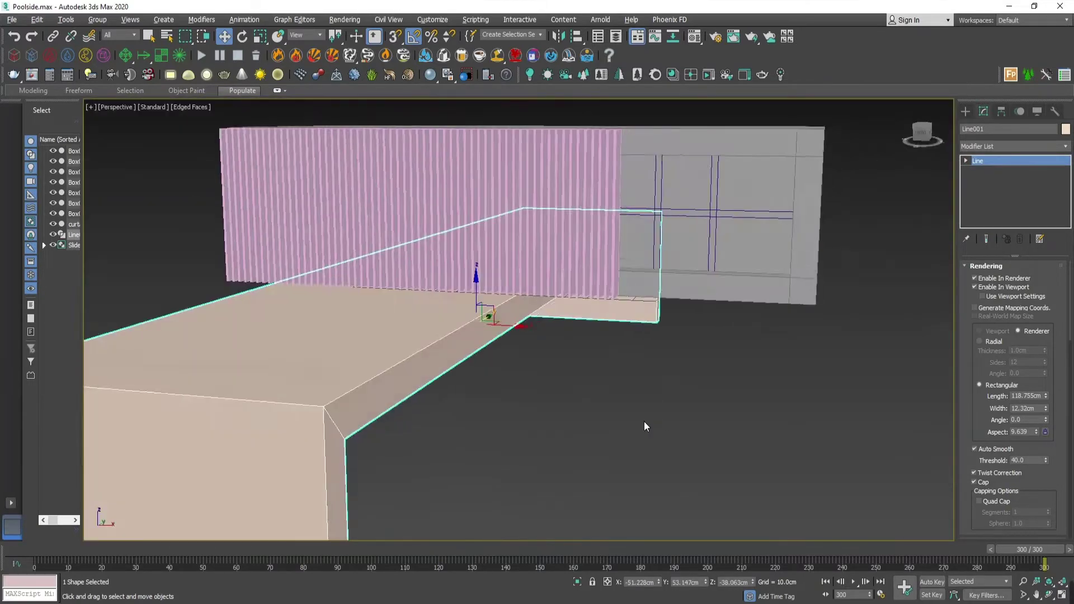
{"action": "scroll", "coordinate": [643, 402], "scroll_direction": "up", "scroll_amount": 3}
{"action": "mouse_move", "coordinate": [644, 417]}
{"action": "middle_mouse_down", "text": "alt"}
{"action": "mouse_move", "coordinate": [642, 402]}
{"action": "mouse_move", "coordinate": [528, 397]}
{"action": "mouse_move", "coordinate": [624, 384]}
{"action": "mouse_move", "coordinate": [670, 410]}
{"action": "mouse_move", "coordinate": [647, 436]}
{"action": "middle_mouse_up", "text": "alt"}
{"action": "scroll", "coordinate": [670, 411], "scroll_direction": "up", "scroll_amount": 2}
{"action": "scroll", "coordinate": [670, 410], "scroll_direction": "down", "scroll_amount": 2}
{"action": "scroll", "coordinate": [643, 433], "scroll_direction": "down", "scroll_amount": 2}
{"action": "scroll", "coordinate": [646, 436], "scroll_direction": "up", "scroll_amount": 1}
Move the frame forward to Y about -59.3 cm in the top view and extend its rear end vertices backward.
{"action": "key", "text": "1"}
{"action": "key", "text": "alt+w"}
{"action": "middle_click_drag", "start_coordinate": [314, 241], "coordinate": [348, 420]}
{"action": "scroll", "coordinate": [349, 163], "scroll_direction": "down", "scroll_amount": 5}
{"action": "left_click", "coordinate": [977, 161]}
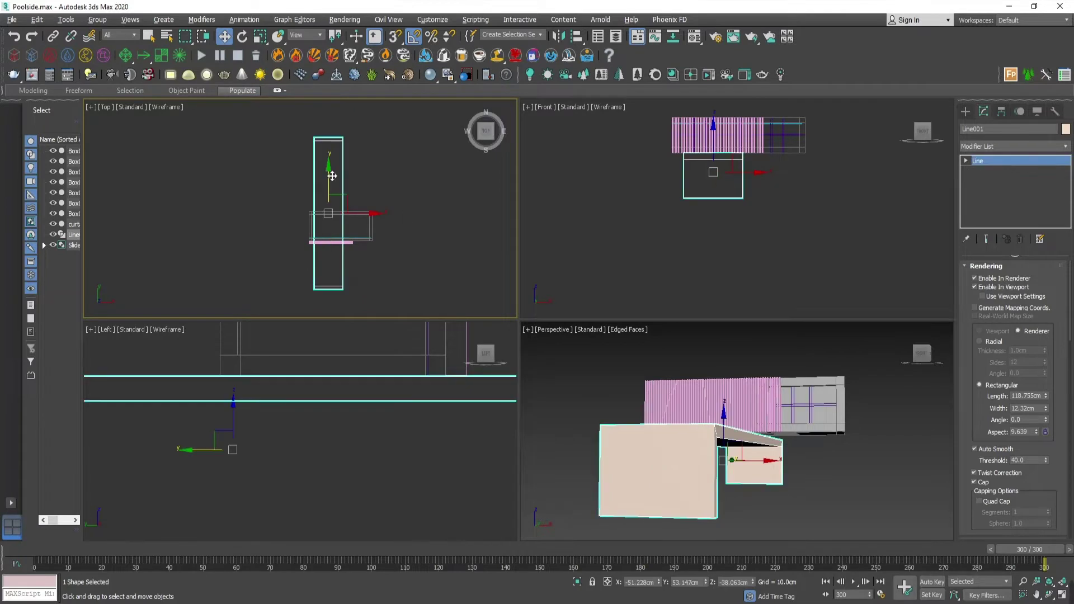
{"action": "left_click_drag", "start_coordinate": [334, 177], "coordinate": [333, 203]}
{"action": "key", "text": "1"}
{"action": "left_click_drag", "start_coordinate": [330, 131], "coordinate": [331, 114]}
{"action": "middle_click_drag", "start_coordinate": [367, 283], "coordinate": [377, 243]}
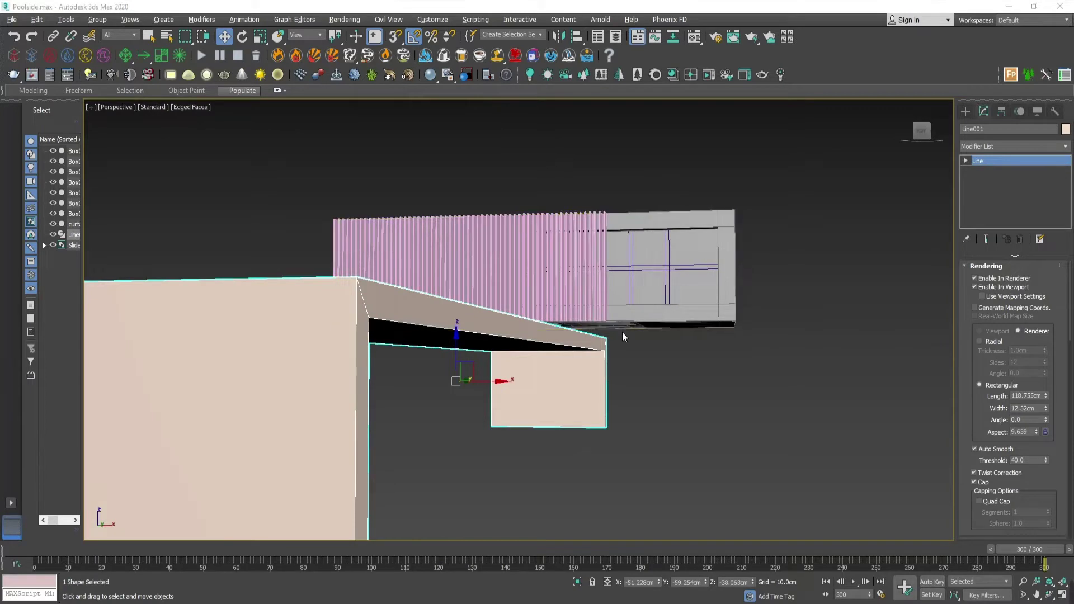
Move the frame sideways to X about -73.7 cm, lining its left side up with the box's left end.
{"action": "middle_click_drag", "start_coordinate": [624, 344], "coordinate": [422, 346]}
{"action": "key", "text": "t"}
{"action": "left_click_drag", "start_coordinate": [498, 325], "coordinate": [488, 325]}
Draw a ground plane of about 815.7 by 382.3 cm around the frame and box in the top view.
{"action": "left_click", "coordinate": [966, 112]}
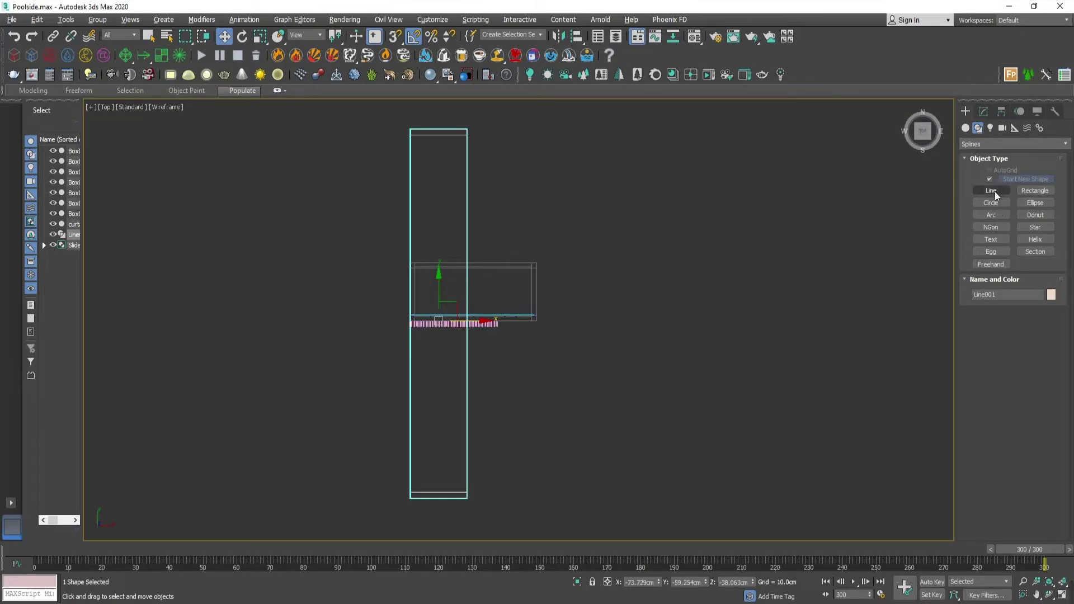
{"action": "left_click", "coordinate": [965, 128]}
{"action": "left_click", "coordinate": [1035, 230]}
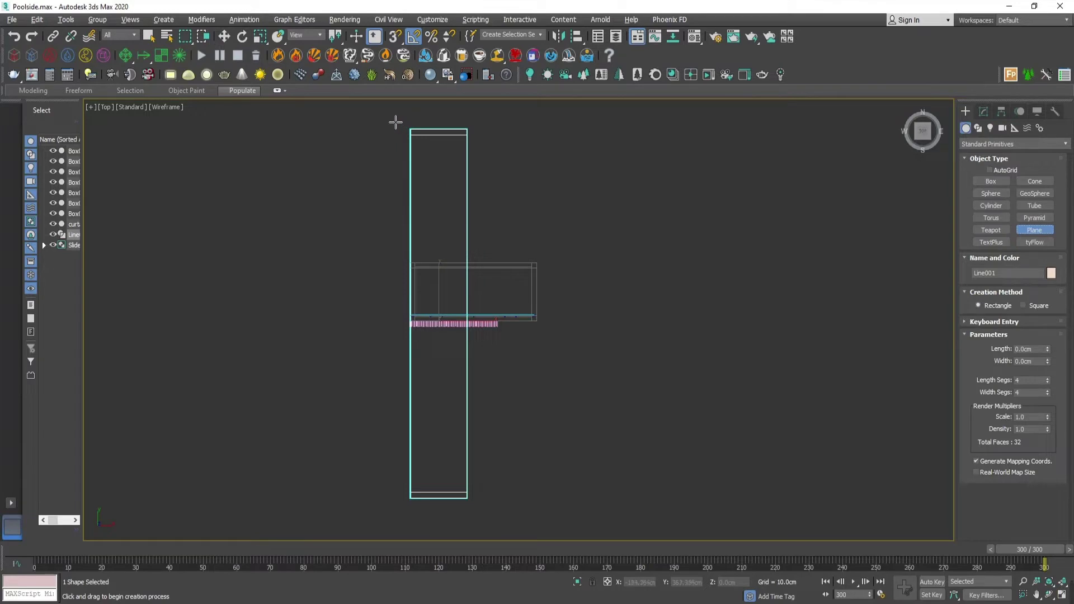
{"action": "left_click_drag", "start_coordinate": [396, 122], "coordinate": [575, 521]}
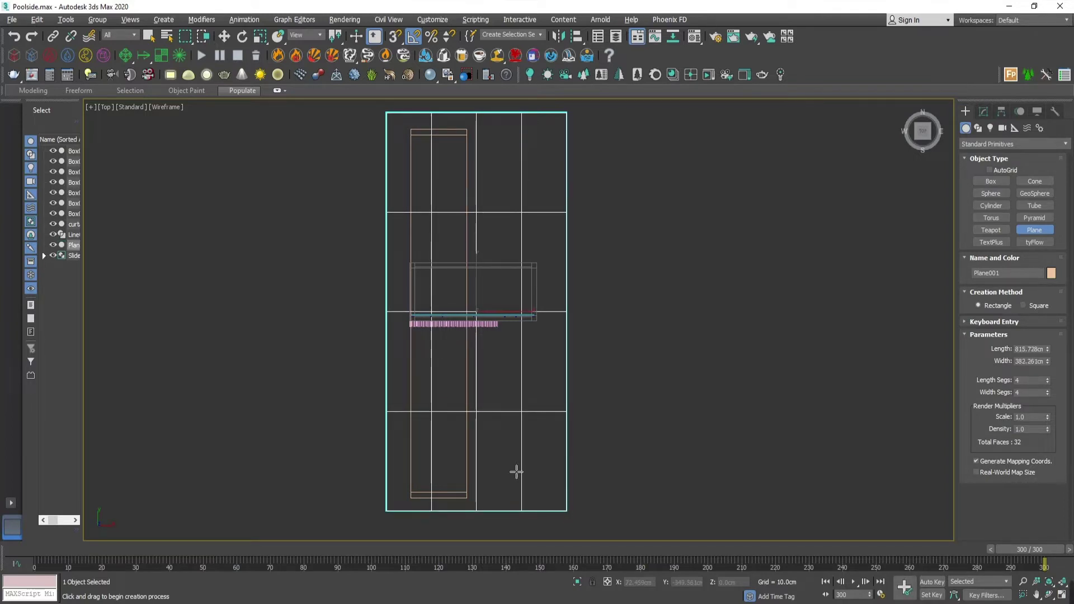
Set the ground plane to 3 length and 3 width segments and convert it to an Editable Poly.
{"action": "key", "text": "w"}
{"action": "left_click", "coordinate": [984, 111]}
{"action": "right_click", "coordinate": [1048, 312]}
{"action": "right_click", "coordinate": [1048, 324]}
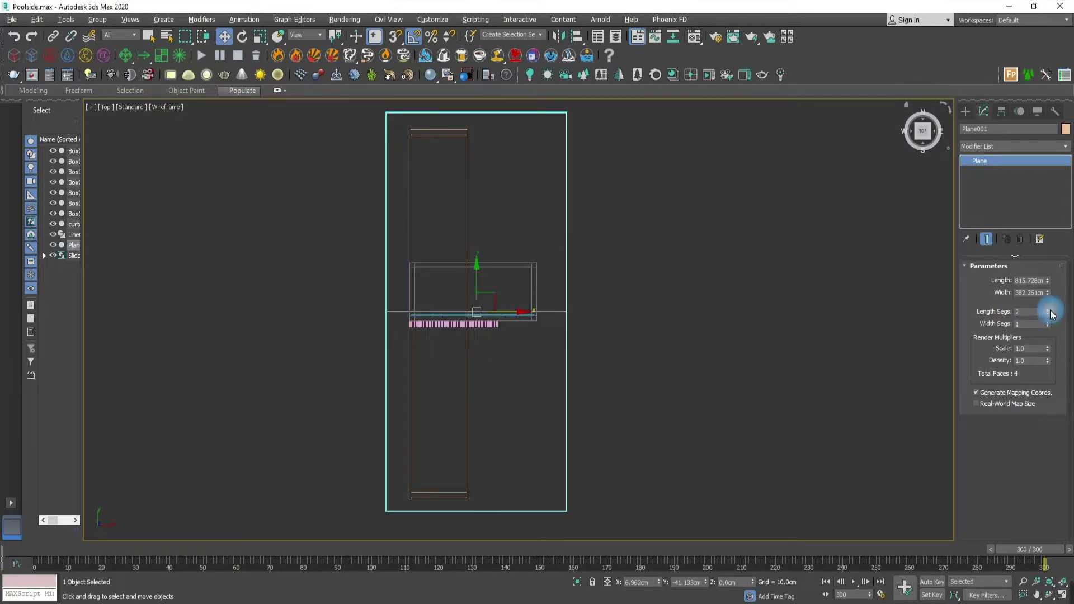
{"action": "left_click", "coordinate": [1049, 310]}
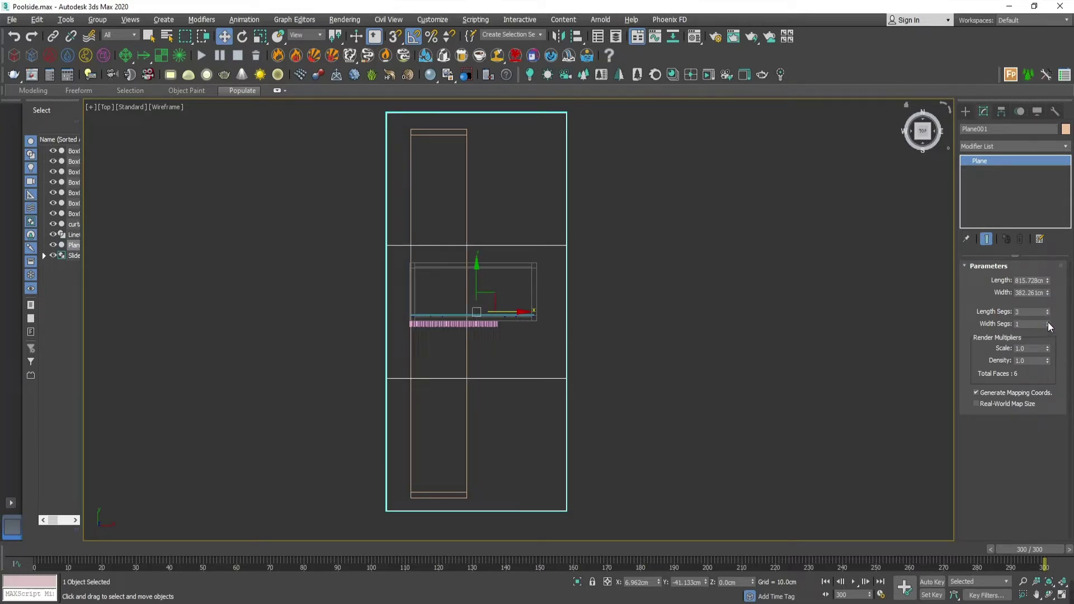
{"action": "left_click", "coordinate": [1048, 323]}
{"action": "right_click", "coordinate": [981, 160]}
{"action": "left_click", "coordinate": [988, 247]}
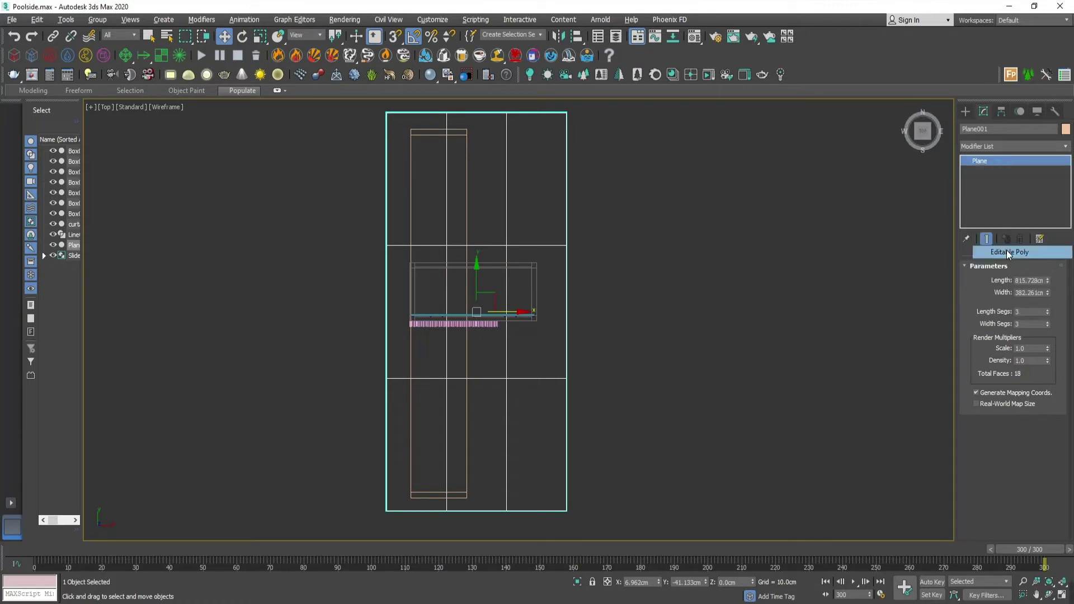
Scale the ground plane's two inner vertex rows apart until they sit close to its short ends.
{"action": "left_click_drag", "start_coordinate": [354, 208], "coordinate": [686, 352]}
{"action": "left_click_drag", "start_coordinate": [476, 283], "coordinate": [513, 202]}
{"action": "left_click_drag", "start_coordinate": [528, 484], "coordinate": [529, 485]}
Shift the ground plane's two inner vertex columns toward its right side, placing the outer one at X about 107 cm.
{"action": "key", "text": "w"}
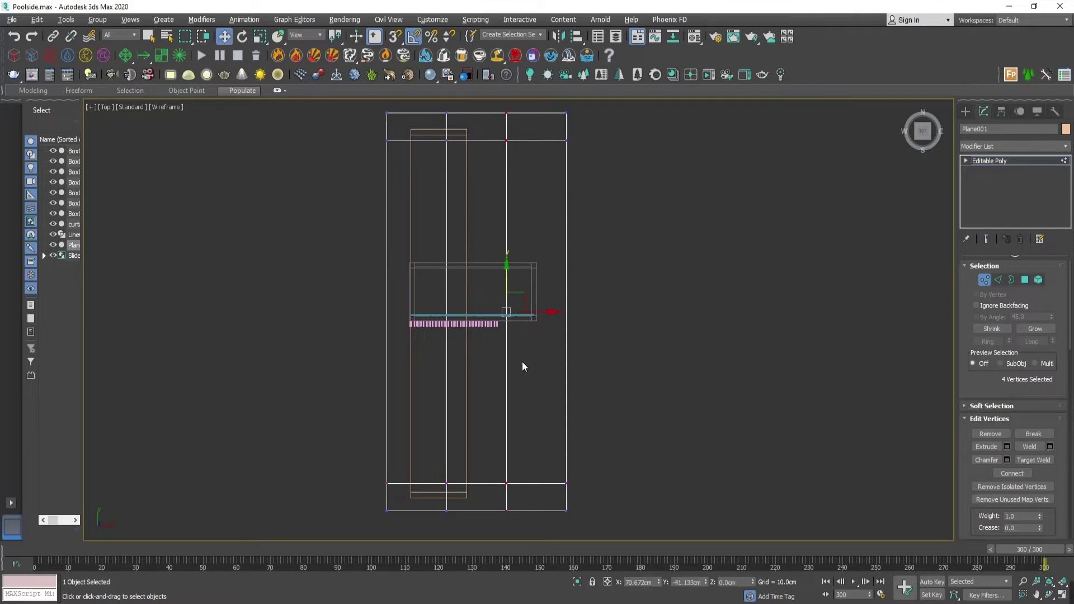
{"action": "left_click_drag", "start_coordinate": [549, 313], "coordinate": [599, 322]}
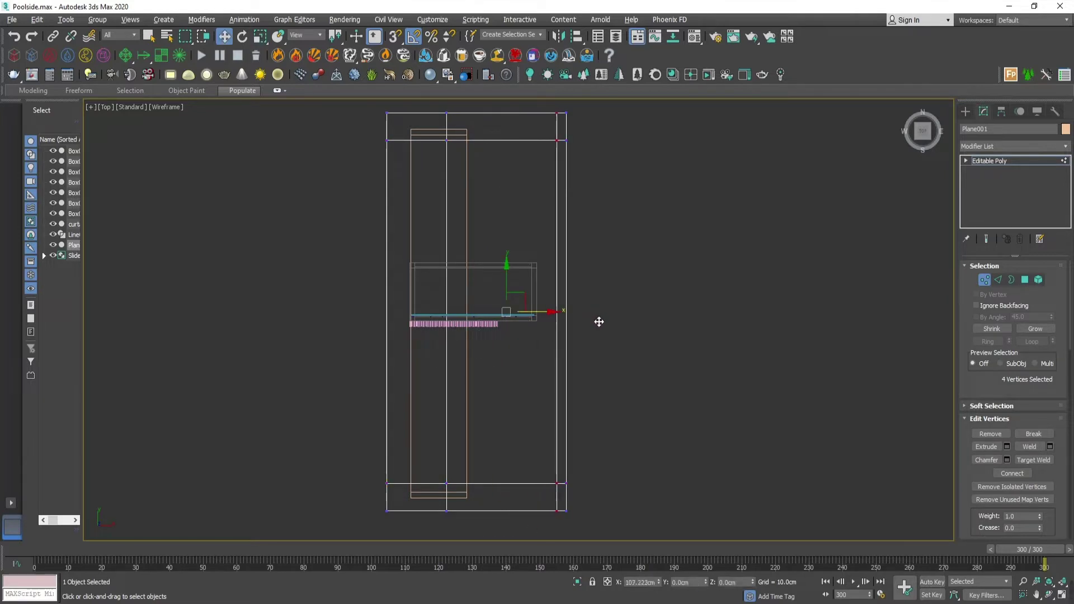
{"action": "left_click_drag", "start_coordinate": [489, 319], "coordinate": [465, 333]}
{"action": "left_click", "coordinate": [996, 163]}
Move the frame to X about -118.8 cm, next to the ground plane's left edge.
{"action": "left_click", "coordinate": [467, 193]}
{"action": "middle_click_drag", "start_coordinate": [607, 311], "coordinate": [607, 303]}
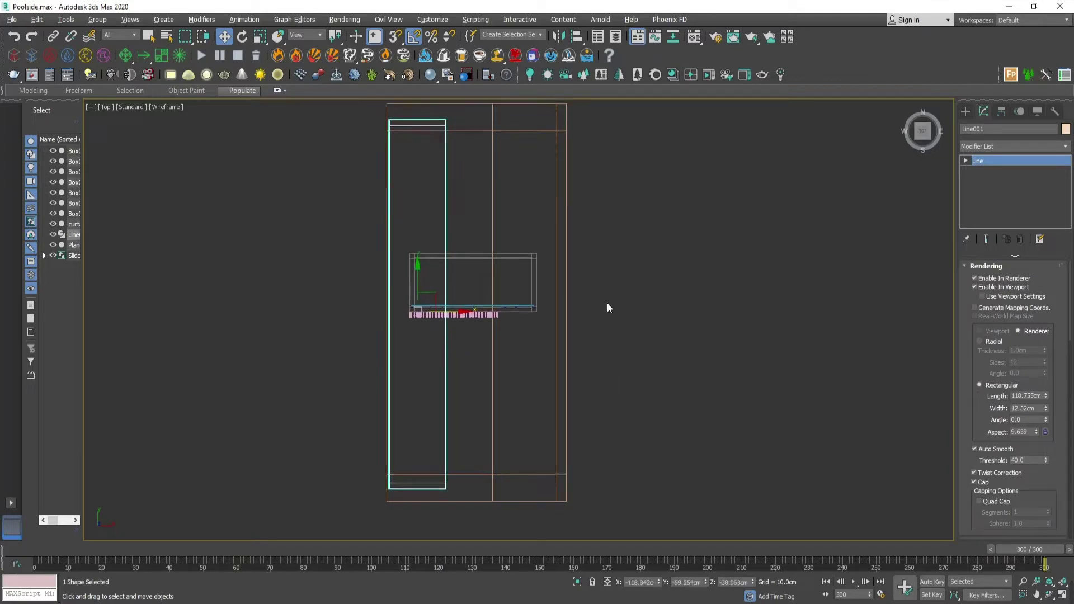
Lower the ground plane in the front view to Z about -87.6 cm, at the bottom of the frame's legs.
{"action": "left_click", "coordinate": [566, 322]}
{"action": "middle_click_drag", "start_coordinate": [604, 343], "coordinate": [602, 330]}
{"action": "key", "text": "f"}
{"action": "scroll", "coordinate": [521, 193], "scroll_direction": "up", "scroll_amount": 3}
{"action": "middle_click_drag", "start_coordinate": [519, 190], "coordinate": [578, 301]}
{"action": "scroll", "coordinate": [578, 300], "scroll_direction": "up", "scroll_amount": 4}
{"action": "left_click_drag", "start_coordinate": [542, 288], "coordinate": [526, 461]}
Extrude the long polygon on the ground plane's right side downward to form a recessed pool basin.
{"action": "key", "text": "p"}
{"action": "mouse_move", "coordinate": [651, 373]}
{"action": "middle_mouse_down", "text": "alt"}
{"action": "mouse_move", "coordinate": [660, 406]}
{"action": "mouse_move", "coordinate": [675, 393]}
{"action": "mouse_move", "coordinate": [667, 405]}
{"action": "mouse_move", "coordinate": [643, 388]}
{"action": "middle_mouse_up", "text": "alt"}
{"action": "scroll", "coordinate": [661, 402], "scroll_direction": "up", "scroll_amount": 2}
{"action": "scroll", "coordinate": [660, 406], "scroll_direction": "down", "scroll_amount": 1}
{"action": "left_click", "coordinate": [1024, 280]}
{"action": "left_click", "coordinate": [708, 451]}
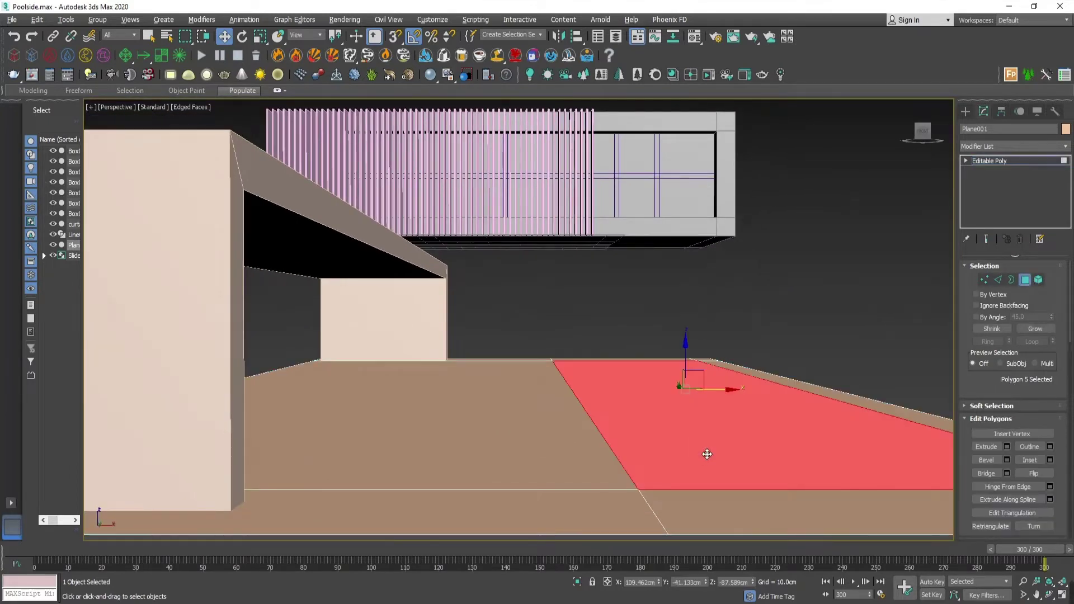
{"action": "middle_click_drag", "start_coordinate": [708, 451], "coordinate": [683, 470], "text": "alt"}
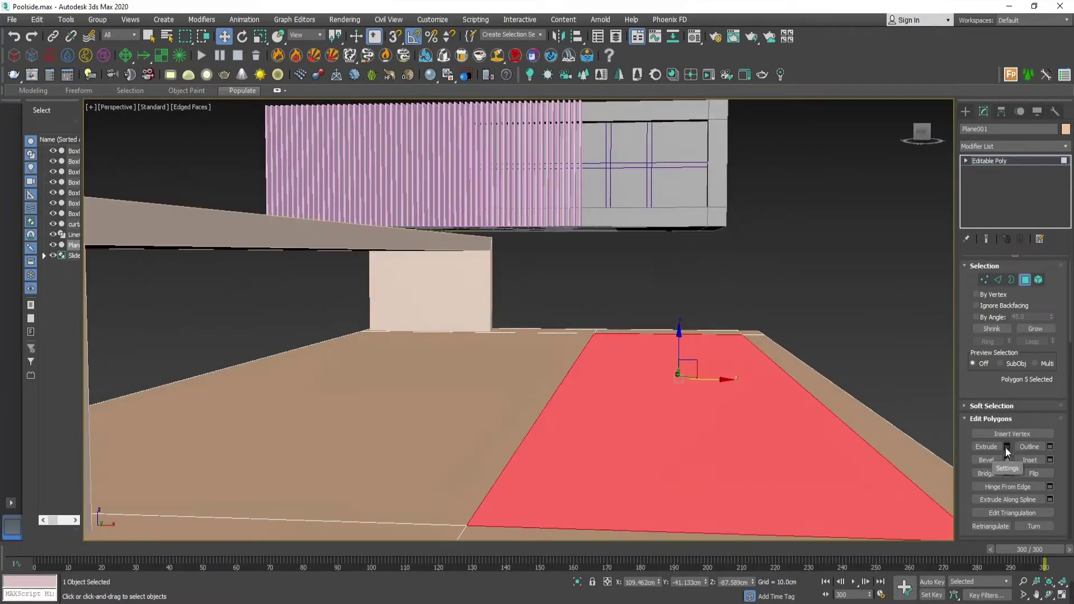
{"action": "left_click", "coordinate": [1007, 447]}
{"action": "left_click_drag", "start_coordinate": [527, 343], "coordinate": [528, 55]}
{"action": "left_click", "coordinate": [525, 360]}
{"action": "middle_click_drag", "start_coordinate": [529, 373], "coordinate": [546, 355], "text": "alt"}
Draw a plane of about 721.7 by 147.7 cm over the pool basin in the top view.
{"action": "key", "text": "t"}
{"action": "left_click", "coordinate": [966, 111]}
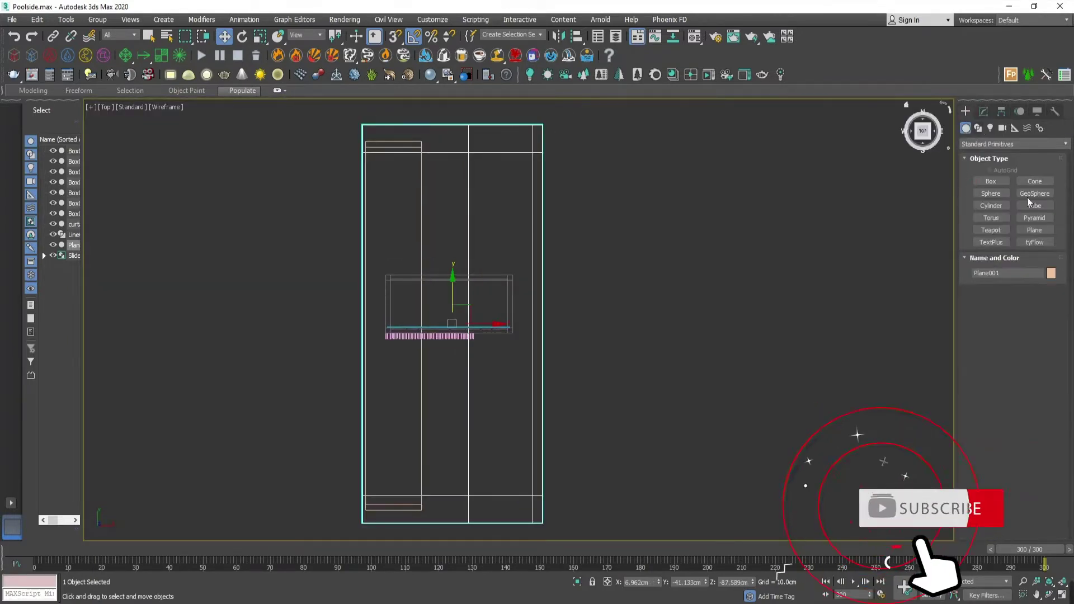
{"action": "left_click", "coordinate": [1035, 230]}
{"action": "left_click_drag", "start_coordinate": [466, 146], "coordinate": [536, 498]}
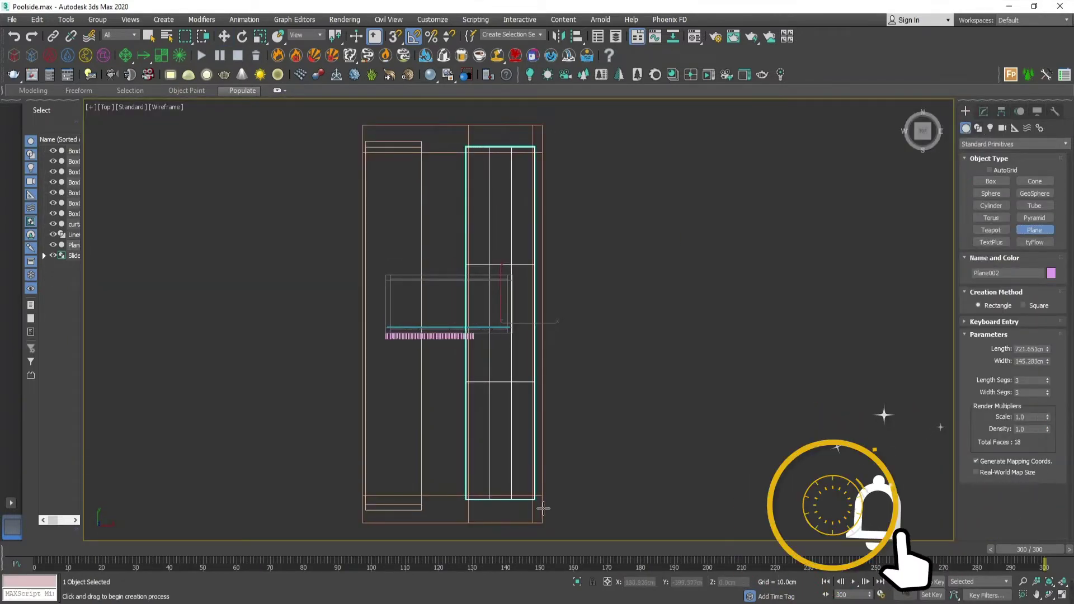
Lower the water plane into the basin to Z about -89.4 cm, slightly below the ground surface.
{"action": "key", "text": "w"}
{"action": "key", "text": "p"}
{"action": "left_click_drag", "start_coordinate": [703, 162], "coordinate": [703, 311]}
Set the water plane's length segments to 79 and raise its width segments to form a fine grid.
{"action": "left_click", "coordinate": [984, 112]}
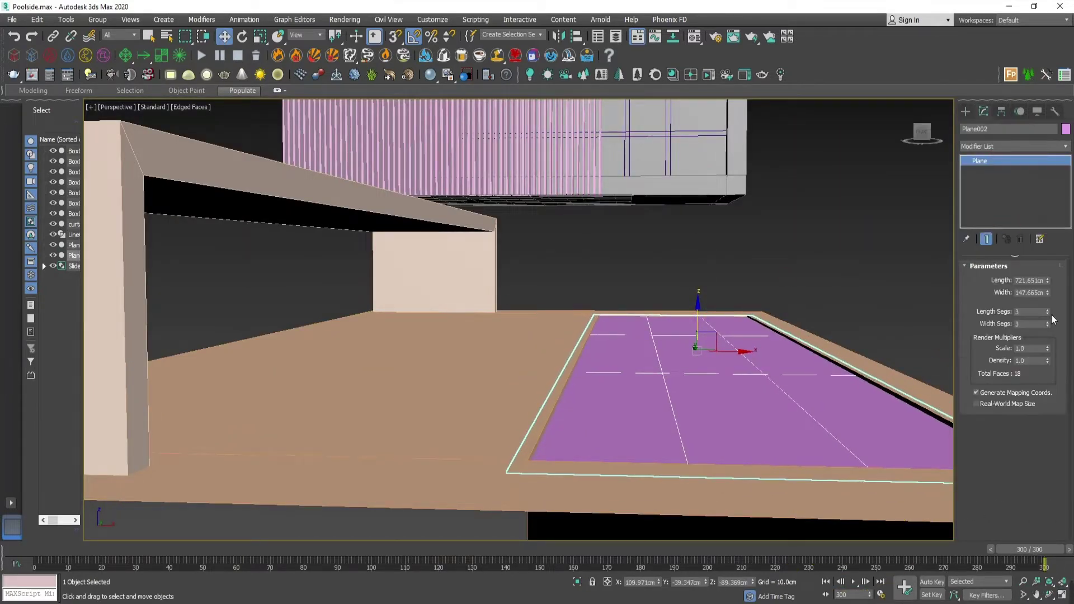
{"action": "left_click_drag", "start_coordinate": [1048, 312], "coordinate": [1049, 267]}
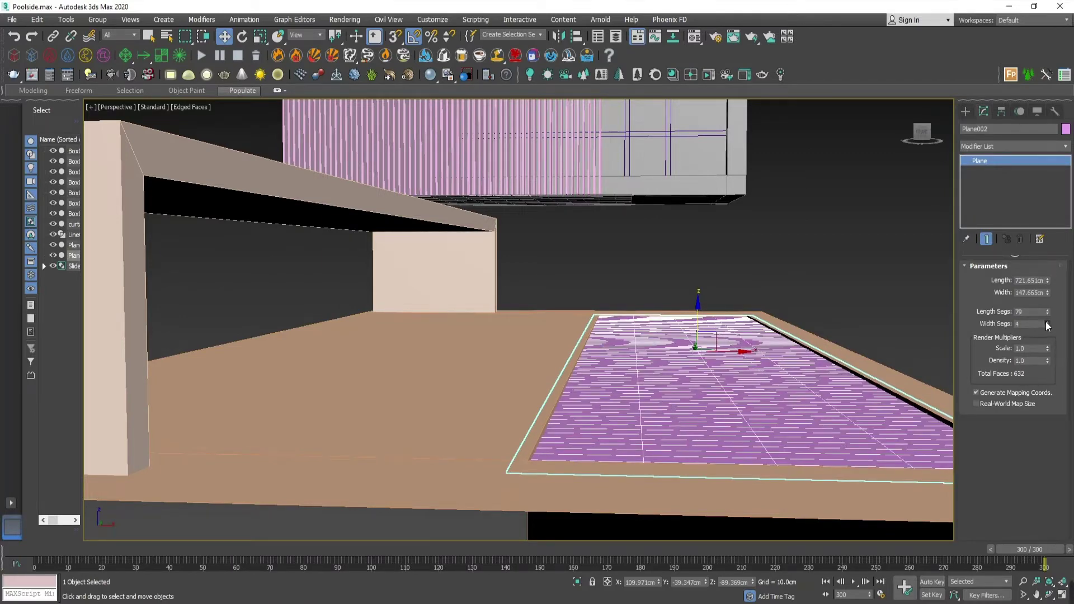
{"action": "left_click_drag", "start_coordinate": [1048, 323], "coordinate": [1055, 298]}
Add a Noise modifier to the water plane with Fractal enabled, roughness 1.0 and a Z strength of about 1.19 cm.
{"action": "left_click", "coordinate": [996, 148]}
{"action": "key", "text": "n"}
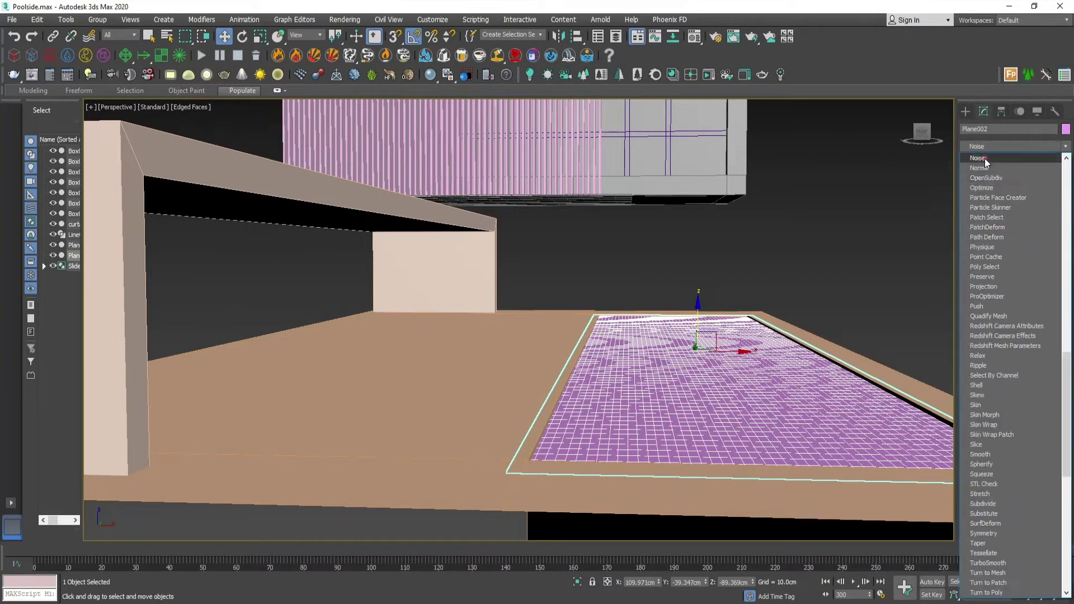
{"action": "left_click", "coordinate": [985, 159]}
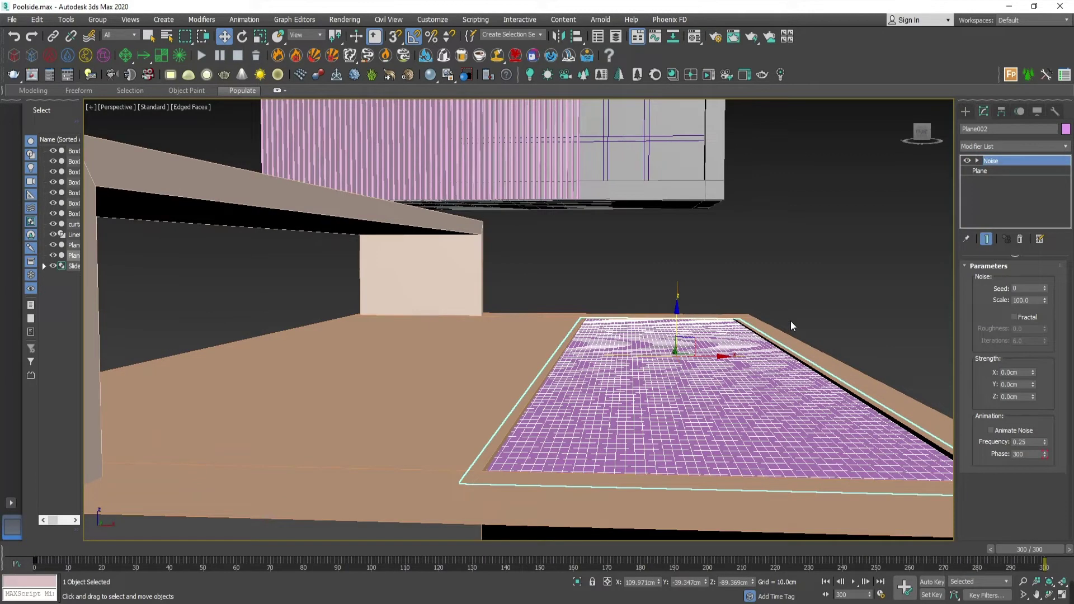
{"action": "left_click", "coordinate": [1032, 318]}
{"action": "left_click_drag", "start_coordinate": [1033, 396], "coordinate": [1040, 332]}
Return the timeline to frame 0, hide the edged faces and check the water's ripples in the shaded perspective view.
{"action": "left_click", "coordinate": [75, 547]}
{"action": "key", "text": "F4"}
{"action": "left_click_drag", "start_coordinate": [81, 552], "coordinate": [54, 550]}
{"action": "middle_click_drag", "start_coordinate": [582, 456], "coordinate": [552, 449], "text": "alt"}
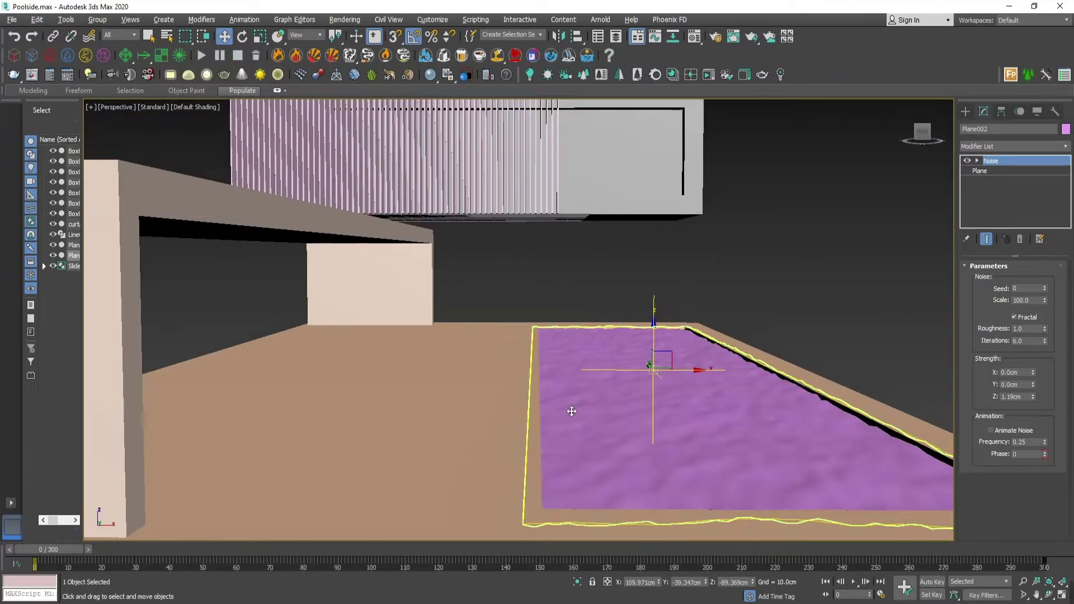
{"action": "middle_click_drag", "start_coordinate": [571, 407], "coordinate": [547, 432], "text": "alt"}
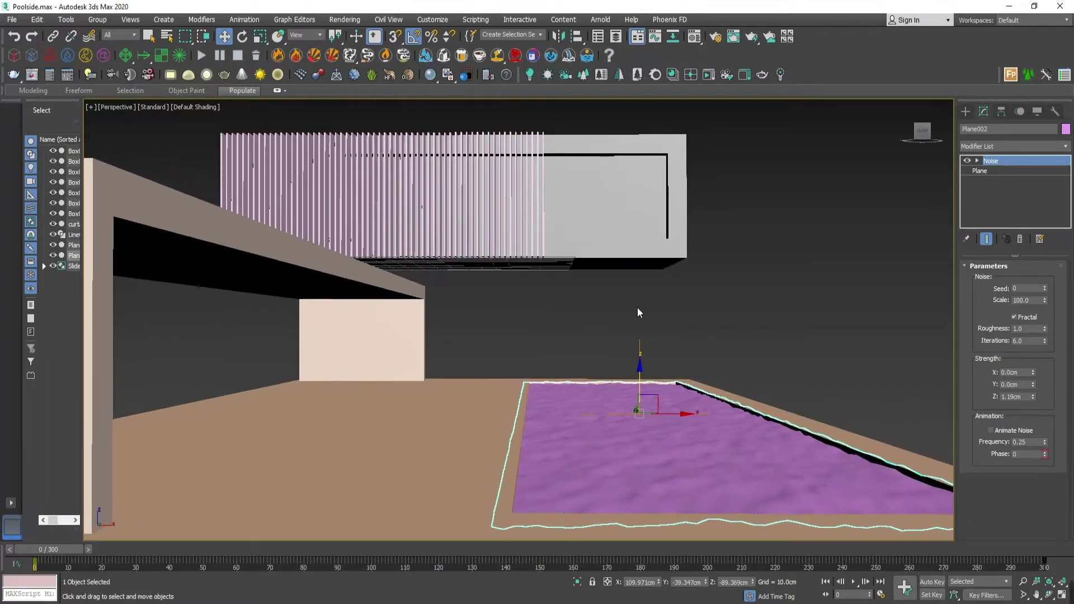
In the top view, draw a long narrow rectangle alongside the ground's outer edge next to the pool.
{"action": "key", "text": "t"}
{"action": "left_click", "coordinate": [966, 112]}
{"action": "left_click", "coordinate": [978, 128]}
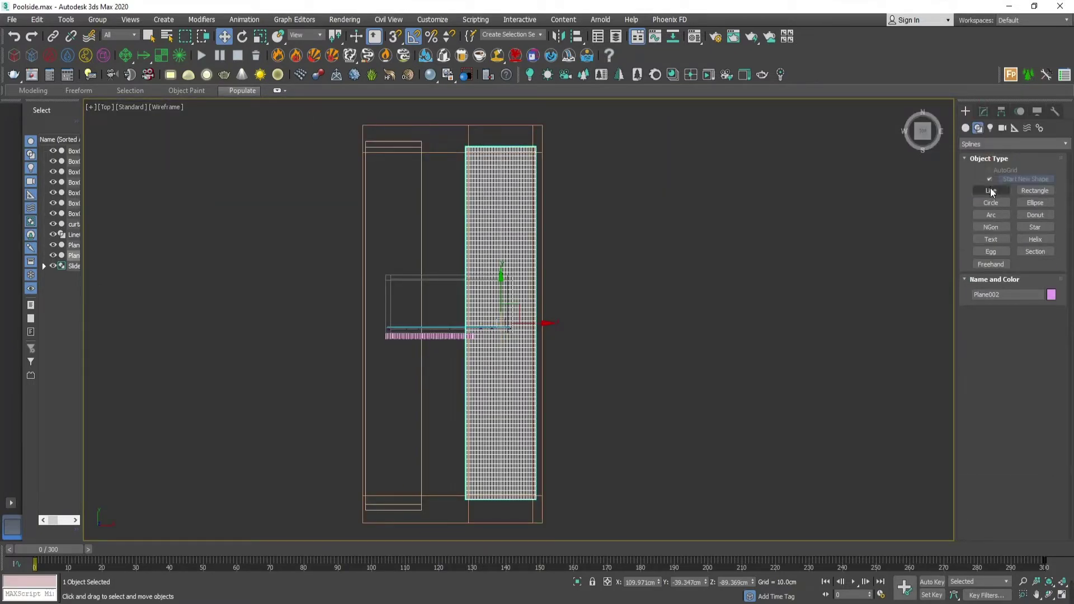
{"action": "left_click", "coordinate": [1035, 190]}
{"action": "middle_click_drag", "start_coordinate": [551, 144], "coordinate": [527, 148]}
{"action": "left_click_drag", "start_coordinate": [527, 138], "coordinate": [560, 537]}
{"action": "key", "text": "w"}
Disable the rectangle's thick-spline display in both the renderer and the viewport.
{"action": "left_click", "coordinate": [984, 112]}
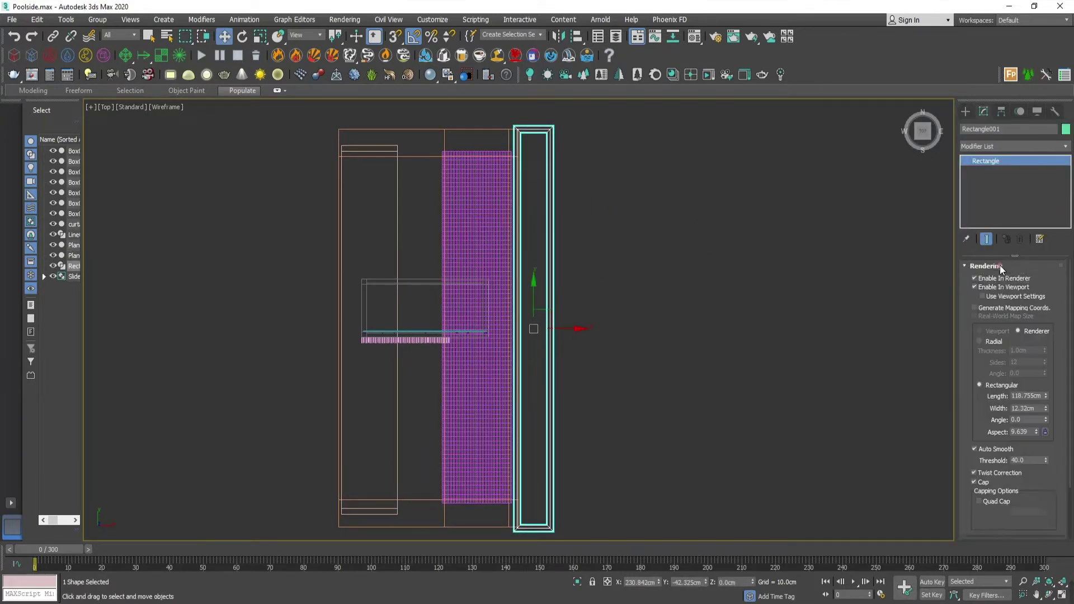
{"action": "left_click", "coordinate": [1000, 278]}
{"action": "left_click", "coordinate": [1000, 287]}
Lower the rectangle to ground level at Z about -87.9 cm and check its position beside the pool in perspective.
{"action": "key", "text": "alt+w"}
{"action": "middle_click", "coordinate": [811, 305]}
{"action": "key", "text": "alt+w"}
{"action": "middle_click_drag", "start_coordinate": [811, 306], "coordinate": [632, 231]}
{"action": "key", "text": "alt+w"}
{"action": "middle_click", "coordinate": [772, 400]}
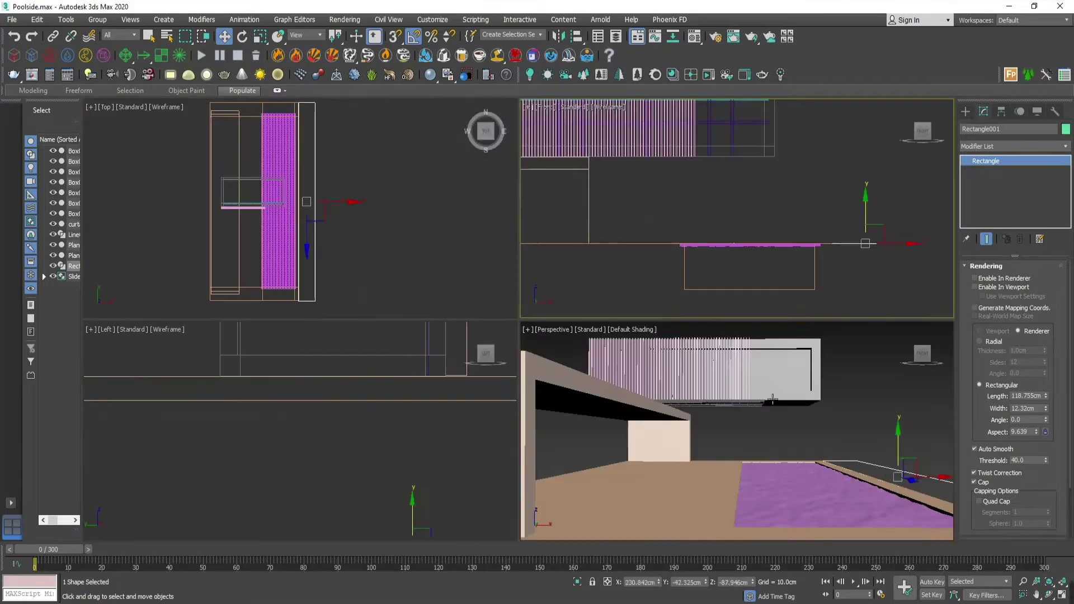
{"action": "key", "text": "alt+w"}
{"action": "middle_click_drag", "start_coordinate": [751, 408], "coordinate": [699, 413], "text": "alt"}
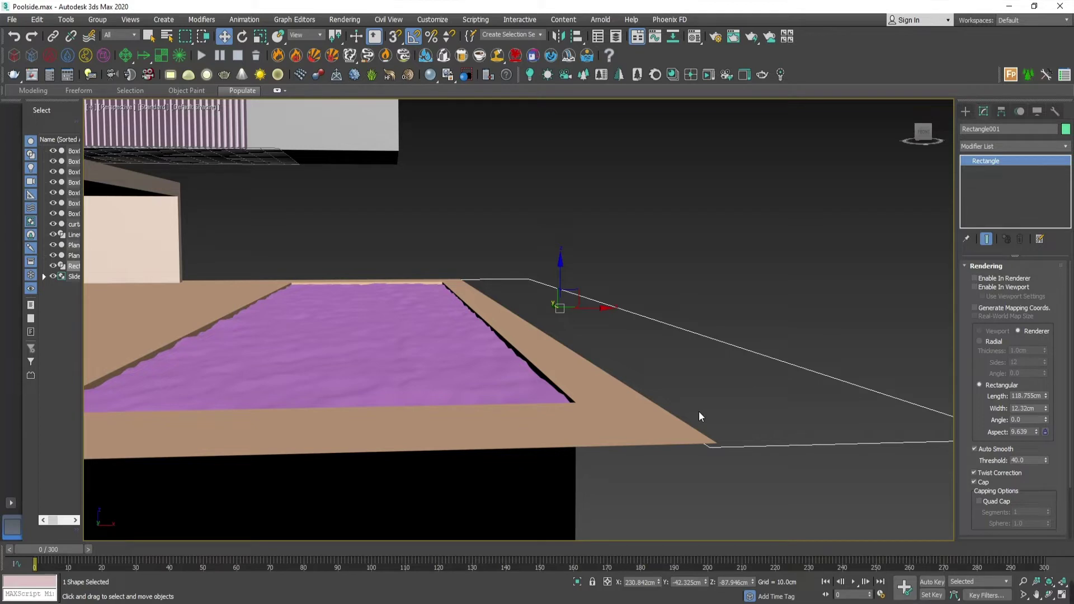
{"action": "middle_click_drag", "start_coordinate": [699, 417], "coordinate": [707, 446]}
Start a Forest Pro object from the Itoo Software primitives and open its model library.
{"action": "left_click", "coordinate": [966, 111]}
{"action": "left_click", "coordinate": [966, 128]}
{"action": "left_click", "coordinate": [1002, 144]}
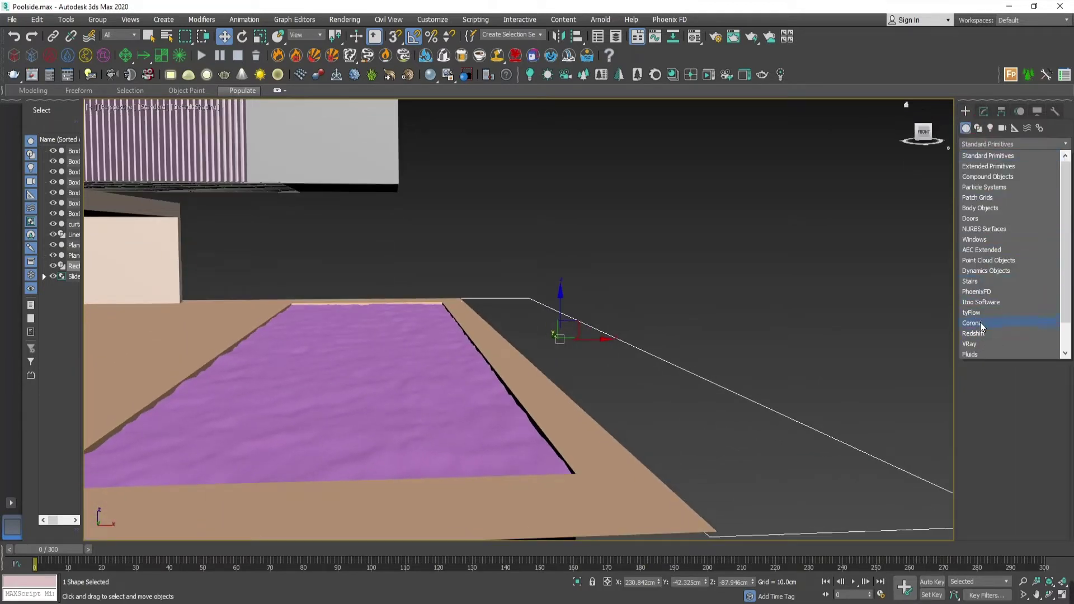
{"action": "scroll", "coordinate": [1064, 305], "scroll_direction": "down", "scroll_amount": 1}
{"action": "scroll", "coordinate": [1067, 244], "scroll_direction": "up", "scroll_amount": 1}
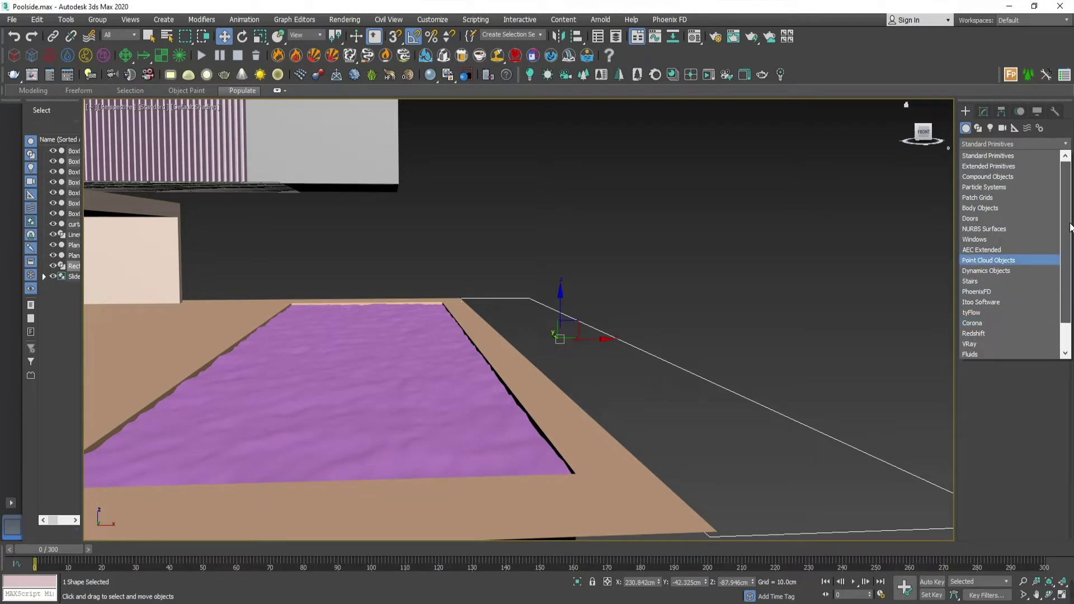
{"action": "scroll", "coordinate": [977, 277], "scroll_direction": "down", "scroll_amount": 1}
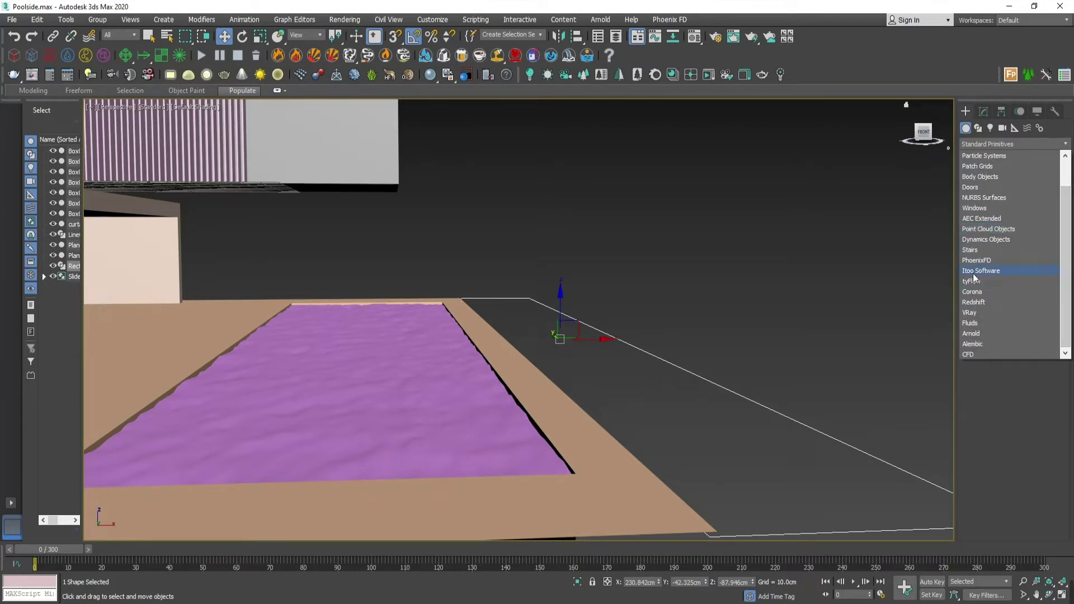
{"action": "left_click", "coordinate": [977, 274]}
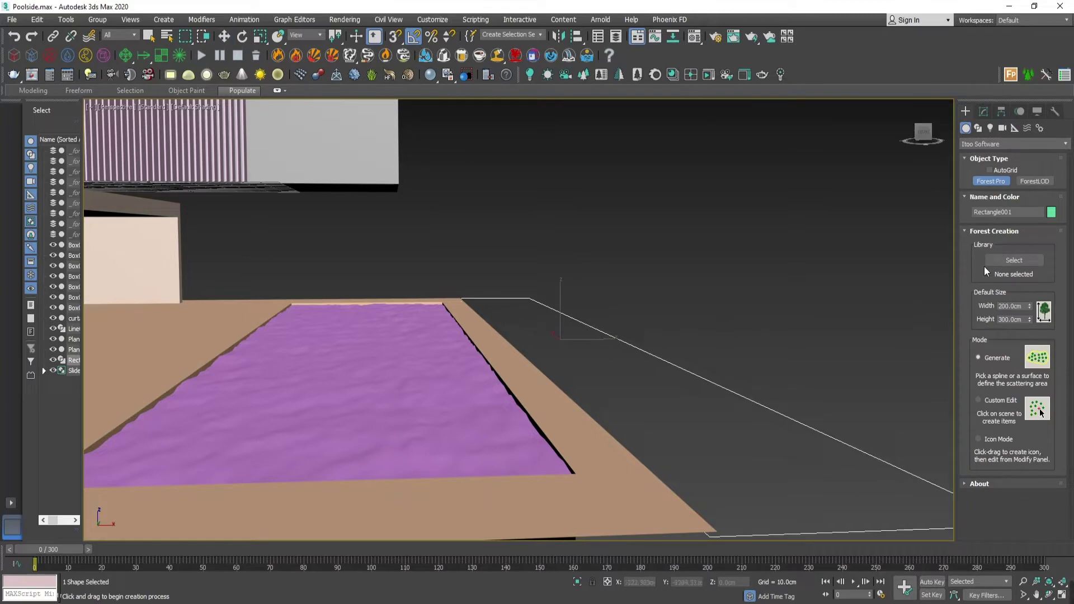
{"action": "left_click", "coordinate": [1014, 260]}
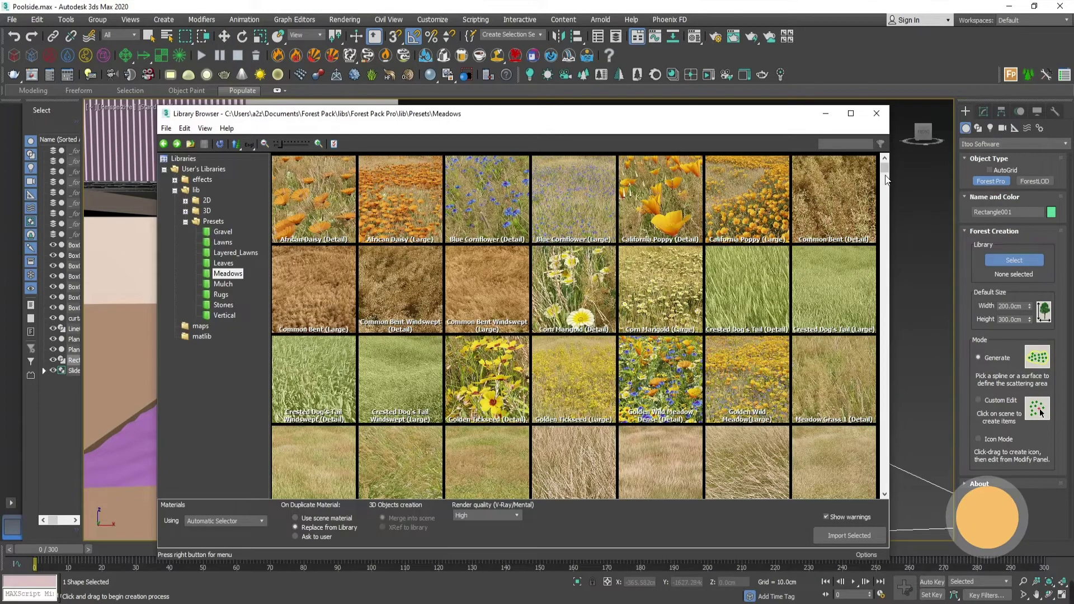
Look through the Gravel presets and the 3D libraries for Flowers and grass, Starter Library and Stones.
{"action": "left_click", "coordinate": [223, 232]}
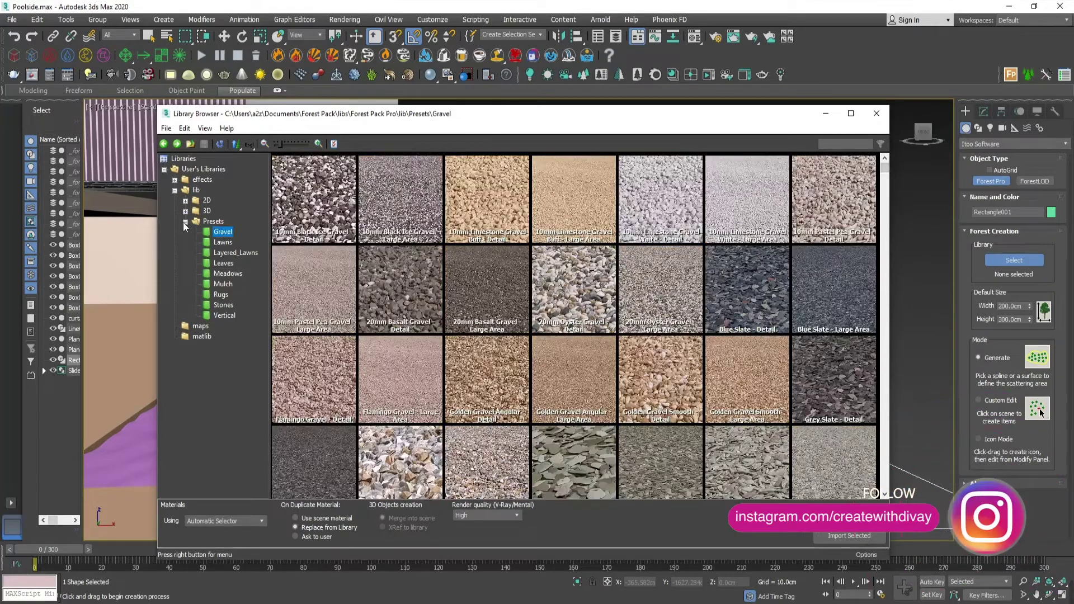
{"action": "left_click", "coordinate": [208, 212]}
{"action": "left_click", "coordinate": [239, 221]}
{"action": "mouse_move", "coordinate": [886, 167]}
{"action": "left_mouse_down"}
{"action": "mouse_move", "coordinate": [885, 458]}
{"action": "mouse_move", "coordinate": [877, 162]}
{"action": "left_mouse_up"}
{"action": "left_click", "coordinate": [235, 233]}
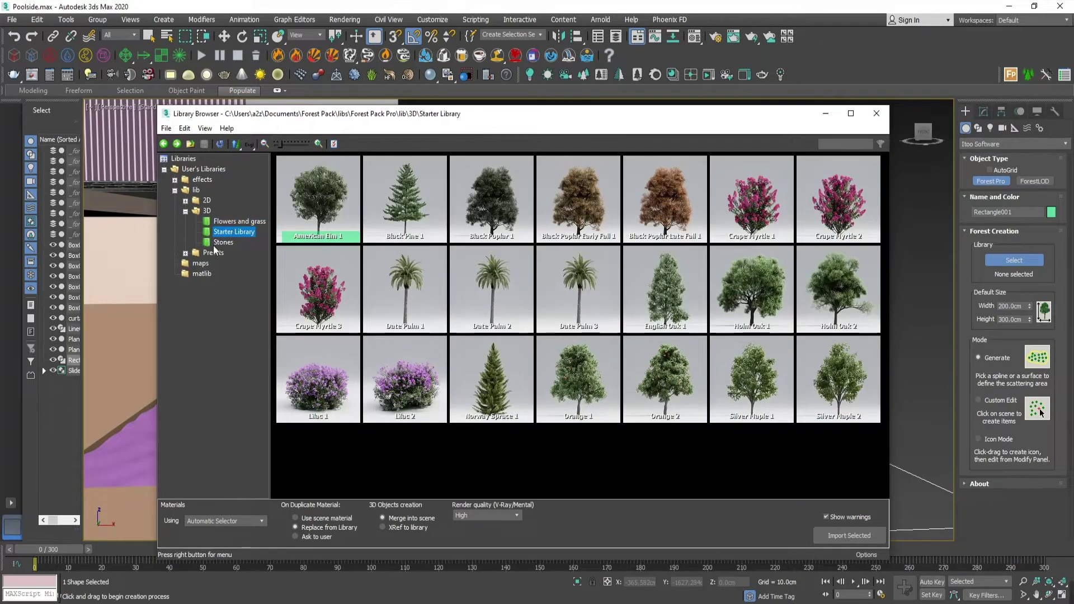
{"action": "left_click", "coordinate": [220, 243]}
{"action": "left_click", "coordinate": [235, 222]}
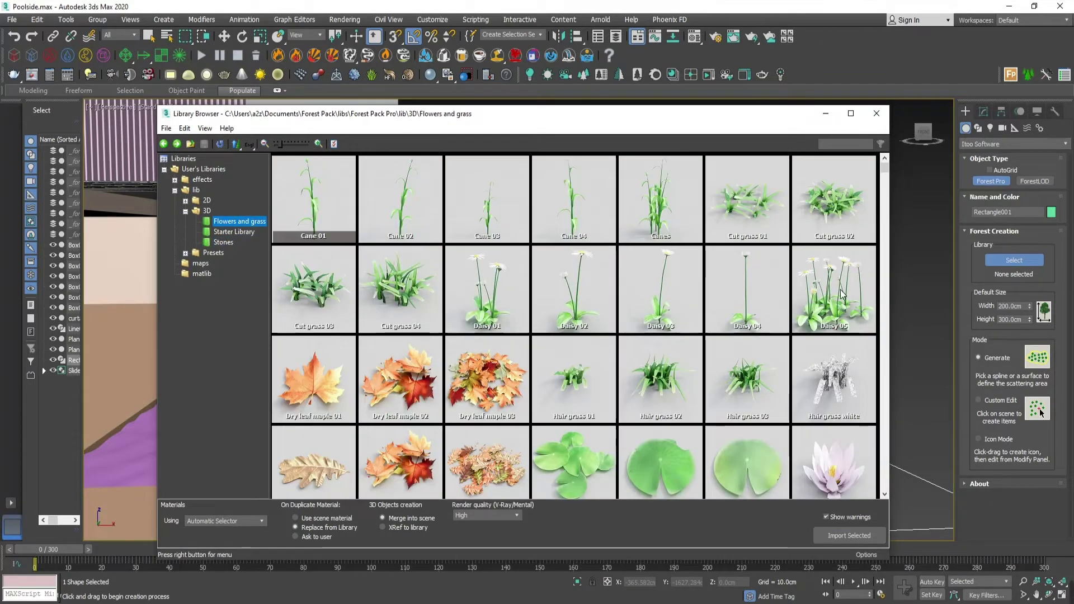
Examine the scatter preset categories from Gravel through Vertical for a planting suited to the poolside bed.
{"action": "left_click", "coordinate": [186, 253]}
{"action": "left_click", "coordinate": [222, 263]}
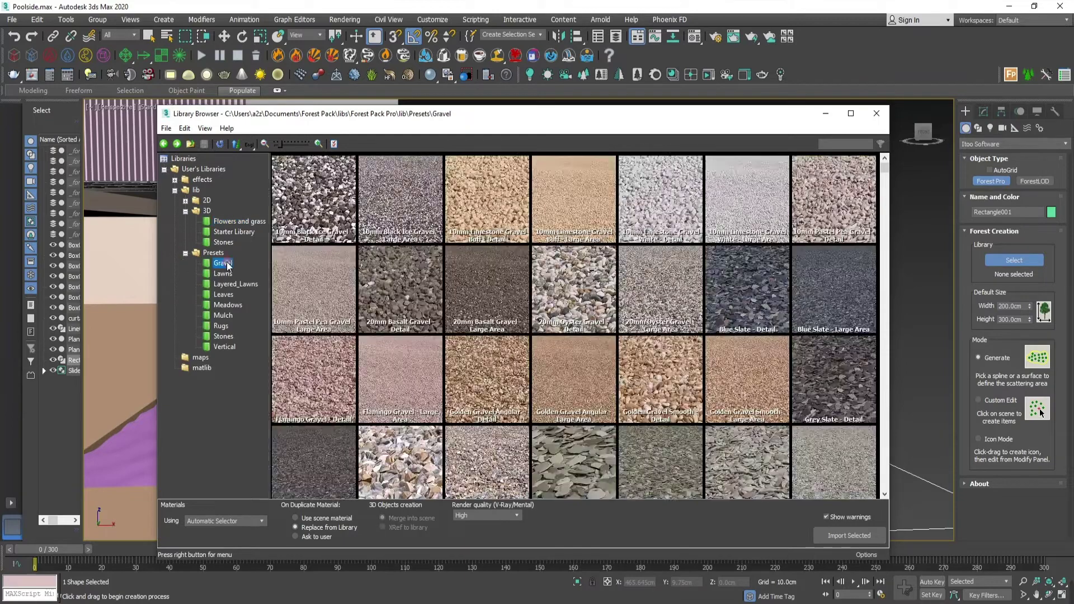
{"action": "left_click", "coordinate": [224, 284]}
{"action": "left_click", "coordinate": [221, 294]}
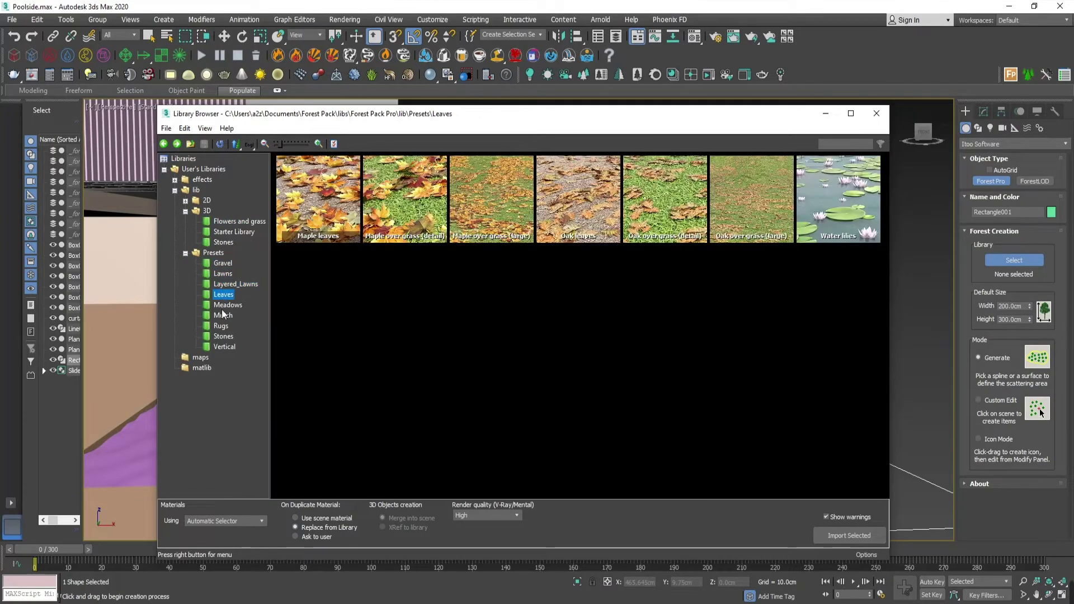
{"action": "left_click", "coordinate": [224, 305]}
{"action": "left_click", "coordinate": [223, 316]}
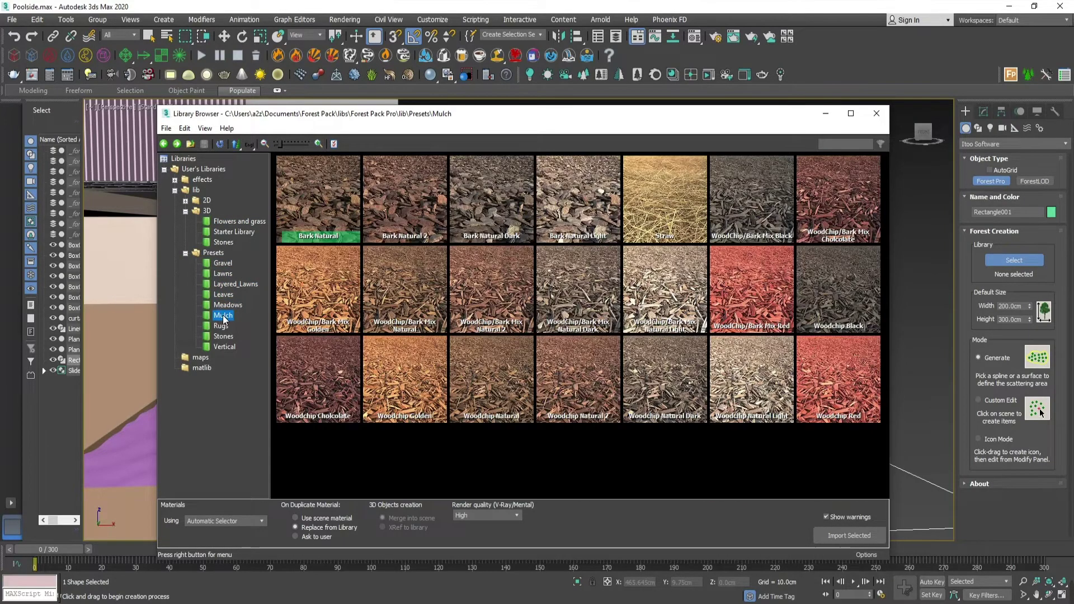
{"action": "left_click", "coordinate": [222, 327]}
{"action": "left_click", "coordinate": [223, 337]}
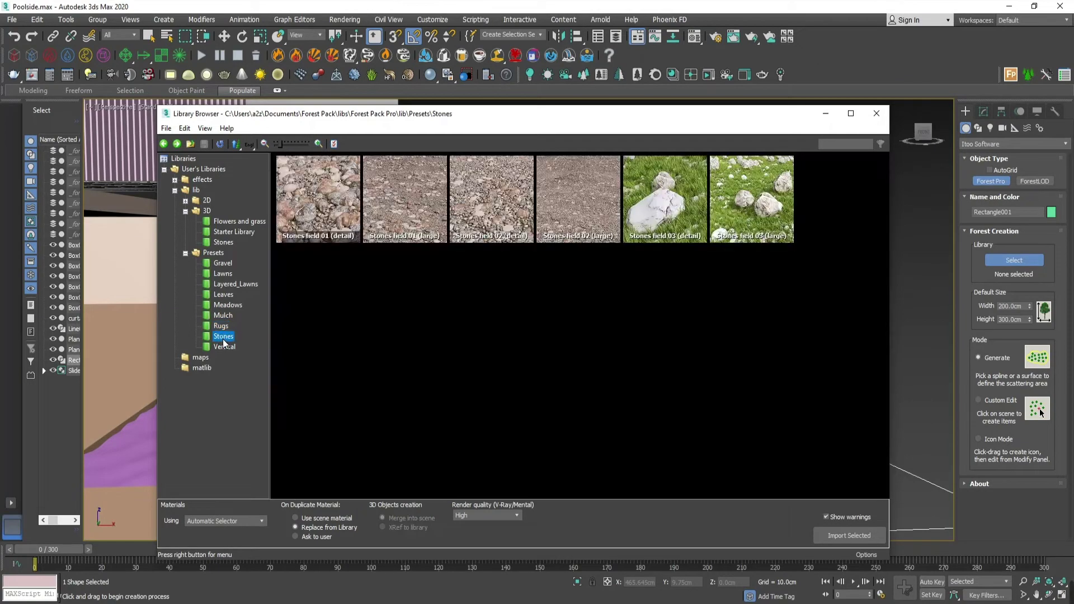
{"action": "left_click", "coordinate": [225, 346]}
{"action": "left_click", "coordinate": [222, 335]}
{"action": "left_click", "coordinate": [221, 327]}
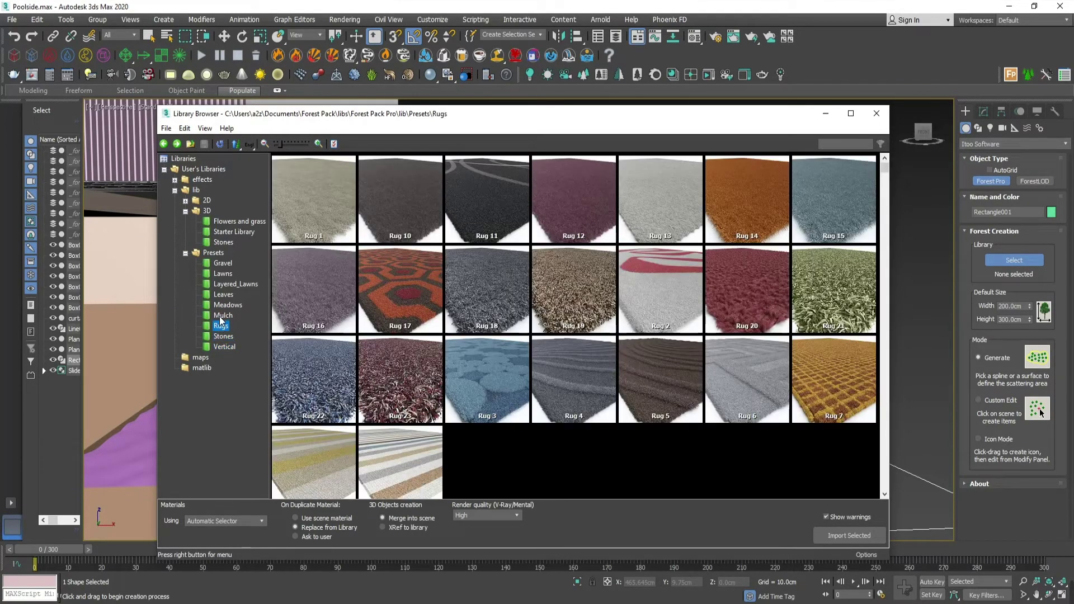
{"action": "left_click", "coordinate": [222, 315]}
Import the California Poppy (Large) meadow preset and scatter it over the rectangle beside the pool.
{"action": "left_click", "coordinate": [226, 305]}
{"action": "left_click_drag", "start_coordinate": [885, 172], "coordinate": [828, 194]}
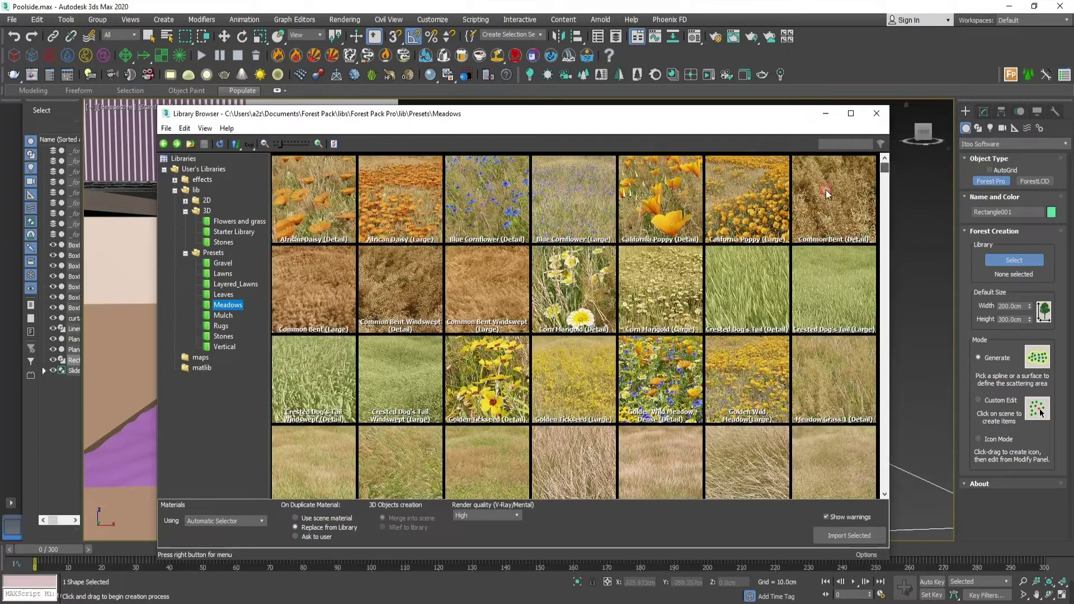
{"action": "left_click", "coordinate": [726, 206]}
{"action": "left_click", "coordinate": [849, 535]}
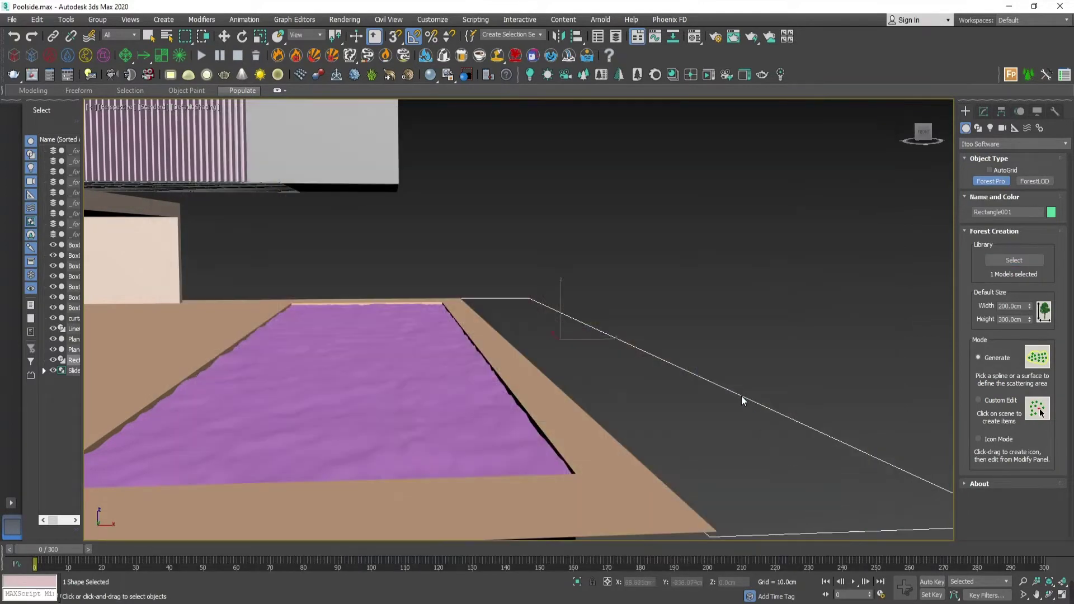
{"action": "left_click", "coordinate": [742, 397]}
{"action": "middle_click_drag", "start_coordinate": [709, 429], "coordinate": [940, 503], "text": "alt"}
{"action": "middle_click_drag", "start_coordinate": [655, 452], "coordinate": [667, 456], "text": "alt"}
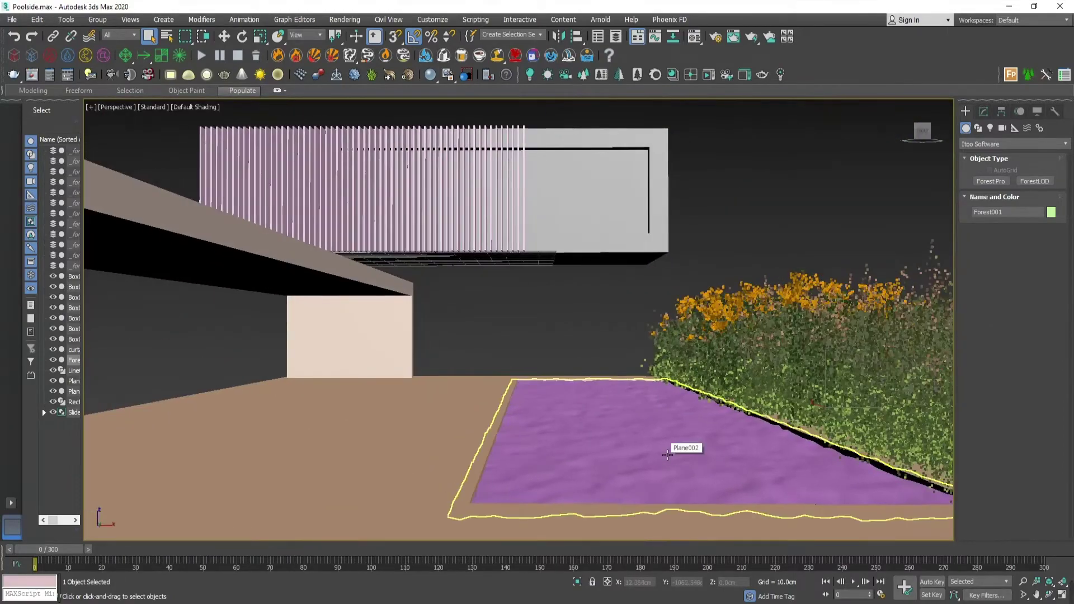
Try a 53% custom object scale on the poppy model, restoring it to 100%.
{"action": "left_click", "coordinate": [983, 112]}
{"action": "scroll", "coordinate": [980, 429], "scroll_direction": "down", "scroll_amount": 5}
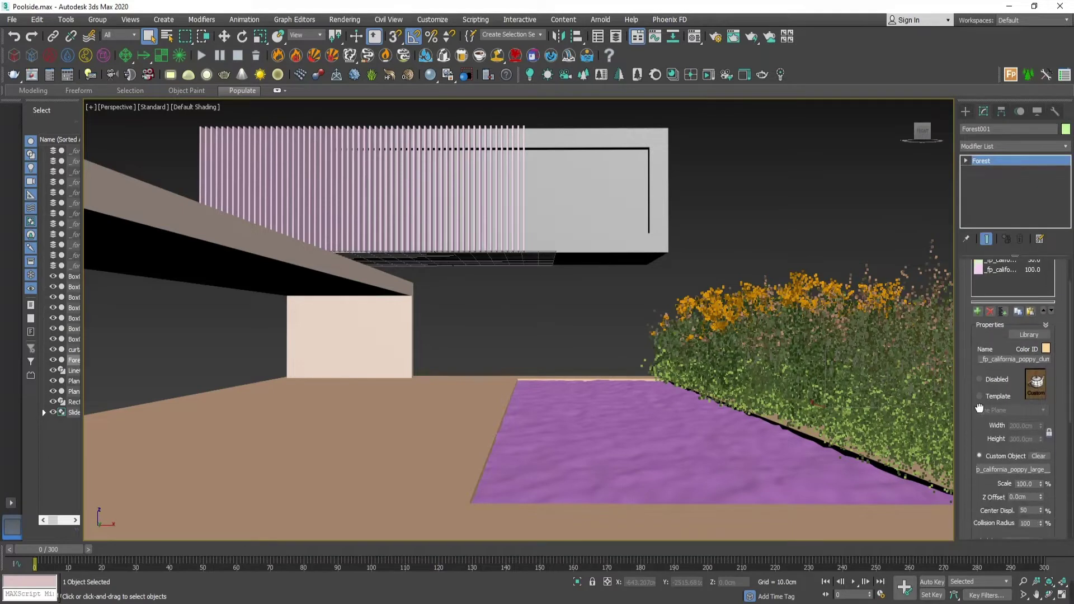
{"action": "left_click_drag", "start_coordinate": [1040, 418], "coordinate": [1002, 407]}
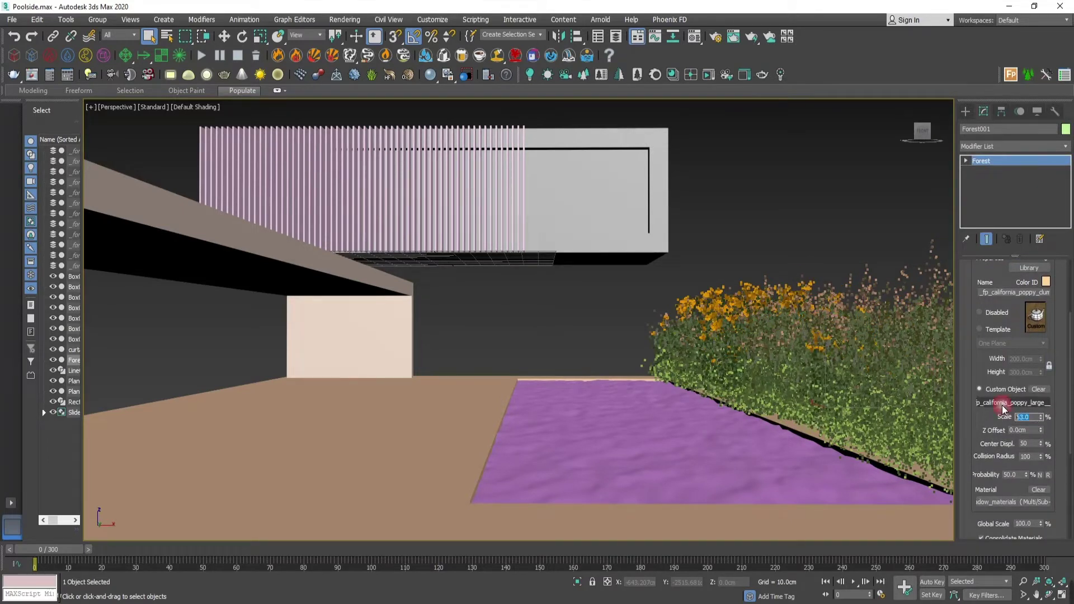
{"action": "type", "text": "100"}
{"action": "key", "text": "Return"}
Set the poppy scatter's global scale to 64%.
{"action": "left_click_drag", "start_coordinate": [1071, 346], "coordinate": [1071, 386]}
{"action": "left_click_drag", "start_coordinate": [1041, 434], "coordinate": [1047, 458]}
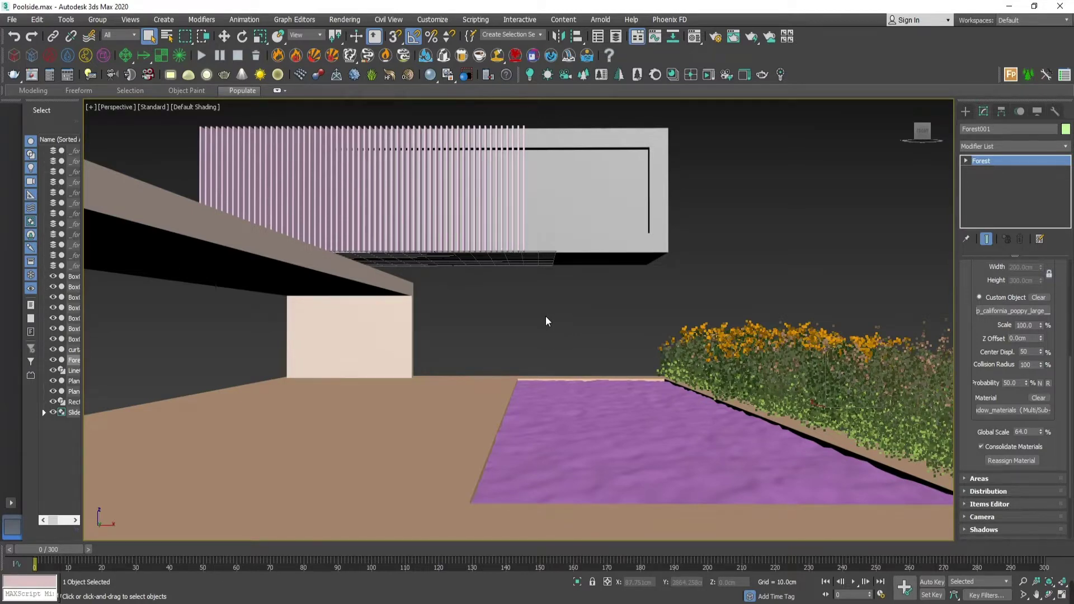
In the top view, begin a line along the ground's back edge and down the flower bed's outer side.
{"action": "key", "text": "t"}
{"action": "left_click", "coordinate": [967, 113]}
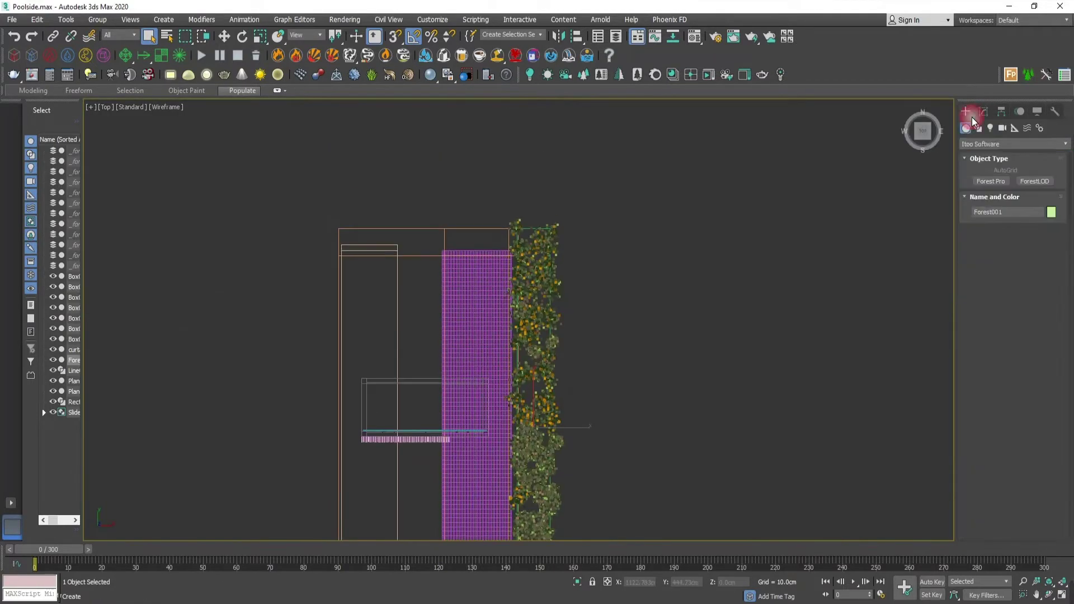
{"action": "left_click", "coordinate": [979, 128]}
{"action": "left_click", "coordinate": [1035, 190]}
{"action": "middle_click_drag", "start_coordinate": [769, 370], "coordinate": [605, 268]}
{"action": "scroll", "coordinate": [684, 262], "scroll_direction": "down", "scroll_amount": 2}
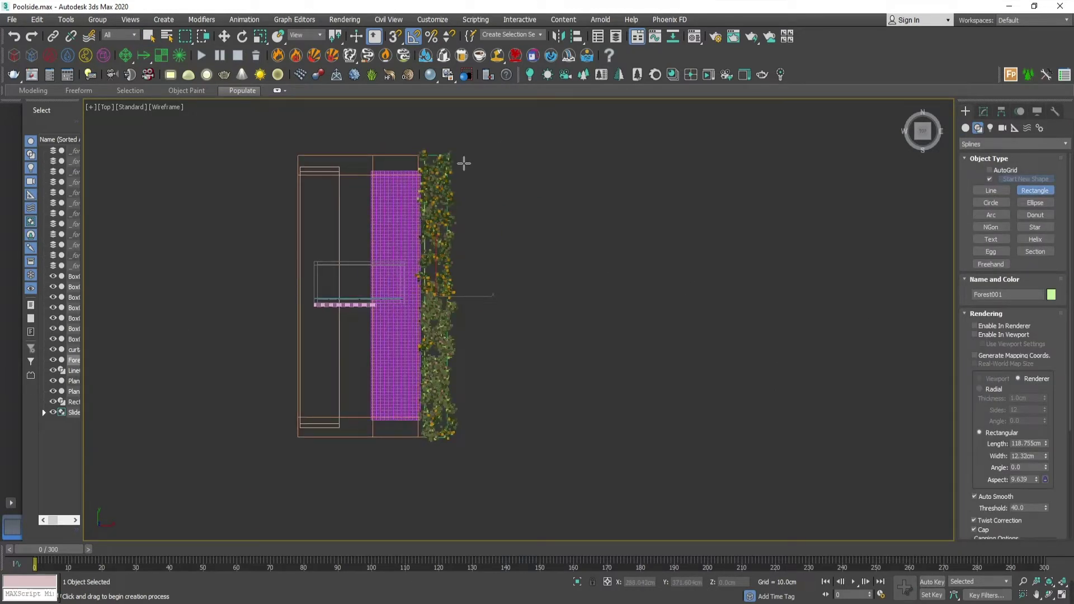
{"action": "middle_click_drag", "start_coordinate": [421, 189], "coordinate": [422, 222]}
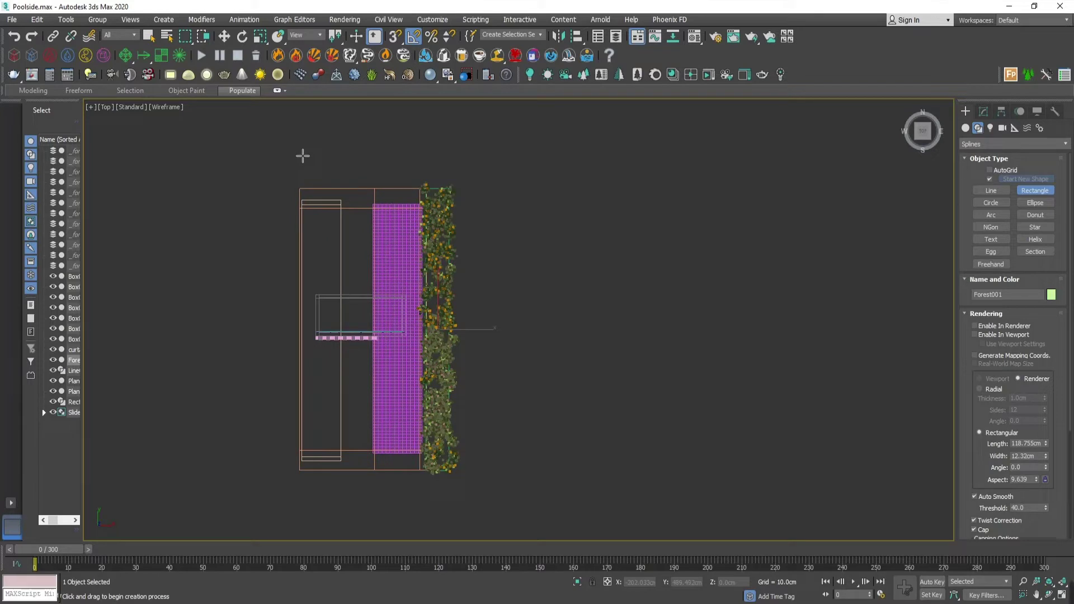
{"action": "left_click", "coordinate": [1000, 191]}
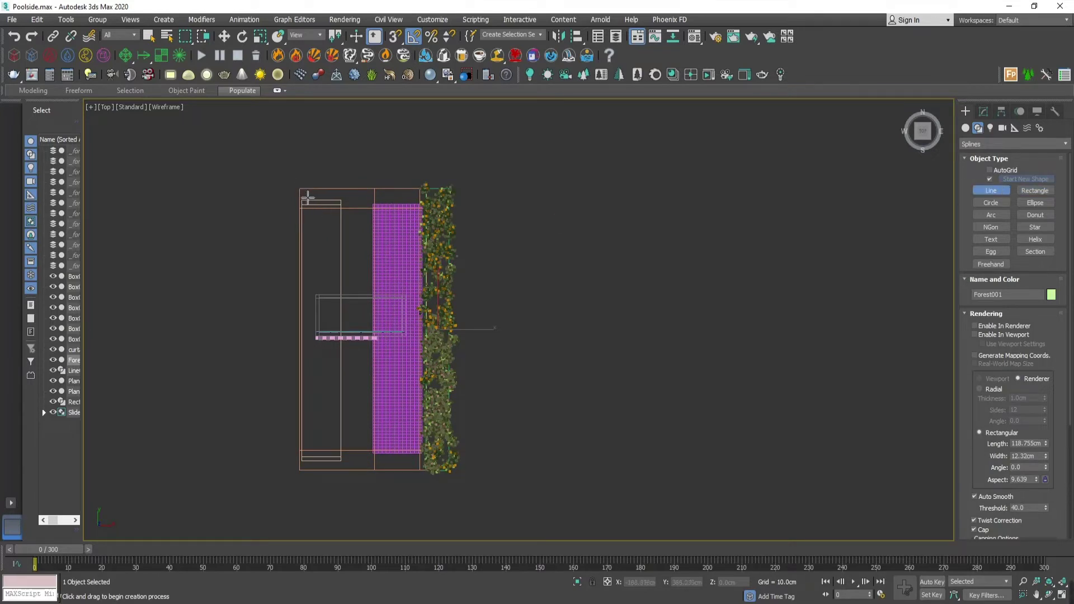
{"action": "left_click", "coordinate": [300, 189]}
{"action": "left_click", "coordinate": [452, 190]}
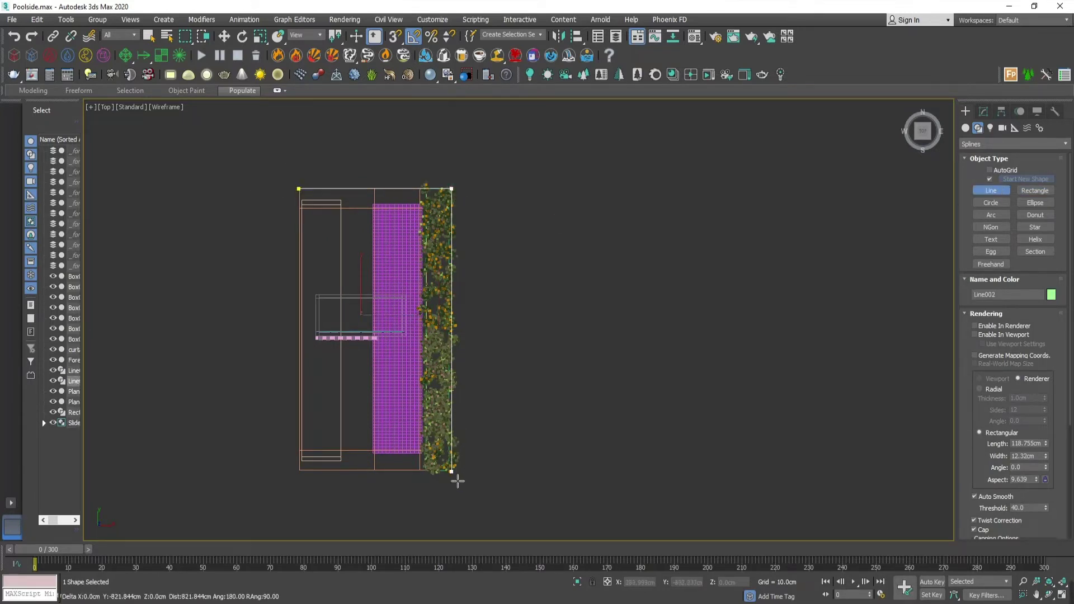
{"action": "left_click", "coordinate": [451, 472]}
Continue the line in a wide irregular outline beyond the flower bed and behind the ground, and close the spline.
{"action": "left_click", "coordinate": [527, 475]}
{"action": "left_click", "coordinate": [559, 424]}
{"action": "left_click", "coordinate": [563, 262]}
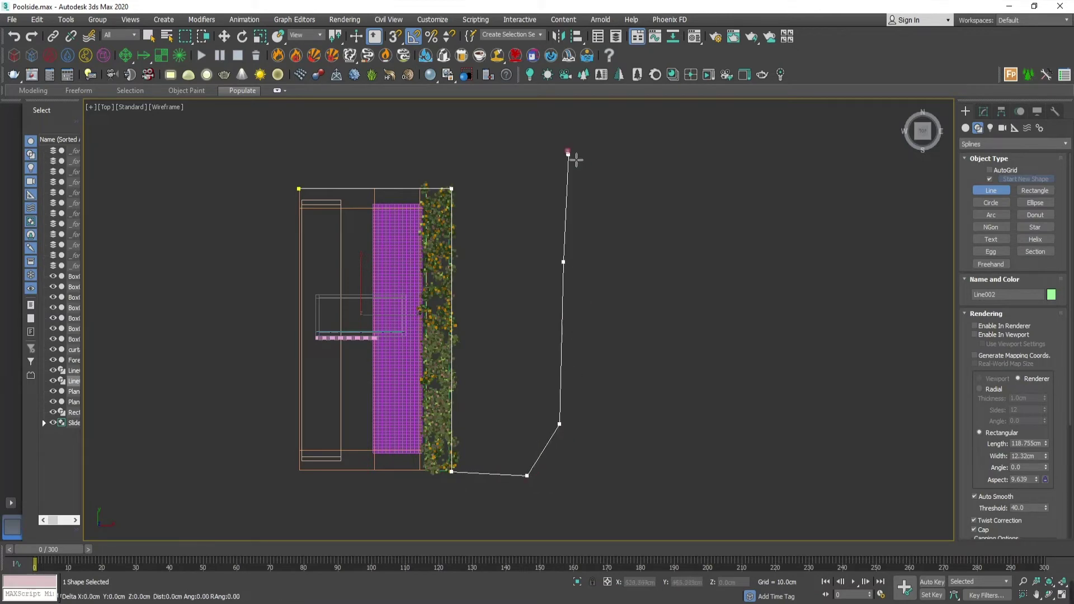
{"action": "left_click", "coordinate": [568, 152]}
{"action": "middle_click_drag", "start_coordinate": [568, 152], "coordinate": [590, 344]}
{"action": "left_click", "coordinate": [524, 230]}
{"action": "left_click", "coordinate": [375, 257]}
{"action": "left_click", "coordinate": [242, 290]}
{"action": "left_click", "coordinate": [239, 388]}
{"action": "left_click", "coordinate": [296, 412]}
{"action": "left_click", "coordinate": [321, 381]}
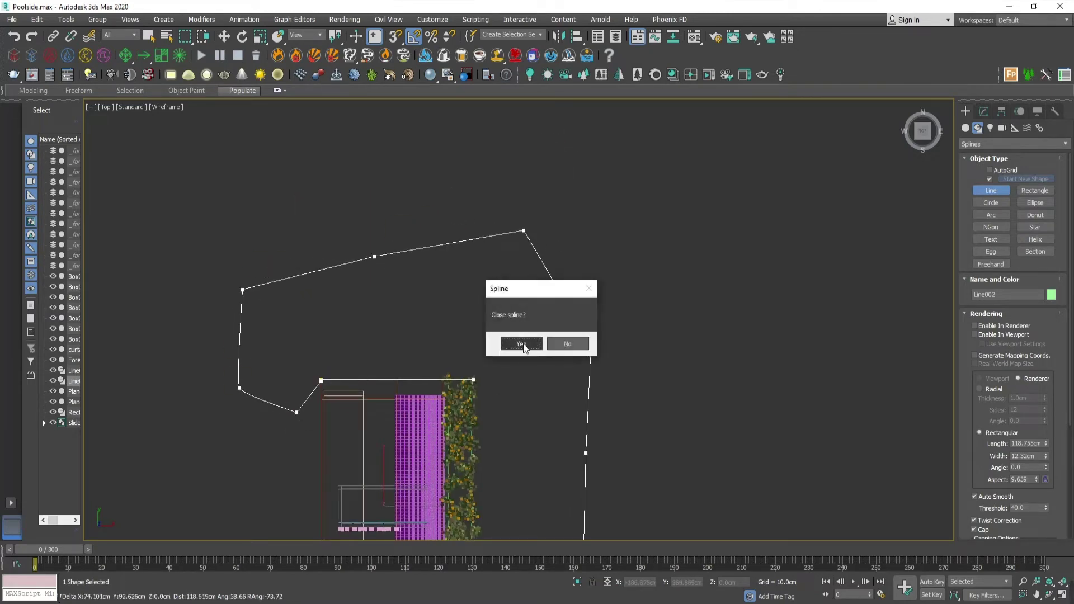
{"action": "left_click", "coordinate": [523, 347]}
Lower the closed outline to Z about -91.4 cm, near ground level, and save the scene.
{"action": "key", "text": "w"}
{"action": "middle_click_drag", "start_coordinate": [505, 473], "coordinate": [510, 345]}
{"action": "key", "text": "alt+w"}
{"action": "middle_click_drag", "start_coordinate": [671, 213], "coordinate": [637, 226]}
{"action": "key", "text": "alt+w"}
{"action": "left_click_drag", "start_coordinate": [580, 208], "coordinate": [603, 390]}
{"action": "key", "text": "alt+w"}
{"action": "middle_click", "coordinate": [470, 263]}
{"action": "key", "text": "alt+w"}
{"action": "middle_click_drag", "start_coordinate": [549, 365], "coordinate": [545, 337]}
{"action": "key", "text": "ctrl+s"}
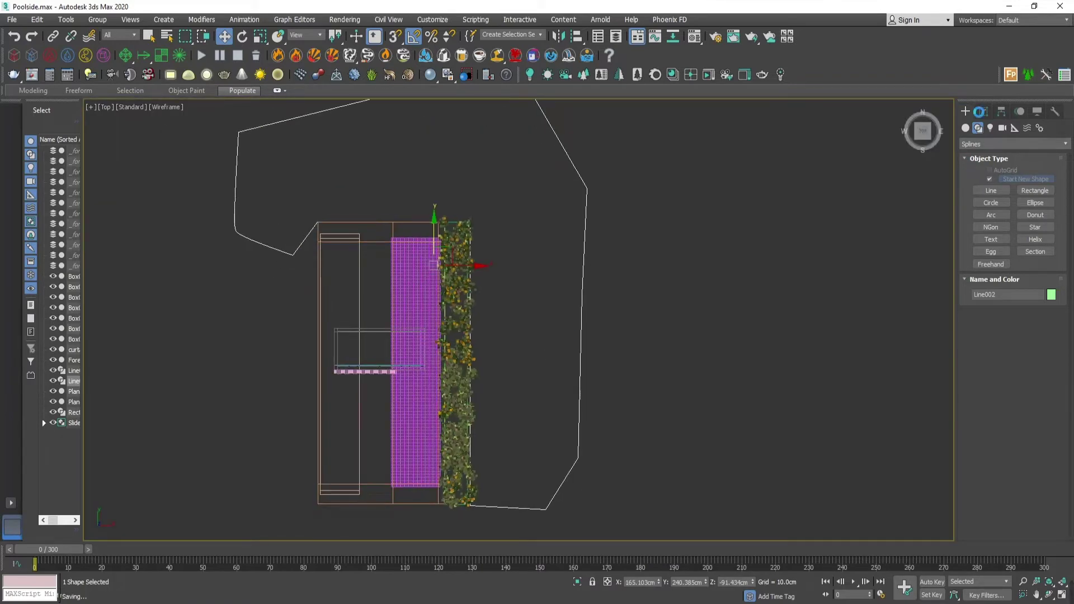
Start a second Forest Pro object and import a tree model from the 3D Starter Library.
{"action": "left_click", "coordinate": [965, 128]}
{"action": "left_click", "coordinate": [979, 142]}
{"action": "left_click", "coordinate": [1002, 336]}
{"action": "left_click", "coordinate": [991, 180]}
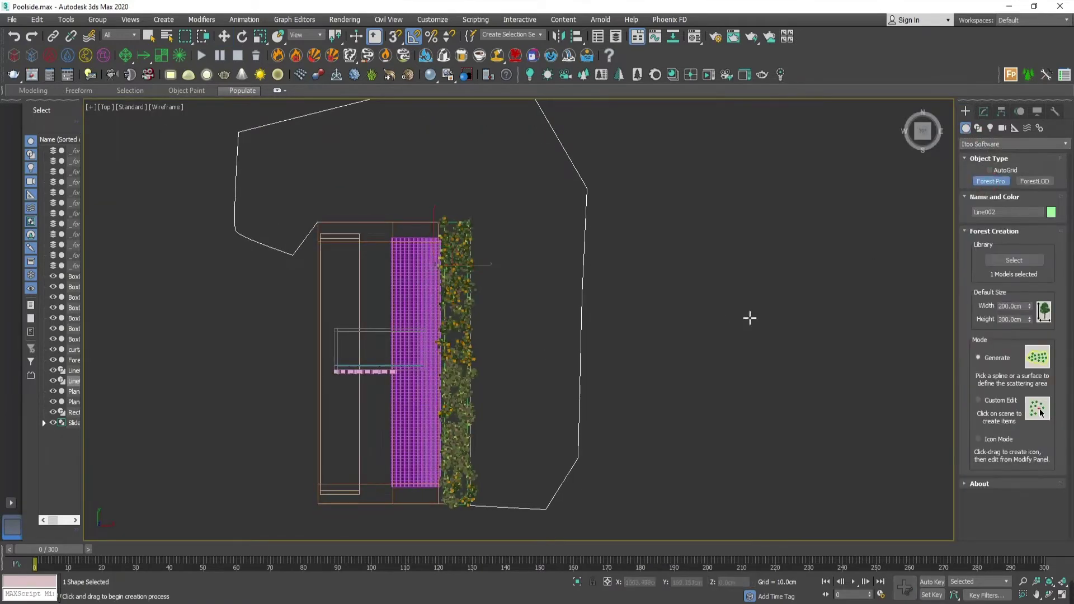
{"action": "left_click", "coordinate": [1029, 259]}
{"action": "double_click", "coordinate": [207, 211]}
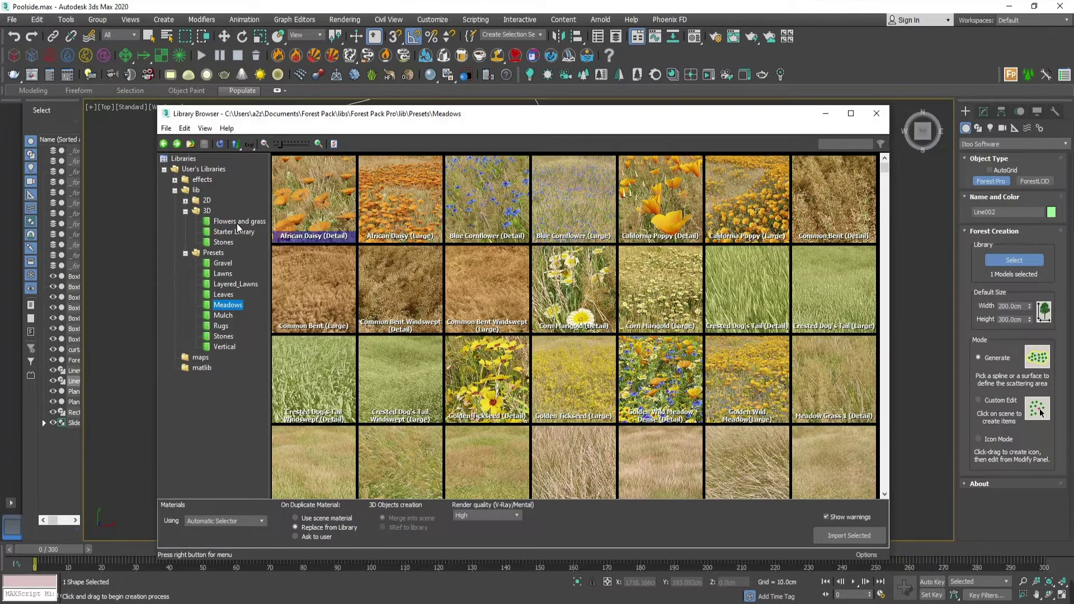
{"action": "left_click", "coordinate": [237, 222]}
{"action": "left_click", "coordinate": [234, 233]}
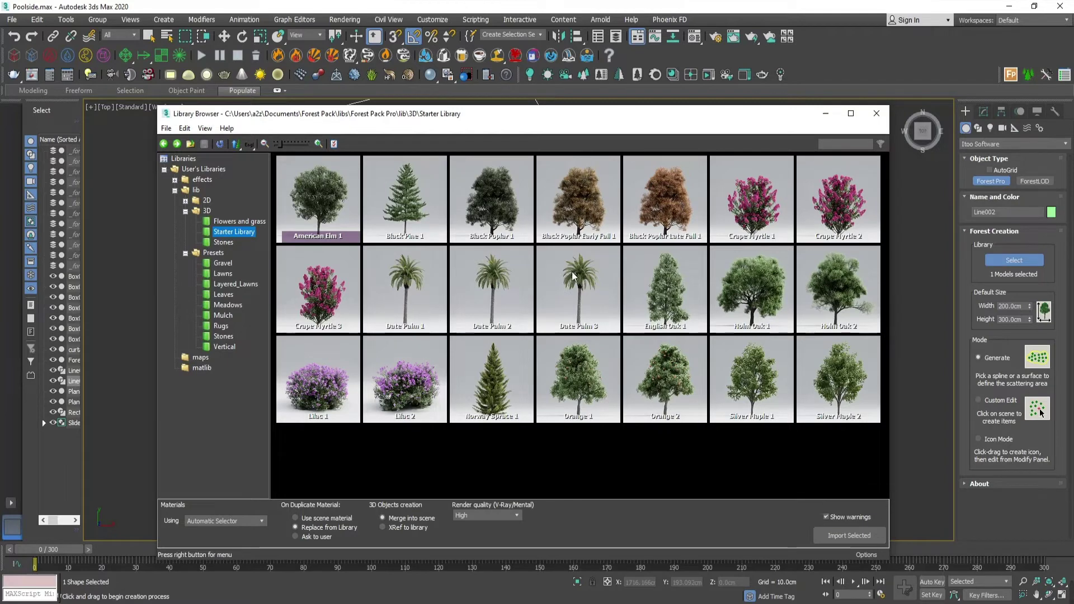
{"action": "left_click", "coordinate": [844, 533]}
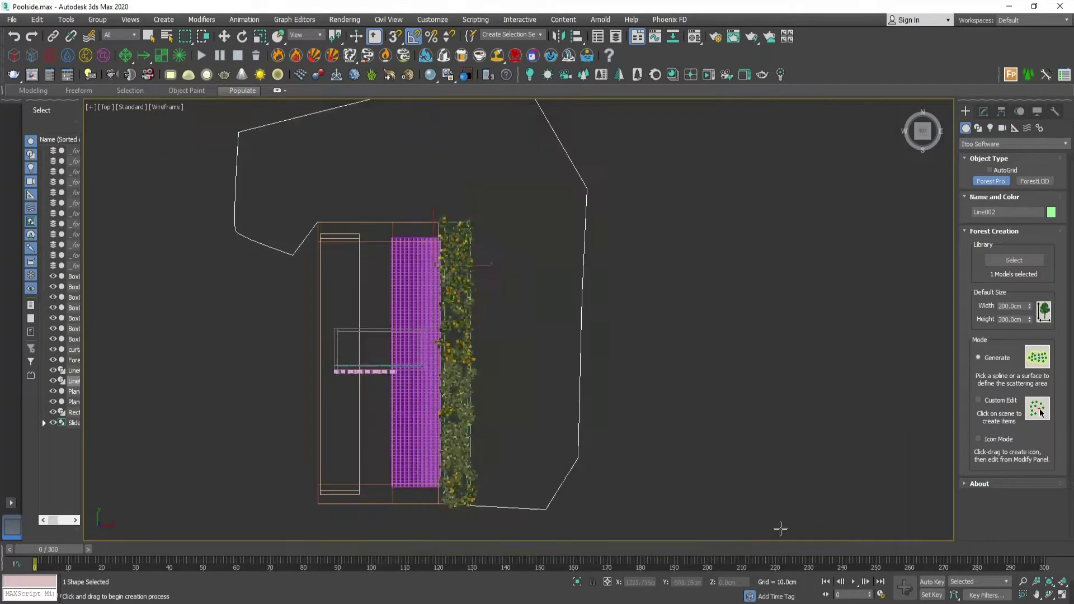
Scatter the date palms inside the irregular outline around the ground and show the scene in the perspective view.
{"action": "left_click", "coordinate": [581, 351]}
{"action": "key", "text": "w"}
{"action": "key", "text": "alt+w"}
{"action": "right_click", "coordinate": [648, 420]}
{"action": "key", "text": "alt+w"}
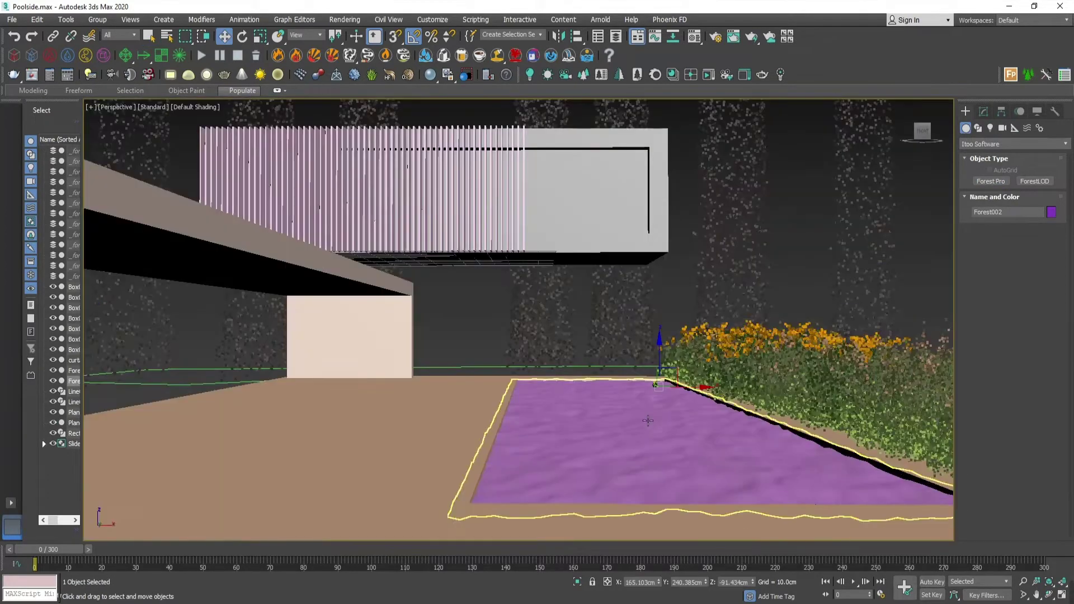
Set the date palm forest's global scale to 22% and show the scene from the top.
{"action": "left_click", "coordinate": [984, 111]}
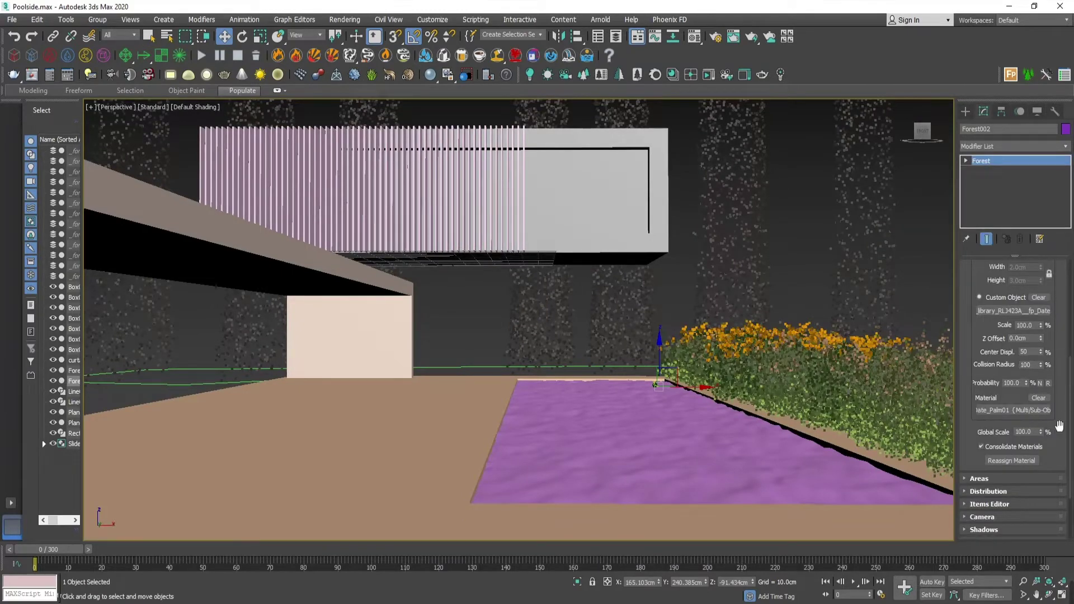
{"action": "left_click_drag", "start_coordinate": [1041, 433], "coordinate": [1032, 482]}
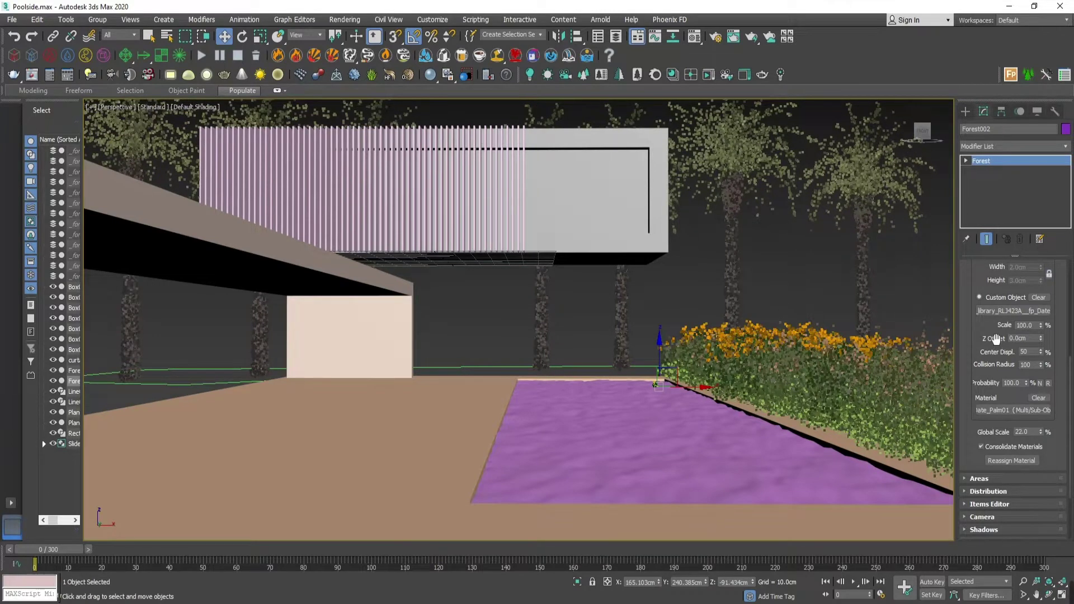
{"action": "scroll", "coordinate": [996, 338], "scroll_direction": "up", "scroll_amount": 5}
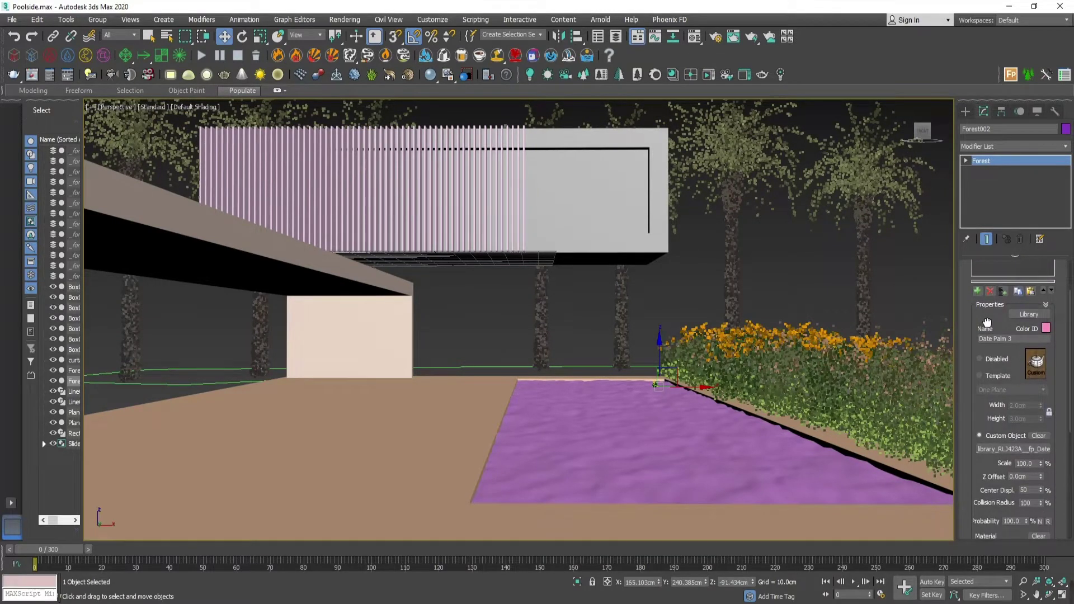
{"action": "left_click_drag", "start_coordinate": [987, 323], "coordinate": [994, 278]}
{"action": "key", "text": "t"}
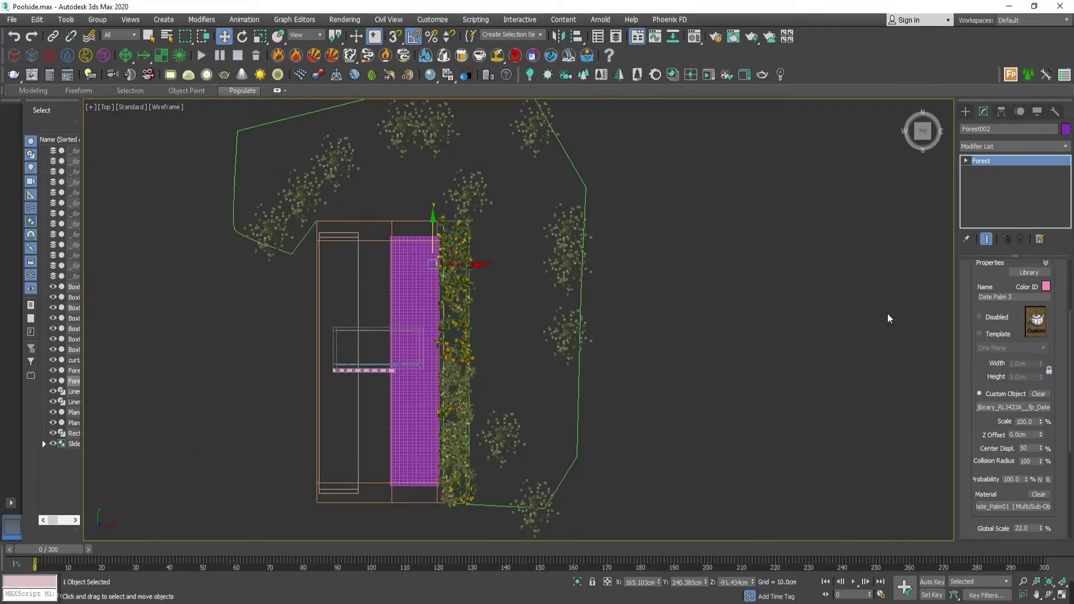
{"action": "left_click_drag", "start_coordinate": [988, 279], "coordinate": [990, 376]}
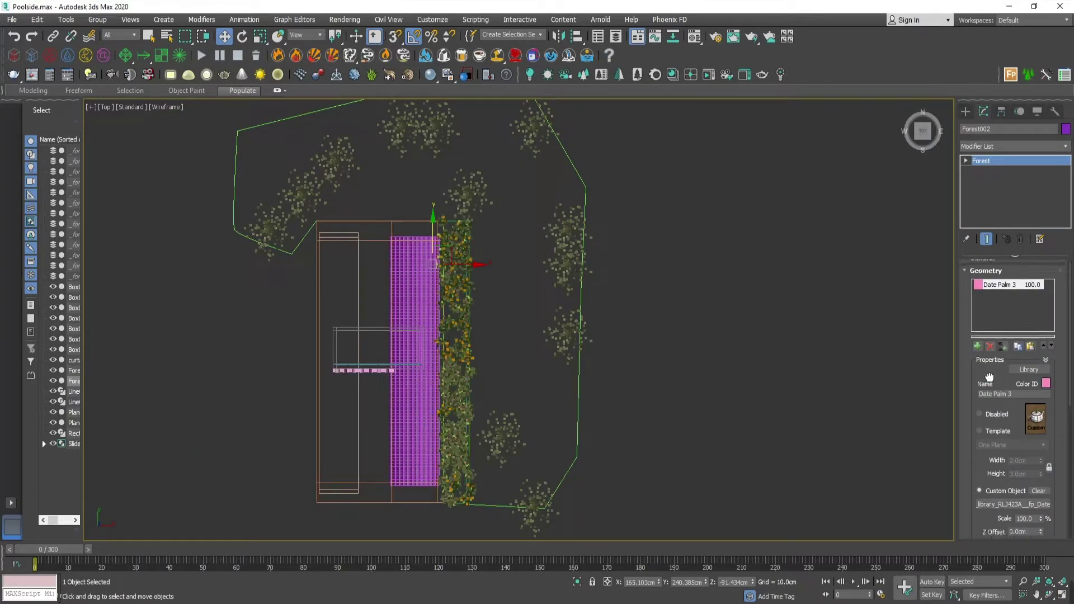
{"action": "left_click", "coordinate": [977, 347]}
{"action": "scroll", "coordinate": [1003, 399], "scroll_direction": "up", "scroll_amount": 1}
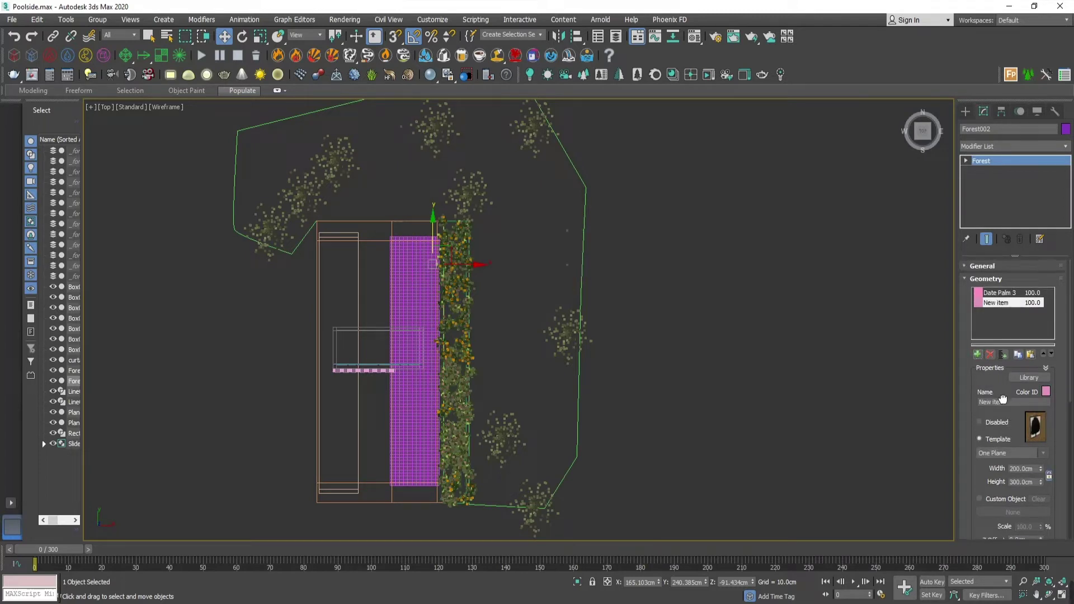
{"action": "left_click", "coordinate": [966, 267]}
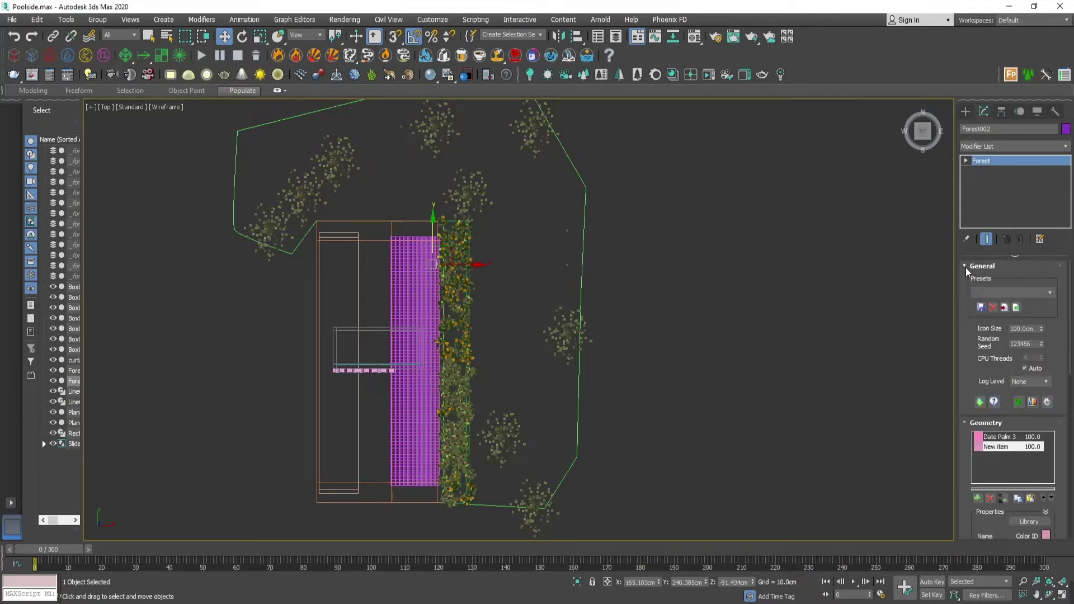
{"action": "left_click_drag", "start_coordinate": [976, 361], "coordinate": [983, 422]}
{"action": "scroll", "coordinate": [984, 423], "scroll_direction": "down", "scroll_amount": 3}
{"action": "left_click", "coordinate": [988, 390]}
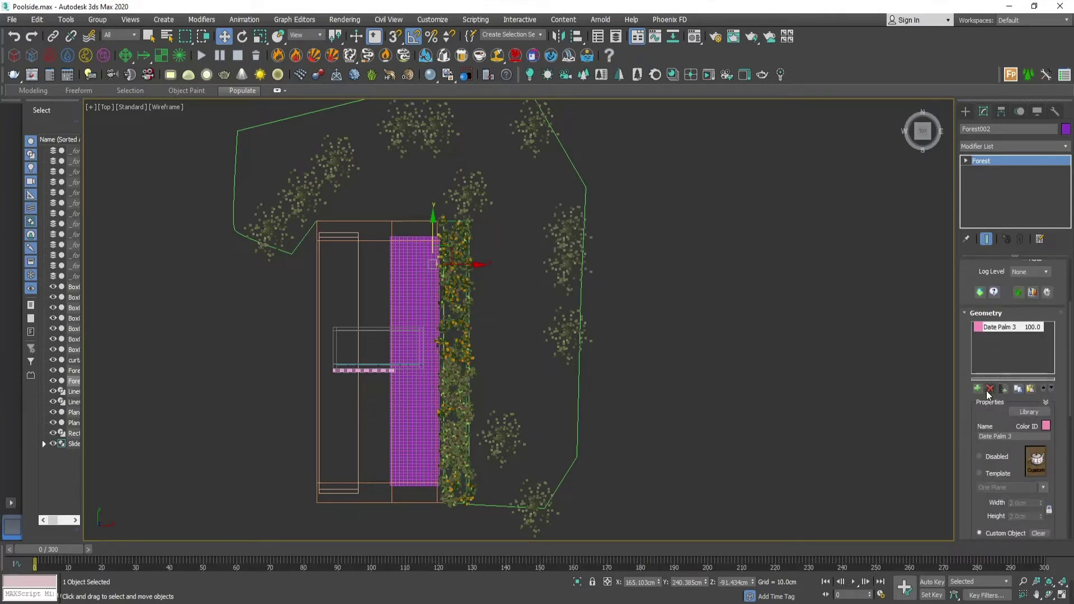
{"action": "scroll", "coordinate": [983, 392], "scroll_direction": "down", "scroll_amount": 10}
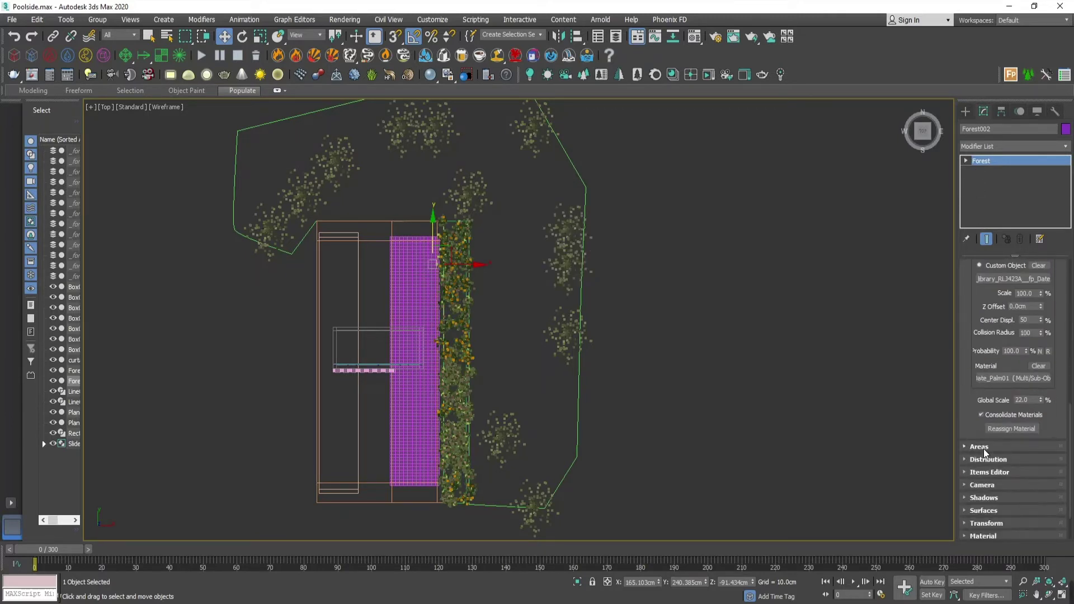
{"action": "left_click_drag", "start_coordinate": [982, 318], "coordinate": [983, 465]}
{"action": "scroll", "coordinate": [982, 464], "scroll_direction": "up", "scroll_amount": 10}
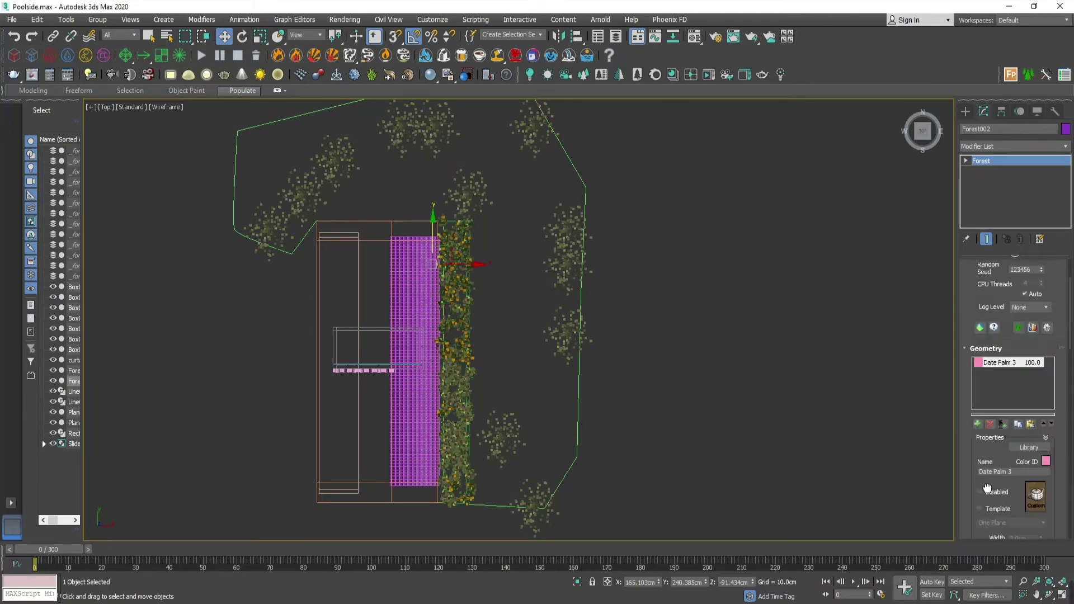
Create another Forest Pro object with the Black Poplar Early Fall 1 model and scatter it inside the same irregular outline.
{"action": "left_click", "coordinate": [652, 235]}
{"action": "left_click", "coordinate": [966, 111]}
{"action": "left_click", "coordinate": [991, 181]}
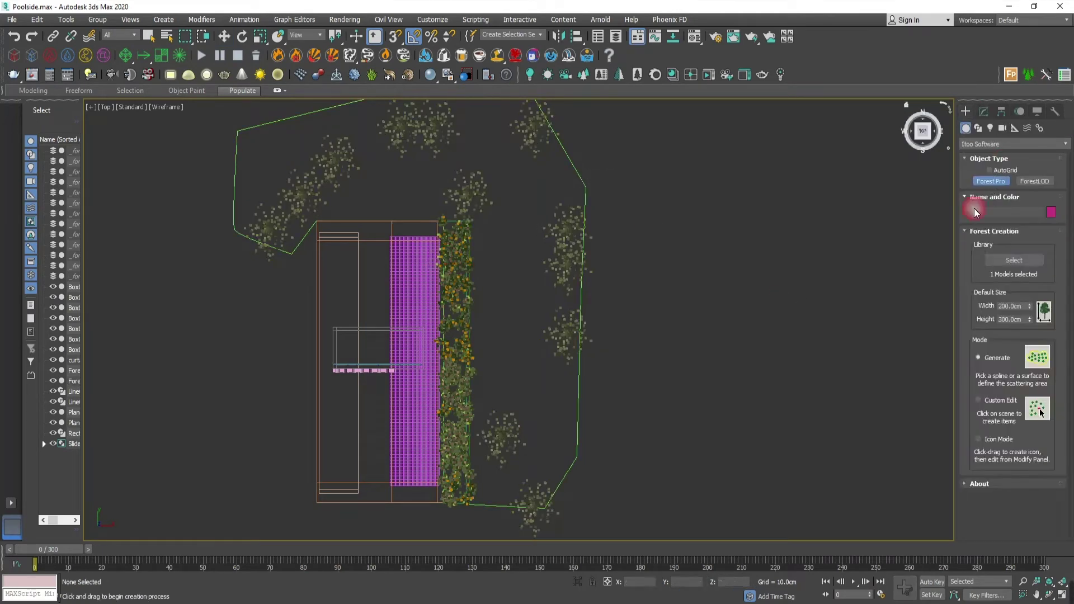
{"action": "left_click", "coordinate": [1014, 260]}
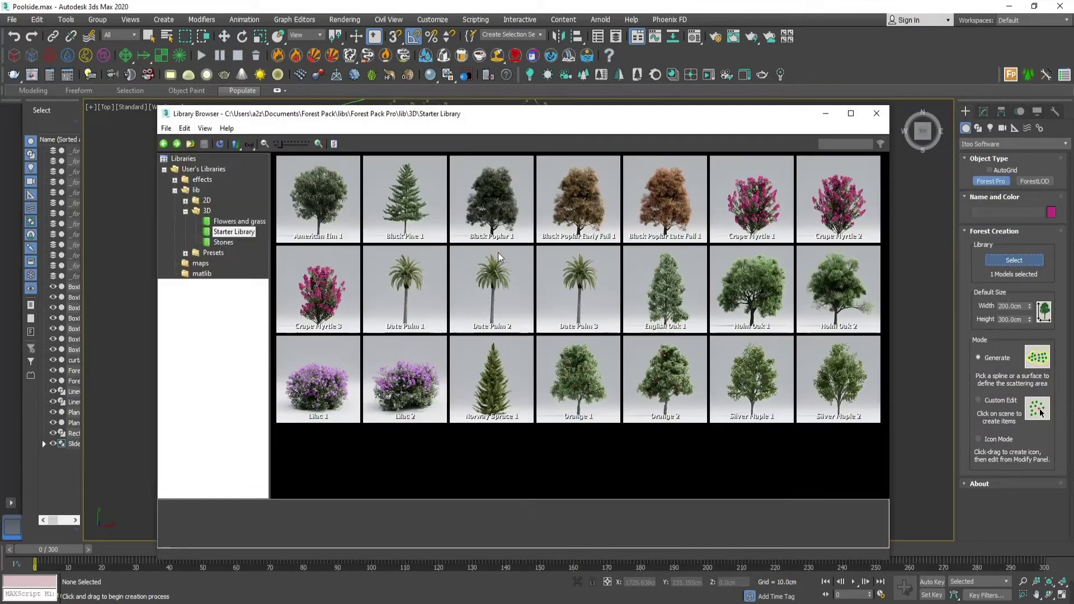
{"action": "left_click", "coordinate": [604, 197]}
{"action": "left_click", "coordinate": [867, 539]}
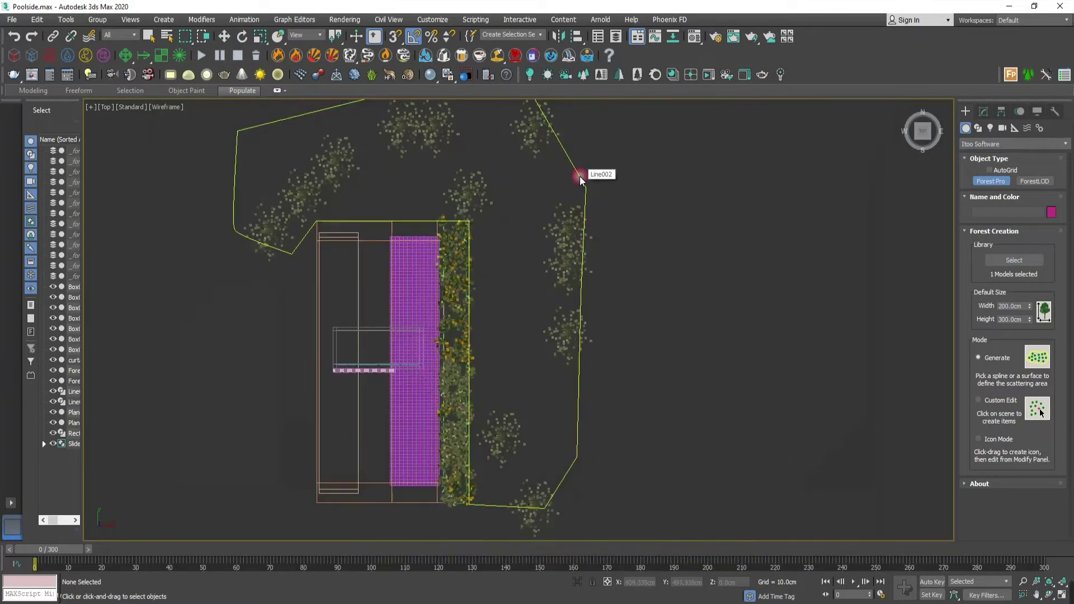
{"action": "left_click", "coordinate": [563, 180]}
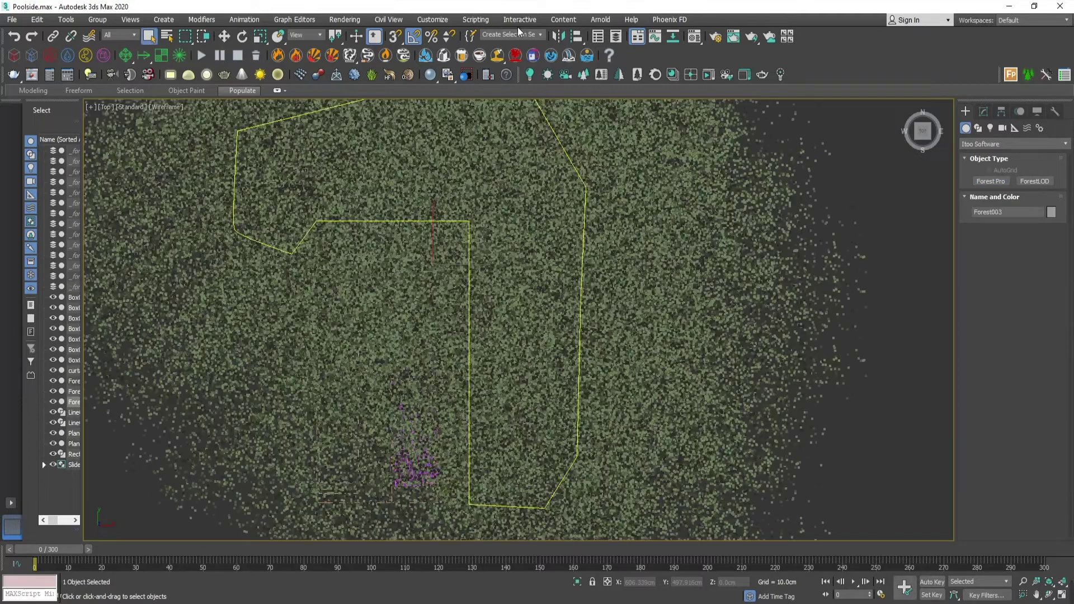
In the perspective view, reduce the black poplar forest's global scale to about 8%.
{"action": "left_click", "coordinate": [984, 112]}
{"action": "key", "text": "p"}
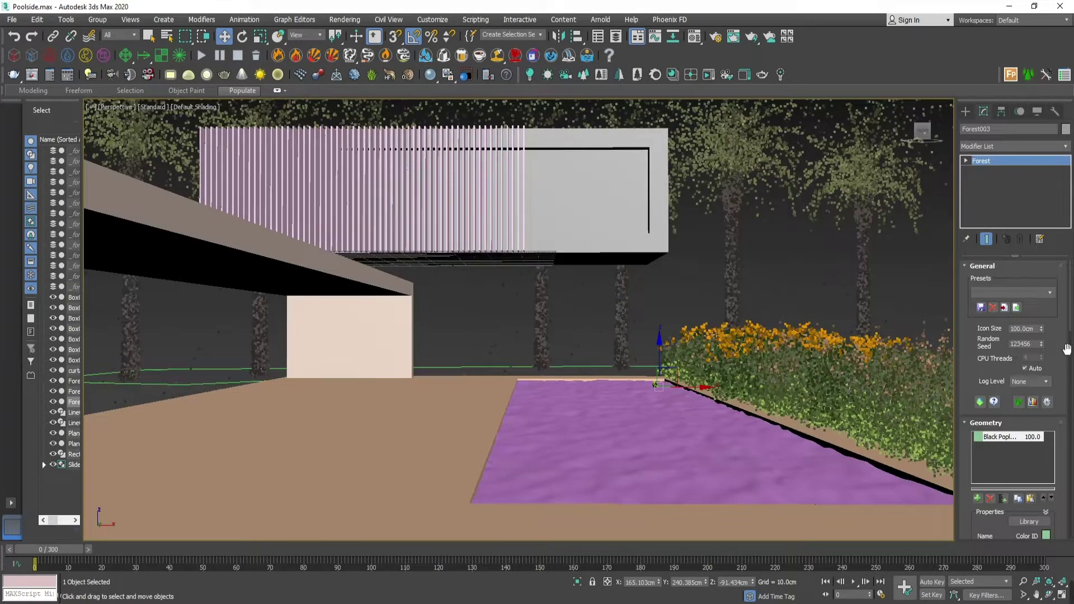
{"action": "scroll", "coordinate": [1042, 401], "scroll_direction": "down", "scroll_amount": 6}
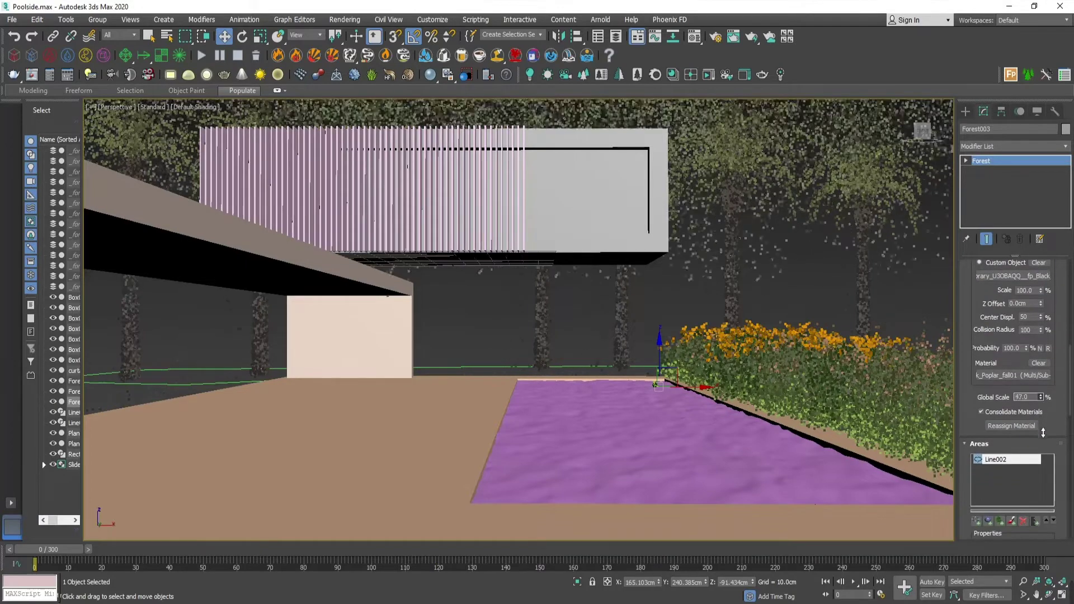
{"action": "left_click_drag", "start_coordinate": [1043, 432], "coordinate": [1044, 457]}
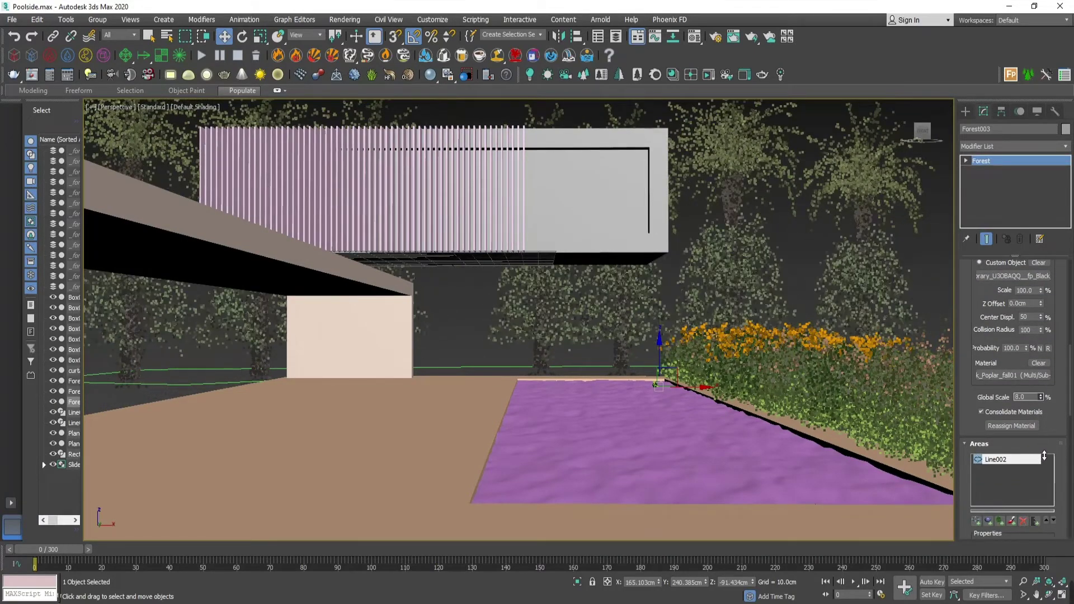
{"action": "scroll", "coordinate": [1001, 392], "scroll_direction": "up", "scroll_amount": 8}
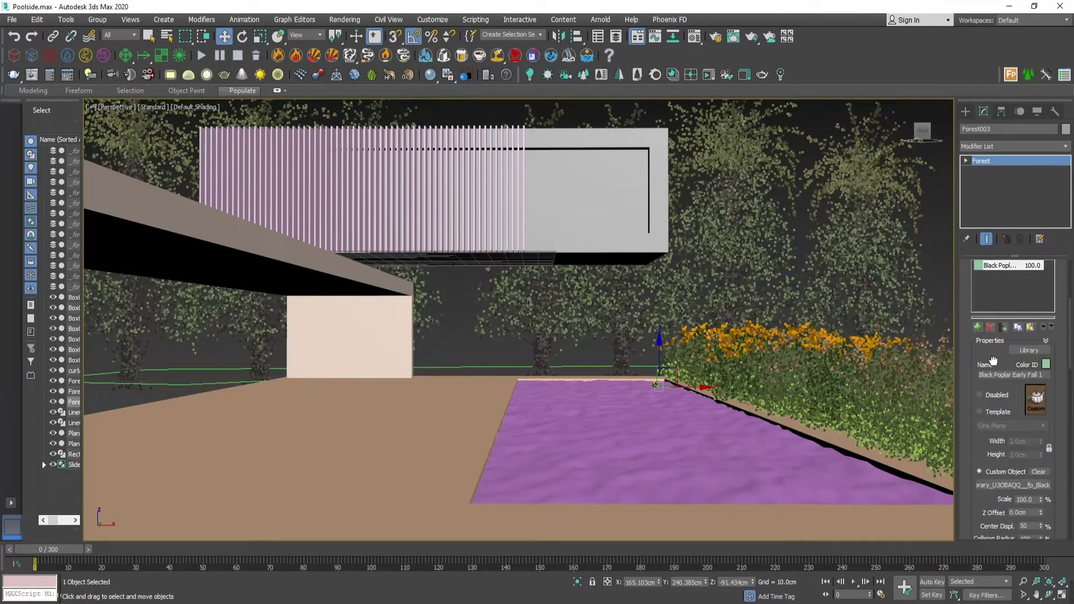
Set the spline thickness of the poplar forest's Line002 area to 183.3 cm.
{"action": "scroll", "coordinate": [994, 360], "scroll_direction": "down", "scroll_amount": 5}
{"action": "left_click_drag", "start_coordinate": [1041, 359], "coordinate": [873, 117]}
{"action": "scroll", "coordinate": [1007, 392], "scroll_direction": "down", "scroll_amount": 8}
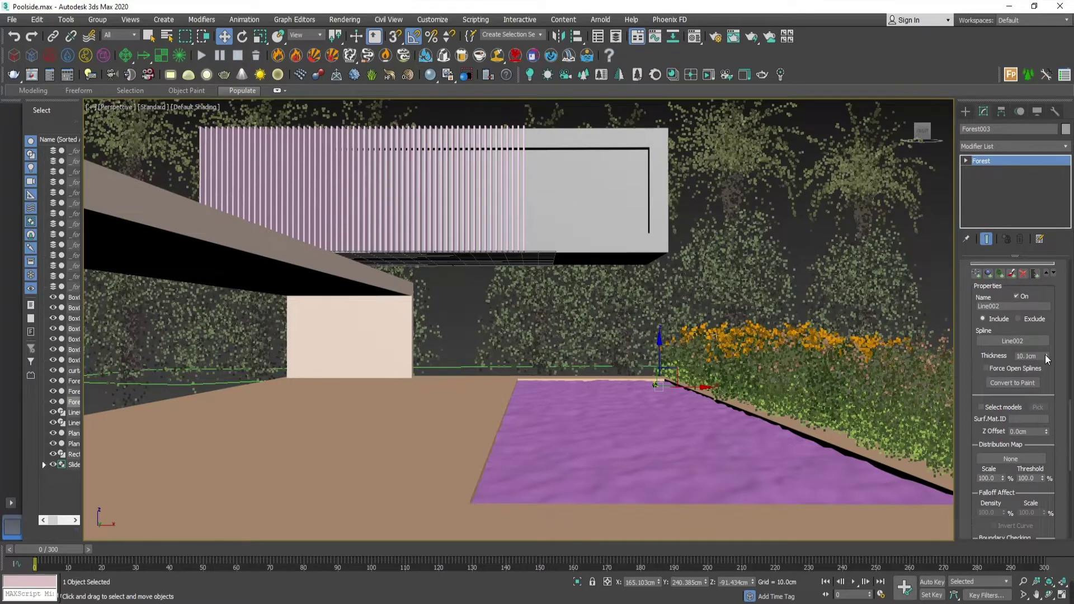
{"action": "scroll", "coordinate": [985, 437], "scroll_direction": "down", "scroll_amount": 3}
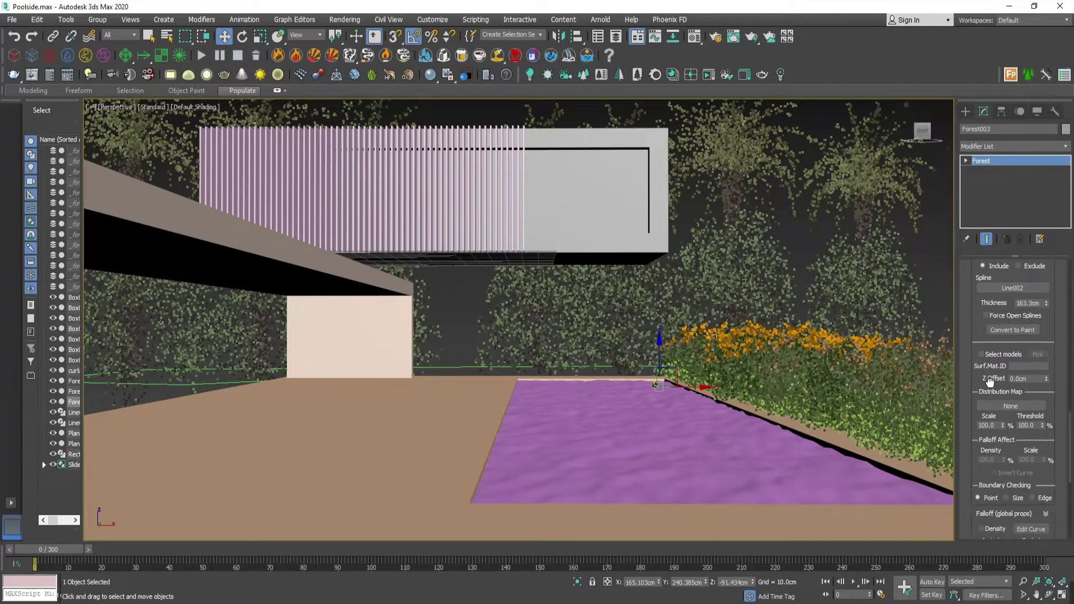
Try other boundary checking modes, including Edge, for the poplar area and go back to Point.
{"action": "left_click", "coordinate": [1008, 426]}
{"action": "left_click", "coordinate": [1039, 426]}
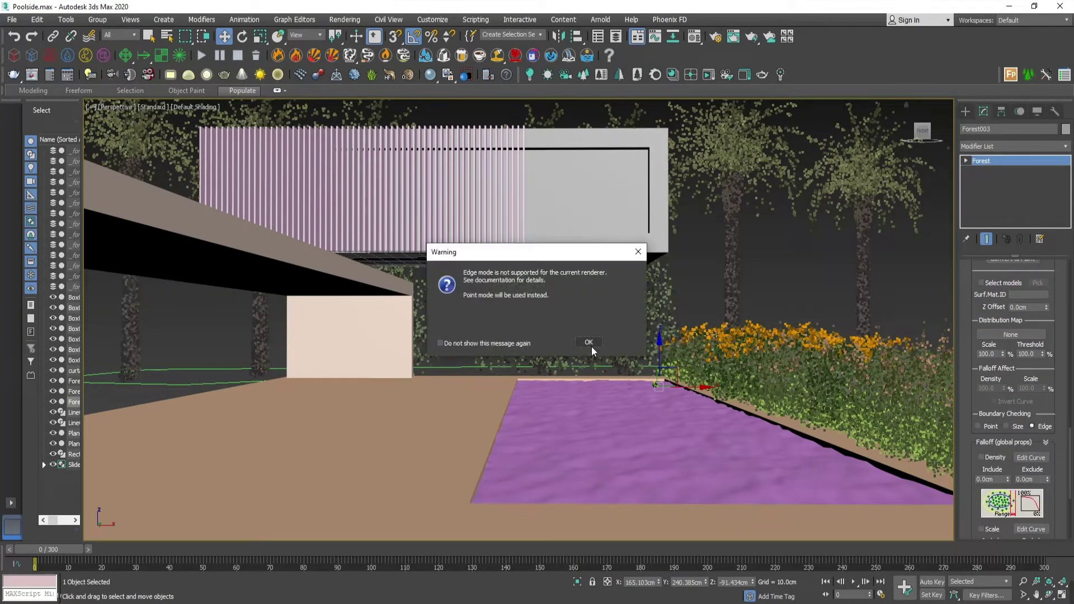
{"action": "left_click", "coordinate": [591, 343]}
{"action": "scroll", "coordinate": [980, 426], "scroll_direction": "down", "scroll_amount": 5}
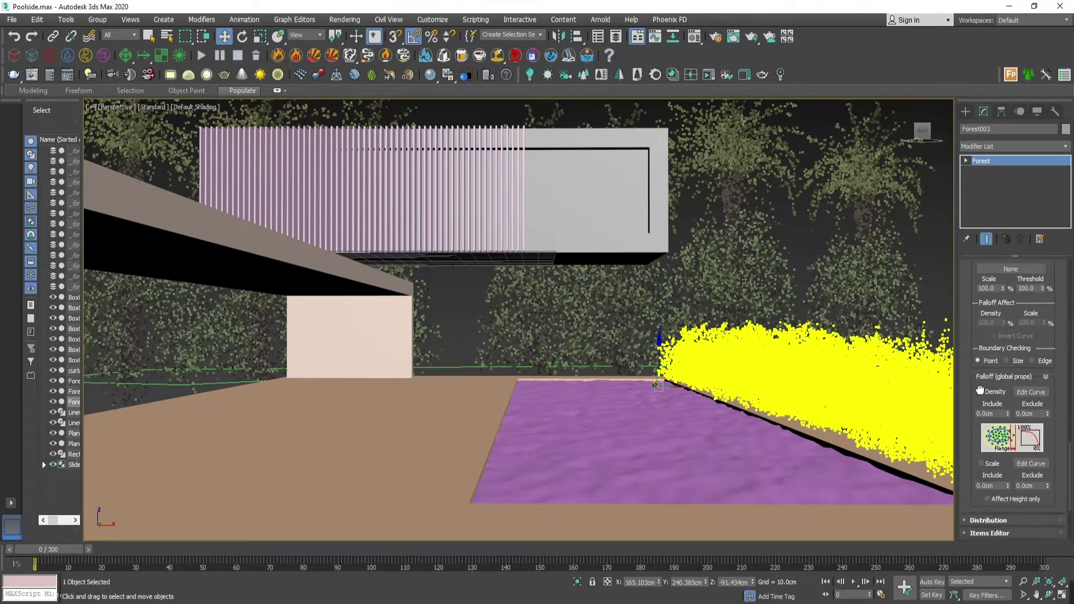
Shift the poplar distribution map by -82.6 cm in X and -38.47 cm in Y, and save the scene.
{"action": "left_click", "coordinate": [974, 411]}
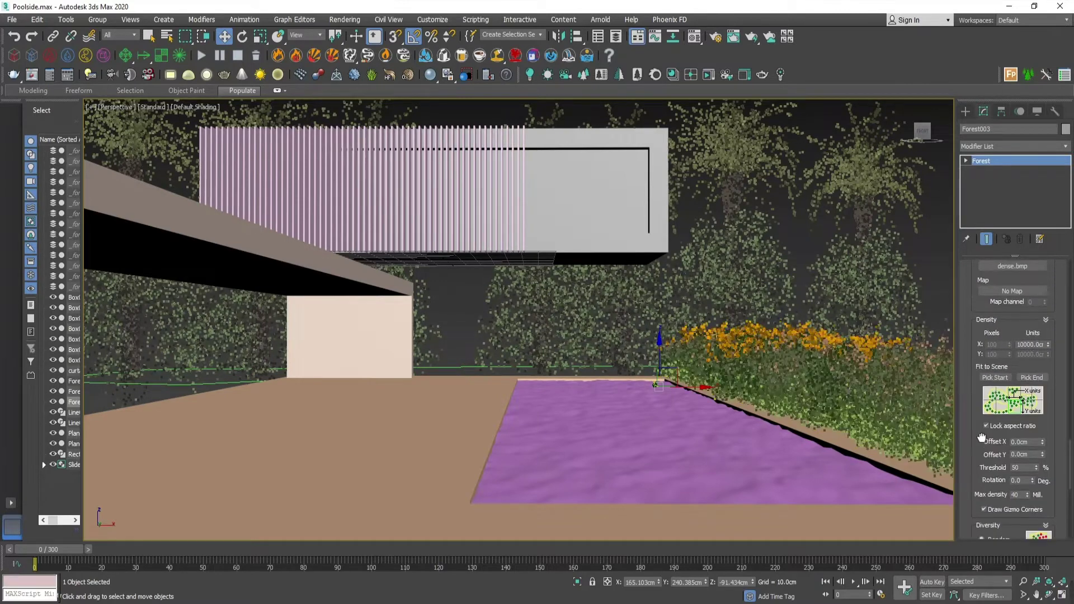
{"action": "scroll", "coordinate": [986, 344], "scroll_direction": "down", "scroll_amount": 5}
{"action": "left_click_drag", "start_coordinate": [1045, 337], "coordinate": [494, 158]}
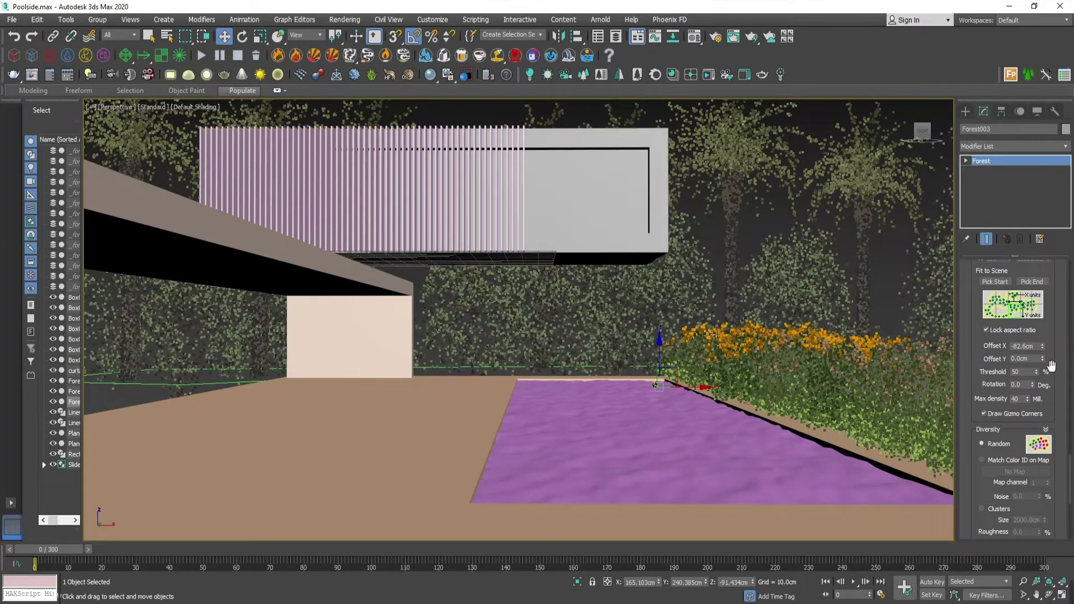
{"action": "left_click_drag", "start_coordinate": [1042, 359], "coordinate": [973, 62]}
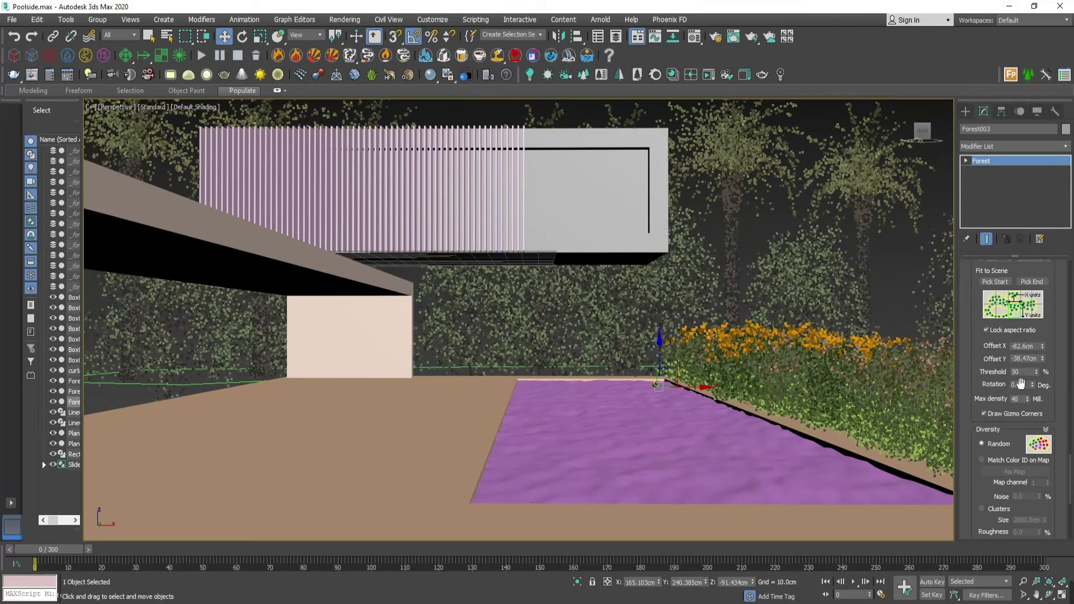
{"action": "scroll", "coordinate": [990, 471], "scroll_direction": "up", "scroll_amount": 5}
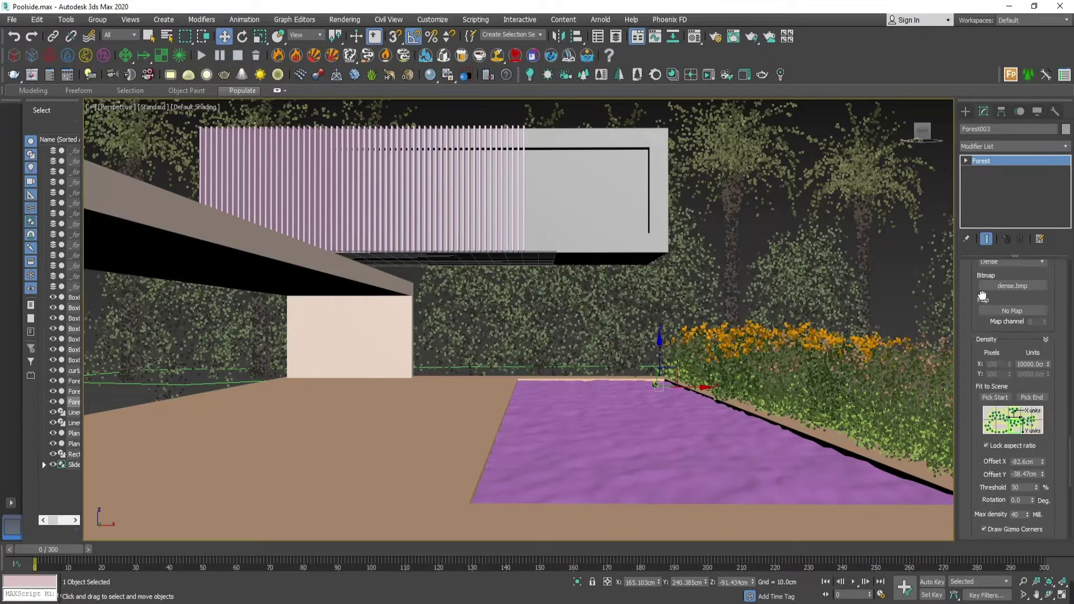
{"action": "key", "text": "ctrl+s"}
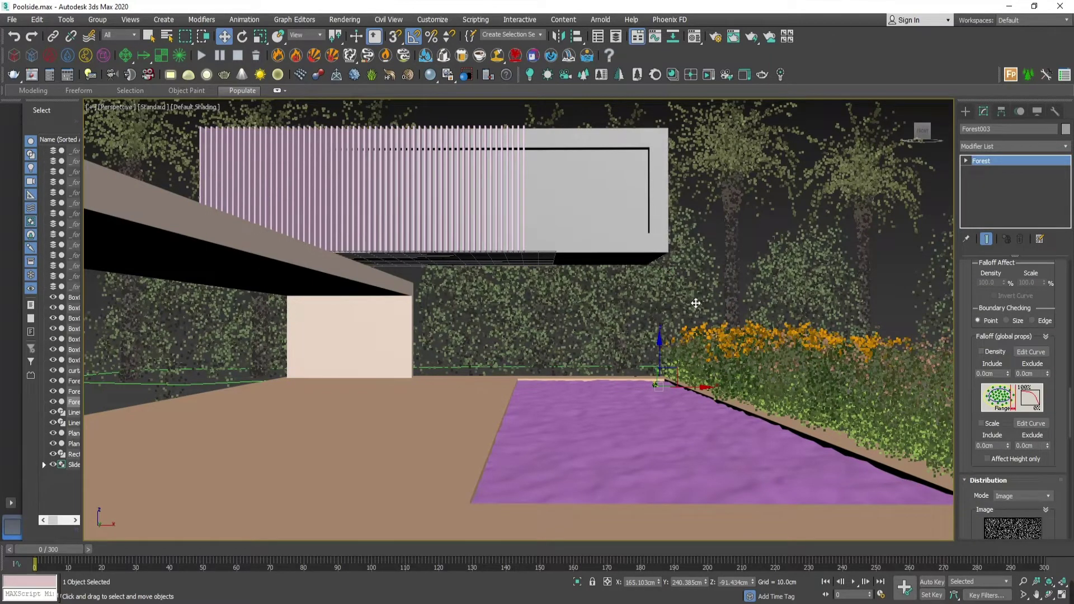
Examine in the top view how the trees fill the outline, and review the poplar forest's distribution settings.
{"action": "key", "text": "alt+w"}
{"action": "right_click", "coordinate": [429, 224]}
{"action": "key", "text": "alt+w"}
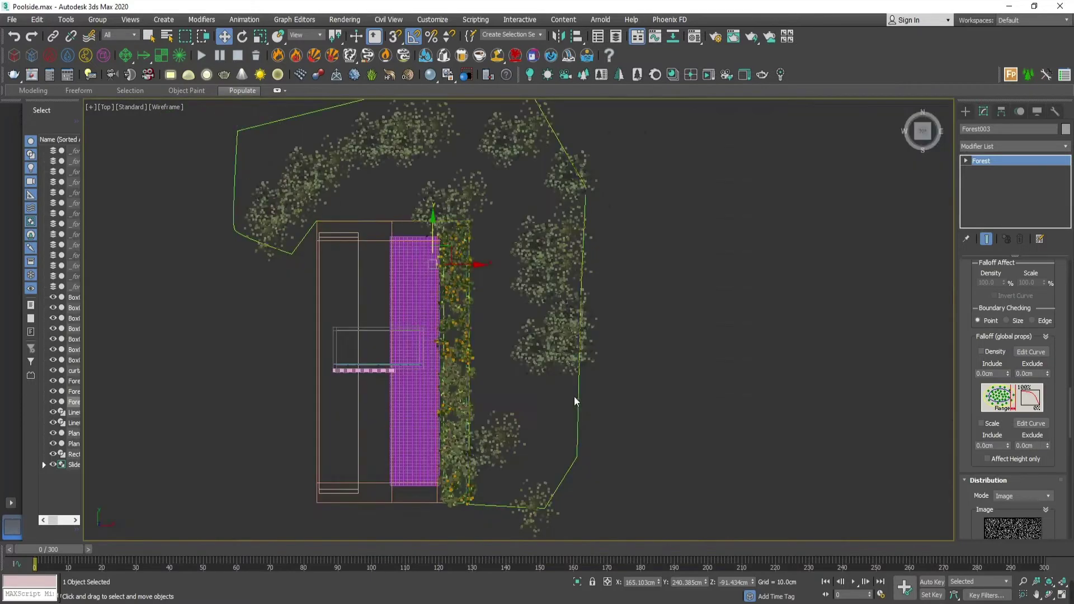
{"action": "left_click", "coordinate": [966, 112]}
{"action": "left_click", "coordinate": [980, 129]}
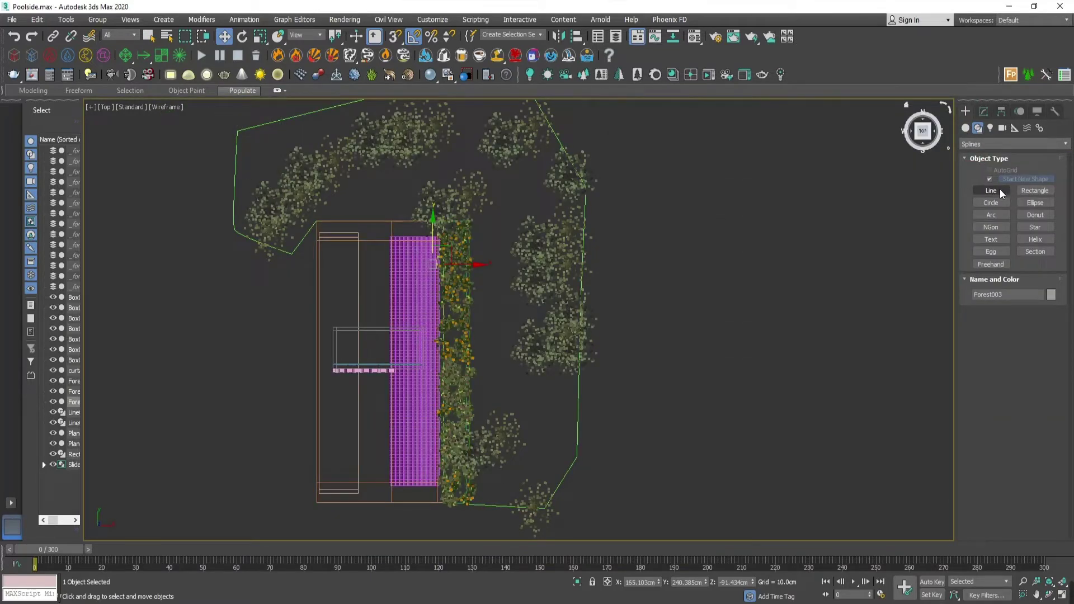
{"action": "left_click", "coordinate": [1013, 144]}
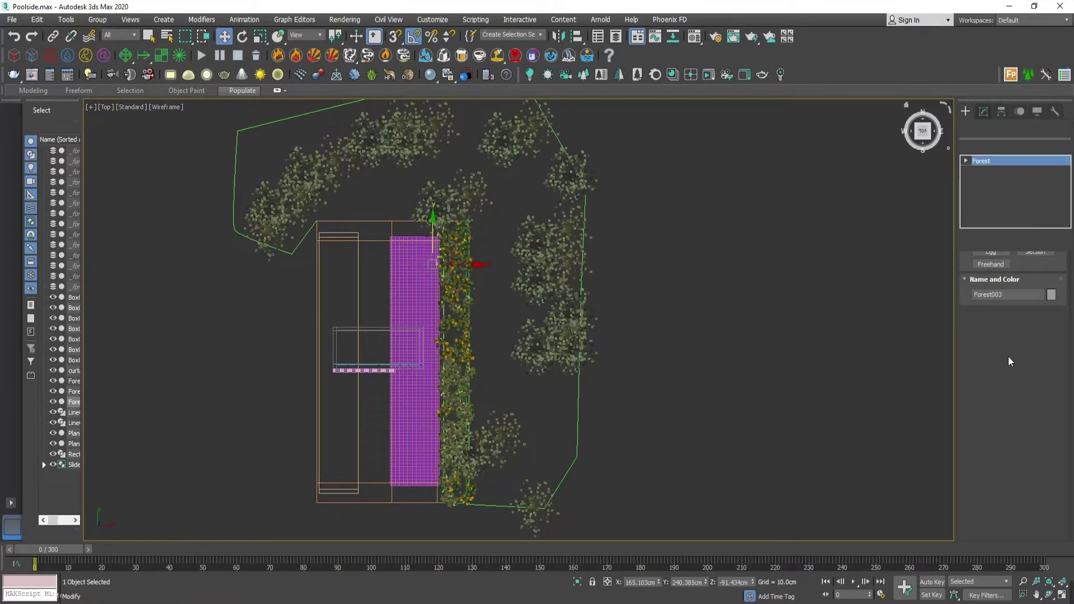
{"action": "scroll", "coordinate": [1018, 372], "scroll_direction": "down", "scroll_amount": 10}
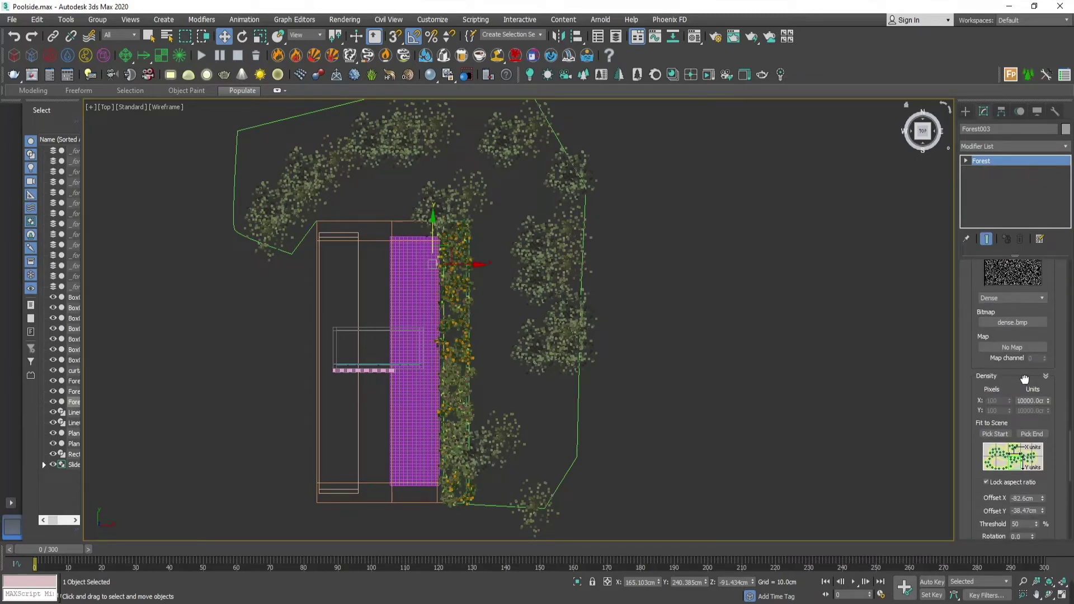
{"action": "scroll", "coordinate": [1025, 380], "scroll_direction": "down", "scroll_amount": 5}
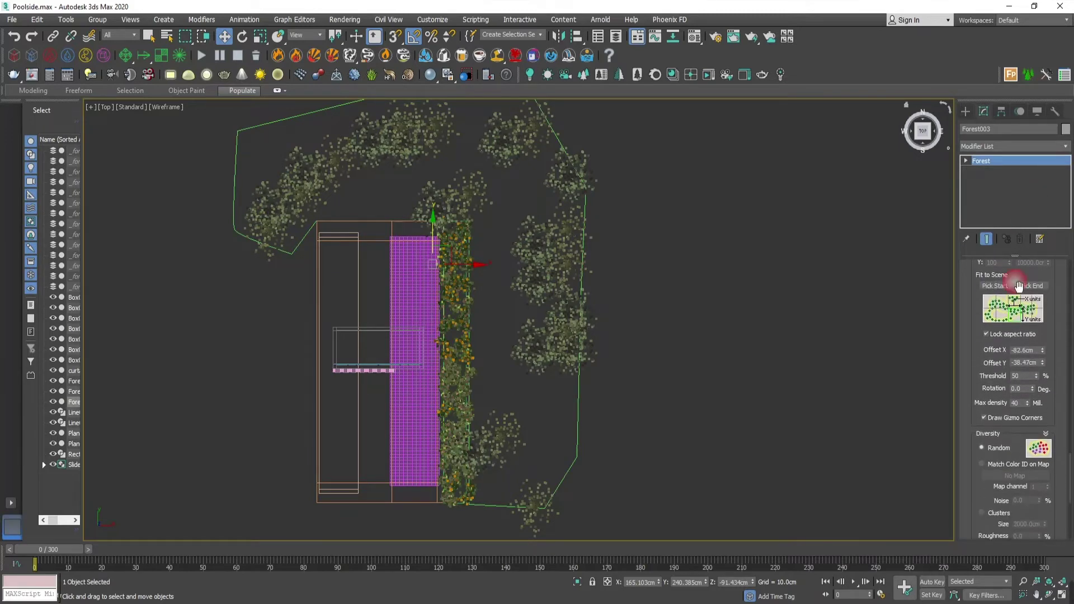
Try a max density of 71 for the poplar distribution map, return it to 40, and save the scene.
{"action": "key", "text": "alt+w"}
{"action": "right_click", "coordinate": [720, 371]}
{"action": "key", "text": "alt+w"}
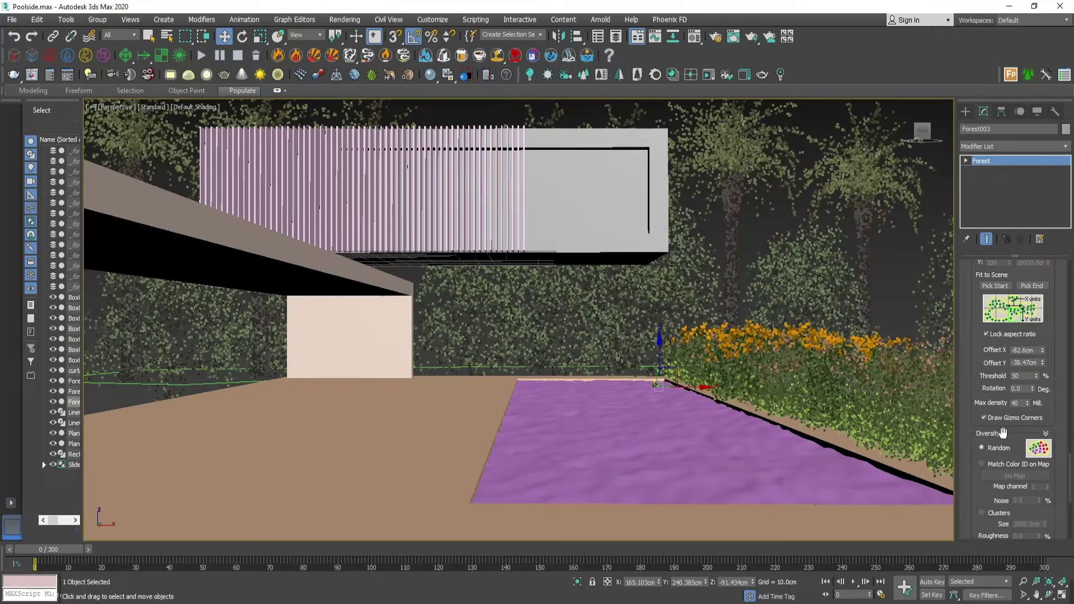
{"action": "key", "text": "ctrl+s"}
{"action": "left_click", "coordinate": [1028, 401]}
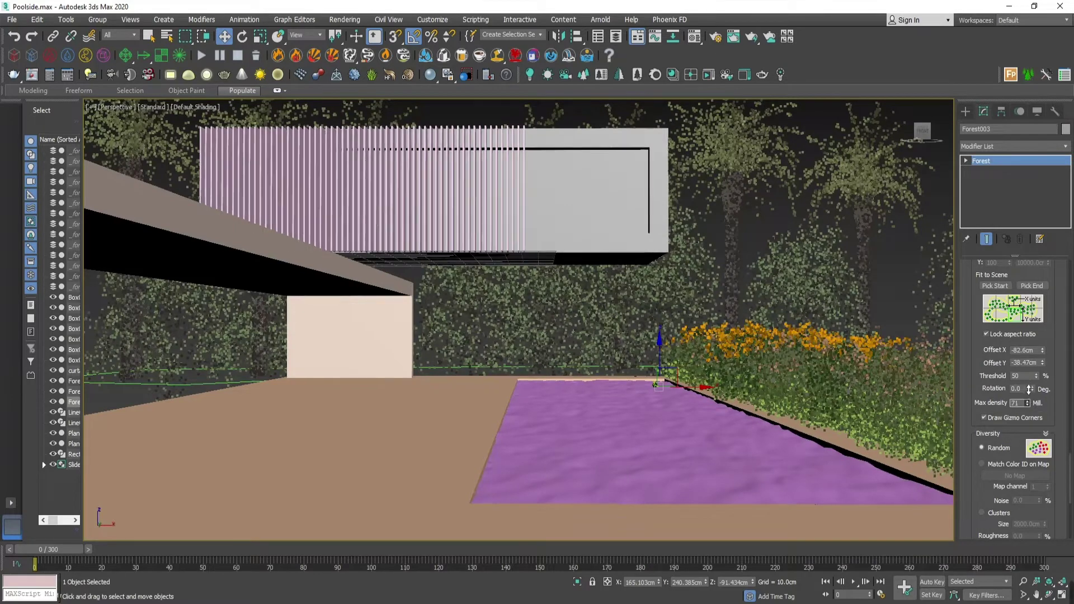
{"action": "left_click_drag", "start_coordinate": [1023, 404], "coordinate": [987, 269]}
{"action": "type", "text": "40"}
{"action": "key", "text": "Return"}
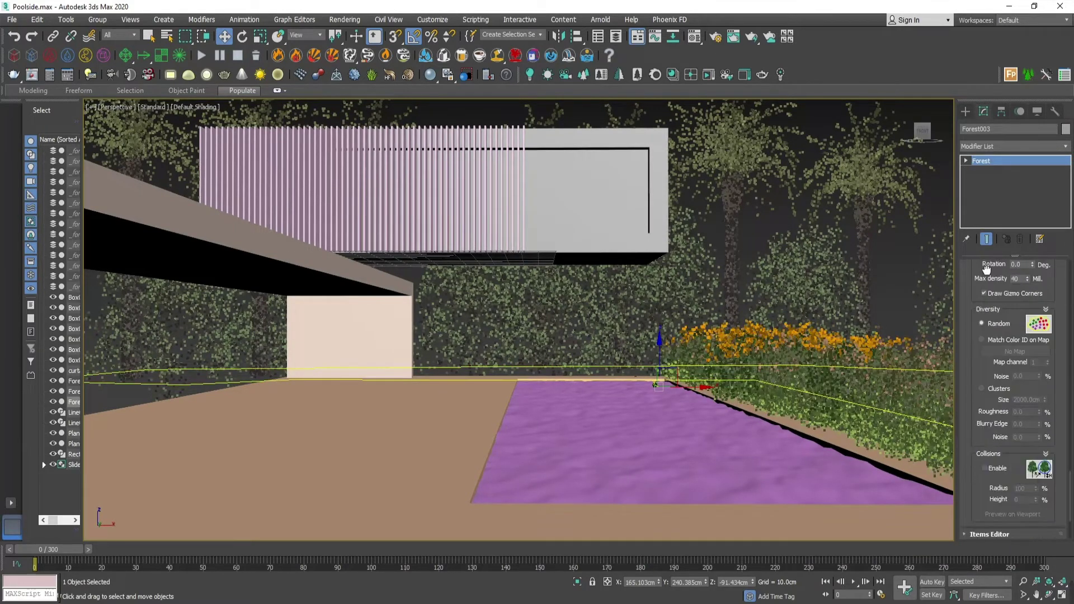
{"action": "left_click_drag", "start_coordinate": [985, 396], "coordinate": [986, 280]}
{"action": "key", "text": "ctrl+s"}
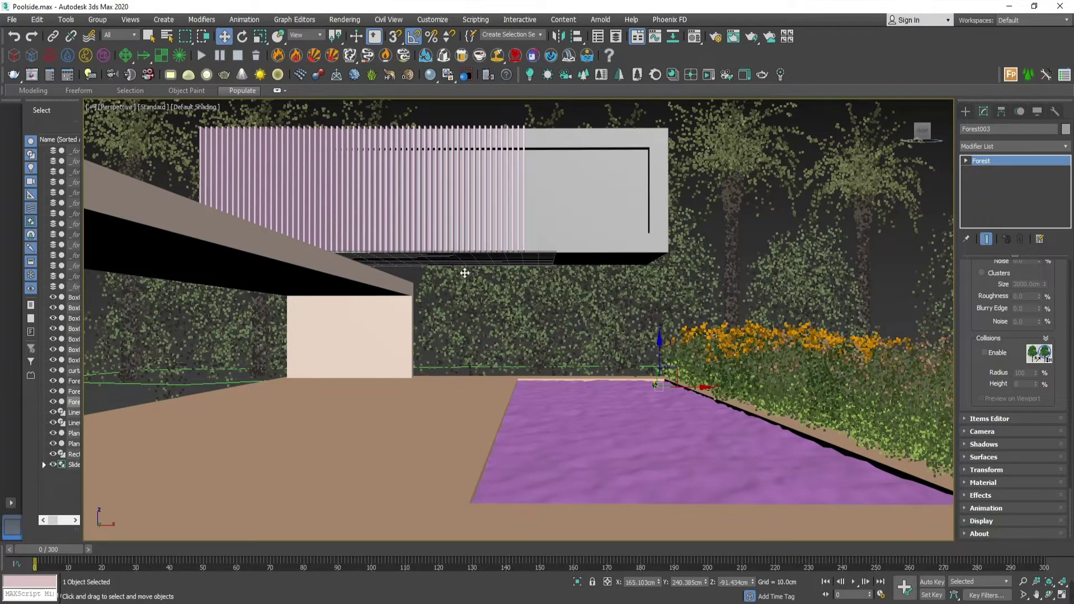
Draw a box about 171 cm long, 97 cm wide and -131 cm high at the frame's near end in the top view.
{"action": "key", "text": "alt+w"}
{"action": "middle_click", "coordinate": [355, 200]}
{"action": "key", "text": "alt+w"}
{"action": "middle_click_drag", "start_coordinate": [355, 199], "coordinate": [452, 164]}
{"action": "scroll", "coordinate": [506, 308], "scroll_direction": "up", "scroll_amount": 4}
{"action": "middle_click_drag", "start_coordinate": [506, 308], "coordinate": [521, 202]}
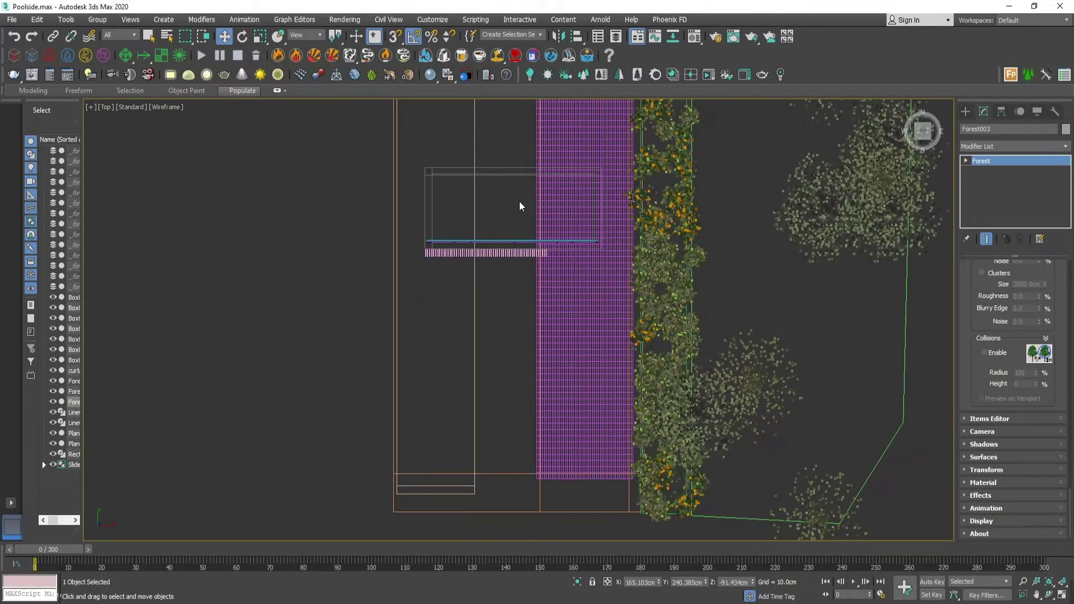
{"action": "left_click", "coordinate": [966, 111]}
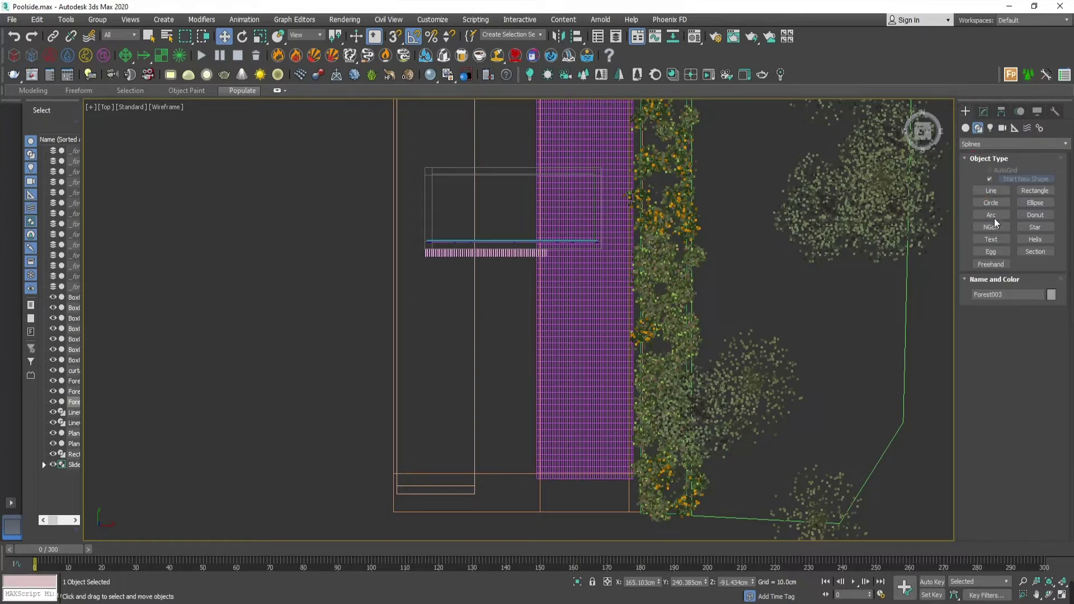
{"action": "left_click", "coordinate": [980, 144]}
{"action": "scroll", "coordinate": [1069, 195], "scroll_direction": "up", "scroll_amount": 1}
{"action": "left_click", "coordinate": [985, 156]}
{"action": "left_click", "coordinate": [991, 181]}
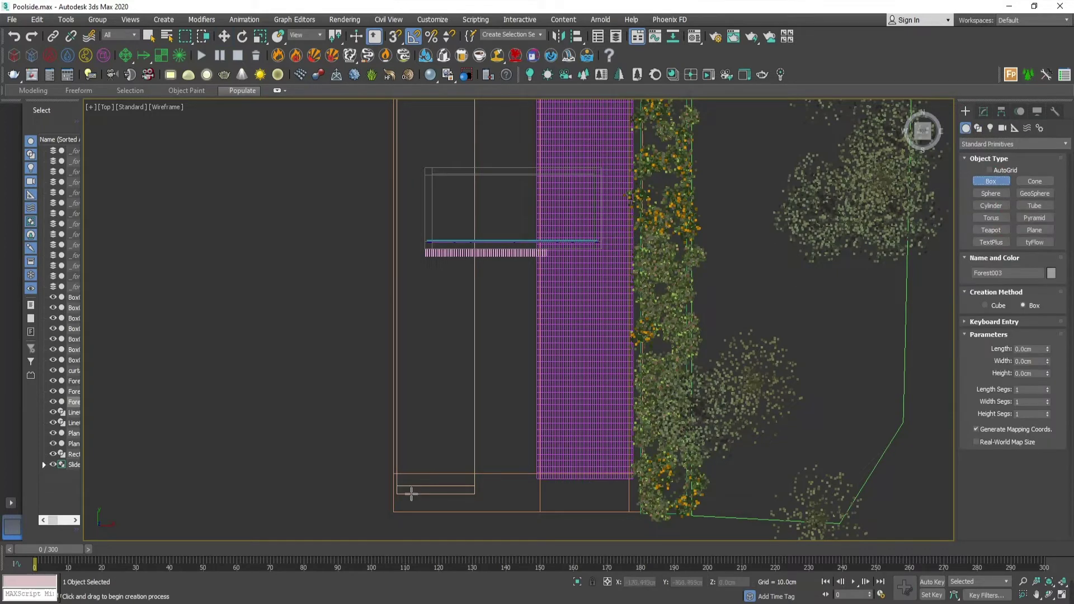
{"action": "left_click_drag", "start_coordinate": [406, 502], "coordinate": [470, 401]}
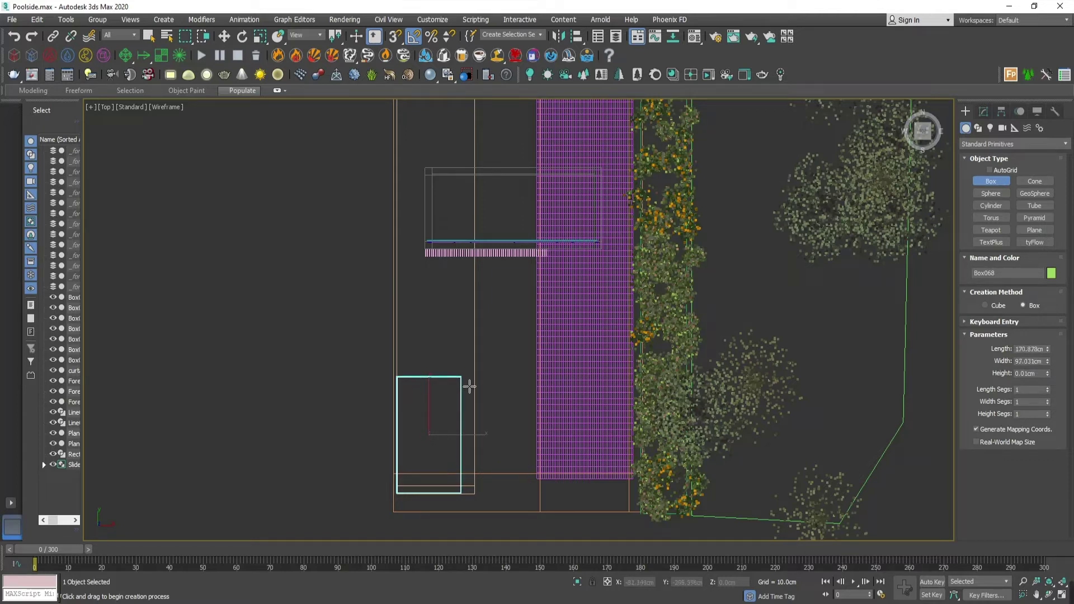
Mirror the new box vertically in the front view and lower it to the ground at Z -88.223 cm.
{"action": "key", "text": "w"}
{"action": "key", "text": "f"}
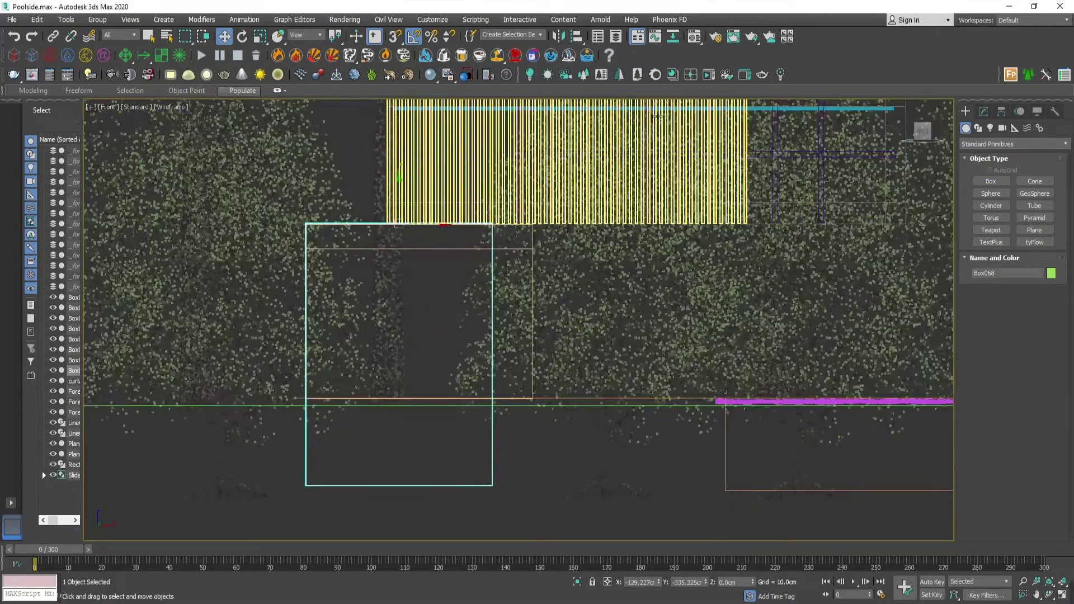
{"action": "left_click", "coordinate": [558, 37]}
{"action": "left_click", "coordinate": [514, 403]}
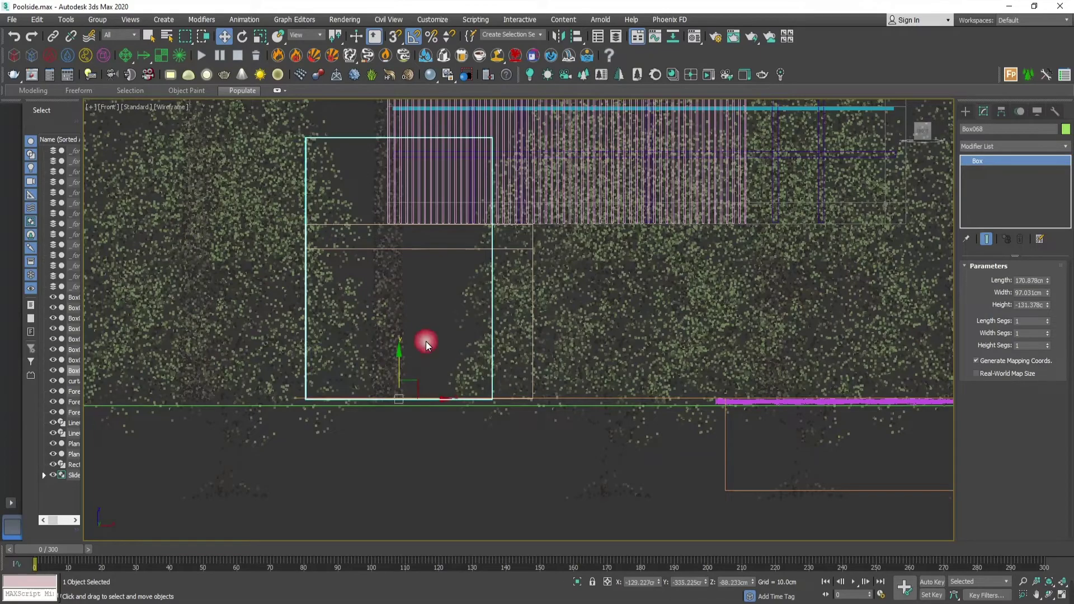
{"action": "middle_click_drag", "start_coordinate": [427, 342], "coordinate": [447, 405]}
Set the box's height to -84.508 cm to fit under the frame's roof, and save the scene.
{"action": "left_click_drag", "start_coordinate": [1048, 306], "coordinate": [1052, 289]}
{"action": "key", "text": "alt+w"}
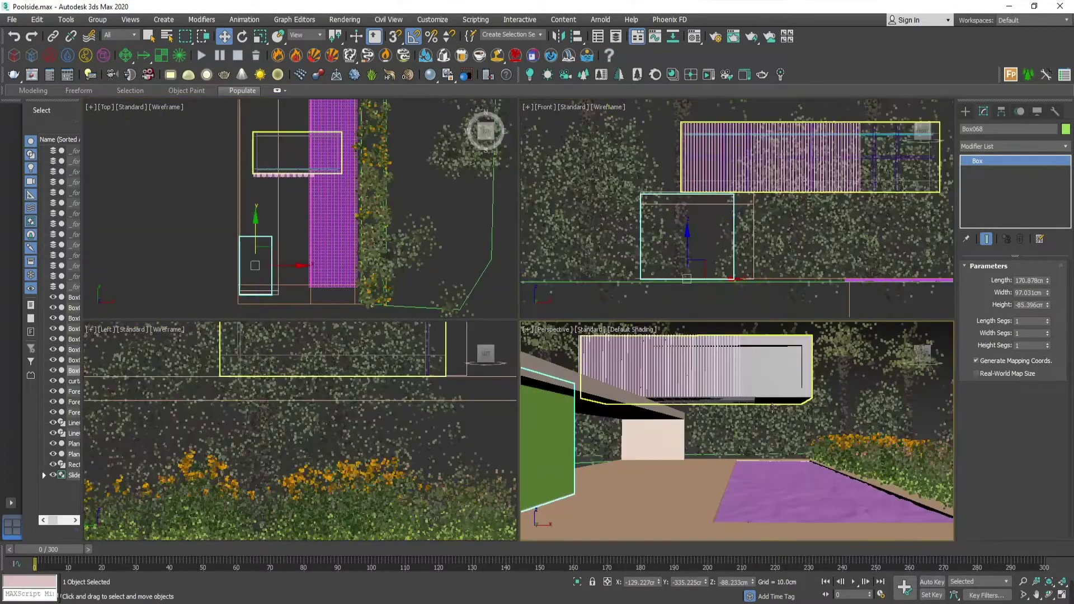
{"action": "middle_click", "coordinate": [797, 360]}
{"action": "key", "text": "alt+w"}
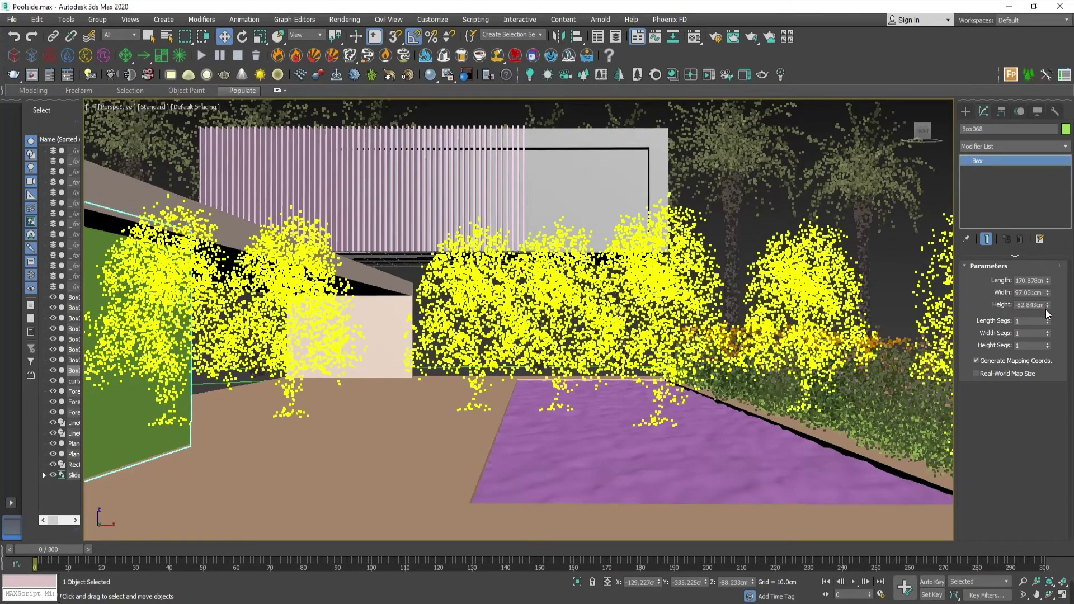
{"action": "left_click_drag", "start_coordinate": [1048, 307], "coordinate": [1048, 314]}
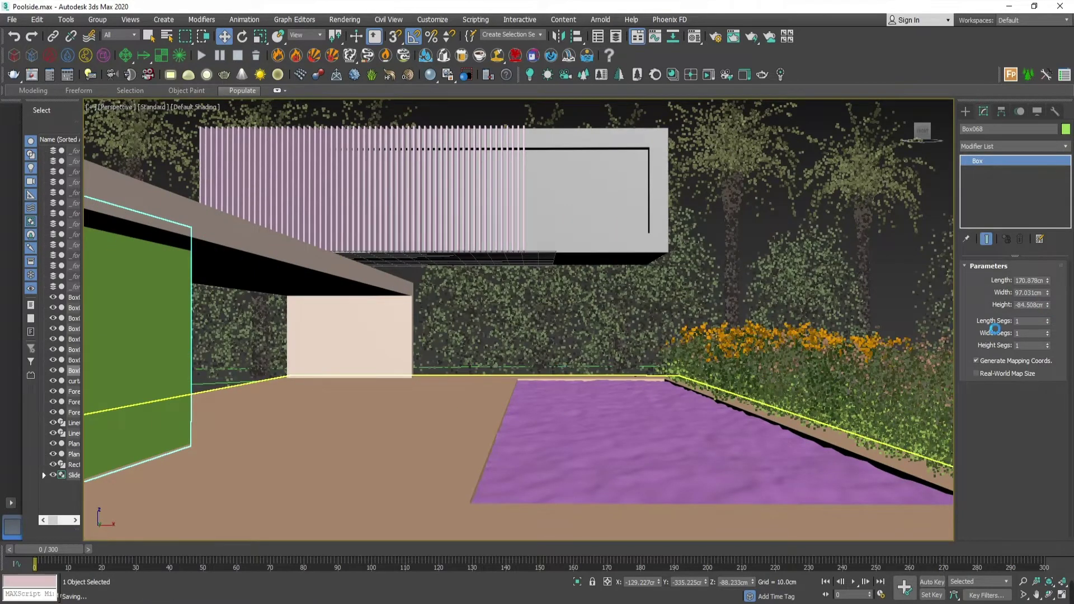
Shift the box to X -135.94 cm in the top view and make one copy farther along the frame.
{"action": "key", "text": "alt+w"}
{"action": "middle_click_drag", "start_coordinate": [318, 272], "coordinate": [324, 243]}
{"action": "left_click_drag", "start_coordinate": [310, 238], "coordinate": [309, 240]}
{"action": "middle_click_drag", "start_coordinate": [309, 265], "coordinate": [291, 310]}
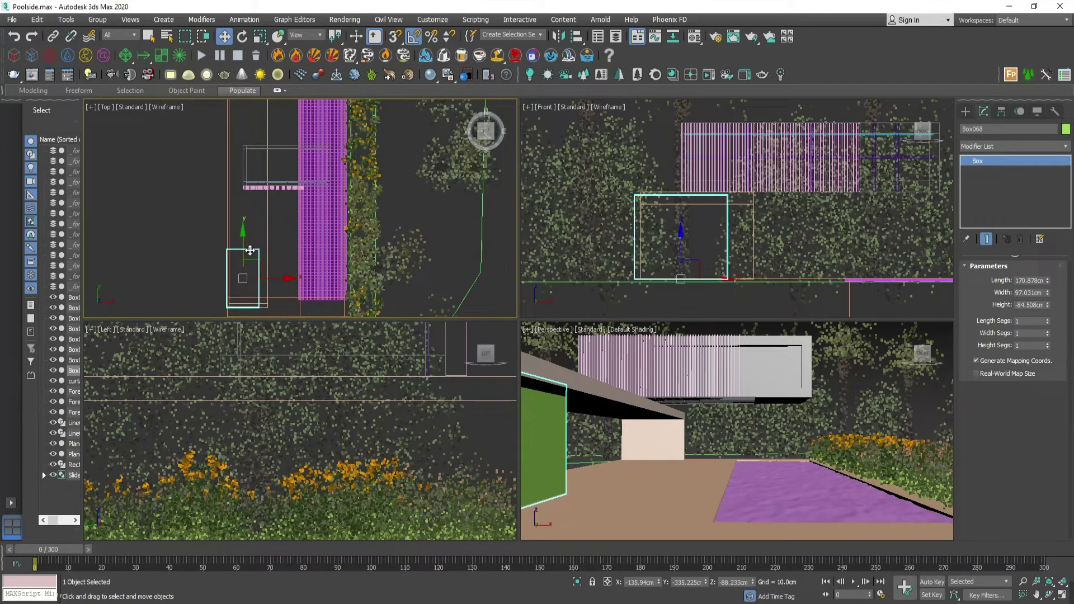
{"action": "left_click_drag", "start_coordinate": [250, 250], "coordinate": [273, 143], "text": "shift"}
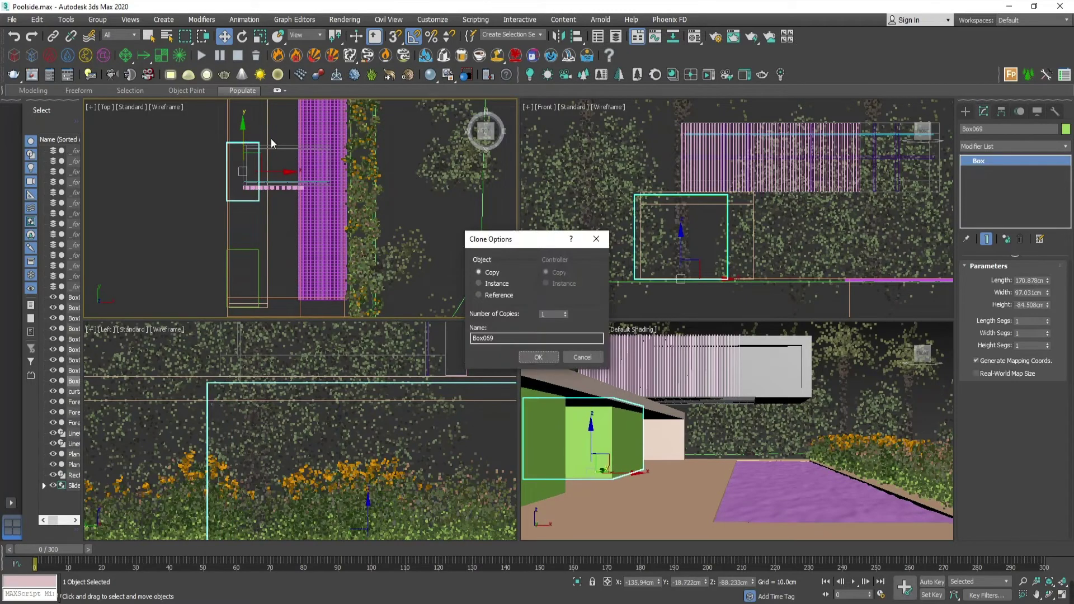
{"action": "left_click", "coordinate": [539, 357]}
Move the copied box to Y 36.816 cm and set its length to 71.769 cm.
{"action": "middle_click_drag", "start_coordinate": [271, 138], "coordinate": [274, 206]}
{"action": "left_click_drag", "start_coordinate": [247, 200], "coordinate": [275, 181]}
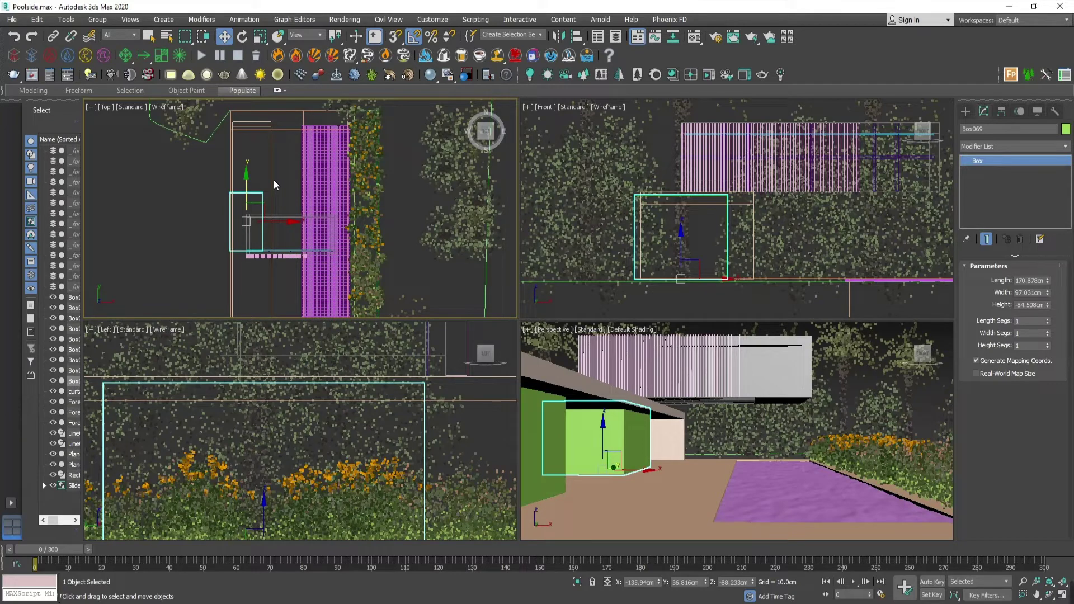
{"action": "middle_click_drag", "start_coordinate": [273, 252], "coordinate": [302, 208]}
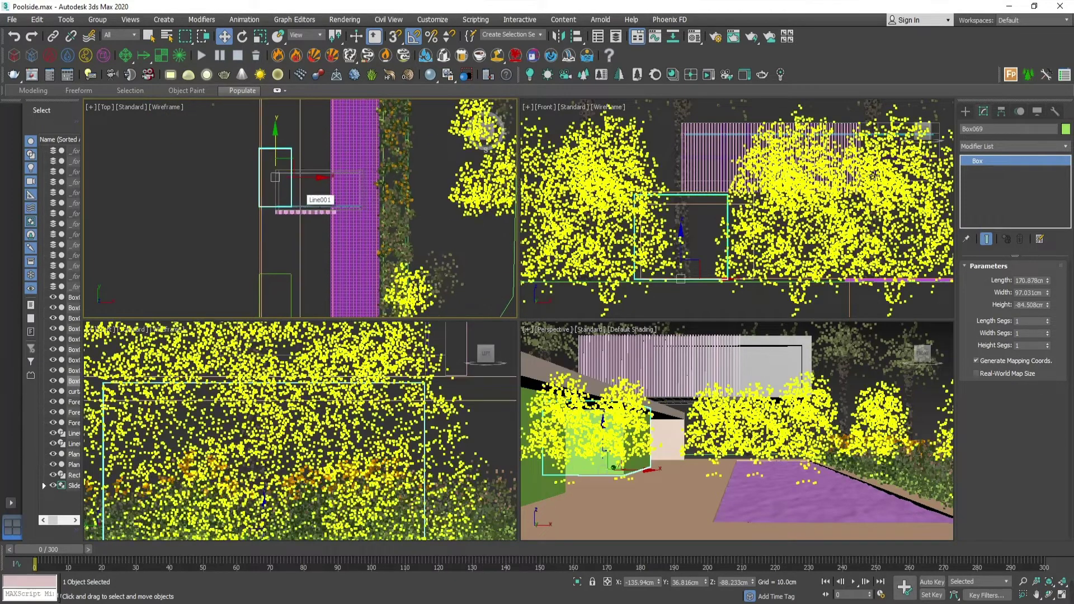
{"action": "left_click_drag", "start_coordinate": [1048, 282], "coordinate": [1053, 317]}
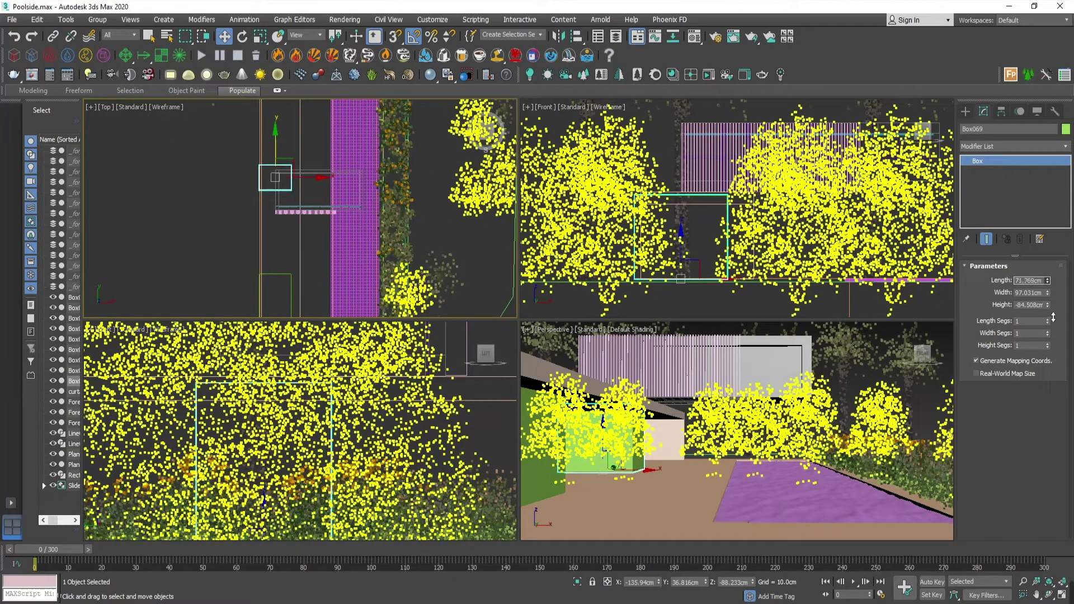
Reposition the shortened box along the frame and make another copy of it at Y 169.587 cm.
{"action": "middle_click_drag", "start_coordinate": [281, 172], "coordinate": [291, 145]}
{"action": "left_click_drag", "start_coordinate": [307, 156], "coordinate": [306, 192]}
{"action": "middle_click_drag", "start_coordinate": [291, 155], "coordinate": [285, 204]}
{"action": "mouse_move", "coordinate": [285, 203]}
{"action": "left_mouse_down"}
{"action": "mouse_move", "coordinate": [285, 112]}
{"action": "mouse_move", "coordinate": [285, 122]}
{"action": "left_mouse_up"}
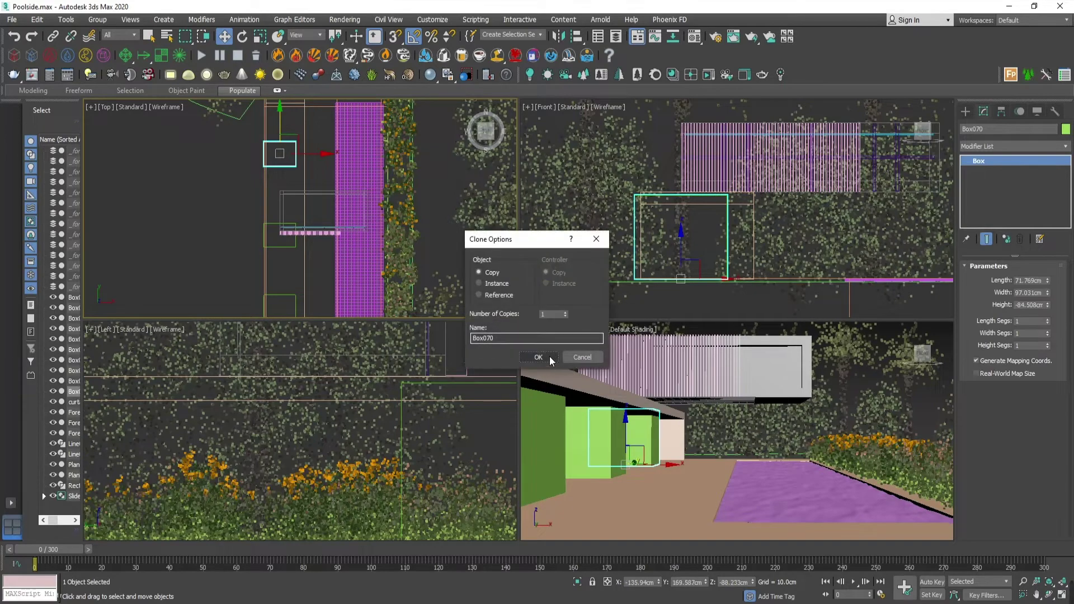
{"action": "left_click", "coordinate": [546, 357]}
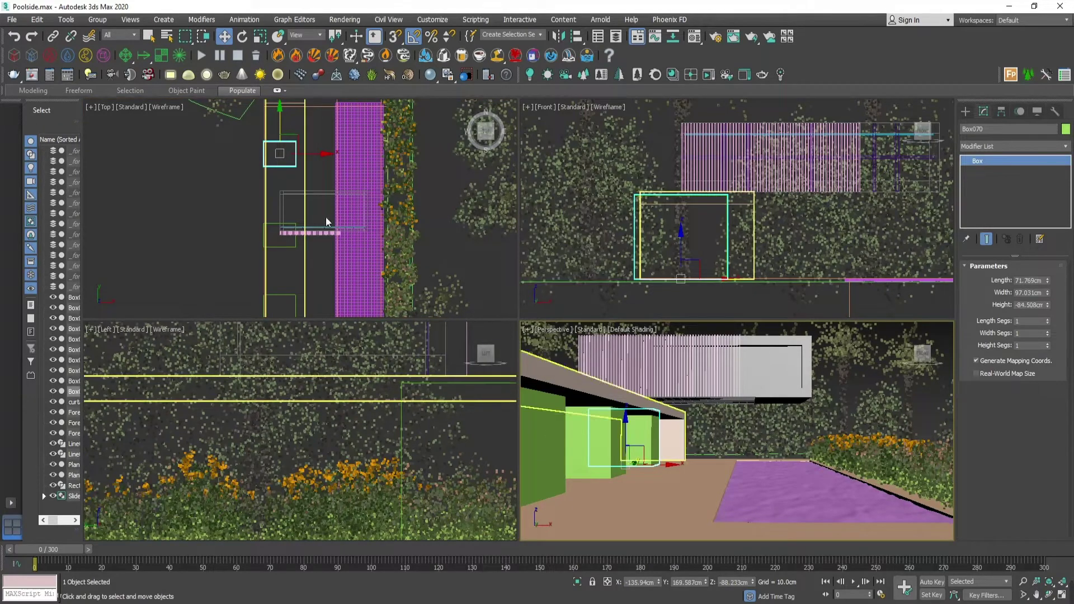
{"action": "middle_click_drag", "start_coordinate": [329, 220], "coordinate": [322, 198]}
Draw a plane about 84 cm high and 581 cm wide in the left view, spanning the gaps between the boxes.
{"action": "left_click", "coordinate": [966, 112]}
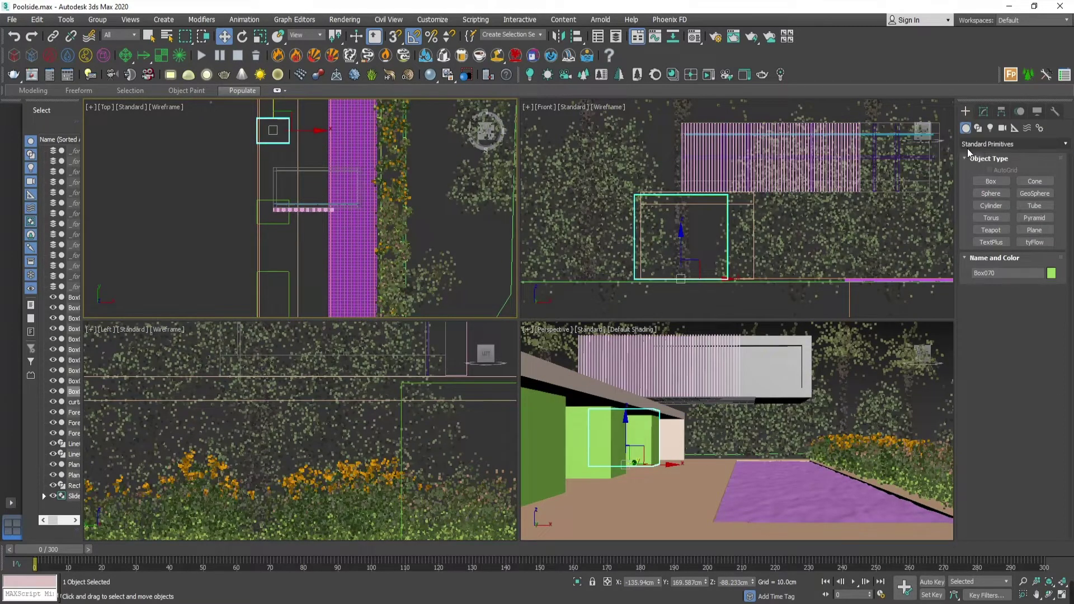
{"action": "left_click", "coordinate": [1035, 230]}
{"action": "left_click", "coordinate": [504, 355]}
{"action": "key", "text": "alt+w"}
{"action": "scroll", "coordinate": [504, 355], "scroll_direction": "down", "scroll_amount": 6}
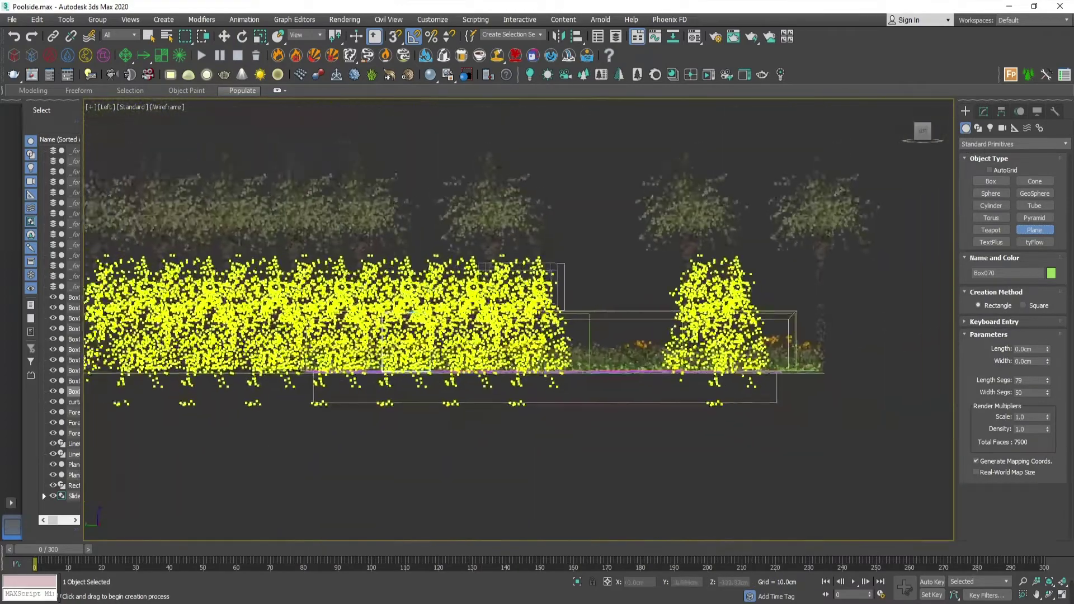
{"action": "middle_click_drag", "start_coordinate": [555, 404], "coordinate": [664, 393]}
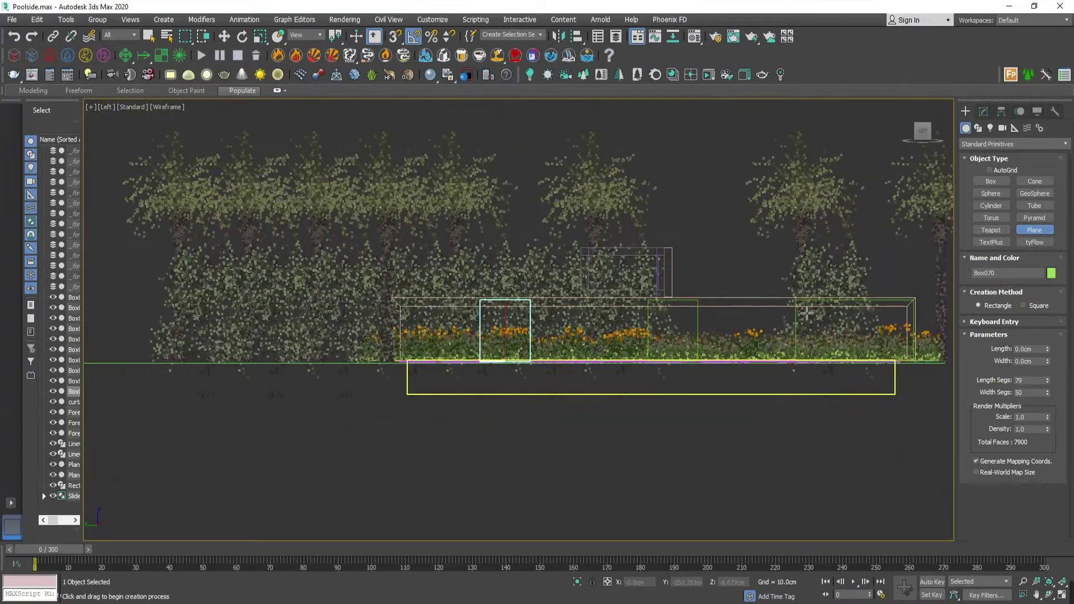
{"action": "left_click_drag", "start_coordinate": [807, 302], "coordinate": [412, 373]}
{"action": "key", "text": "w"}
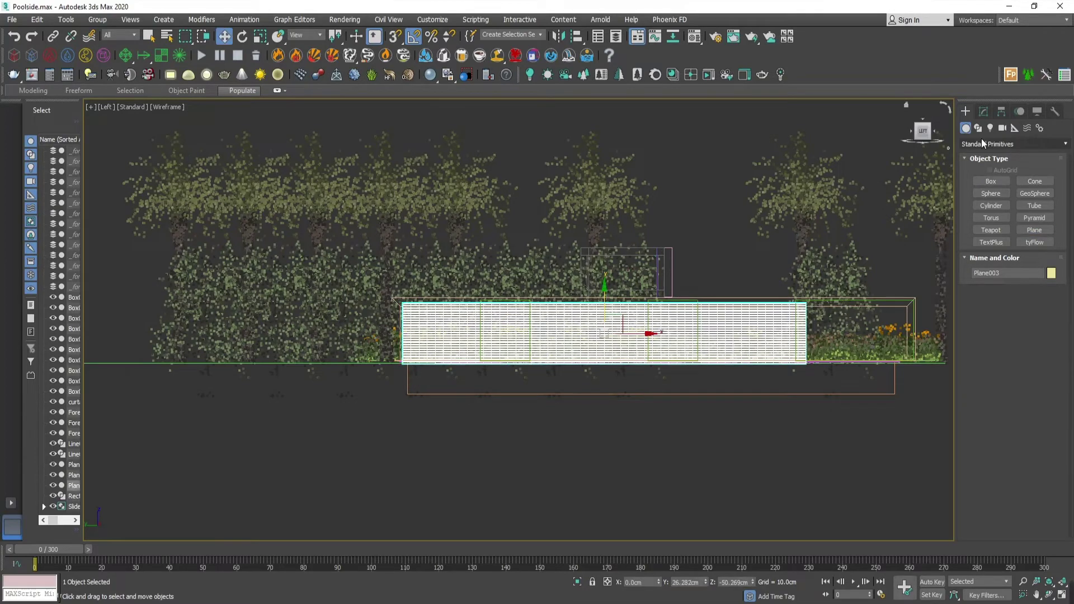
Reduce the plane to one length and one width segment, move it to X -93.608 cm, and save the scene.
{"action": "left_click", "coordinate": [984, 111]}
{"action": "right_click", "coordinate": [1049, 312]}
{"action": "right_click", "coordinate": [1049, 323]}
{"action": "key", "text": "alt+w"}
{"action": "key", "text": "alt+w"}
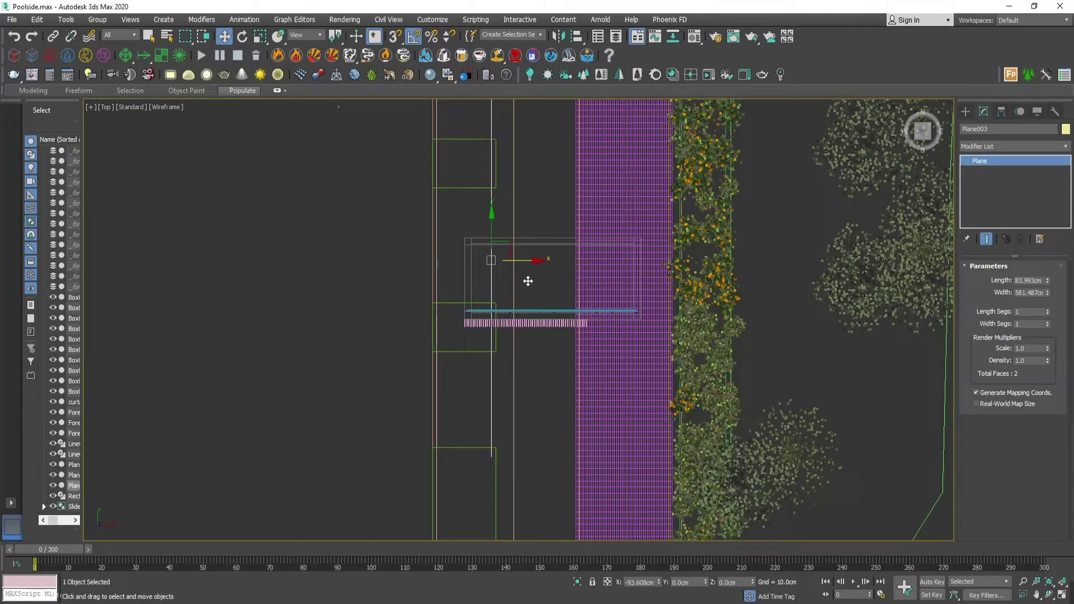
{"action": "key", "text": "ctrl+s"}
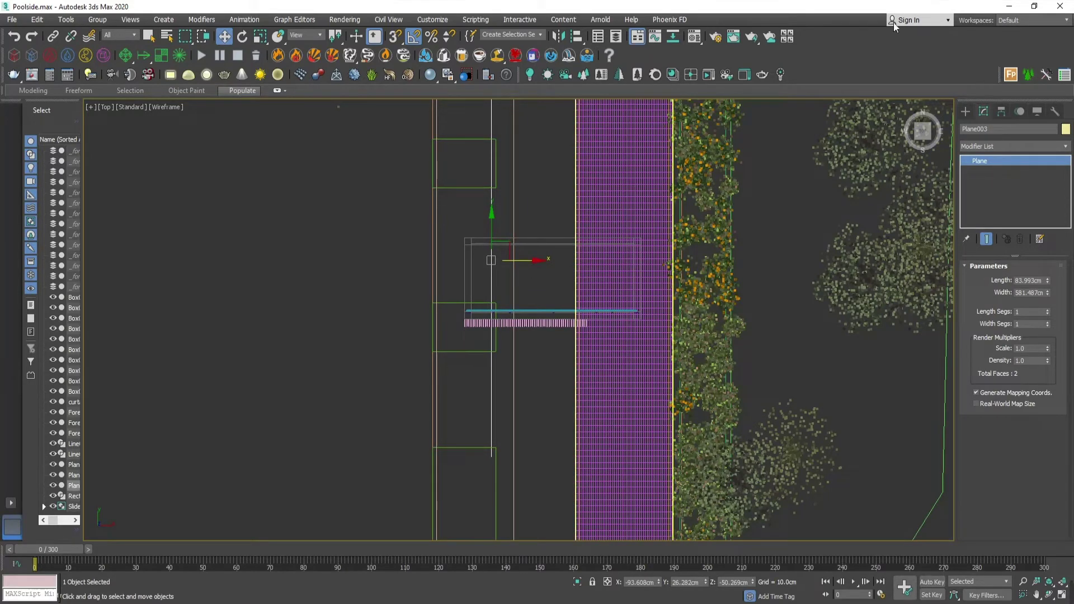
Draw a thin box about 3 cm long, 142 cm wide and 130 cm high beside the near box in the top view.
{"action": "left_click", "coordinate": [966, 112]}
{"action": "left_click", "coordinate": [991, 181]}
{"action": "middle_click_drag", "start_coordinate": [504, 517], "coordinate": [505, 468]}
{"action": "scroll", "coordinate": [505, 469], "scroll_direction": "up", "scroll_amount": 4}
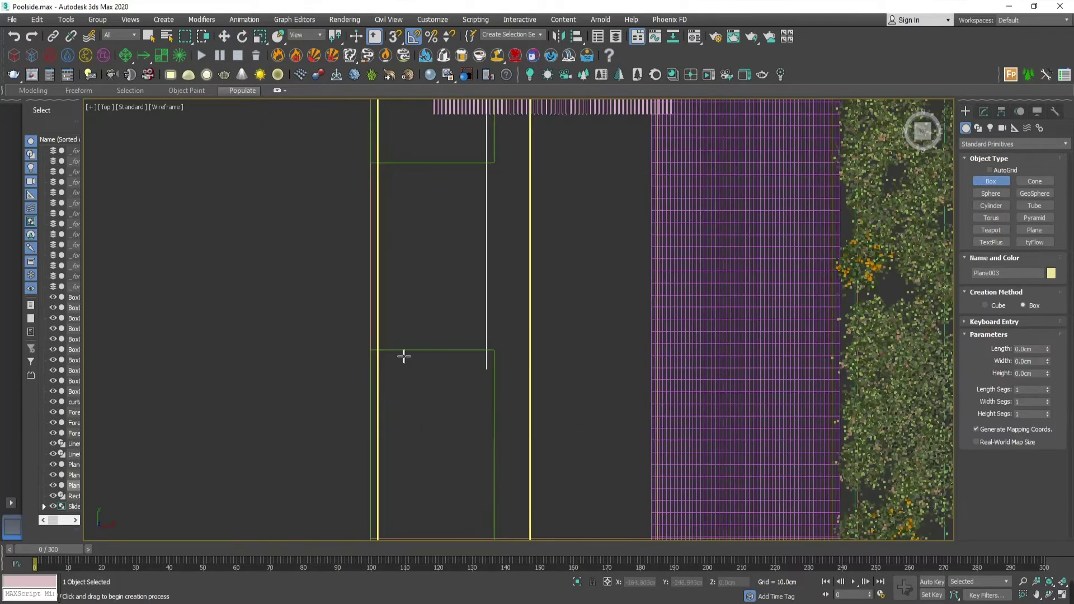
{"action": "left_click_drag", "start_coordinate": [377, 356], "coordinate": [556, 362]}
{"action": "key", "text": "w"}
Lower the thin box to the ground at Z -88.503 cm in the front view and set its height to 75.908 cm.
{"action": "key", "text": "f"}
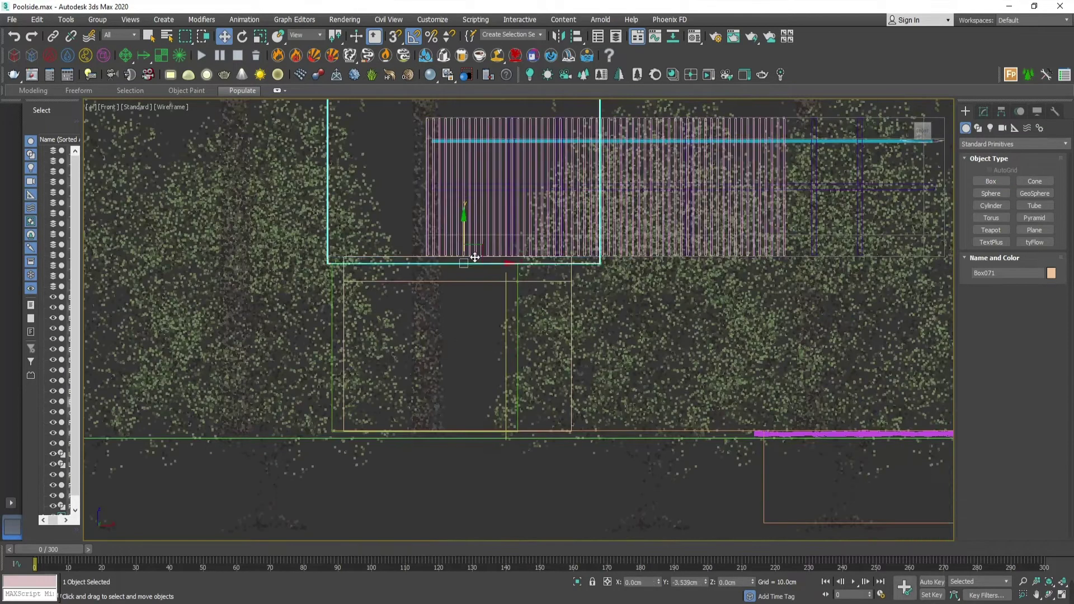
{"action": "left_click_drag", "start_coordinate": [472, 257], "coordinate": [489, 403]}
{"action": "left_click", "coordinate": [984, 111]}
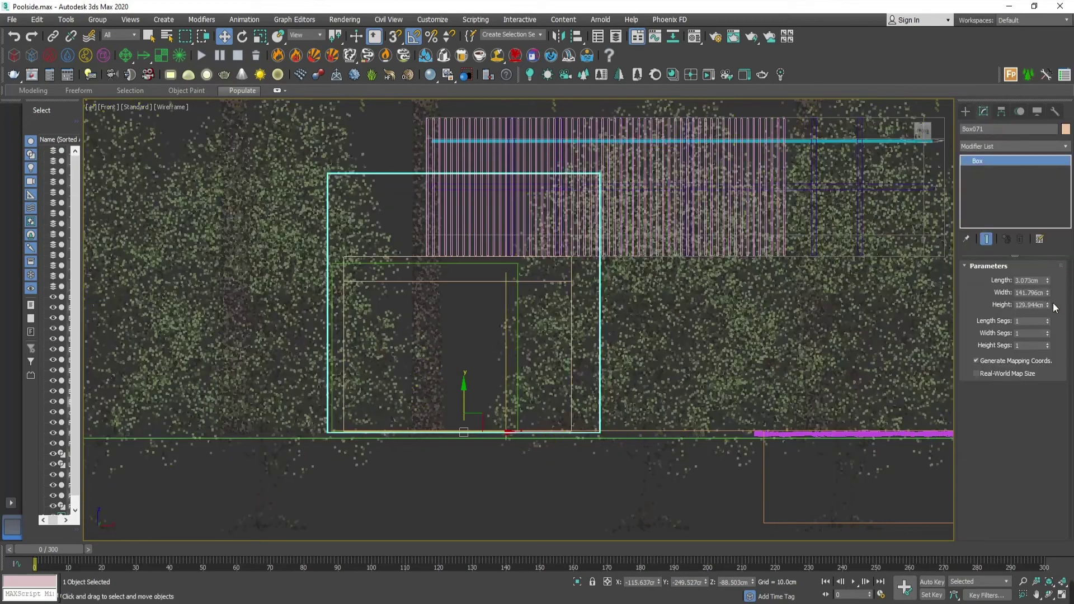
{"action": "left_click_drag", "start_coordinate": [1047, 305], "coordinate": [1048, 309]}
Set the thin box's length to 3.042 cm and its width to 80.363 cm.
{"action": "key", "text": "alt+w"}
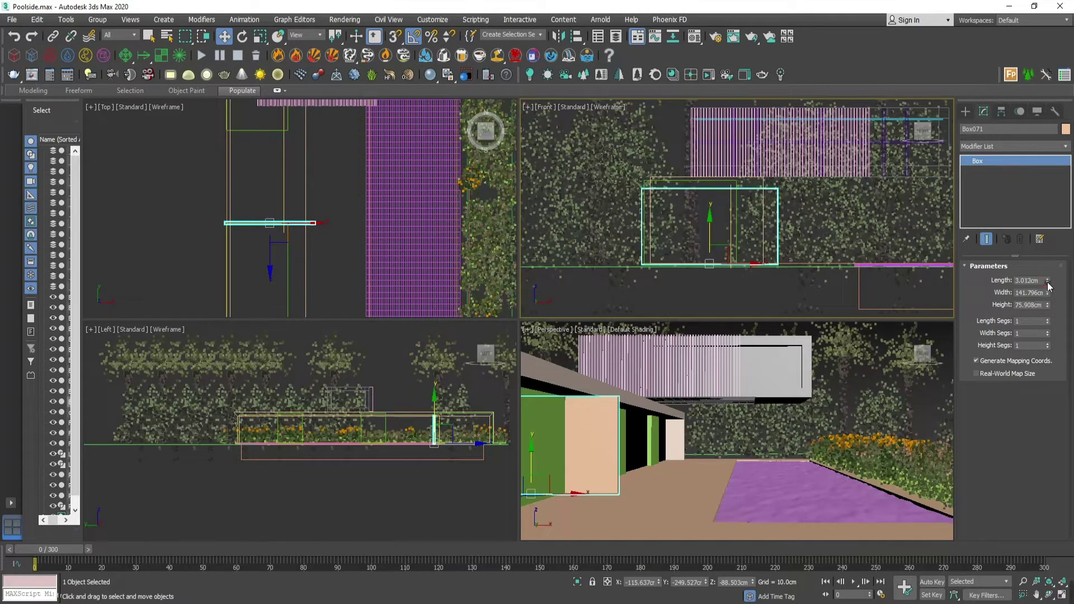
{"action": "left_click", "coordinate": [1049, 282]}
{"action": "left_click_drag", "start_coordinate": [1049, 294], "coordinate": [1040, 321]}
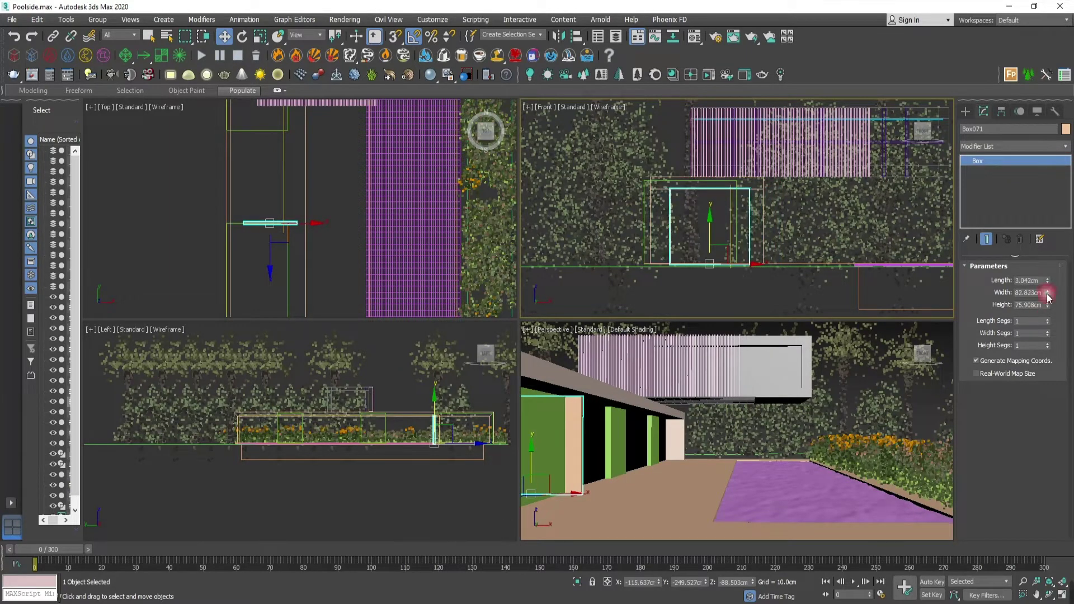
{"action": "left_click", "coordinate": [1047, 295]}
Copy the thin panel in the top view and place the copy at Y -109.607 cm, against the middle box.
{"action": "middle_click_drag", "start_coordinate": [273, 194], "coordinate": [281, 204]}
{"action": "left_click_drag", "start_coordinate": [281, 204], "coordinate": [297, 111], "text": "shift"}
{"action": "left_click", "coordinate": [542, 355]}
{"action": "scroll", "coordinate": [341, 242], "scroll_direction": "up", "scroll_amount": 6}
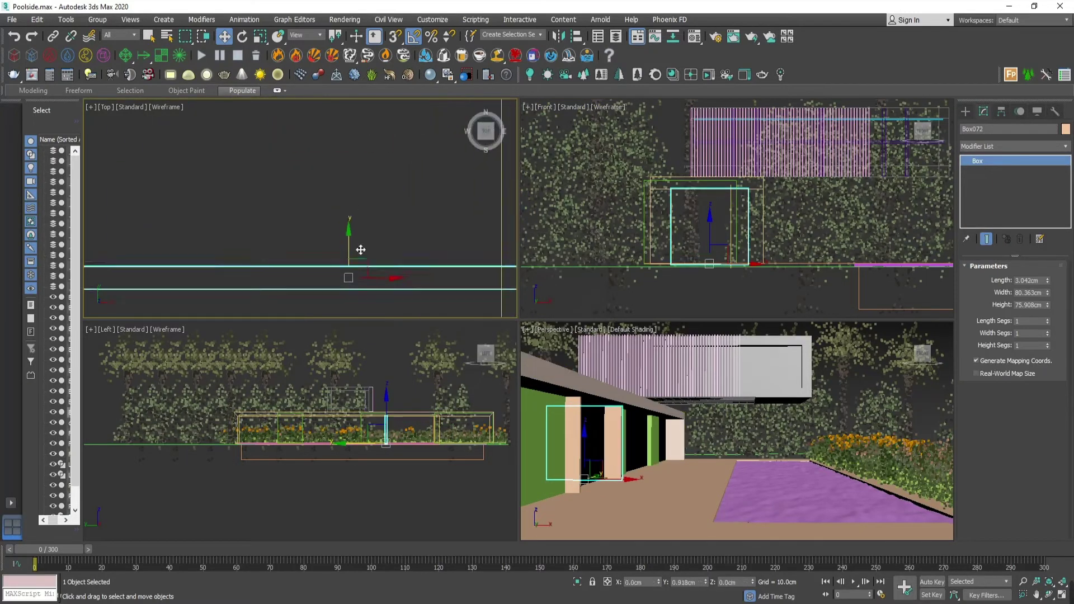
{"action": "scroll", "coordinate": [360, 250], "scroll_direction": "down", "scroll_amount": 5}
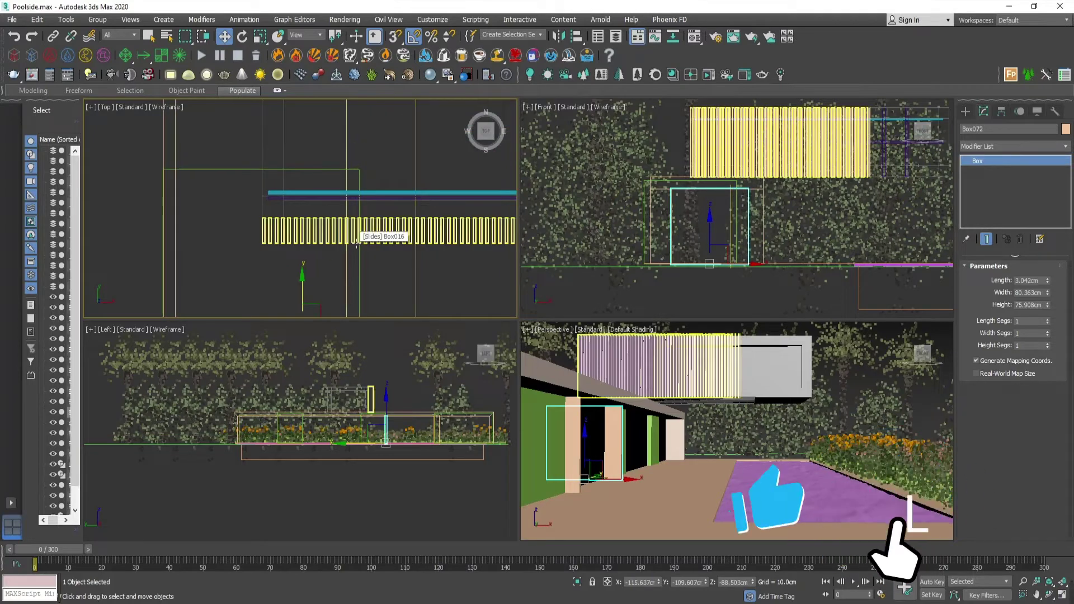
Try making another copy of the thin panel on the far side of the middle box, at about Y -35.5 cm.
{"action": "scroll", "coordinate": [356, 243], "scroll_direction": "down", "scroll_amount": 4}
{"action": "left_click_drag", "start_coordinate": [333, 295], "coordinate": [334, 222], "text": "shift"}
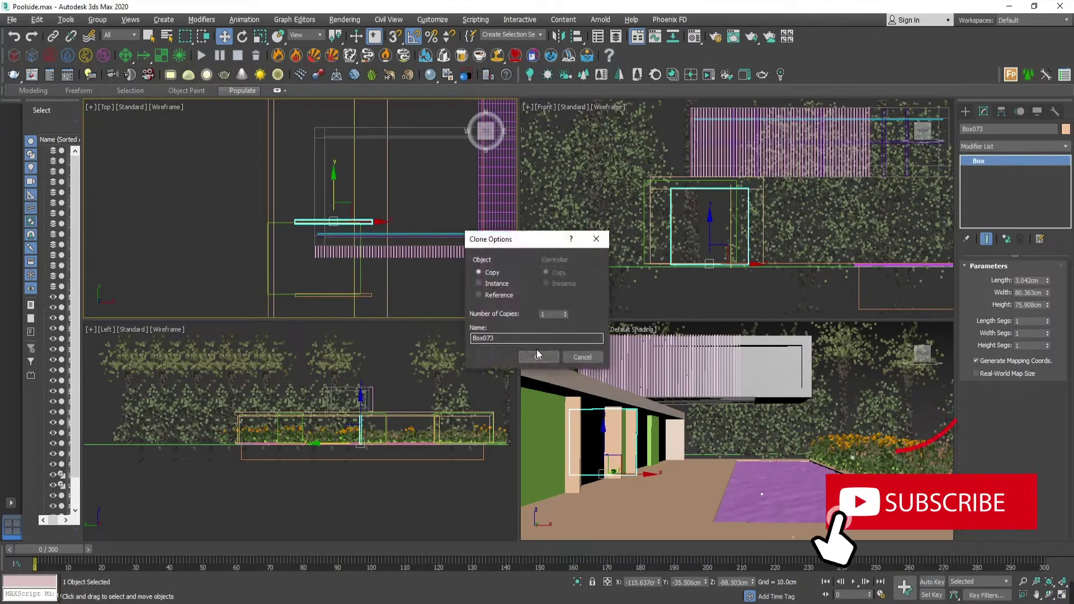
{"action": "left_click", "coordinate": [537, 356]}
{"action": "scroll", "coordinate": [305, 158], "scroll_direction": "up", "scroll_amount": 4}
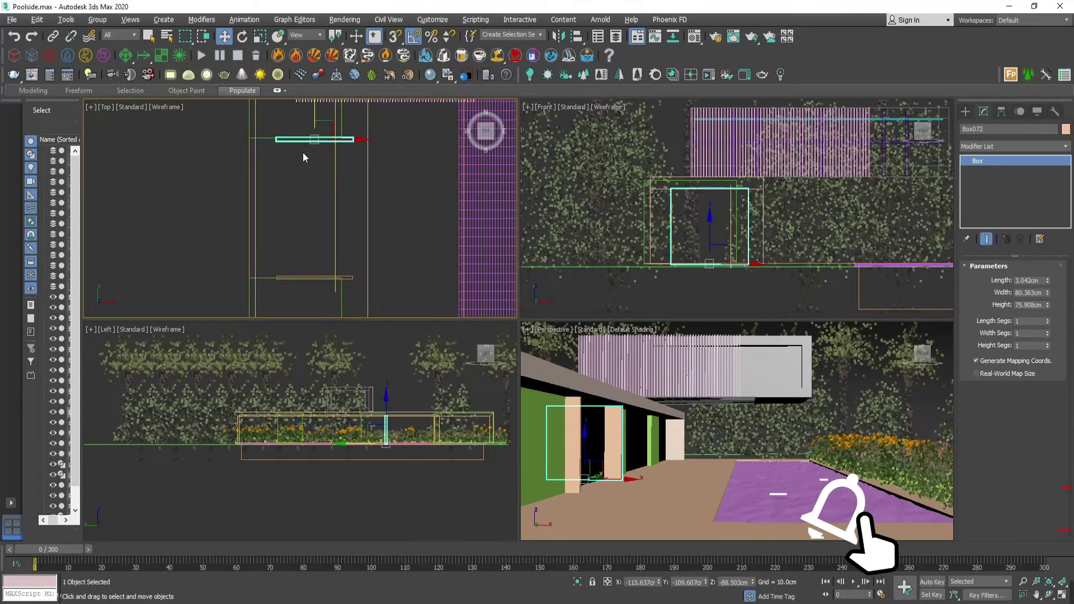
Delete the panel copy at the middle box, recopy the original thin panel there at Y -109.347 cm, and save the scene.
{"action": "key", "text": "Delete"}
{"action": "left_click", "coordinate": [297, 278]}
{"action": "left_click_drag", "start_coordinate": [316, 241], "coordinate": [322, 103], "text": "shift"}
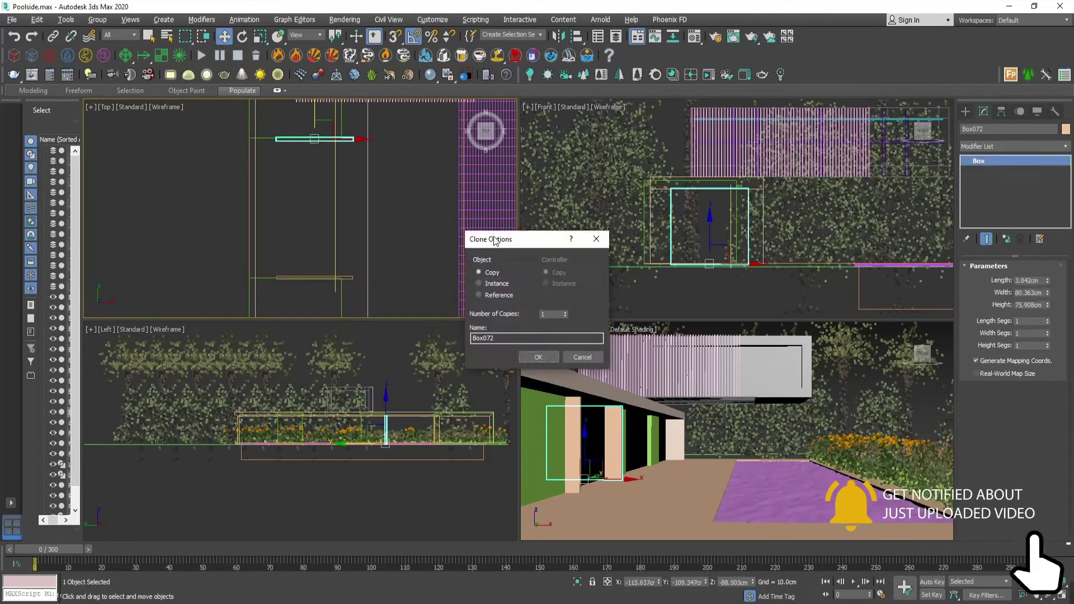
{"action": "left_click", "coordinate": [538, 358]}
{"action": "scroll", "coordinate": [307, 140], "scroll_direction": "up", "scroll_amount": 5}
{"action": "mouse_move", "coordinate": [335, 149]}
{"action": "middle_mouse_down"}
{"action": "mouse_move", "coordinate": [227, 199]}
{"action": "mouse_move", "coordinate": [338, 269]}
{"action": "middle_mouse_up"}
{"action": "scroll", "coordinate": [271, 209], "scroll_direction": "down", "scroll_amount": 5}
{"action": "key", "text": "ctrl+s"}
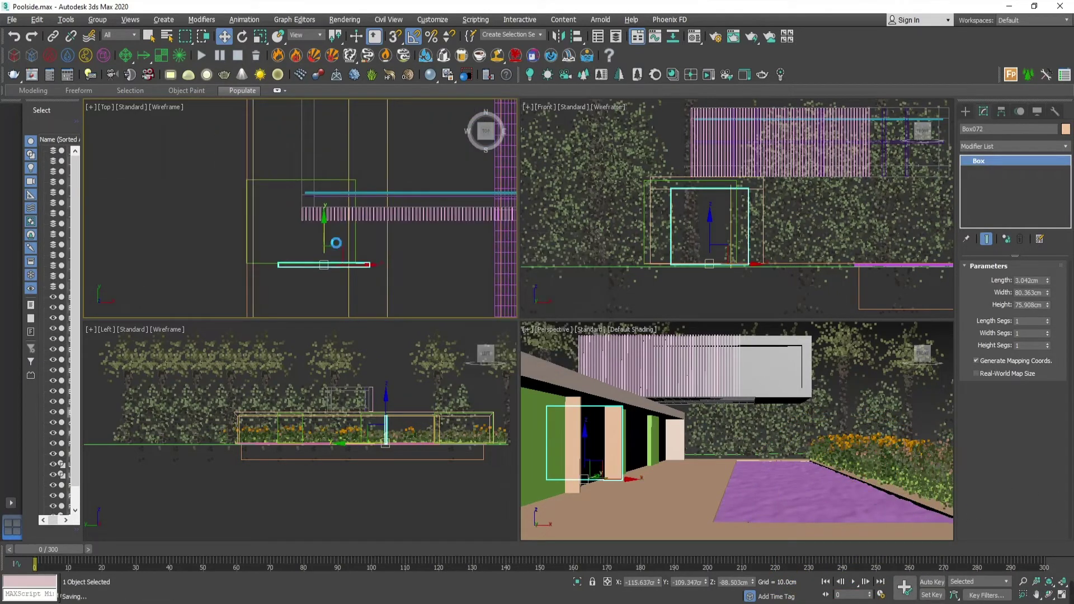
Copy the thin panel to the far side of the middle box in the top view, at about Y -35 cm.
{"action": "left_click_drag", "start_coordinate": [333, 241], "coordinate": [344, 152], "text": "shift"}
{"action": "left_click", "coordinate": [539, 357]}
{"action": "scroll", "coordinate": [330, 218], "scroll_direction": "up", "scroll_amount": 6}
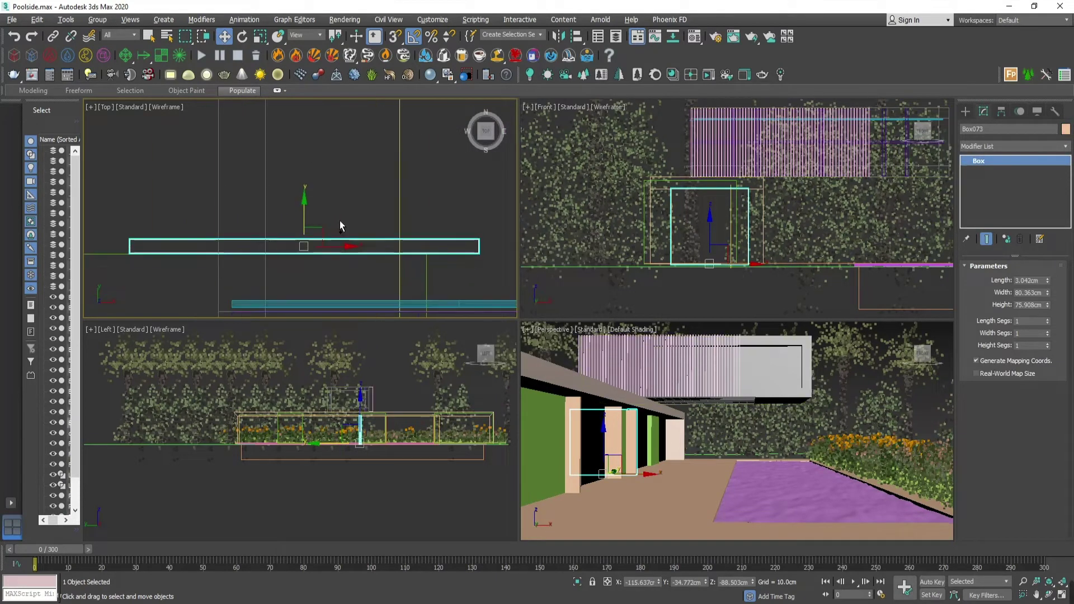
{"action": "left_click_drag", "start_coordinate": [316, 189], "coordinate": [317, 192]}
Copy the thin panel to the near edge of the next box along the wall, at Y 132.33 cm.
{"action": "scroll", "coordinate": [321, 186], "scroll_direction": "down", "scroll_amount": 6}
{"action": "middle_click_drag", "start_coordinate": [341, 137], "coordinate": [320, 269]}
{"action": "left_click_drag", "start_coordinate": [321, 269], "coordinate": [320, 82], "text": "shift"}
{"action": "left_click", "coordinate": [538, 357]}
{"action": "scroll", "coordinate": [316, 225], "scroll_direction": "up", "scroll_amount": 6}
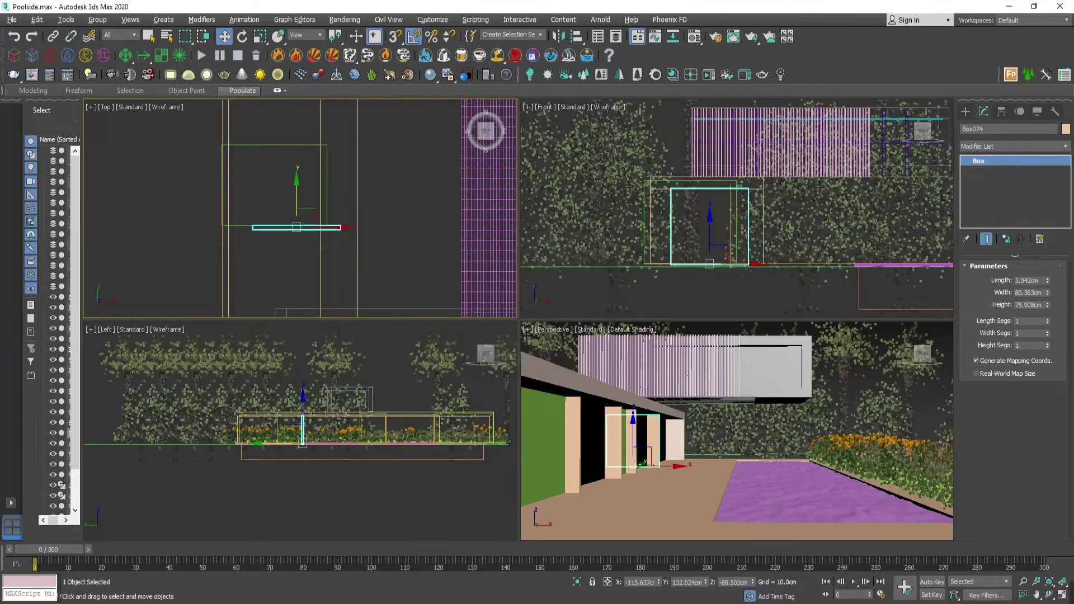
{"action": "scroll", "coordinate": [316, 225], "scroll_direction": "up", "scroll_amount": 2}
{"action": "left_click_drag", "start_coordinate": [281, 180], "coordinate": [280, 175]}
Copy the thin panel to the far edge of that same box, at Y 206.792 cm.
{"action": "scroll", "coordinate": [307, 168], "scroll_direction": "down", "scroll_amount": 9}
{"action": "middle_click_drag", "start_coordinate": [308, 167], "coordinate": [332, 292]}
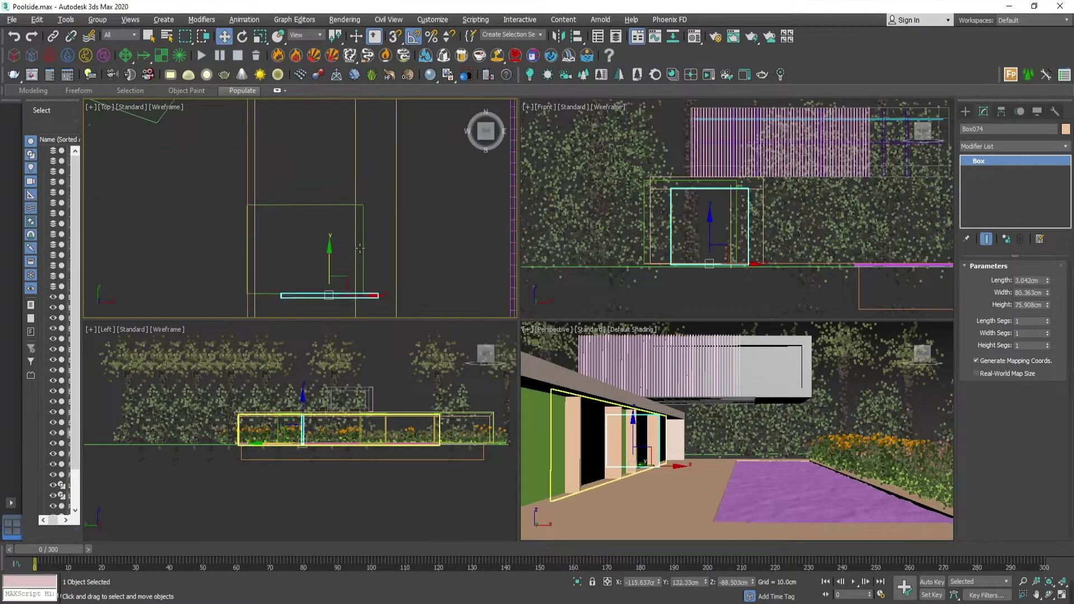
{"action": "left_click_drag", "start_coordinate": [334, 263], "coordinate": [335, 172], "text": "shift"}
{"action": "left_click", "coordinate": [510, 355]}
{"action": "scroll", "coordinate": [310, 162], "scroll_direction": "up", "scroll_amount": 5}
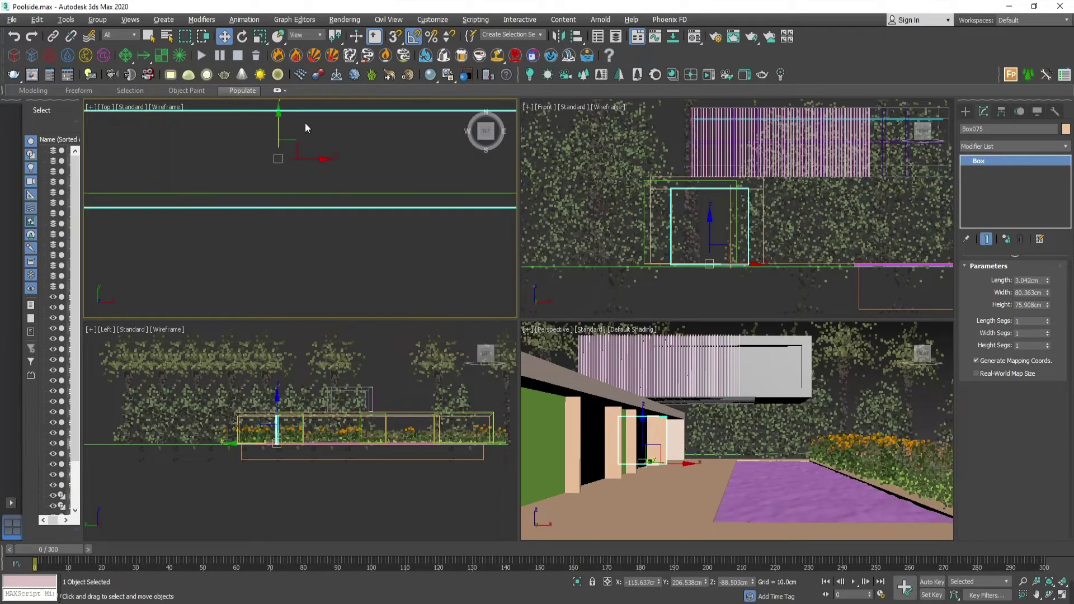
Place an instanced copy of the thin panel near the far end of the frame, at Y 320.02 cm.
{"action": "scroll", "coordinate": [309, 162], "scroll_direction": "down", "scroll_amount": 8}
{"action": "middle_click_drag", "start_coordinate": [352, 144], "coordinate": [380, 268]}
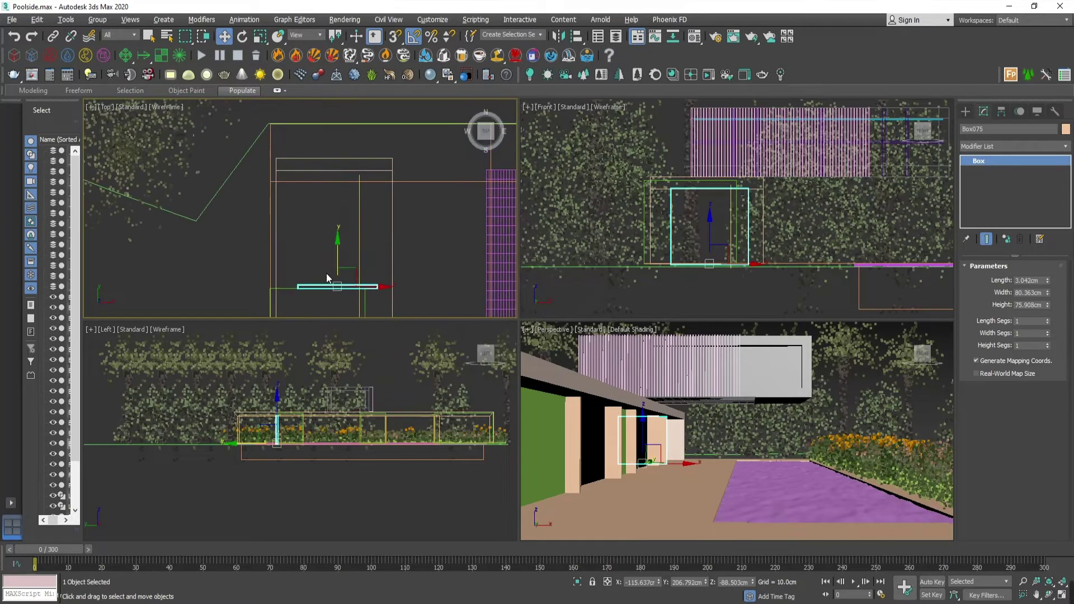
{"action": "left_click_drag", "start_coordinate": [341, 264], "coordinate": [364, 147], "text": "shift"}
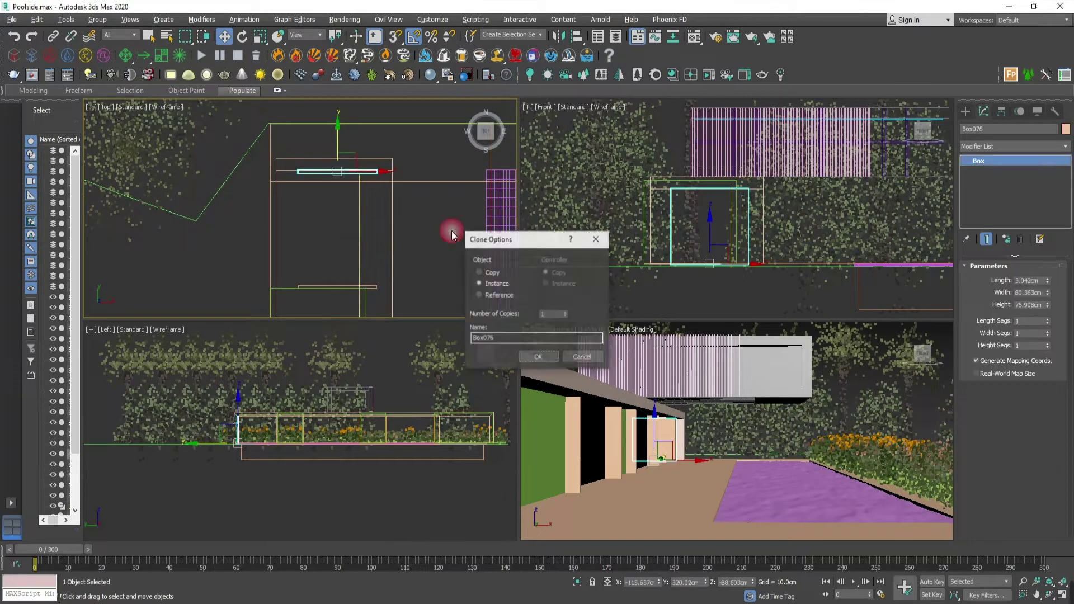
{"action": "left_click", "coordinate": [510, 355]}
{"action": "scroll", "coordinate": [393, 216], "scroll_direction": "up", "scroll_amount": 5}
{"action": "middle_click_drag", "start_coordinate": [411, 176], "coordinate": [410, 95]}
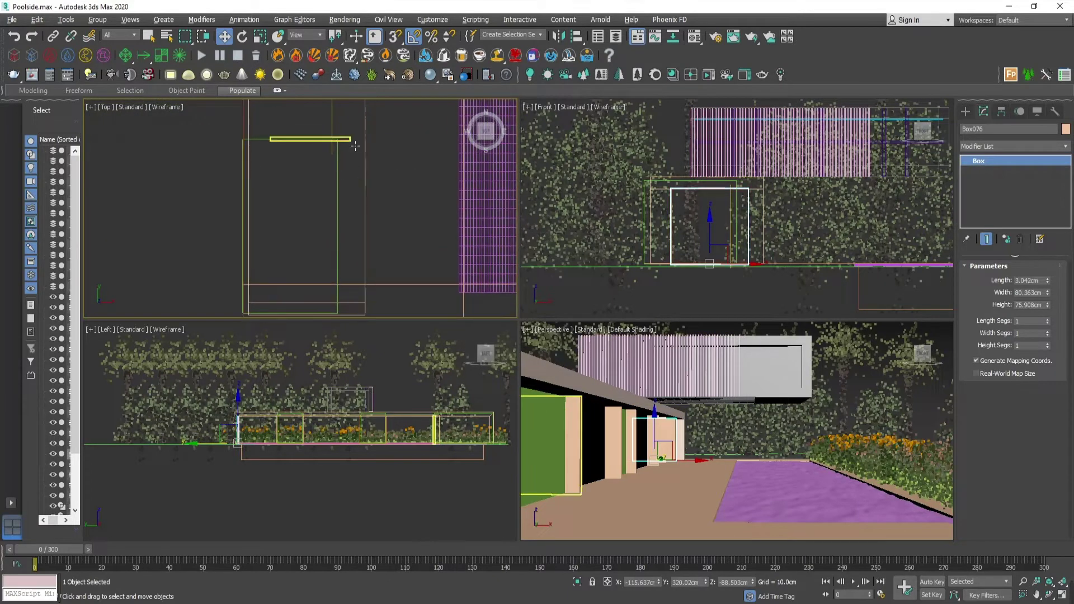
Copy a thin panel to the near end of the frame at Y -391.24 cm and save the scene.
{"action": "left_click", "coordinate": [326, 139]}
{"action": "left_click_drag", "start_coordinate": [311, 115], "coordinate": [314, 259], "text": "shift"}
{"action": "left_click", "coordinate": [565, 364]}
{"action": "right_click", "coordinate": [568, 367]}
{"action": "key", "text": "ctrl+s"}
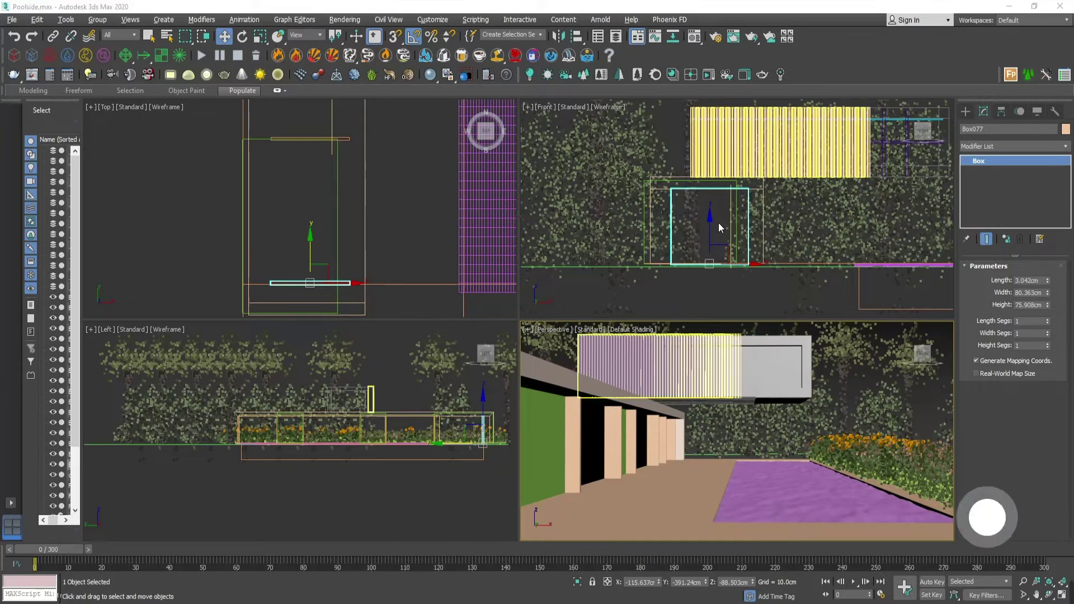
Switch to File Explorer, find the lounger model in the project's 3D models folder, and merge it into the scene.
{"action": "scroll", "coordinate": [353, 223], "scroll_direction": "up", "scroll_amount": 4}
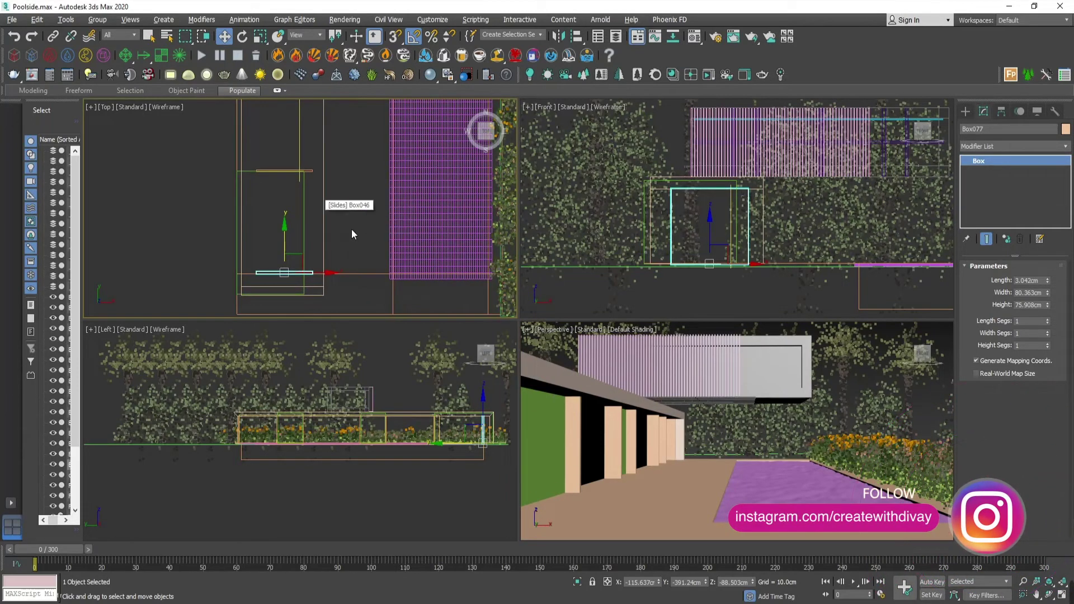
{"action": "middle_click_drag", "start_coordinate": [351, 229], "coordinate": [267, 248]}
{"action": "left_click", "coordinate": [233, 264]}
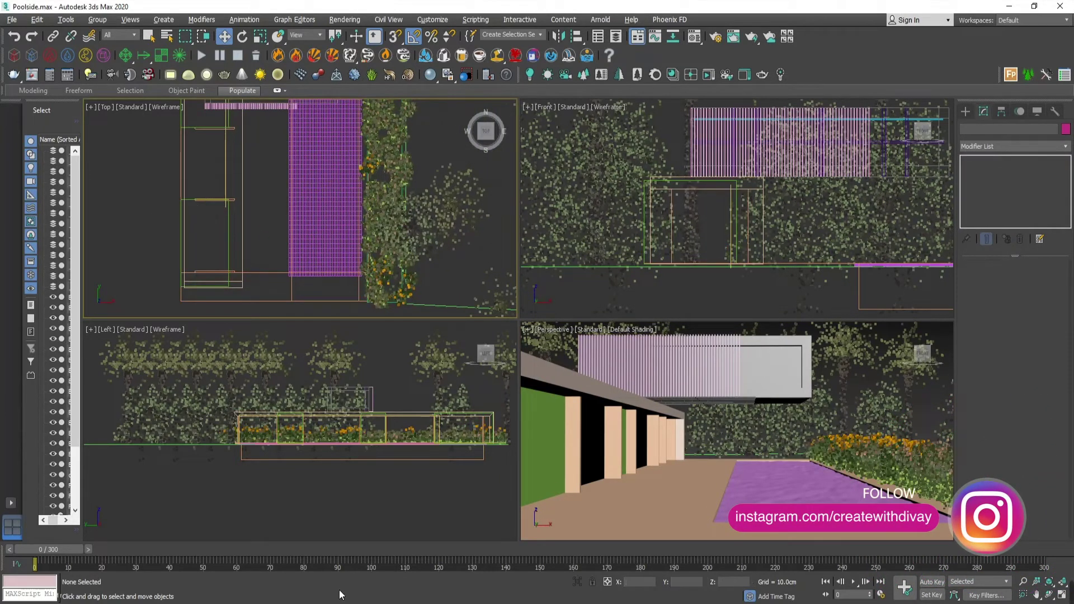
{"action": "left_click", "coordinate": [325, 603]}
{"action": "left_click", "coordinate": [298, 584]}
{"action": "left_click", "coordinate": [9, 39]}
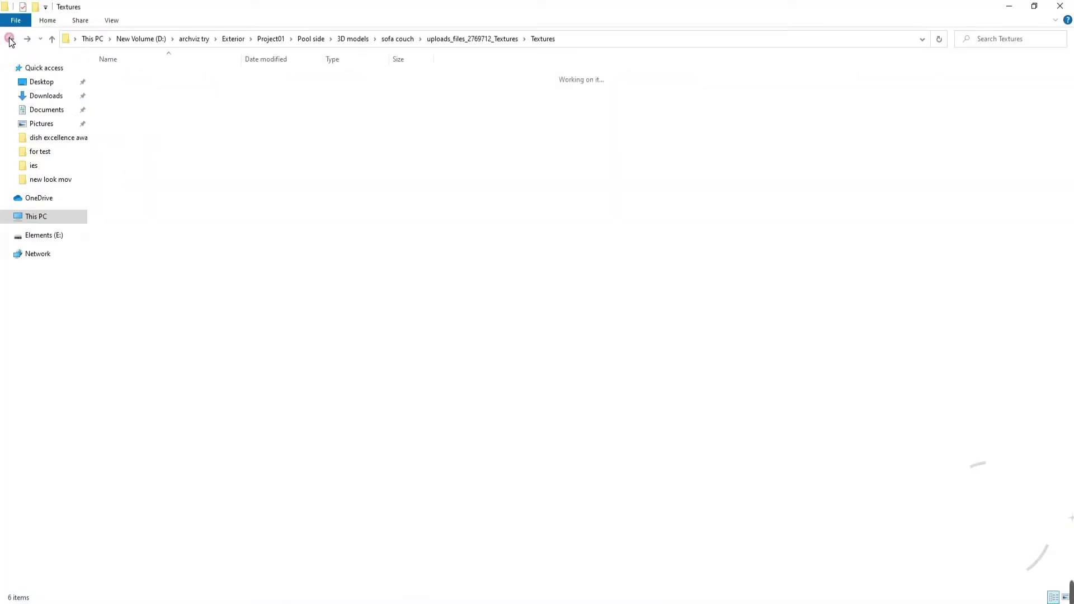
{"action": "left_click", "coordinate": [10, 38]}
{"action": "double_click", "coordinate": [135, 76]}
{"action": "left_click_drag", "start_coordinate": [151, 76], "coordinate": [260, 226]}
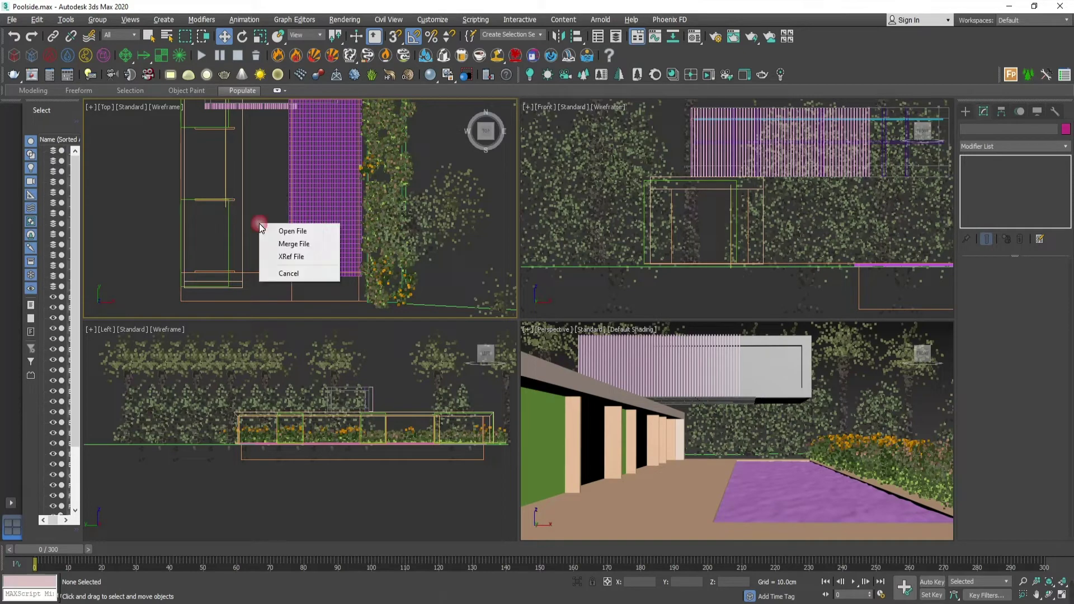
{"action": "left_click", "coordinate": [291, 244]}
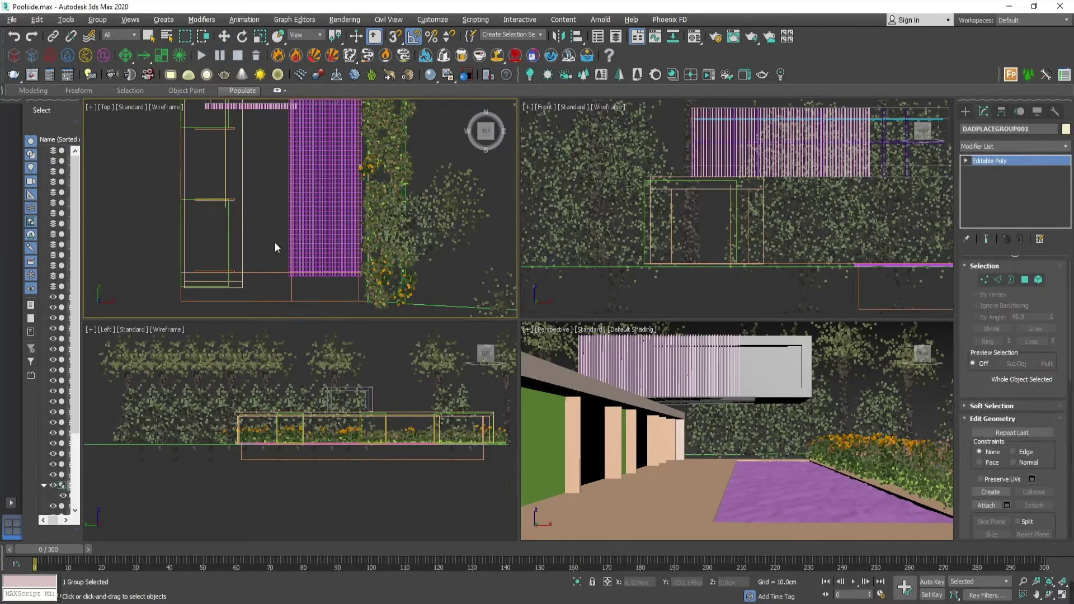
Ungroup the merged lounger and move it in the top view beside the pool, at about X -51 cm, Y -364 cm.
{"action": "key", "text": "ctrl+shift+g"}
{"action": "key", "text": "w"}
{"action": "key", "text": "alt+w"}
{"action": "scroll", "coordinate": [436, 250], "scroll_direction": "up", "scroll_amount": 2}
{"action": "scroll", "coordinate": [459, 227], "scroll_direction": "down", "scroll_amount": 15}
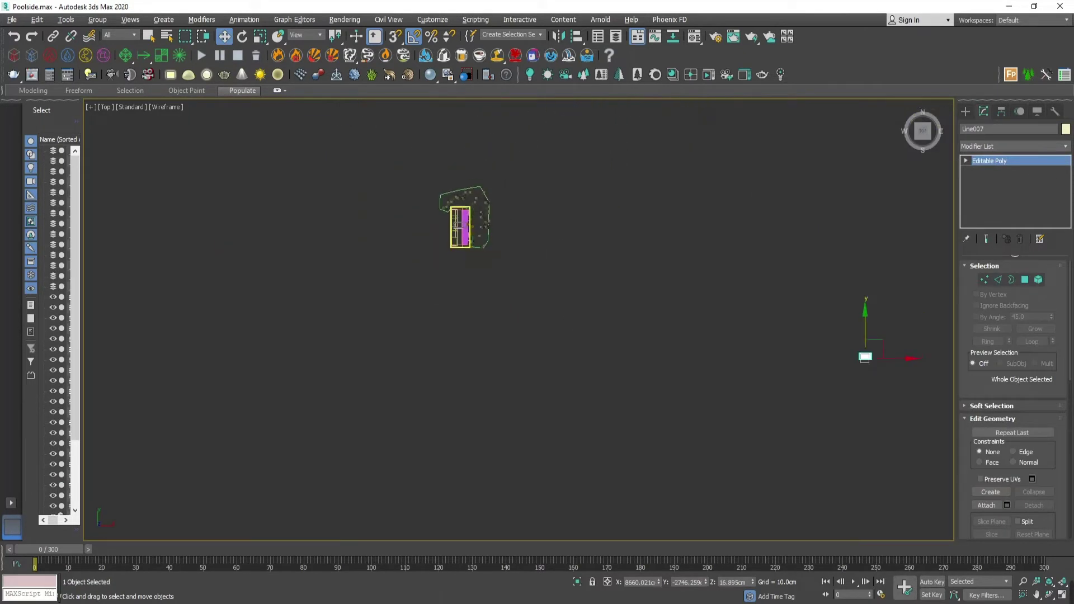
{"action": "scroll", "coordinate": [459, 226], "scroll_direction": "down", "scroll_amount": 3}
{"action": "scroll", "coordinate": [459, 227], "scroll_direction": "up", "scroll_amount": 4}
{"action": "left_click_drag", "start_coordinate": [930, 365], "coordinate": [480, 237]}
{"action": "key", "text": "z"}
{"action": "scroll", "coordinate": [480, 236], "scroll_direction": "up", "scroll_amount": 4}
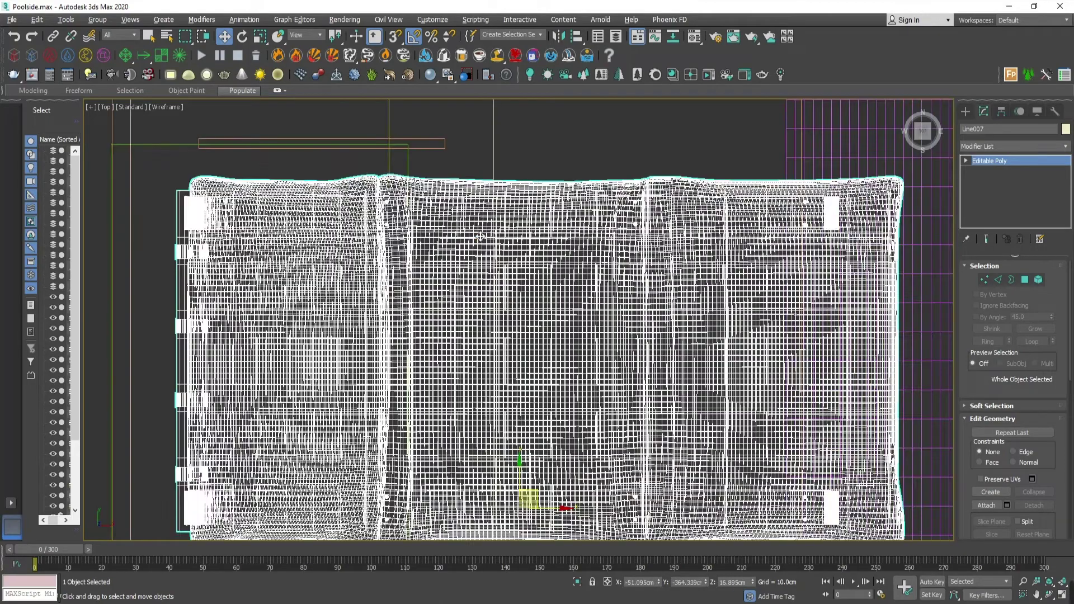
Group the lounger under the name "pool side table".
{"action": "scroll", "coordinate": [480, 237], "scroll_direction": "down", "scroll_amount": 6}
{"action": "left_click", "coordinate": [97, 19]}
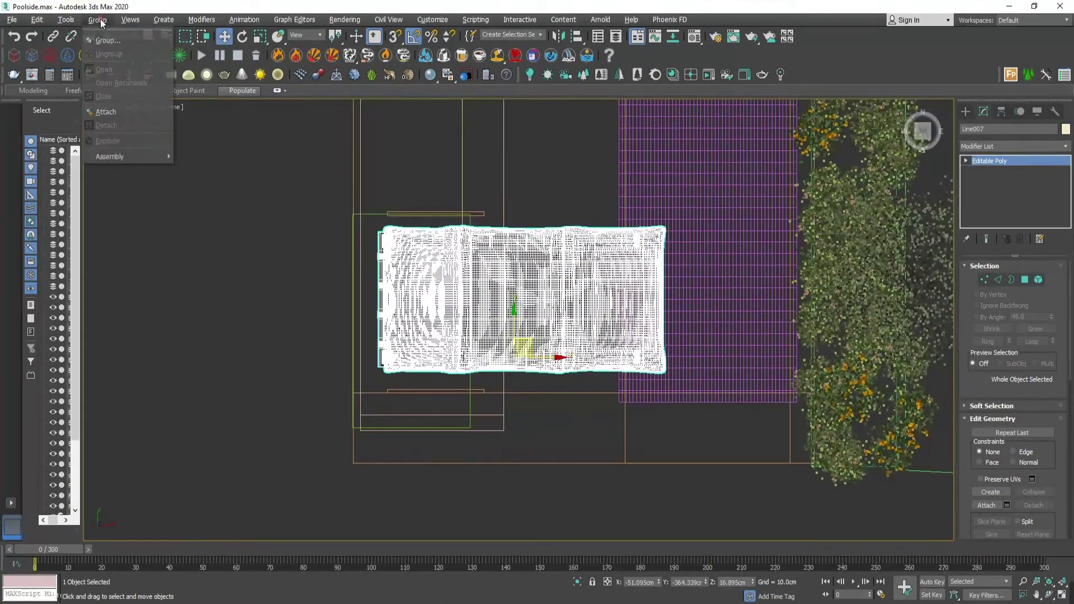
{"action": "left_click", "coordinate": [108, 40]}
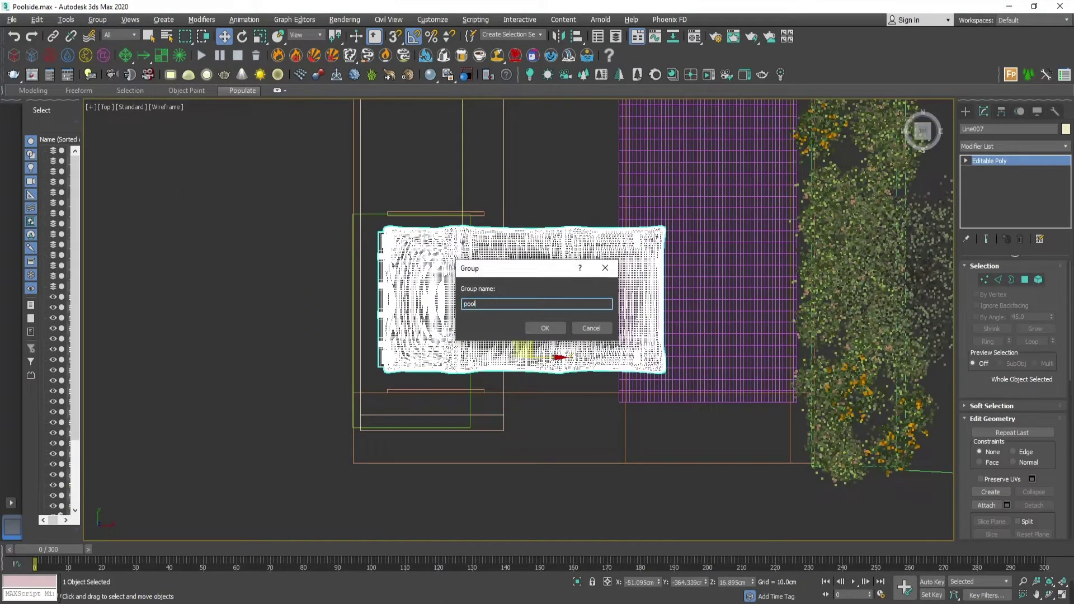
{"action": "type", "text": "pool side table"}
{"action": "key", "text": "Return"}
Scale the lounger group down uniformly and position it between the frame and the pool at X -44.368 cm, Y -318.049 cm.
{"action": "key", "text": "r"}
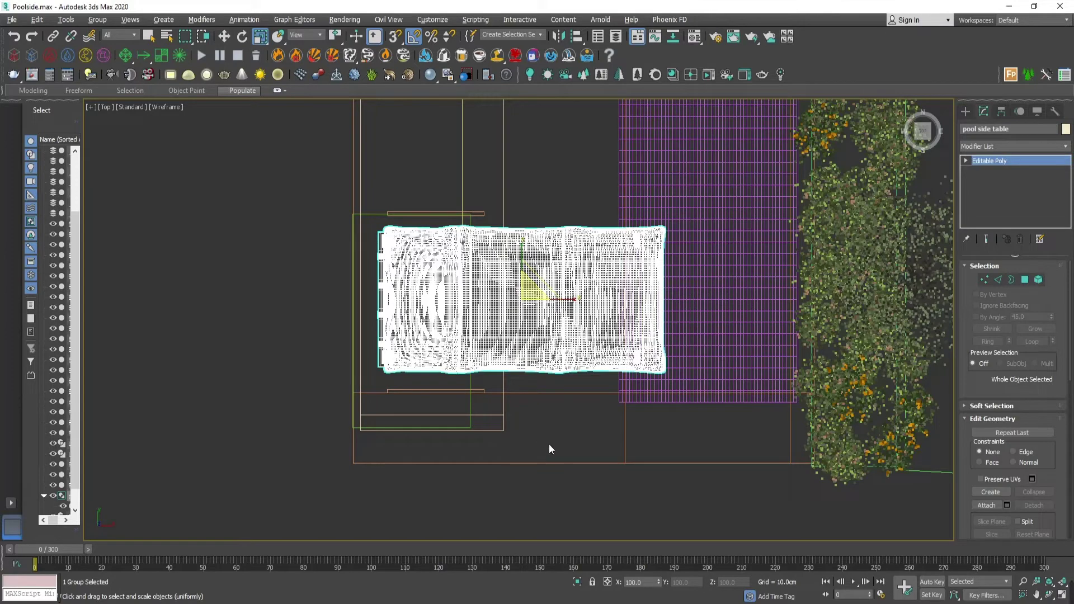
{"action": "scroll", "coordinate": [319, 297], "scroll_direction": "down", "scroll_amount": 3}
{"action": "left_click_drag", "start_coordinate": [465, 269], "coordinate": [447, 401]}
{"action": "key", "text": "w"}
{"action": "key", "text": "alt+w"}
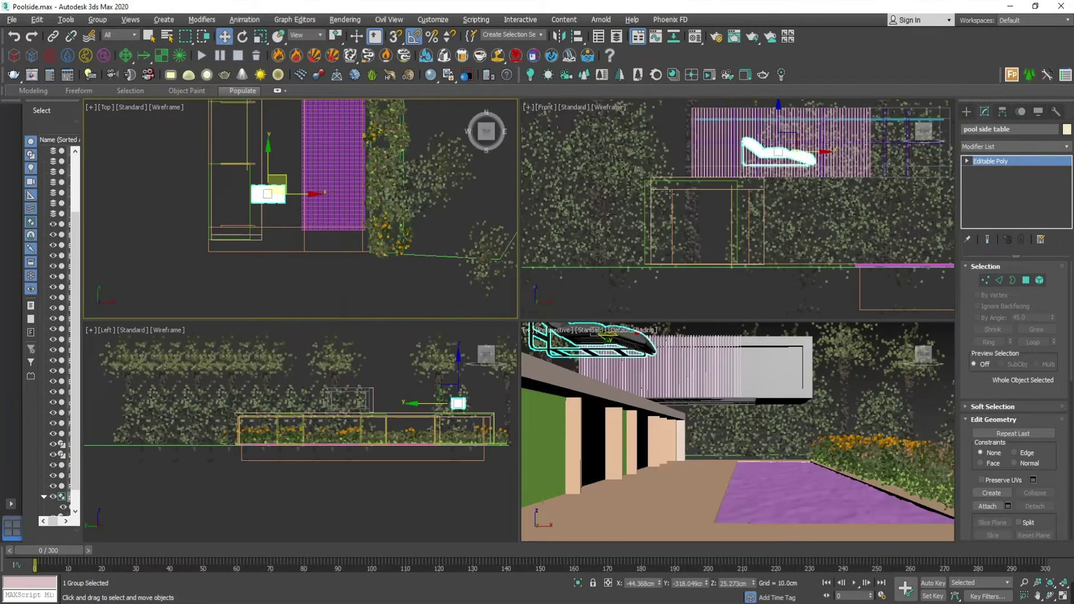
Lower the lounger in the front view so that it stands on the ground, at Z -73.846 cm.
{"action": "key", "text": "alt+w"}
{"action": "left_click_drag", "start_coordinate": [592, 218], "coordinate": [593, 416]}
{"action": "middle_click_drag", "start_coordinate": [593, 416], "coordinate": [495, 385]}
{"action": "scroll", "coordinate": [562, 365], "scroll_direction": "up", "scroll_amount": 4}
{"action": "scroll", "coordinate": [503, 383], "scroll_direction": "up", "scroll_amount": 2}
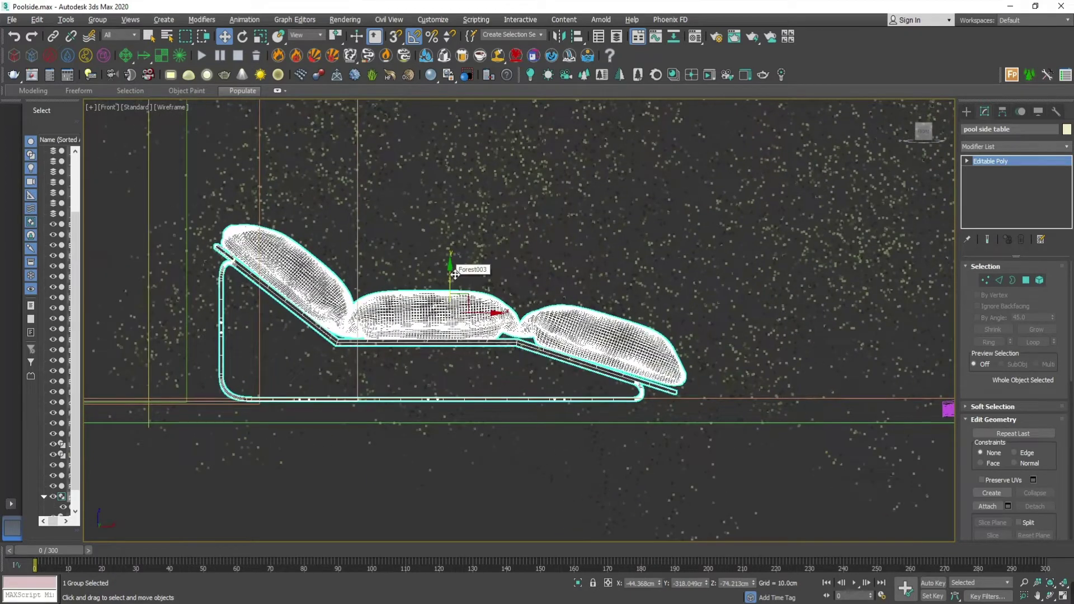
{"action": "left_click_drag", "start_coordinate": [455, 275], "coordinate": [453, 275]}
{"action": "middle_click_drag", "start_coordinate": [577, 407], "coordinate": [554, 388]}
{"action": "key", "text": "alt+w"}
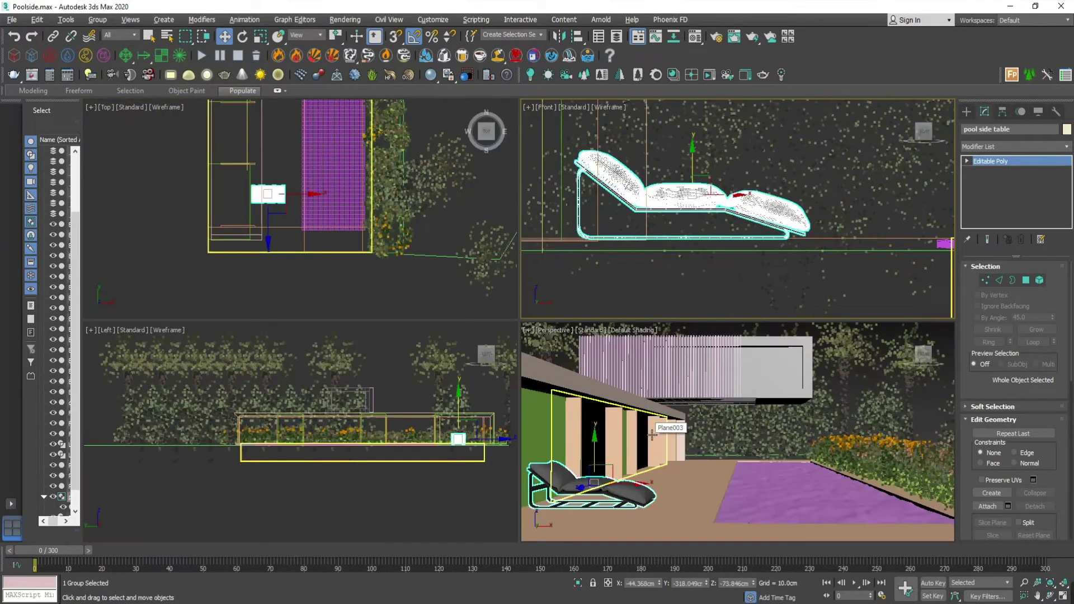
Scale the lounger down further, lower it to Z -79.269 cm, and place an instanced copy farther along the pool at Y -85.454 cm.
{"action": "right_click", "coordinate": [609, 428]}
{"action": "key", "text": "alt+w"}
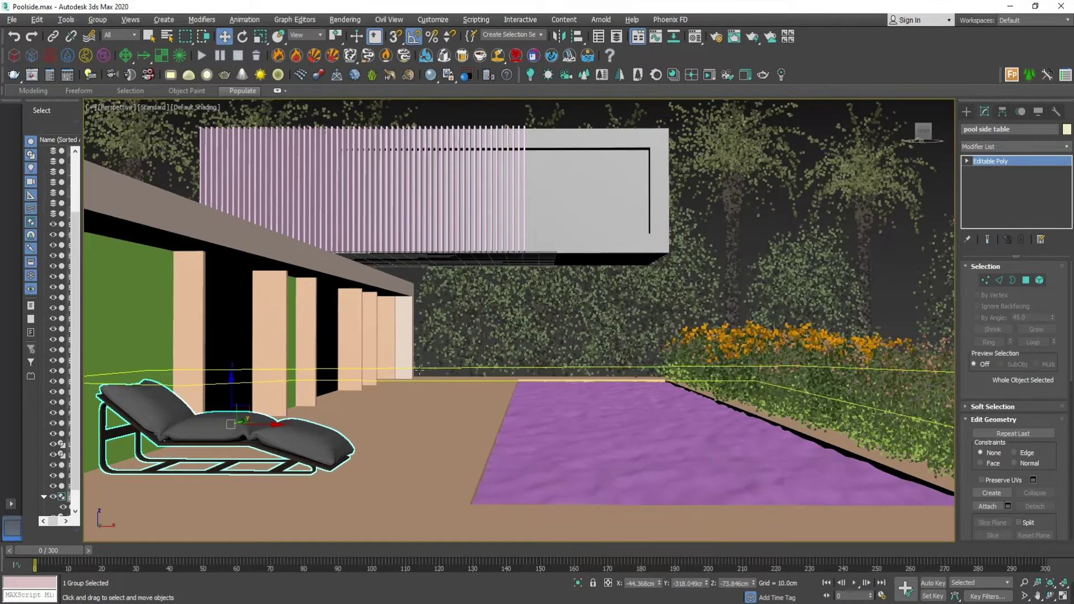
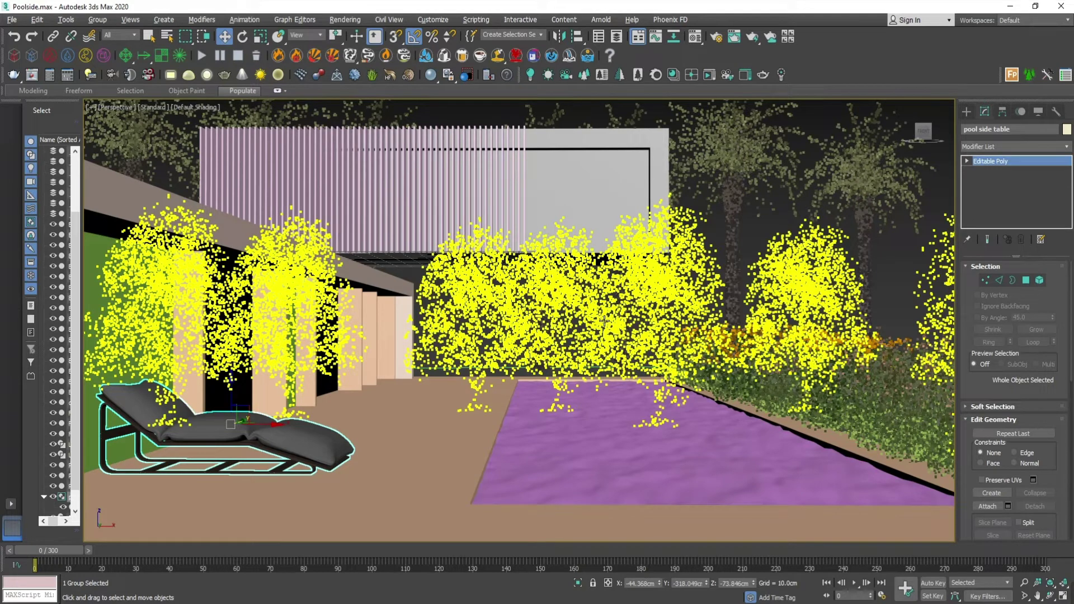
{"action": "key", "text": "r"}
{"action": "left_click_drag", "start_coordinate": [231, 442], "coordinate": [245, 485]}
{"action": "key", "text": "w"}
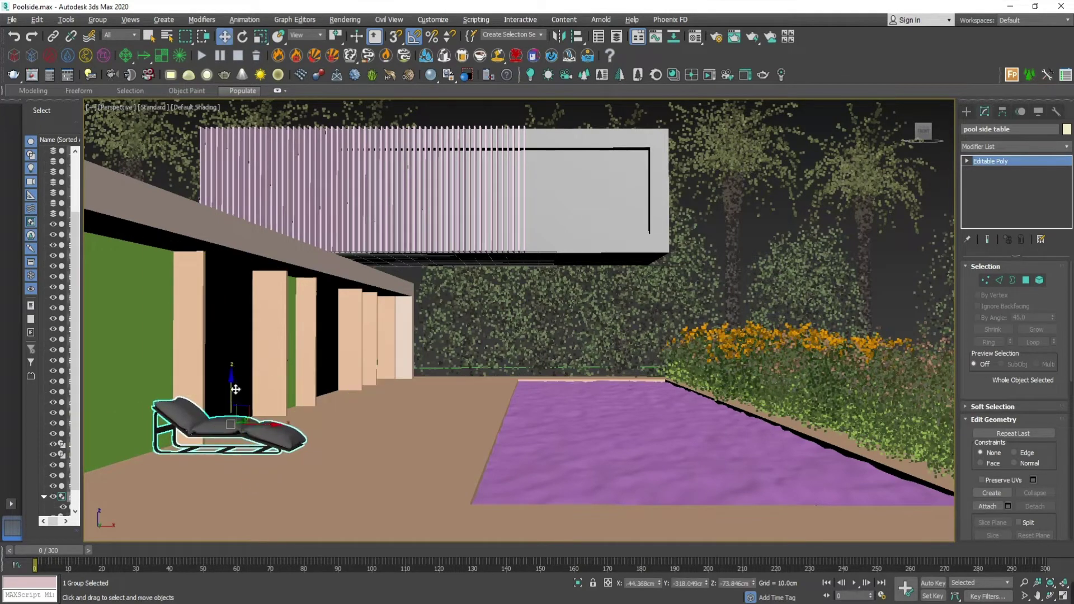
{"action": "mouse_move", "coordinate": [231, 385]}
{"action": "left_mouse_down"}
{"action": "mouse_move", "coordinate": [235, 408]}
{"action": "mouse_move", "coordinate": [182, 451]}
{"action": "mouse_move", "coordinate": [243, 468]}
{"action": "mouse_move", "coordinate": [201, 480]}
{"action": "mouse_move", "coordinate": [247, 432]}
{"action": "mouse_move", "coordinate": [371, 379]}
{"action": "left_mouse_up"}
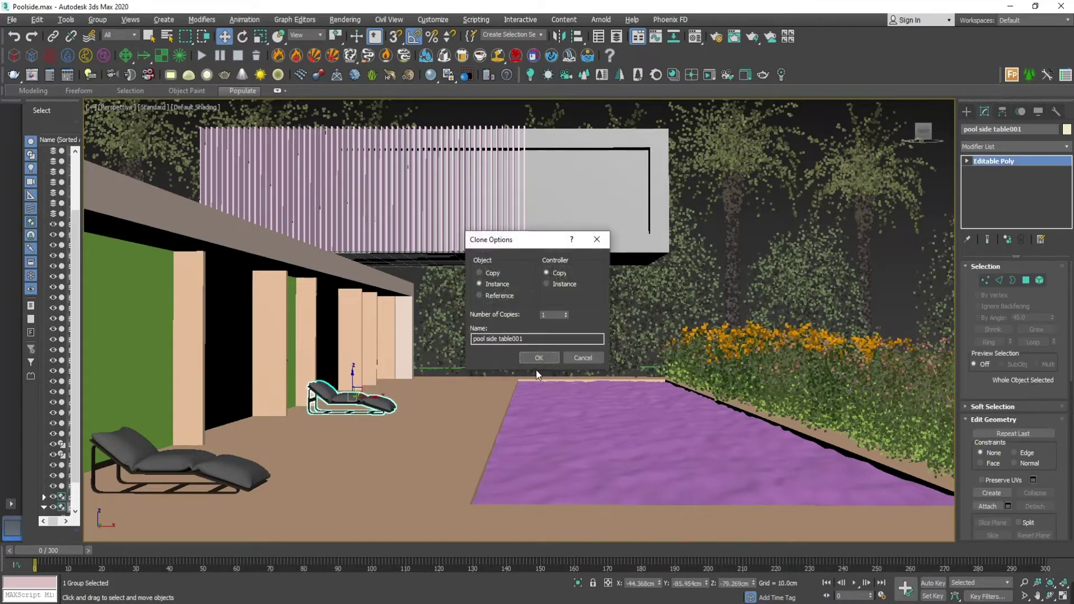
{"action": "left_click", "coordinate": [543, 359]}
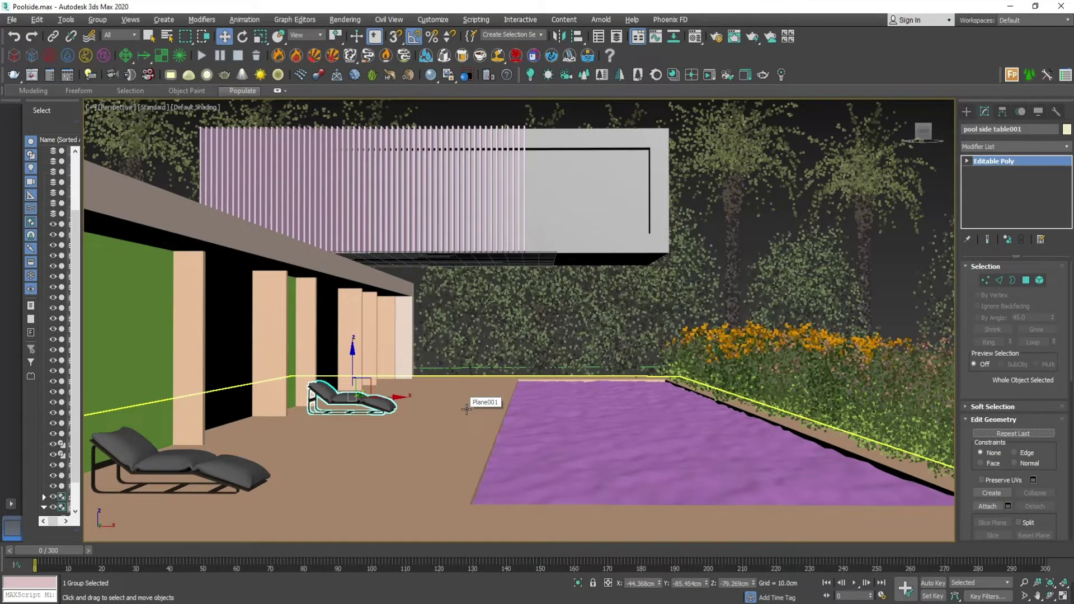
Examine the pool water plane and its Noise settings against the surrounding layout in the top view.
{"action": "key", "text": "alt+w"}
{"action": "middle_click", "coordinate": [436, 261]}
{"action": "key", "text": "alt+w"}
{"action": "middle_click_drag", "start_coordinate": [437, 261], "coordinate": [384, 504]}
{"action": "middle_click_drag", "start_coordinate": [524, 129], "coordinate": [510, 289]}
{"action": "left_click", "coordinate": [510, 282]}
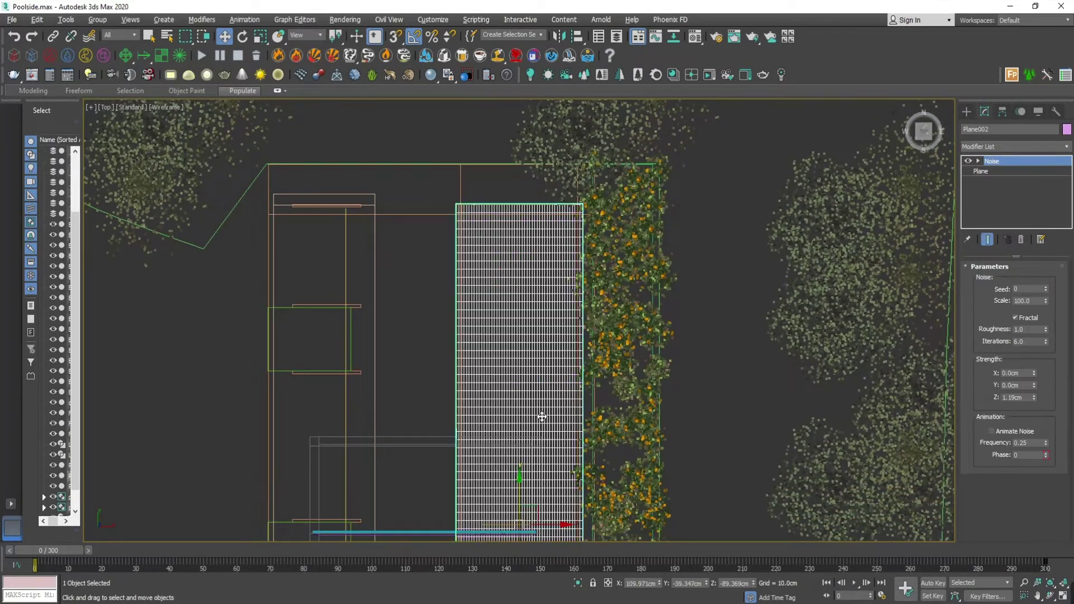
{"action": "middle_click_drag", "start_coordinate": [540, 417], "coordinate": [544, 308]}
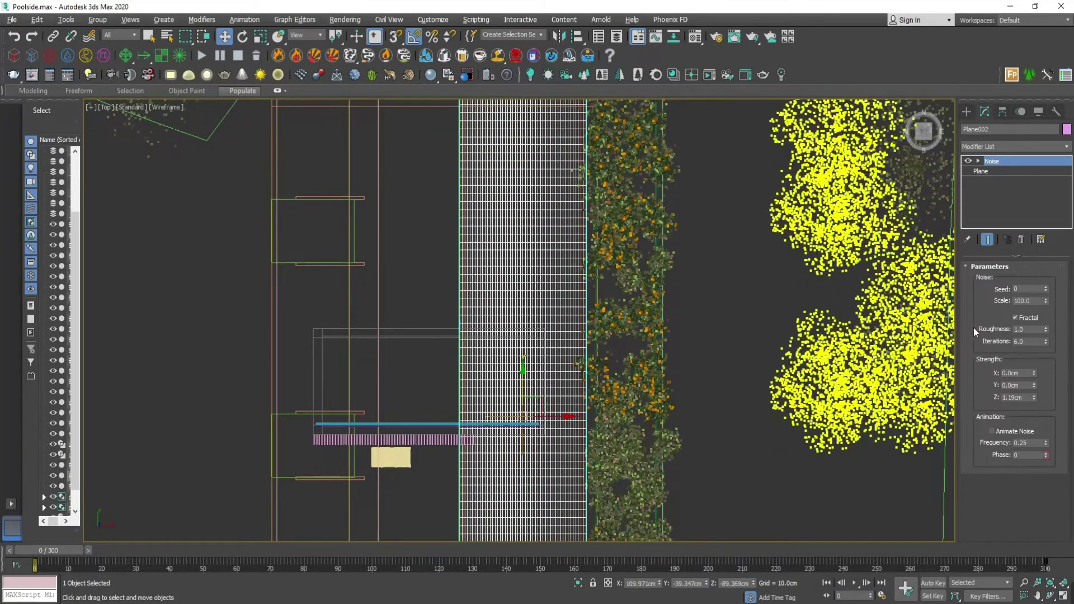
{"action": "scroll", "coordinate": [774, 244], "scroll_direction": "down", "scroll_amount": 2}
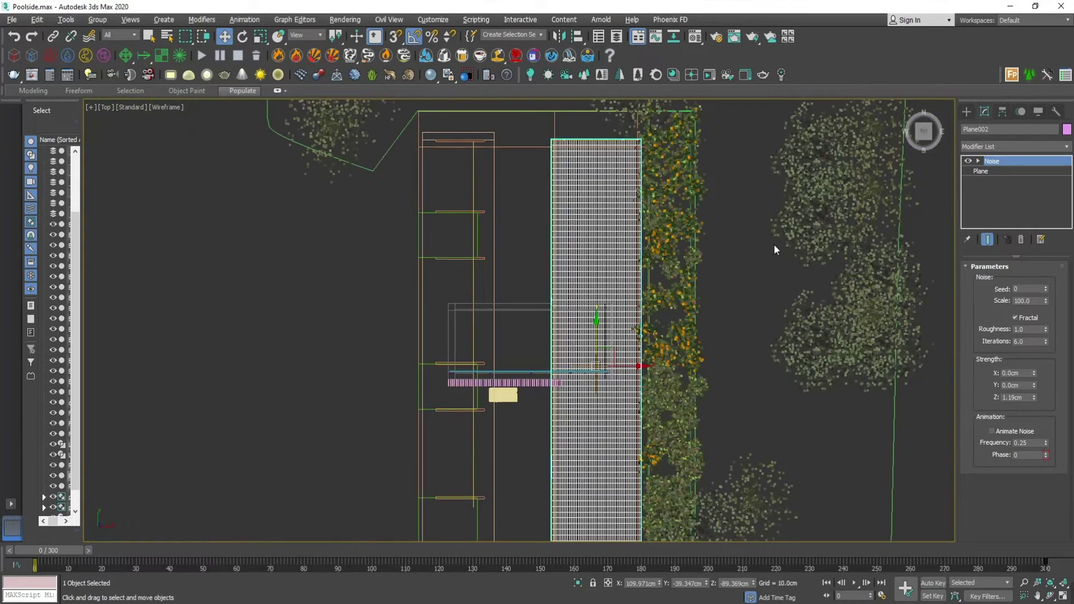
{"action": "middle_click_drag", "start_coordinate": [731, 329], "coordinate": [658, 289]}
{"action": "scroll", "coordinate": [653, 281], "scroll_direction": "down", "scroll_amount": 2}
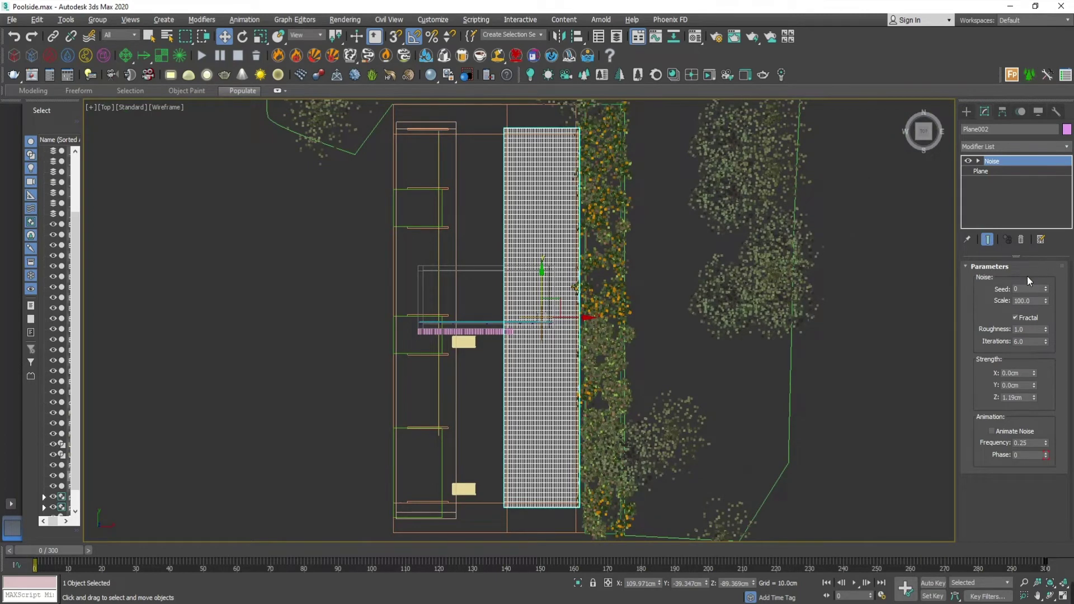
{"action": "middle_click_drag", "start_coordinate": [503, 116], "coordinate": [504, 160]}
Extend the ground plane beyond the pool's far end by moving its end vertices outward along Y in the top view.
{"action": "left_click", "coordinate": [532, 185]}
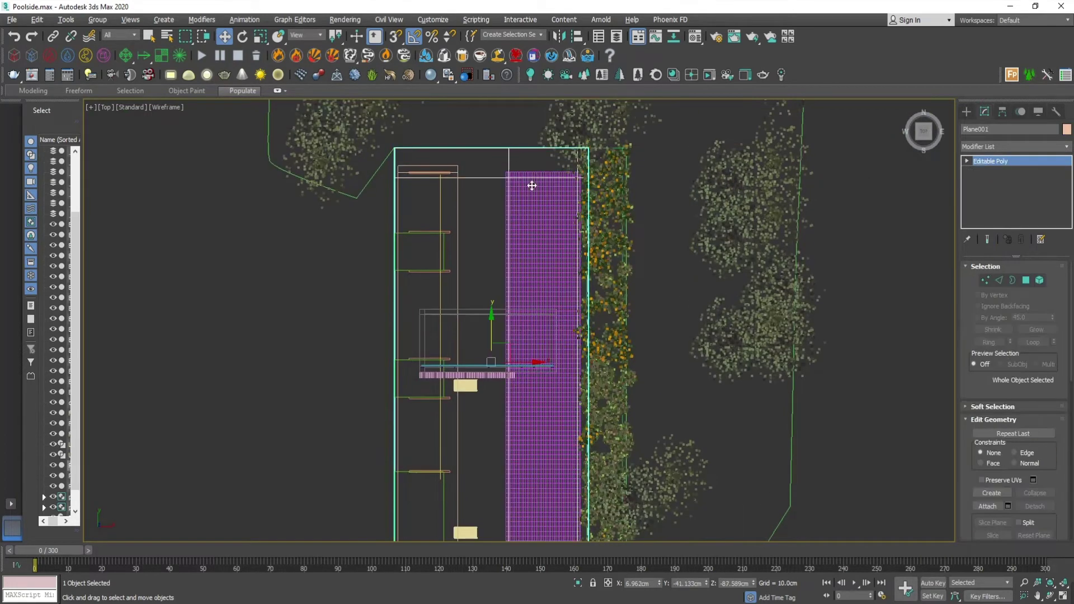
{"action": "left_click", "coordinate": [986, 280]}
{"action": "middle_click_drag", "start_coordinate": [524, 248], "coordinate": [522, 271]}
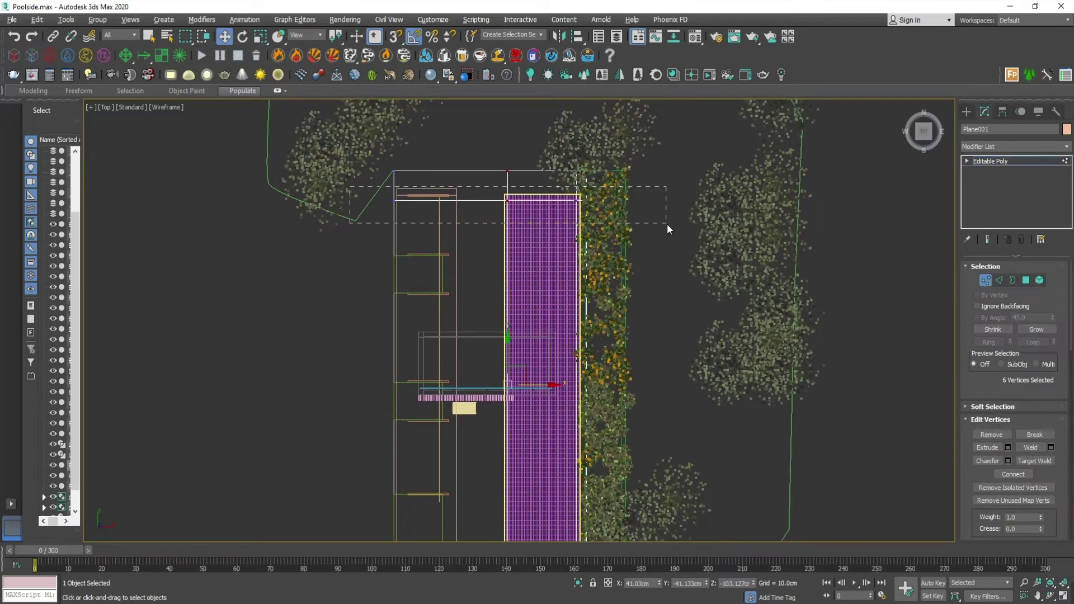
{"action": "left_click_drag", "start_coordinate": [667, 225], "coordinate": [670, 225]}
{"action": "middle_click_drag", "start_coordinate": [674, 186], "coordinate": [670, 267]}
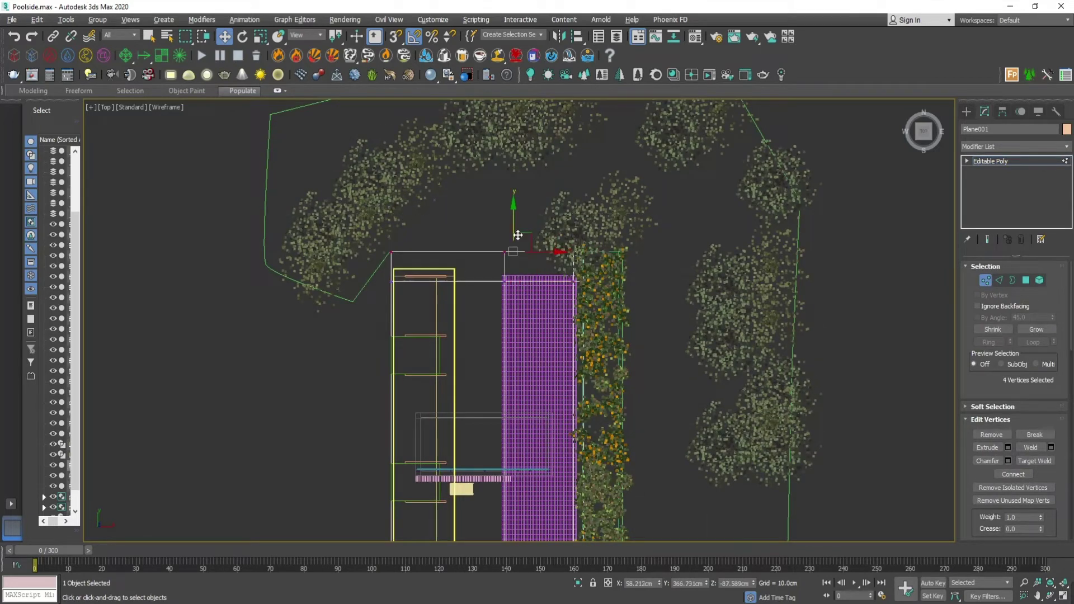
{"action": "left_click_drag", "start_coordinate": [518, 235], "coordinate": [521, 195]}
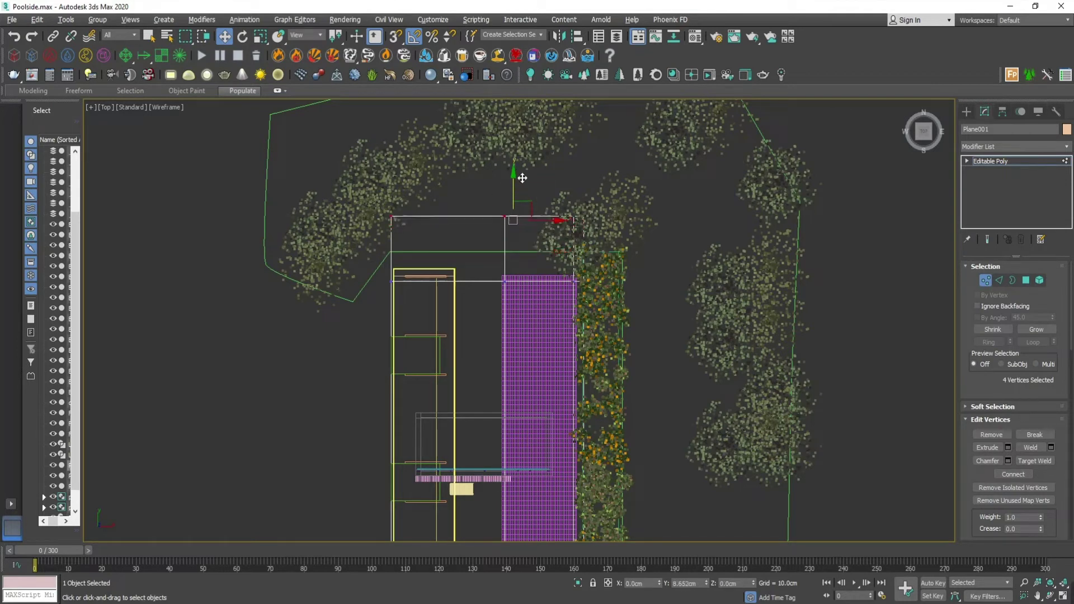
{"action": "left_click", "coordinate": [992, 161]}
Move the inner corner vertices of the surrounding boundary line about 73 cm along Y to meet the extended ground edge.
{"action": "left_click", "coordinate": [372, 277]}
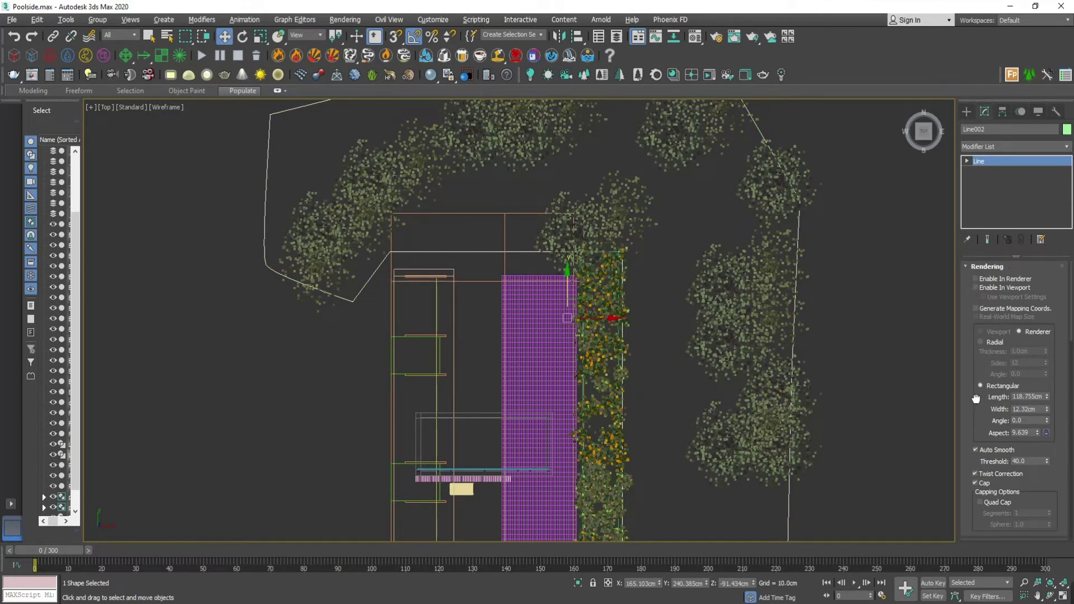
{"action": "scroll", "coordinate": [976, 398], "scroll_direction": "down", "scroll_amount": 3}
{"action": "left_click", "coordinate": [1001, 421]}
{"action": "middle_click_drag", "start_coordinate": [572, 309], "coordinate": [569, 374]}
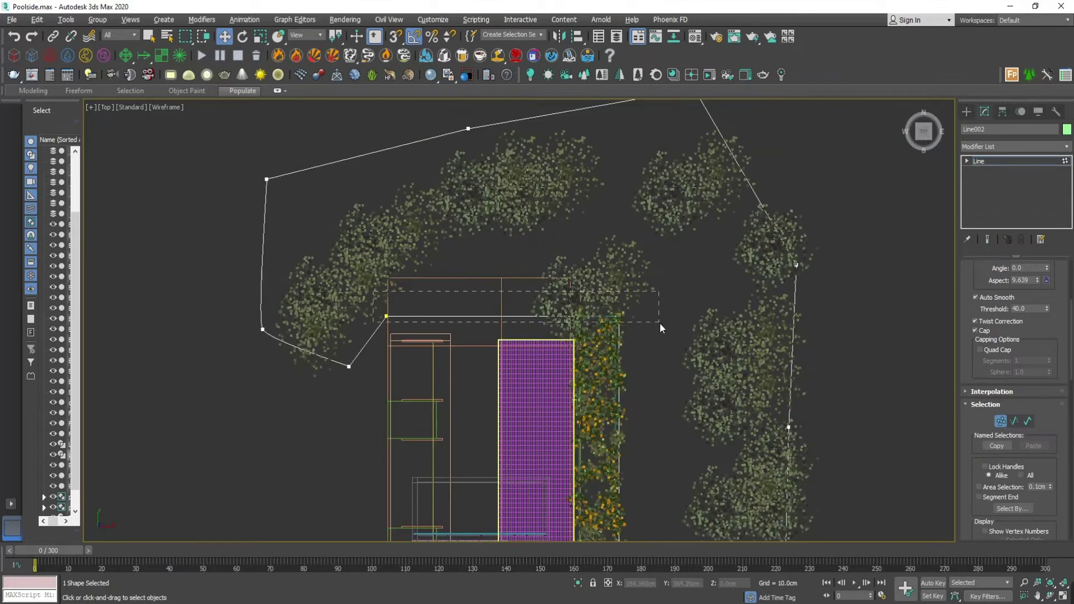
{"action": "left_click_drag", "start_coordinate": [394, 283], "coordinate": [397, 258]}
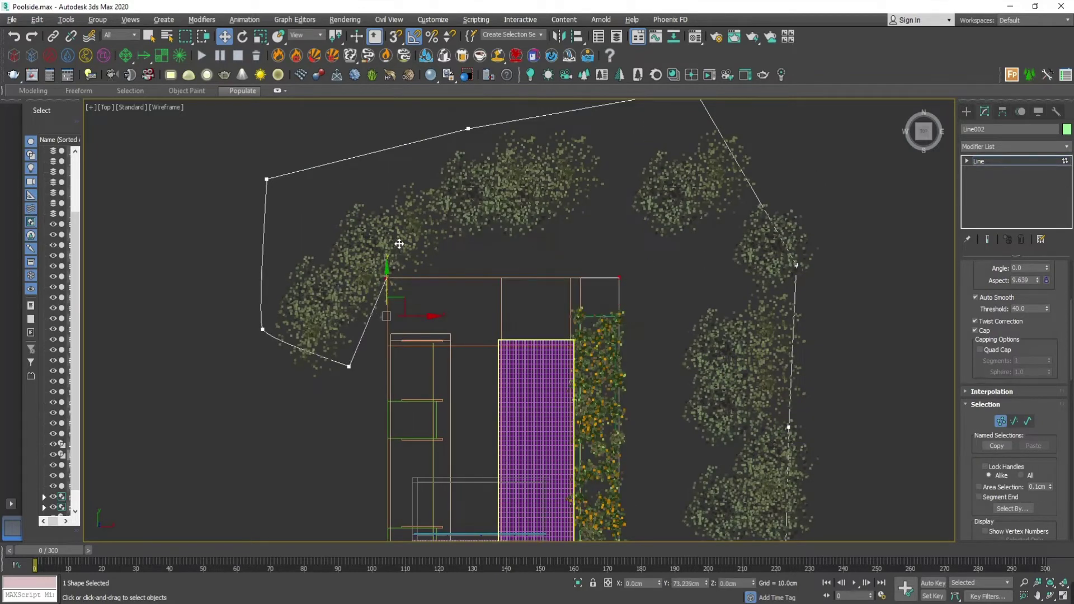
{"action": "left_click", "coordinate": [988, 160]}
Convert the flower bed rectangle to an editable spline and extend its two end vertices to the new ground edge.
{"action": "left_click", "coordinate": [601, 320]}
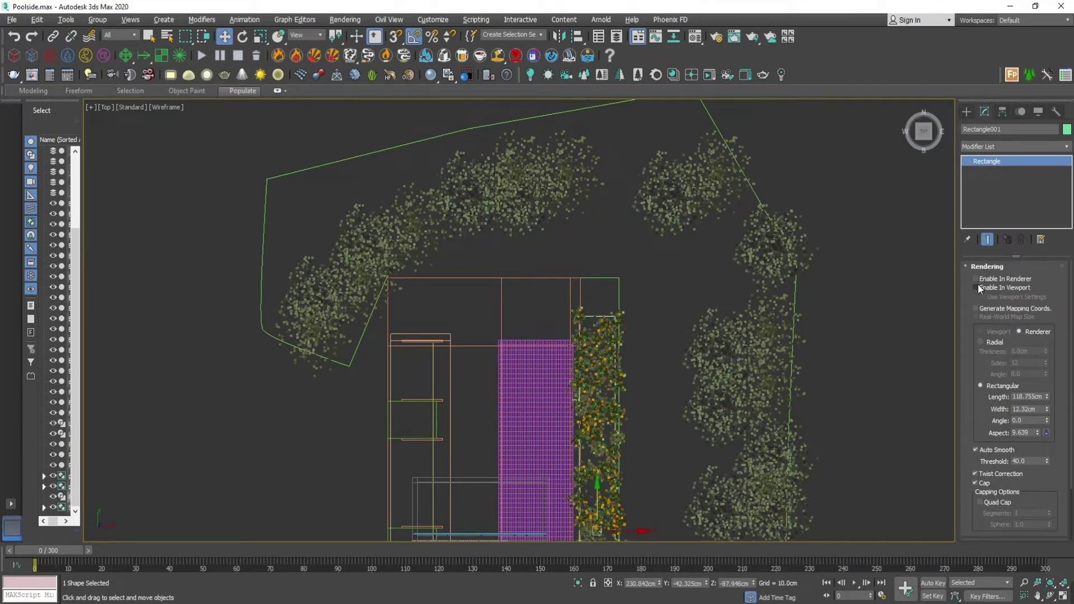
{"action": "left_click_drag", "start_coordinate": [662, 339], "coordinate": [658, 338]}
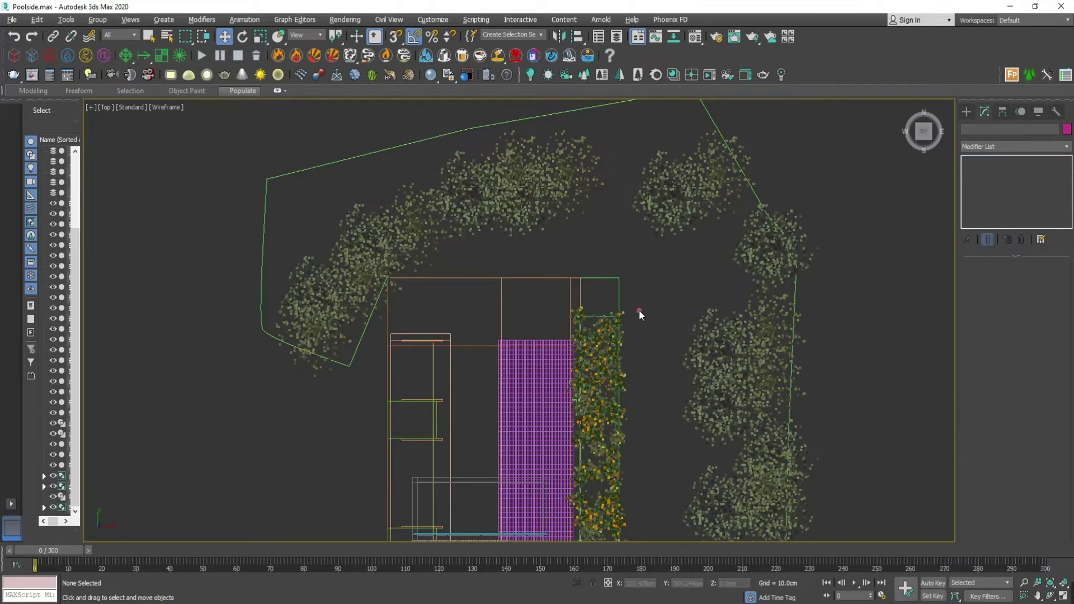
{"action": "left_click", "coordinate": [599, 322]}
{"action": "right_click", "coordinate": [1001, 163]}
{"action": "left_click", "coordinate": [1013, 236]}
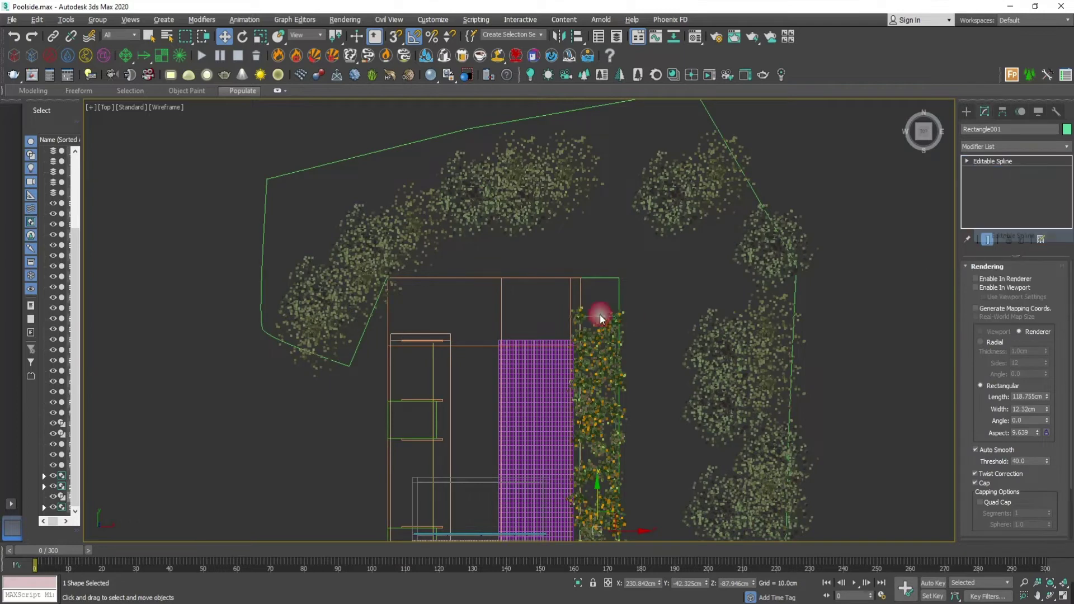
{"action": "key", "text": "1"}
{"action": "left_click_drag", "start_coordinate": [569, 298], "coordinate": [627, 322]}
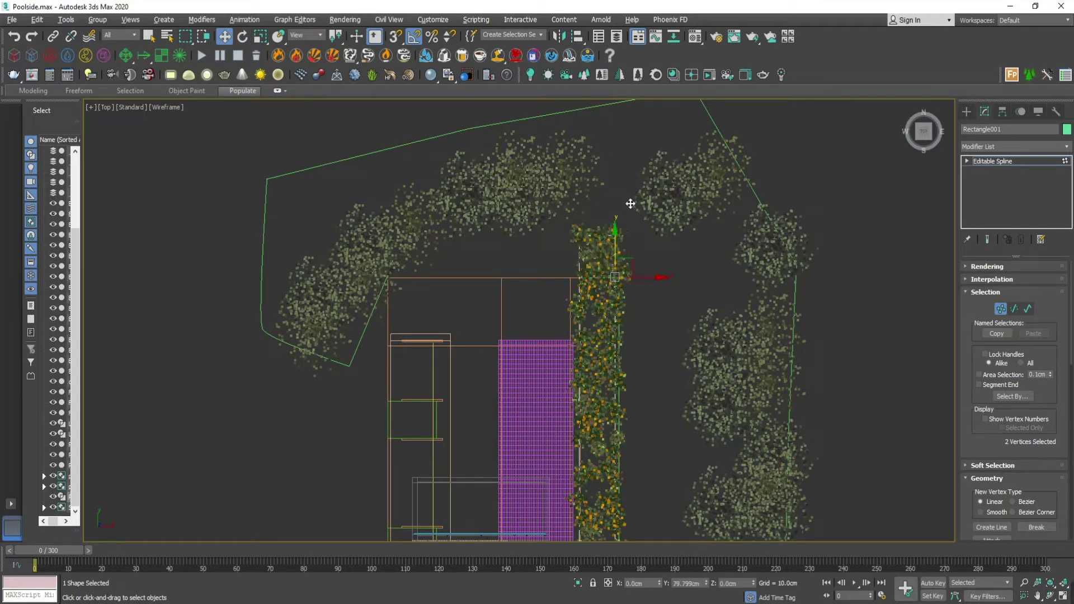
{"action": "left_click_drag", "start_coordinate": [633, 189], "coordinate": [642, 111]}
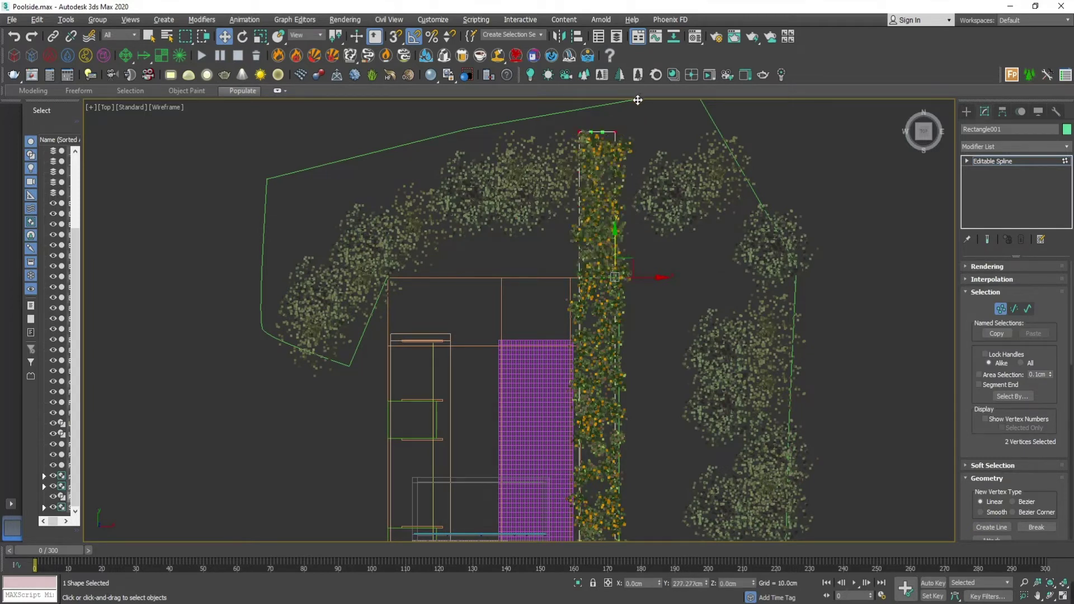
{"action": "left_click", "coordinate": [579, 135]}
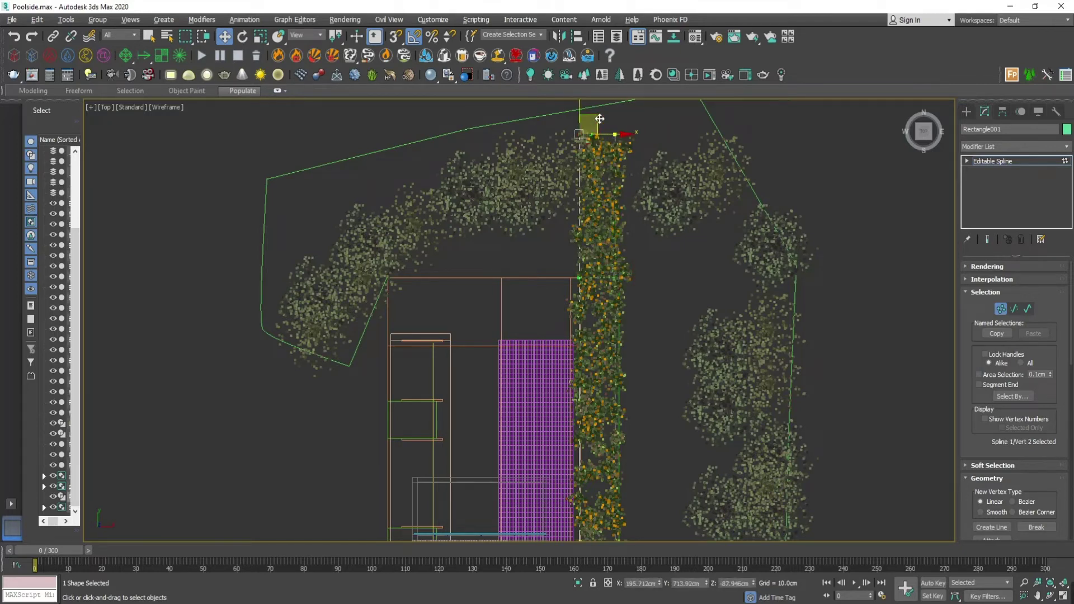
{"action": "left_click_drag", "start_coordinate": [596, 120], "coordinate": [407, 257]}
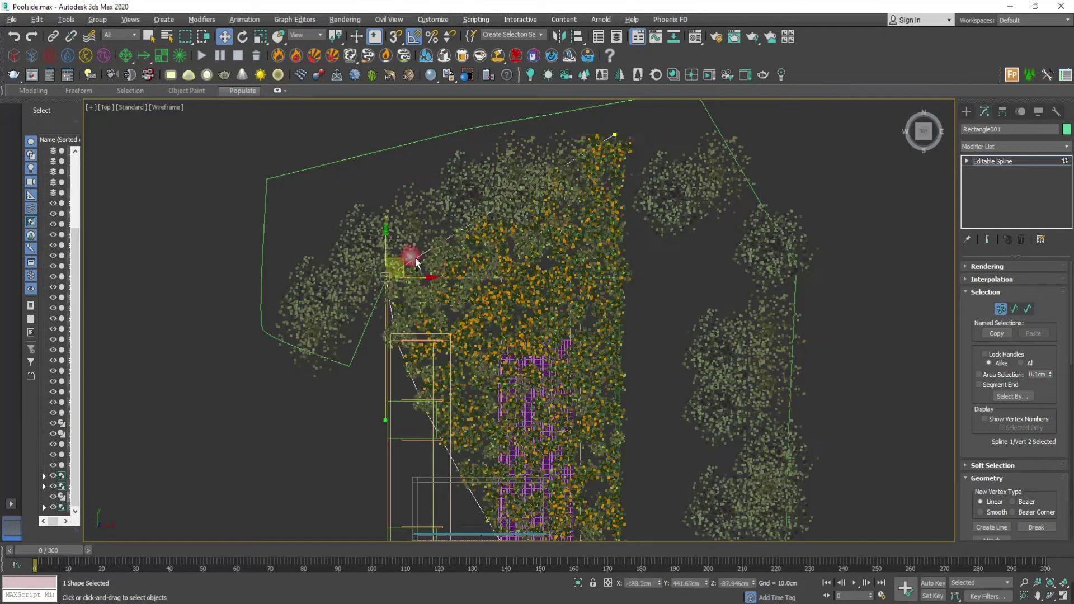
{"action": "key", "text": "ctrl+z"}
{"action": "key", "text": "ctrl+z"}
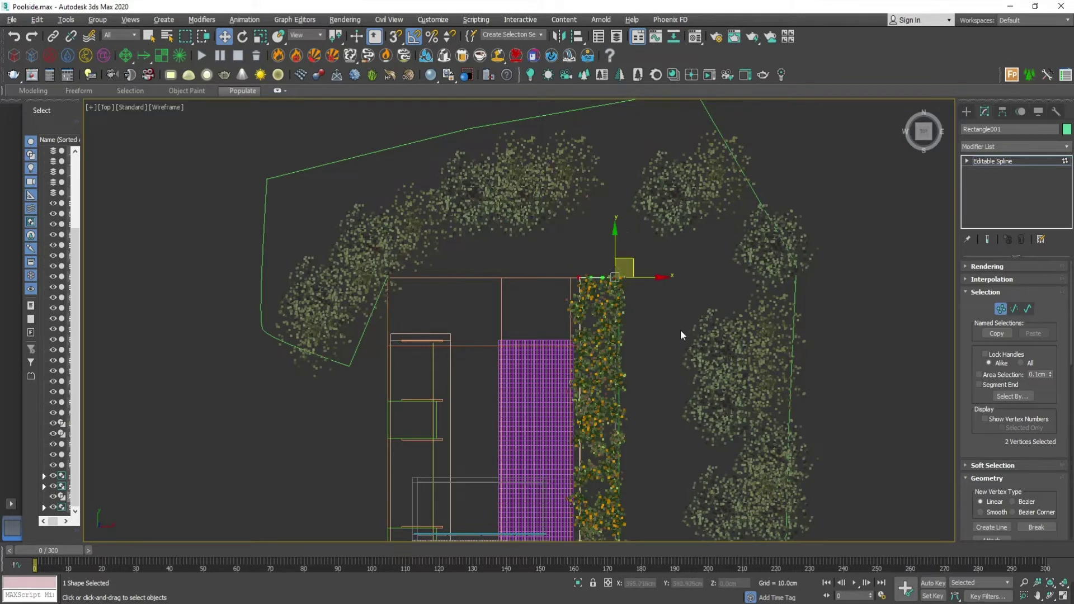
Finish editing the flower bed spline, return to the perspective view and save the scene.
{"action": "left_click", "coordinate": [1010, 163]}
{"action": "middle_click_drag", "start_coordinate": [647, 415], "coordinate": [595, 178]}
{"action": "middle_click_drag", "start_coordinate": [662, 396], "coordinate": [668, 352]}
{"action": "key", "text": "p"}
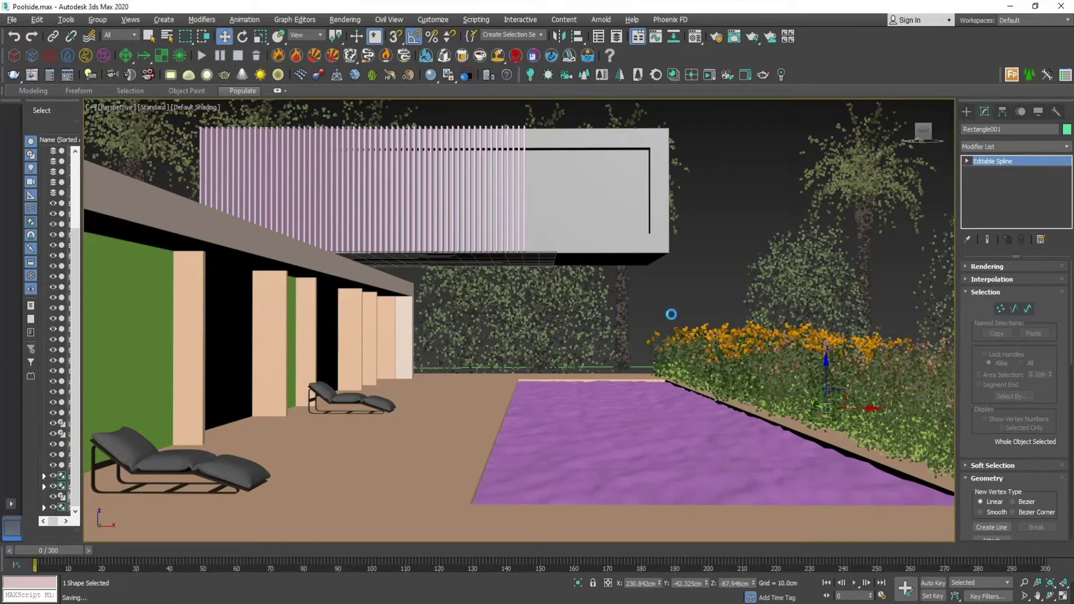
{"action": "left_click", "coordinate": [671, 277]}
Browse the project's 3D models to the sofa couch folder and look through its Textures folder.
{"action": "key", "text": "alt+w"}
{"action": "key", "text": "alt+w"}
{"action": "middle_click_drag", "start_coordinate": [406, 185], "coordinate": [394, 425]}
{"action": "scroll", "coordinate": [484, 224], "scroll_direction": "up", "scroll_amount": 3}
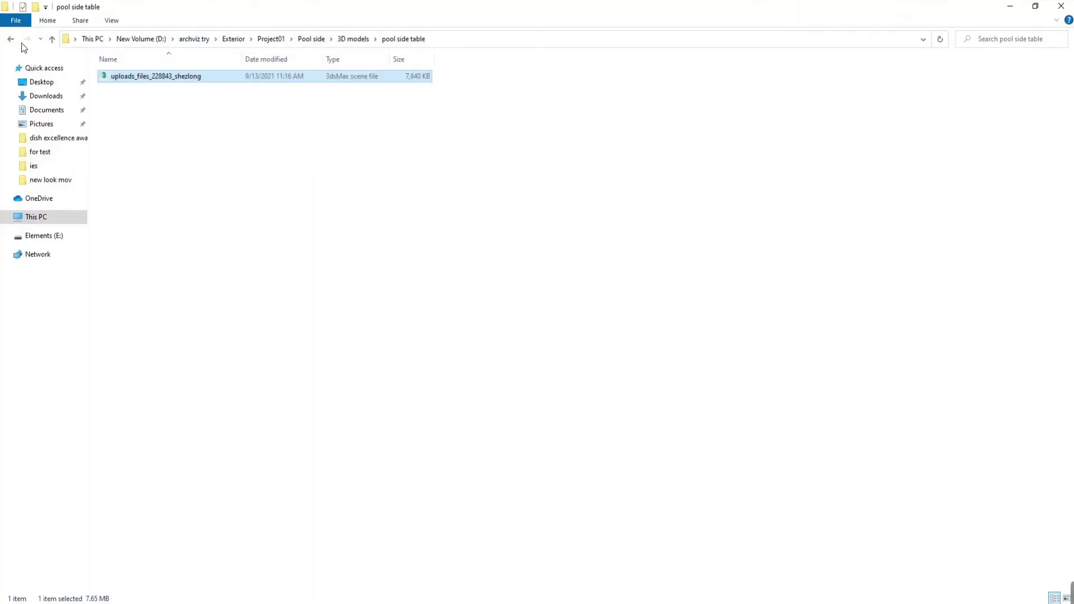
{"action": "left_click", "coordinate": [10, 39]}
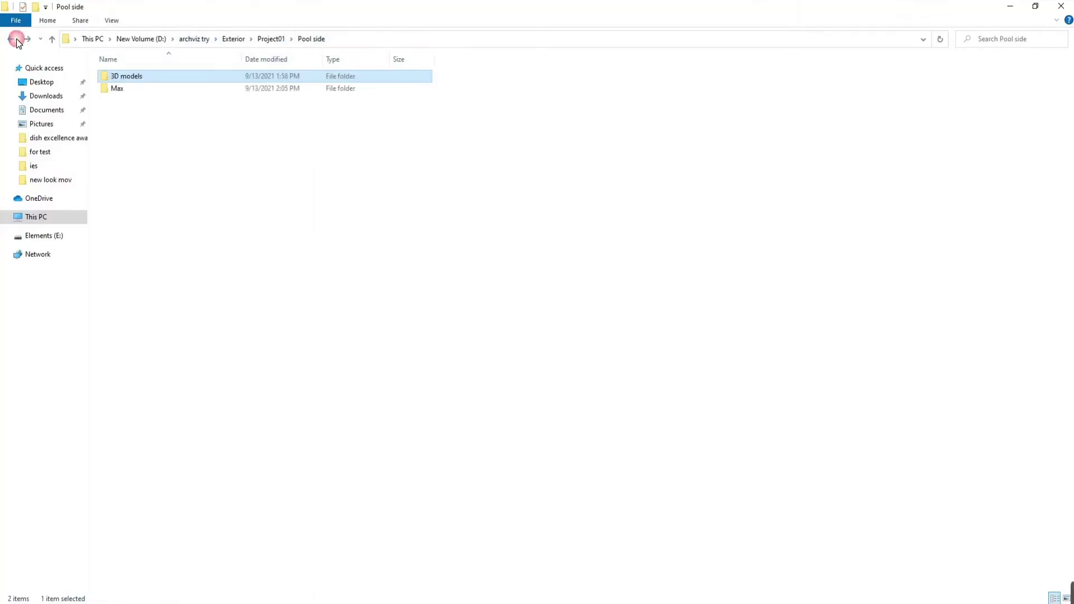
{"action": "double_click", "coordinate": [126, 75]}
{"action": "double_click", "coordinate": [140, 87]}
{"action": "double_click", "coordinate": [146, 76]}
{"action": "double_click", "coordinate": [124, 77]}
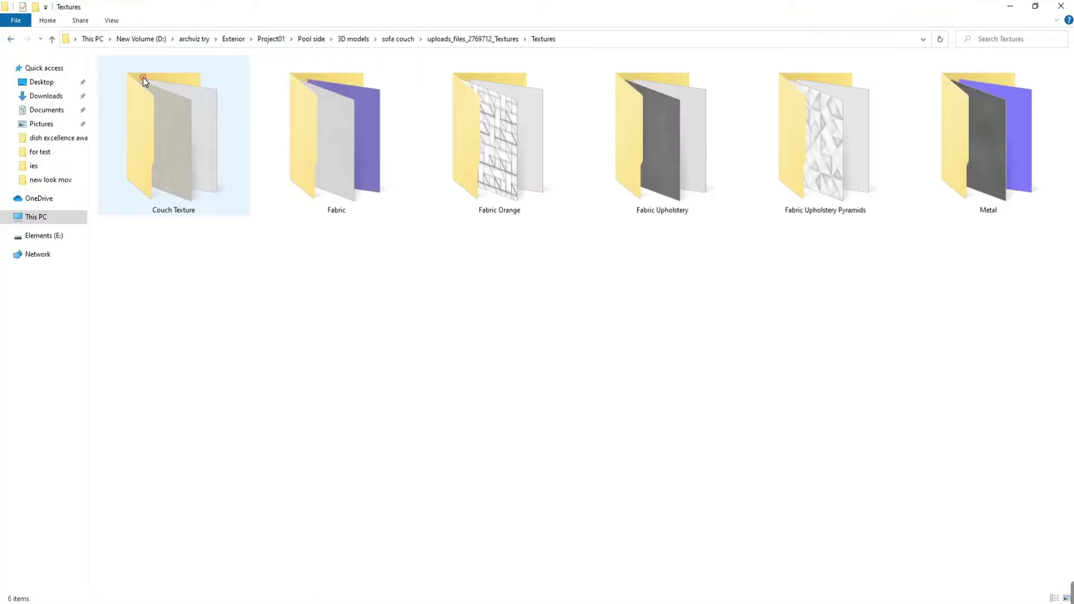
{"action": "left_click", "coordinate": [11, 39]}
{"action": "left_click", "coordinate": [11, 39]}
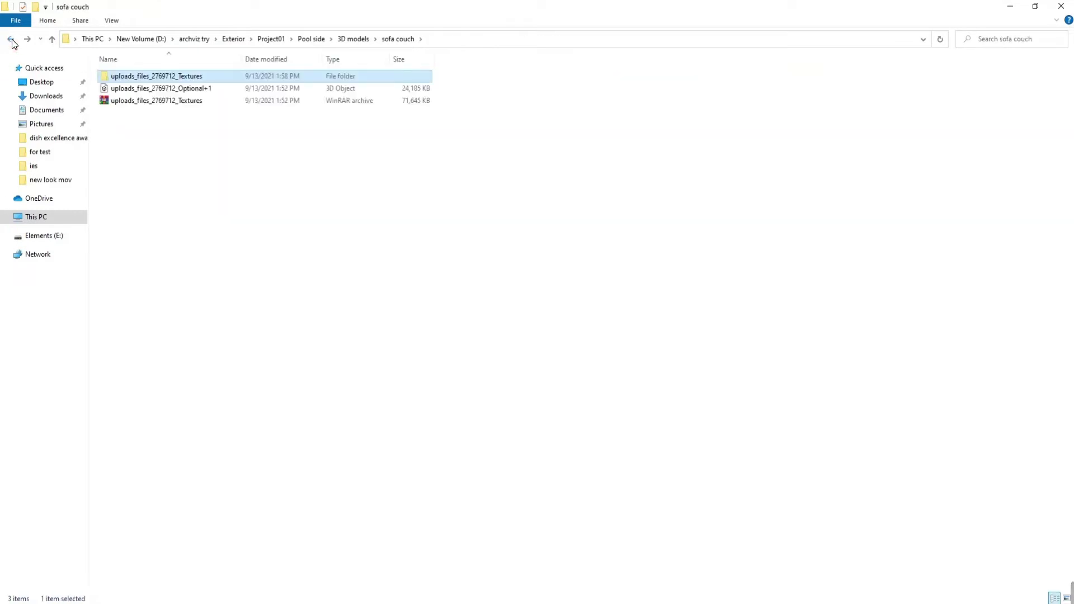
Import the uploads_files_2769712_Optional+1 model from the sofa couch folder into the top view.
{"action": "left_click", "coordinate": [160, 89]}
{"action": "left_click_drag", "start_coordinate": [159, 93], "coordinate": [497, 275]}
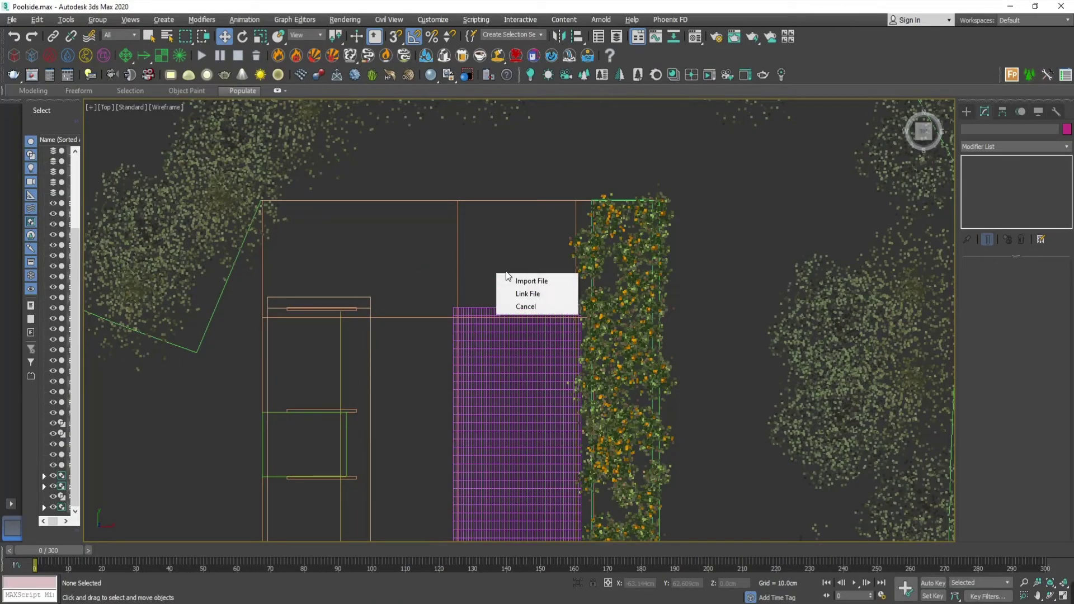
{"action": "left_click", "coordinate": [524, 281]}
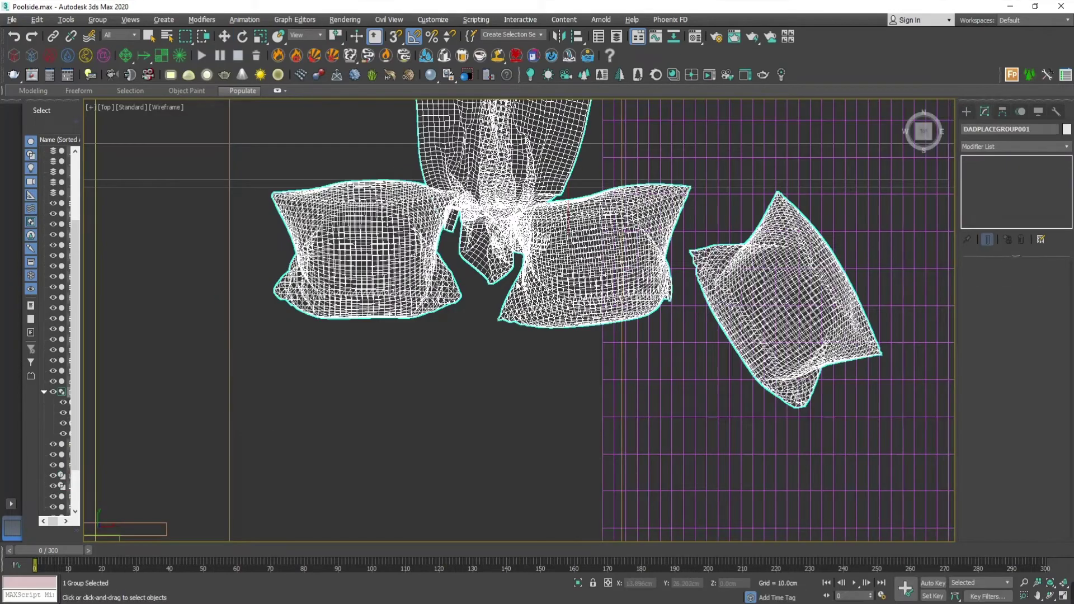
Place the imported cushions in the scene, lower them in the perspective view, and delete them.
{"action": "left_click", "coordinate": [512, 327]}
{"action": "middle_click_drag", "start_coordinate": [544, 320], "coordinate": [542, 369]}
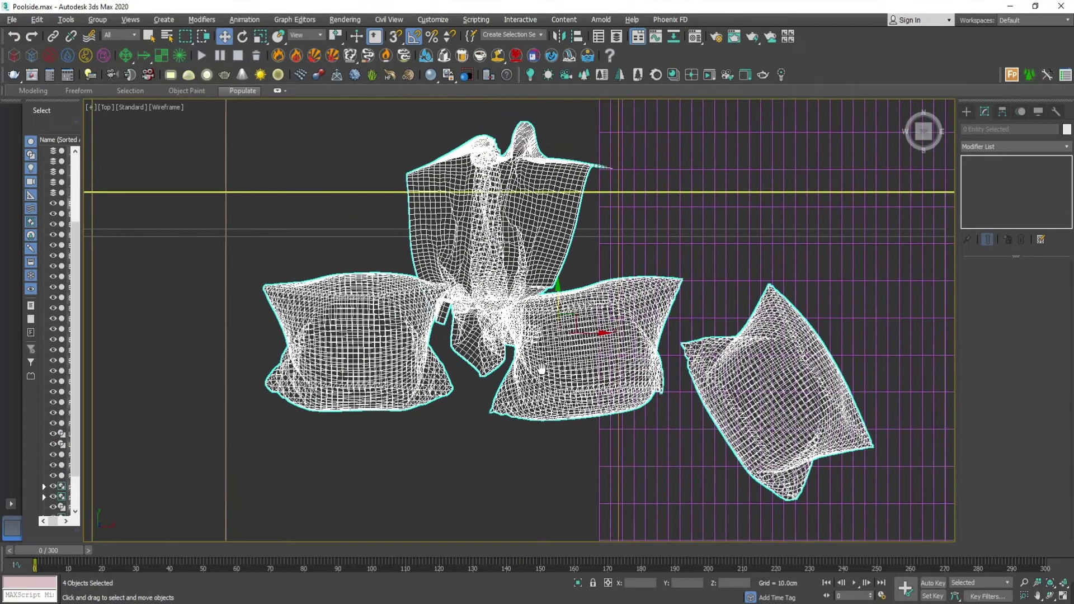
{"action": "scroll", "coordinate": [542, 358], "scroll_direction": "down", "scroll_amount": 10}
{"action": "key", "text": "alt+w"}
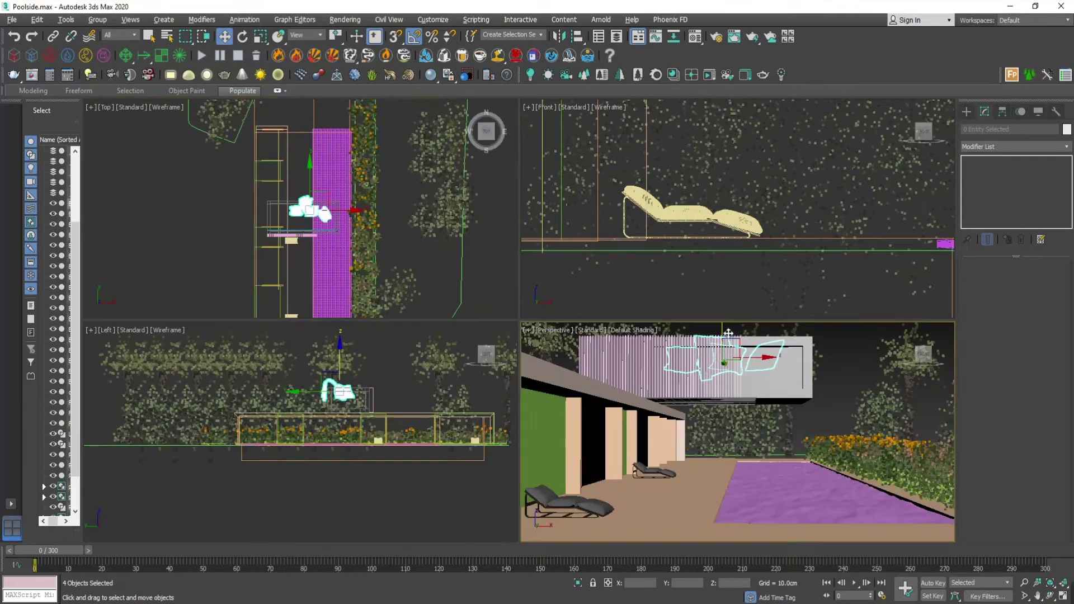
{"action": "left_click_drag", "start_coordinate": [724, 336], "coordinate": [728, 418]}
{"action": "key", "text": "Delete"}
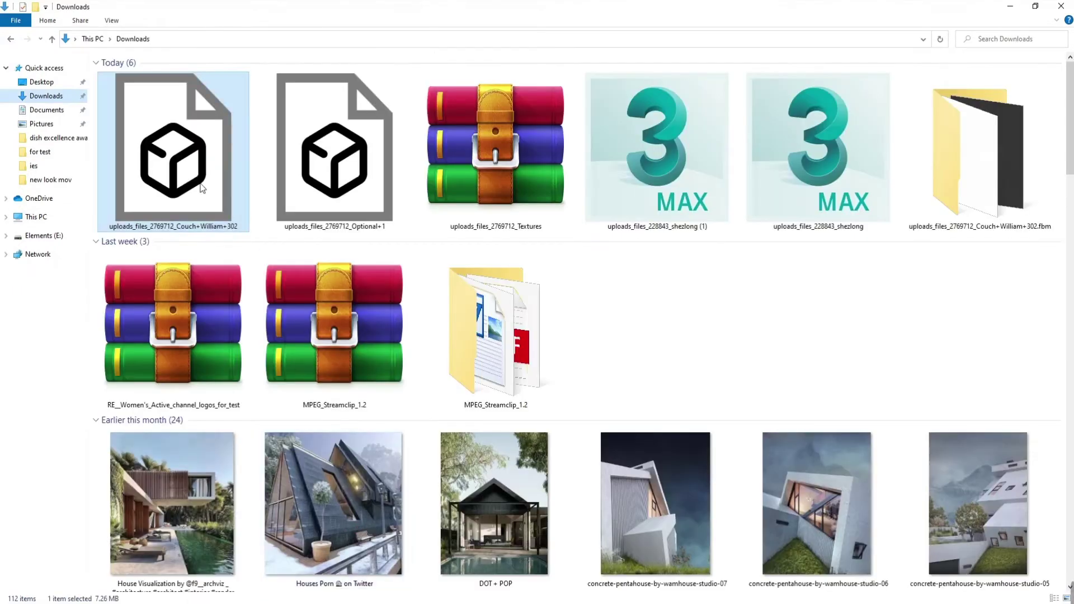
Copy the uploads_files_2769712_Couch+William+302 model from Downloads into the sofa couch folder and import it into the scene.
{"action": "left_click", "coordinate": [275, 162]}
{"action": "left_click", "coordinate": [215, 162]}
{"action": "left_click", "coordinate": [313, 603]}
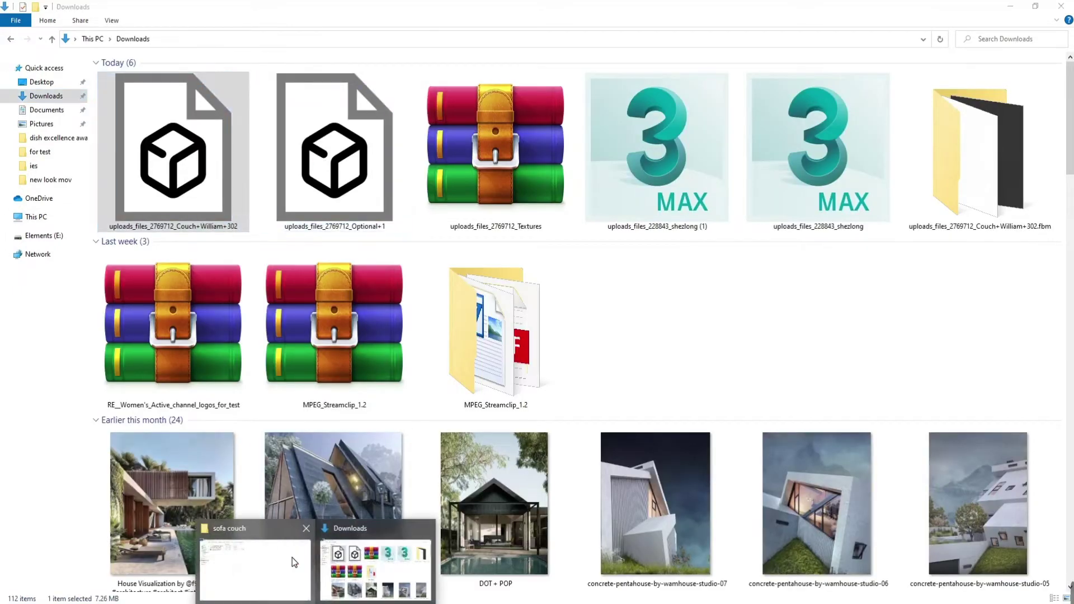
{"action": "left_click", "coordinate": [292, 557]}
{"action": "key", "text": "ctrl+v"}
{"action": "left_click_drag", "start_coordinate": [159, 101], "coordinate": [307, 166]}
{"action": "left_click", "coordinate": [328, 172]}
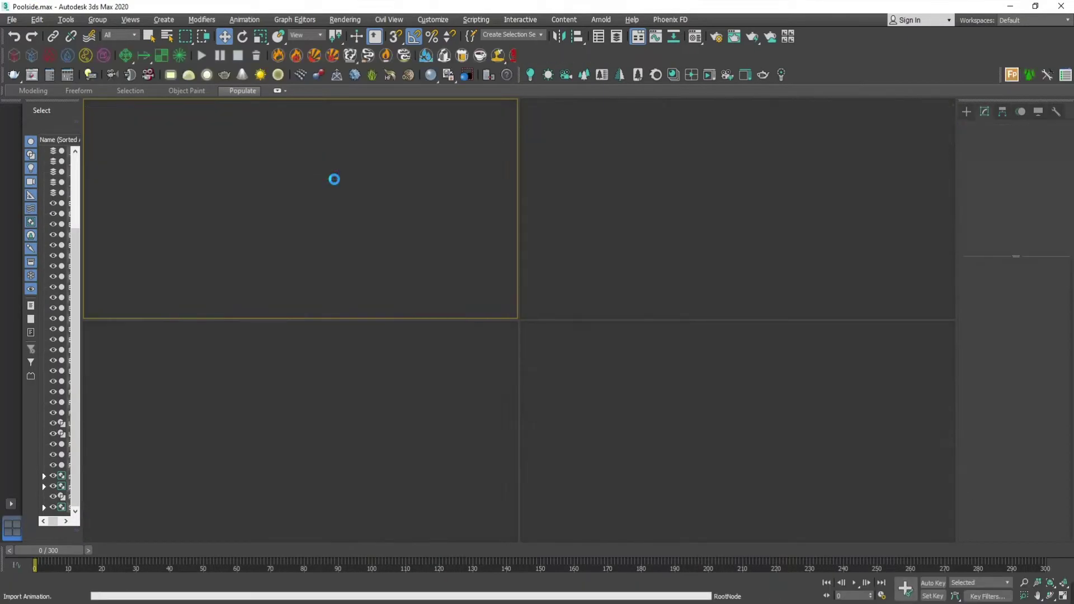
Scale the imported couch down and position it on the ground area just beyond the pool's far end in the top view.
{"action": "left_click", "coordinate": [327, 175]}
{"action": "key", "text": "w"}
{"action": "middle_click_drag", "start_coordinate": [328, 175], "coordinate": [321, 296]}
{"action": "left_click_drag", "start_coordinate": [336, 276], "coordinate": [356, 92]}
{"action": "middle_click_drag", "start_coordinate": [356, 93], "coordinate": [349, 219]}
{"action": "left_click_drag", "start_coordinate": [349, 219], "coordinate": [328, 313]}
{"action": "key", "text": "r"}
{"action": "key", "text": "w"}
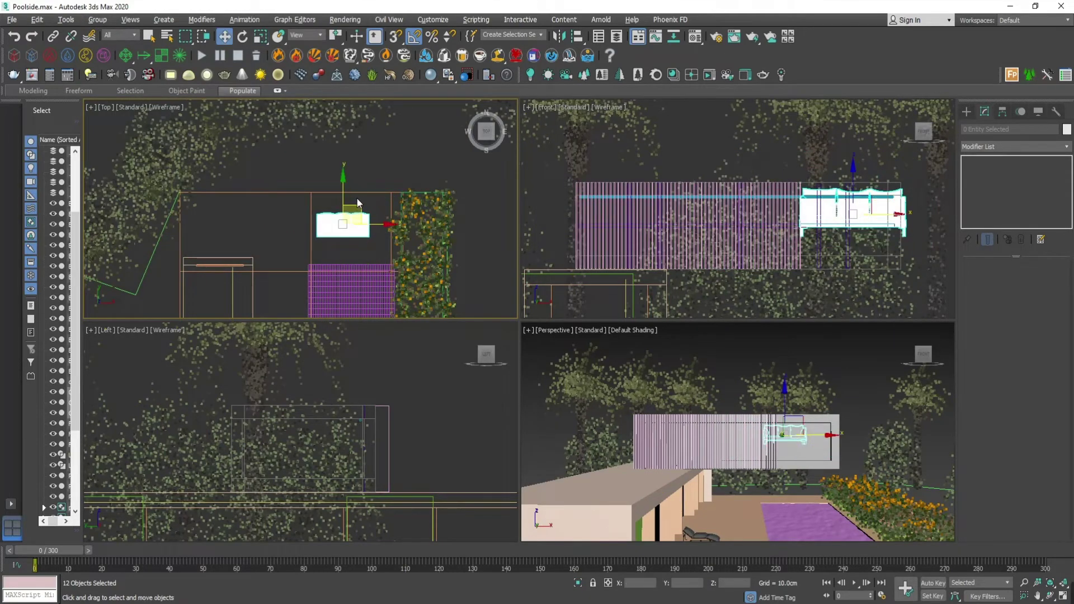
{"action": "left_click_drag", "start_coordinate": [359, 210], "coordinate": [368, 227]}
Lower the couch onto the ground in the front view and scale it down further.
{"action": "middle_click_drag", "start_coordinate": [701, 226], "coordinate": [562, 150]}
{"action": "left_click_drag", "start_coordinate": [729, 112], "coordinate": [728, 255]}
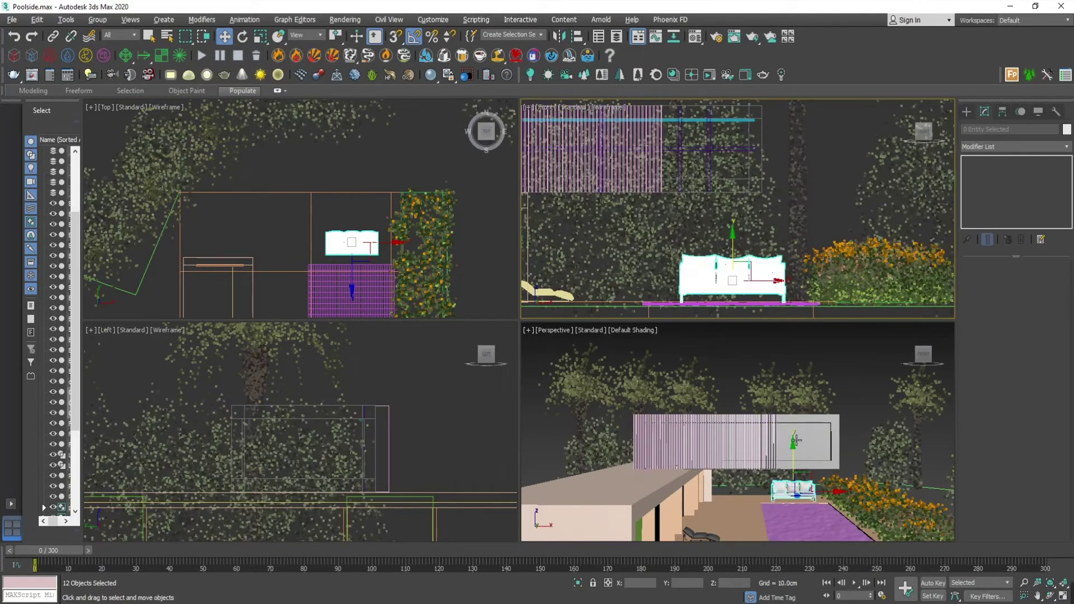
{"action": "key", "text": "alt+w"}
{"action": "middle_click_drag", "start_coordinate": [712, 442], "coordinate": [663, 336]}
{"action": "scroll", "coordinate": [664, 336], "scroll_direction": "up", "scroll_amount": 3}
{"action": "middle_click_drag", "start_coordinate": [669, 447], "coordinate": [604, 479], "text": "alt"}
{"action": "scroll", "coordinate": [604, 448], "scroll_direction": "up", "scroll_amount": 3}
{"action": "key", "text": "r"}
{"action": "left_click_drag", "start_coordinate": [573, 354], "coordinate": [577, 382]}
Move the couch along Y away from the pool towards the far edge of the ground.
{"action": "key", "text": "w"}
{"action": "middle_click_drag", "start_coordinate": [582, 387], "coordinate": [549, 420], "text": "alt"}
{"action": "scroll", "coordinate": [683, 381], "scroll_direction": "up", "scroll_amount": 4}
{"action": "scroll", "coordinate": [714, 465], "scroll_direction": "up", "scroll_amount": 2}
{"action": "middle_click_drag", "start_coordinate": [674, 445], "coordinate": [599, 396]}
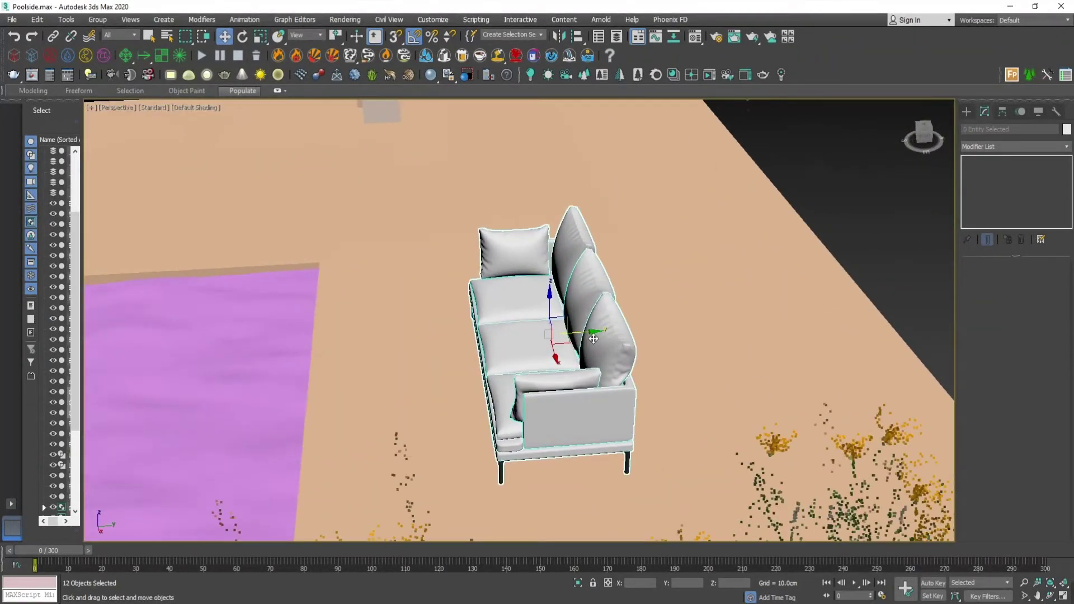
{"action": "left_click_drag", "start_coordinate": [594, 337], "coordinate": [778, 308]}
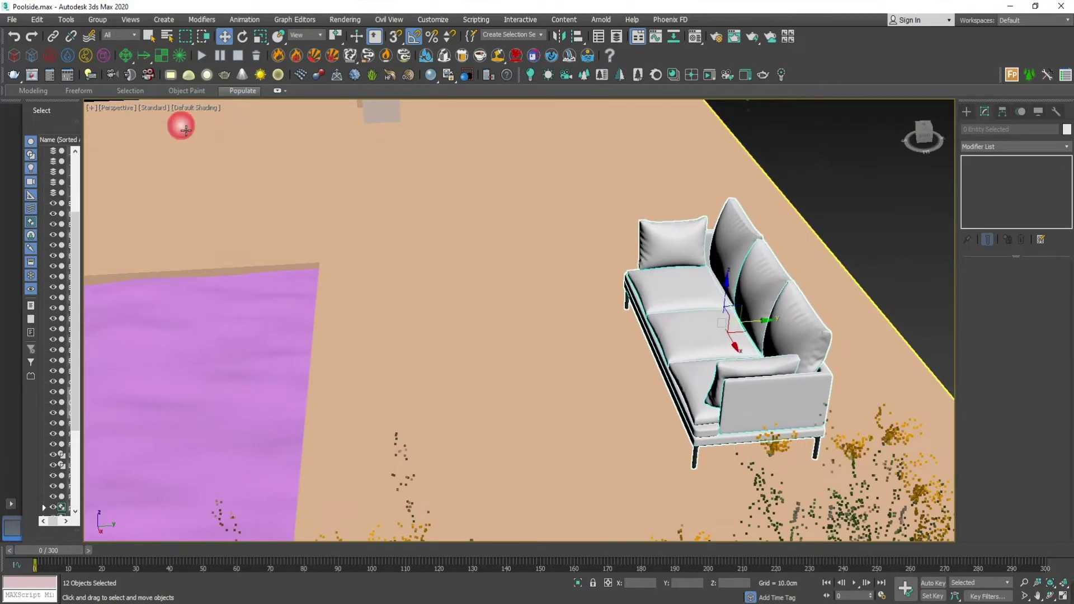
Group all the couch parts under the name couch.
{"action": "left_click", "coordinate": [98, 20]}
{"action": "left_click", "coordinate": [106, 41]}
{"action": "type", "text": "couch"}
{"action": "key", "text": "Return"}
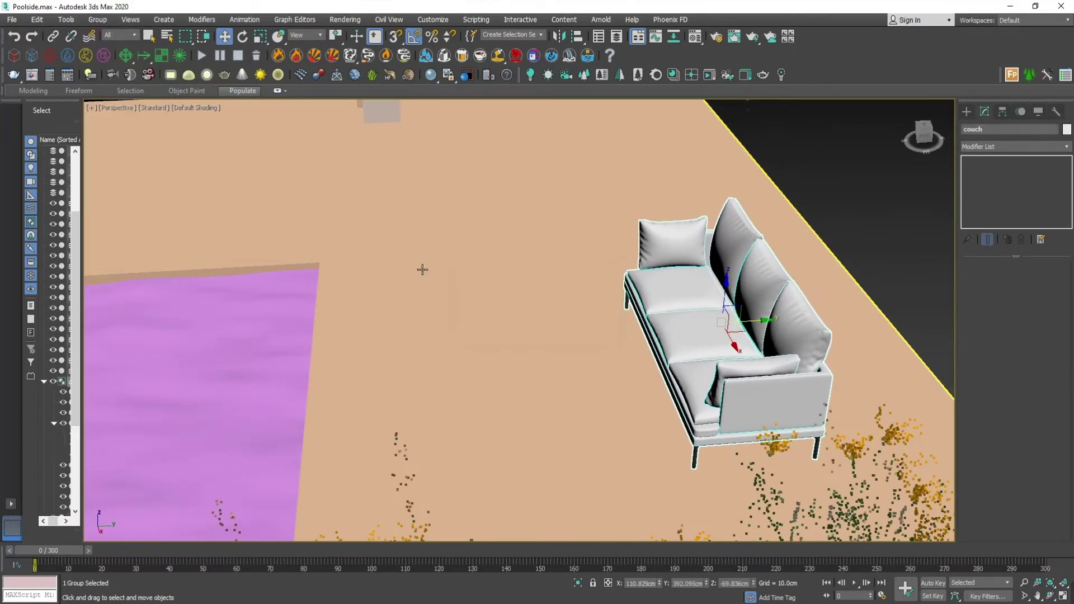
Create a rotated copy of the couch perpendicular to the original and place it beside it at X 65.994 cm, Y 364.509 cm.
{"action": "key", "text": "e"}
{"action": "left_click_drag", "start_coordinate": [719, 358], "coordinate": [771, 333], "text": "shift"}
{"action": "key", "text": "Return"}
{"action": "key", "text": "t"}
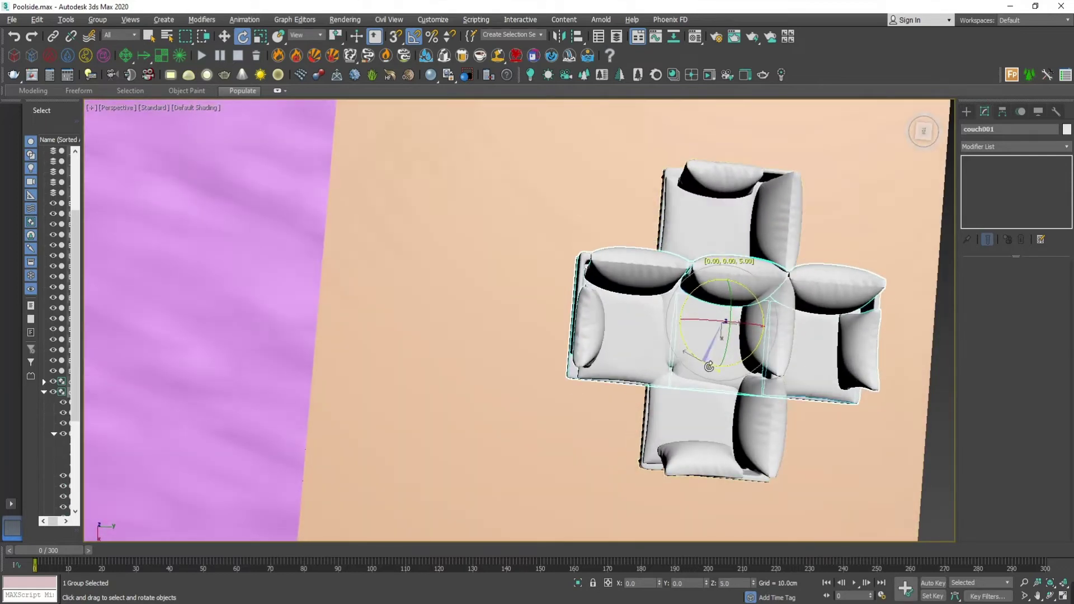
{"action": "key", "text": "w"}
{"action": "key", "text": "F3"}
{"action": "scroll", "coordinate": [601, 350], "scroll_direction": "down", "scroll_amount": 5}
{"action": "left_click_drag", "start_coordinate": [601, 350], "coordinate": [560, 385]}
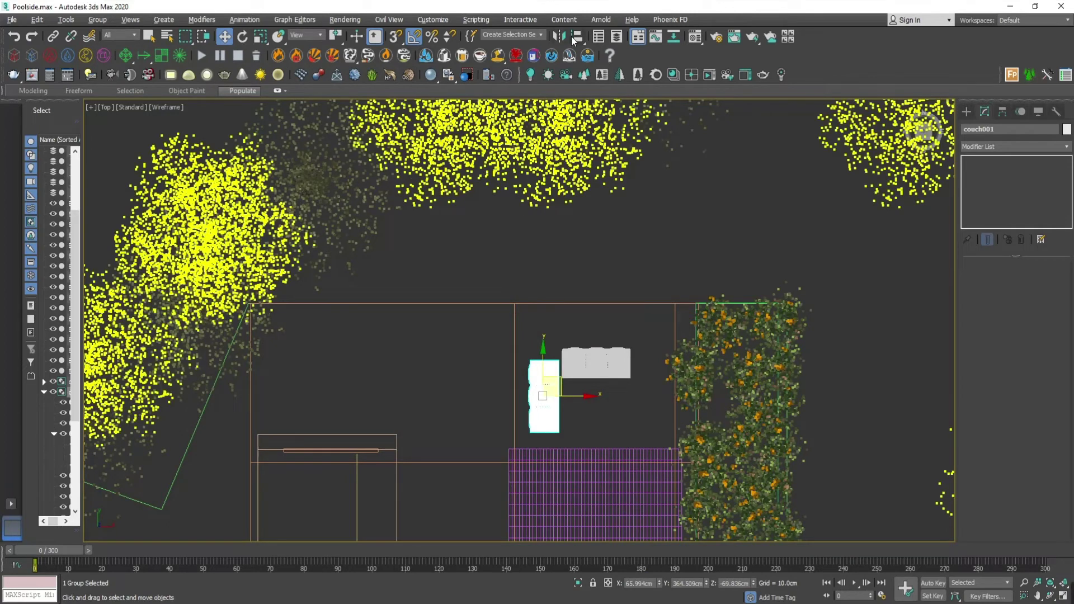
Mirror the rotated couch as a copy so that it faces the opposite way.
{"action": "left_click", "coordinate": [558, 36]}
{"action": "left_click", "coordinate": [542, 335]}
{"action": "left_click", "coordinate": [514, 398]}
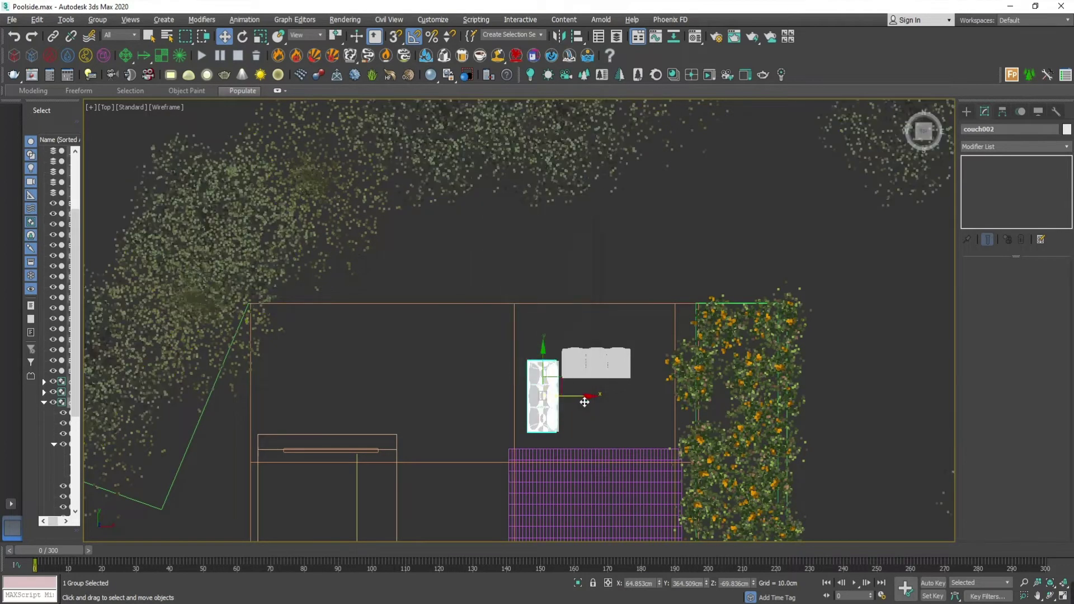
Move the mirrored couch about 91.7 cm along X to the opposite side of the central couch.
{"action": "left_click_drag", "start_coordinate": [583, 401], "coordinate": [688, 403]}
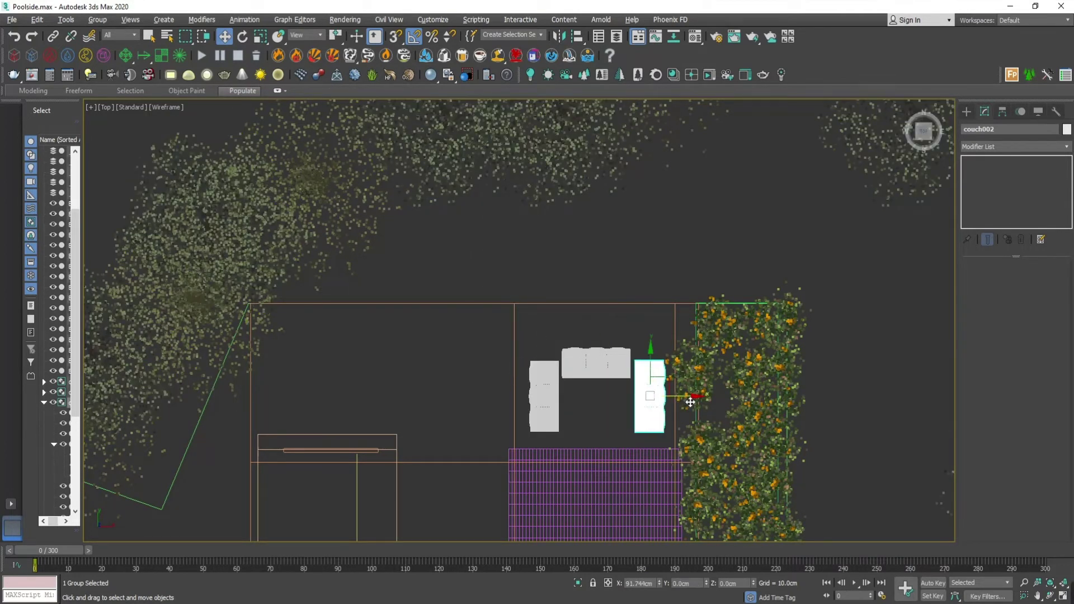
Select all three couches together and shift them slightly down onto the ground.
{"action": "key", "text": "p"}
{"action": "scroll", "coordinate": [636, 379], "scroll_direction": "down", "scroll_amount": 5}
{"action": "mouse_move", "coordinate": [635, 379]}
{"action": "middle_mouse_down", "text": "alt"}
{"action": "mouse_move", "coordinate": [695, 352]}
{"action": "mouse_move", "coordinate": [635, 368]}
{"action": "mouse_move", "coordinate": [640, 354]}
{"action": "mouse_move", "coordinate": [577, 386]}
{"action": "middle_mouse_up", "text": "alt"}
{"action": "scroll", "coordinate": [636, 367], "scroll_direction": "down", "scroll_amount": 5}
{"action": "scroll", "coordinate": [736, 319], "scroll_direction": "up", "scroll_amount": 5}
{"action": "middle_click_drag", "start_coordinate": [744, 330], "coordinate": [811, 526]}
{"action": "scroll", "coordinate": [705, 358], "scroll_direction": "up", "scroll_amount": 3}
{"action": "left_click", "coordinate": [705, 357], "text": "ctrl"}
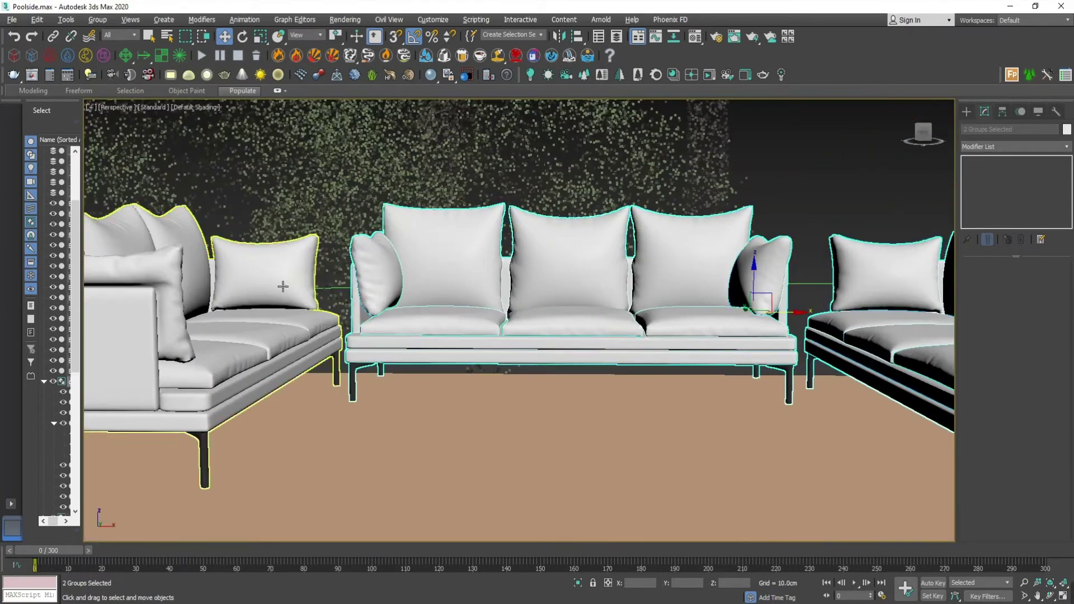
{"action": "left_click", "coordinate": [283, 286], "text": "ctrl"}
{"action": "middle_click_drag", "start_coordinate": [579, 280], "coordinate": [633, 194]}
{"action": "mouse_move", "coordinate": [633, 195]}
{"action": "left_mouse_down"}
{"action": "mouse_move", "coordinate": [647, 191]}
{"action": "mouse_move", "coordinate": [635, 200]}
{"action": "left_mouse_up"}
{"action": "scroll", "coordinate": [638, 314], "scroll_direction": "down", "scroll_amount": 8}
{"action": "middle_click_drag", "start_coordinate": [628, 331], "coordinate": [661, 354], "text": "alt"}
{"action": "scroll", "coordinate": [623, 371], "scroll_direction": "up", "scroll_amount": 3}
{"action": "scroll", "coordinate": [621, 364], "scroll_direction": "up", "scroll_amount": 2}
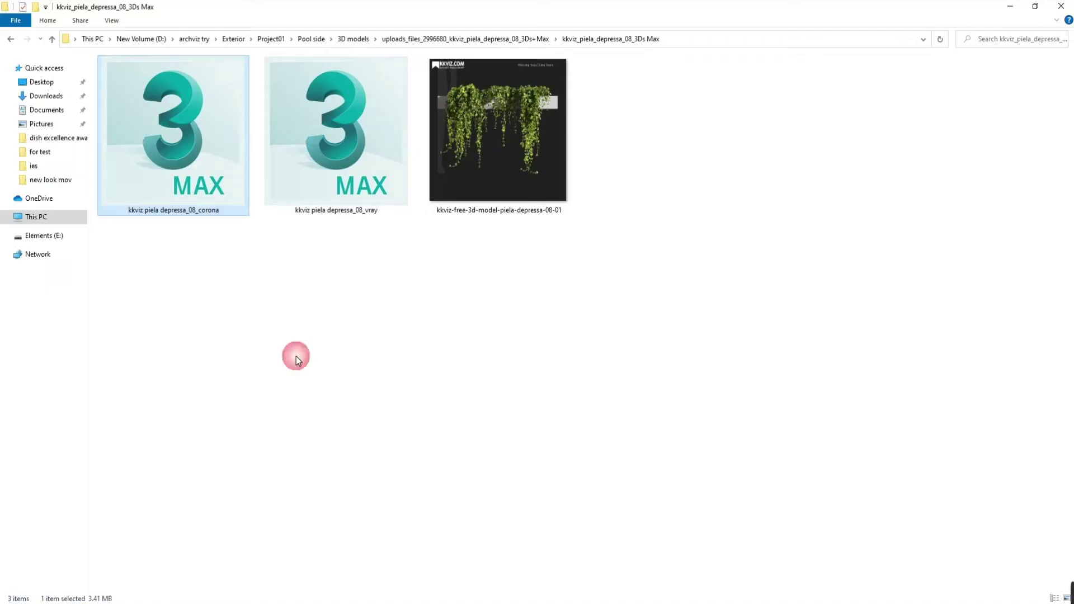
Merge the kkviz piela depressa_08_corona hanging plant into the scene and rotate it parallel to the low building's roof edge.
{"action": "left_click_drag", "start_coordinate": [297, 357], "coordinate": [281, 193]}
{"action": "left_click", "coordinate": [313, 212]}
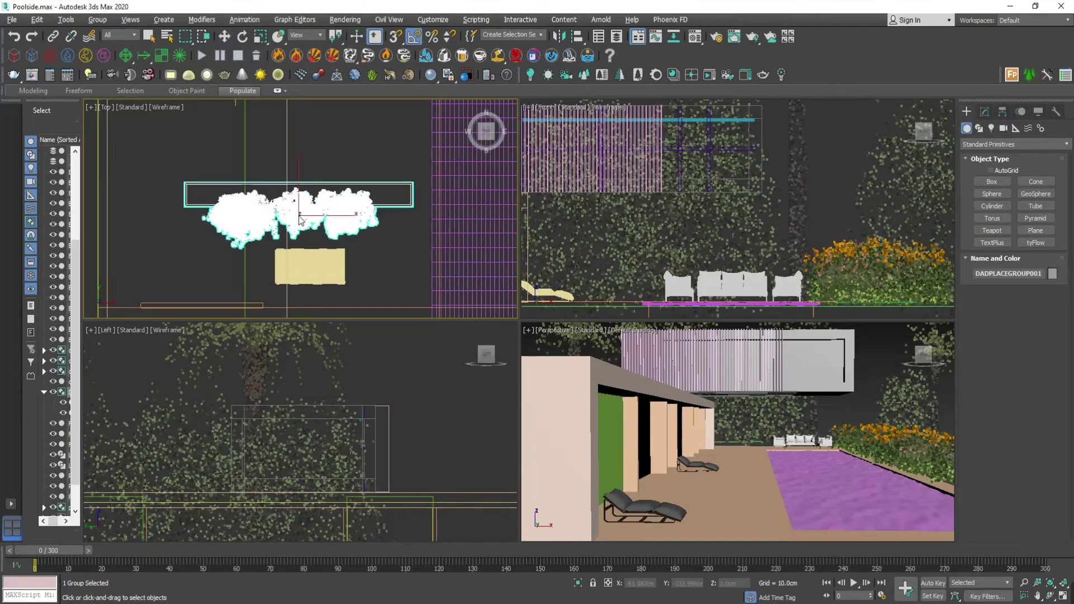
{"action": "key", "text": "alt+w"}
{"action": "key", "text": "e"}
{"action": "left_click_drag", "start_coordinate": [493, 202], "coordinate": [493, 266]}
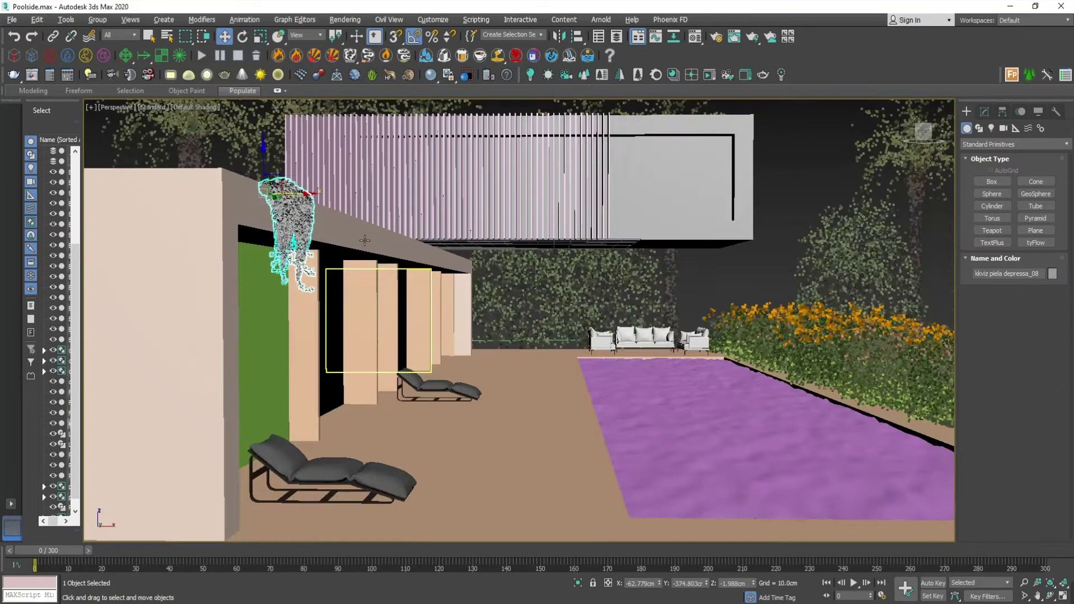
Scale the hanging plant and adjust its position on the low building's roof edge.
{"action": "key", "text": "r"}
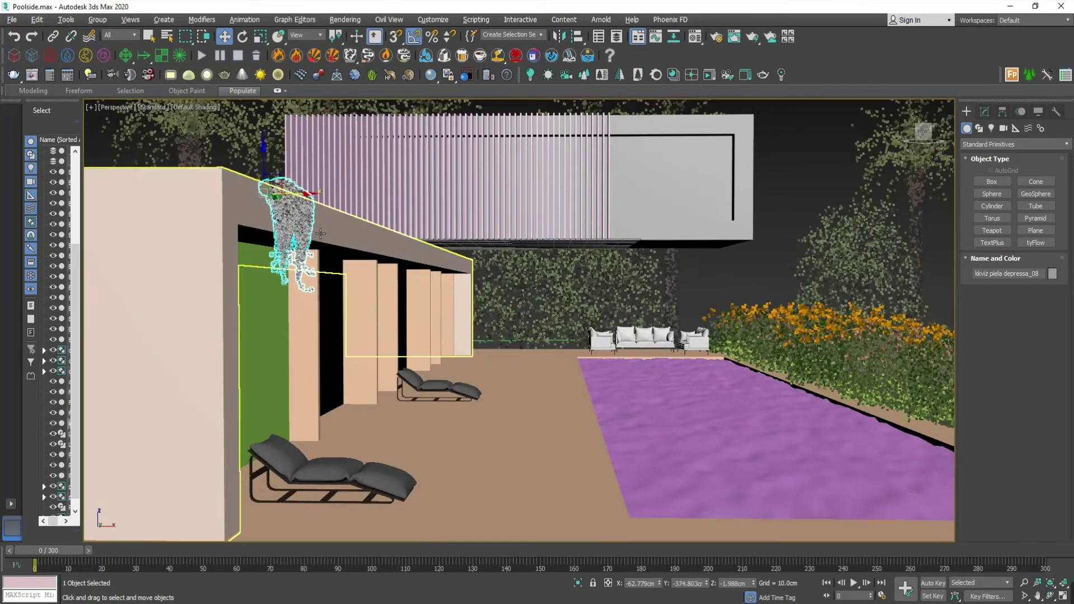
{"action": "left_click_drag", "start_coordinate": [314, 120], "coordinate": [314, 137]}
{"action": "key", "text": "w"}
{"action": "left_click_drag", "start_coordinate": [282, 190], "coordinate": [275, 188]}
{"action": "key", "text": "alt+w"}
{"action": "key", "text": "alt+w"}
Create copies of the hanging plant further along the low building's roof edge.
{"action": "left_click_drag", "start_coordinate": [445, 434], "coordinate": [451, 143], "text": "shift"}
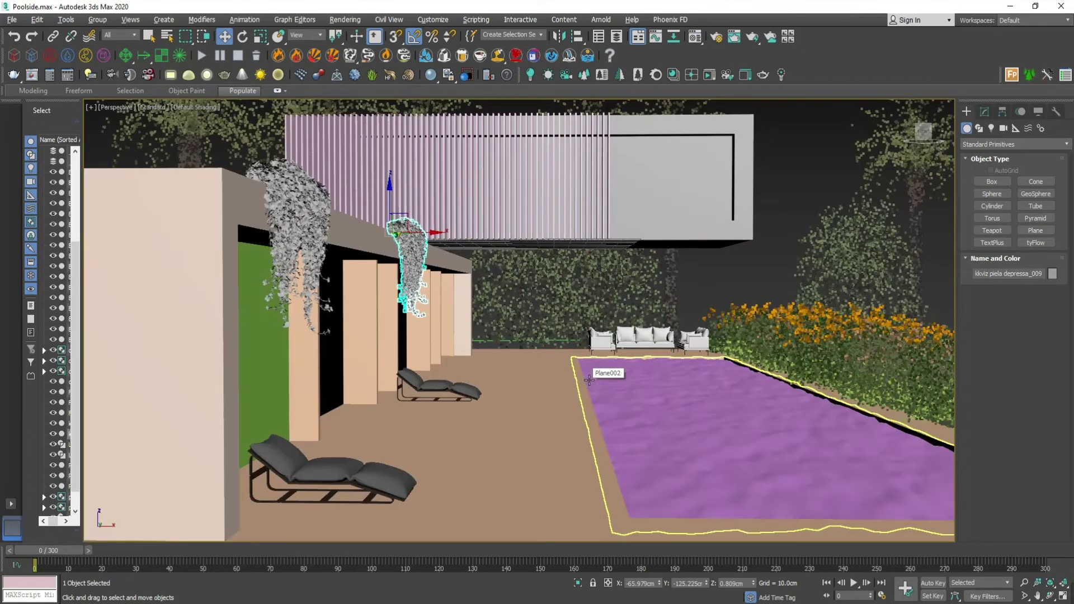
{"action": "left_click", "coordinate": [227, 182]}
{"action": "left_click_drag", "start_coordinate": [226, 182], "coordinate": [302, 206]}
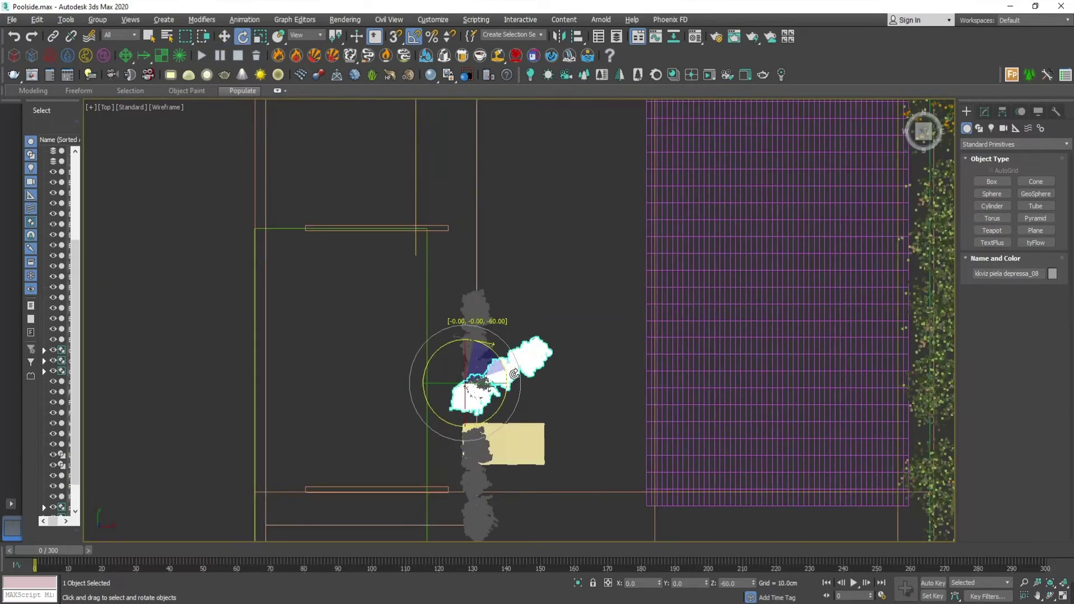
Rotate a hanging plant copy parallel to the slatted box's front and raise it to the box's upper edge.
{"action": "left_click_drag", "start_coordinate": [526, 398], "coordinate": [524, 392]}
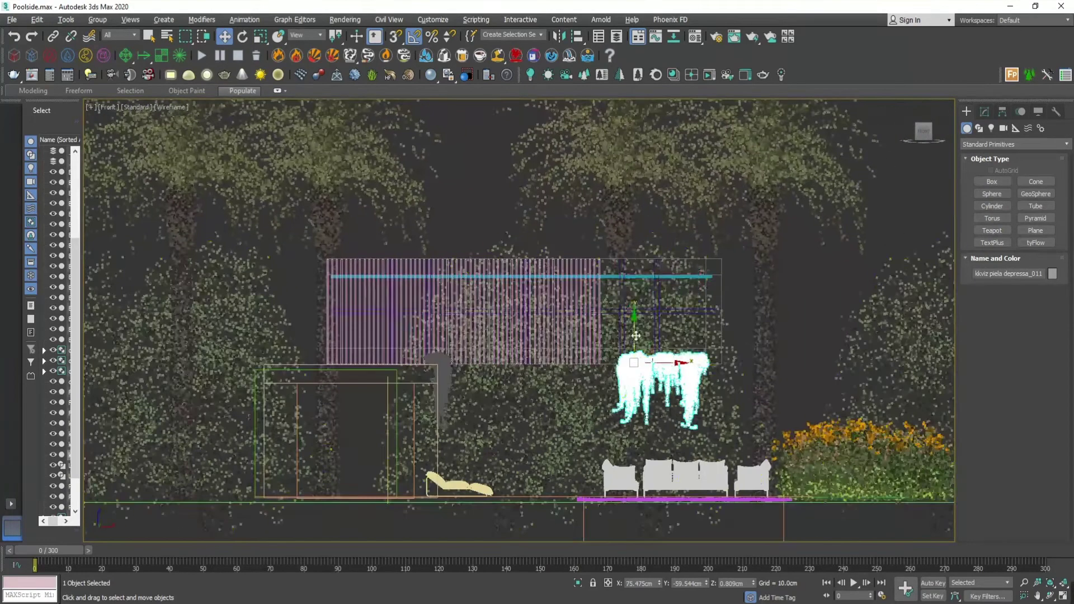
{"action": "left_click_drag", "start_coordinate": [629, 344], "coordinate": [628, 260]}
{"action": "key", "text": "alt+w"}
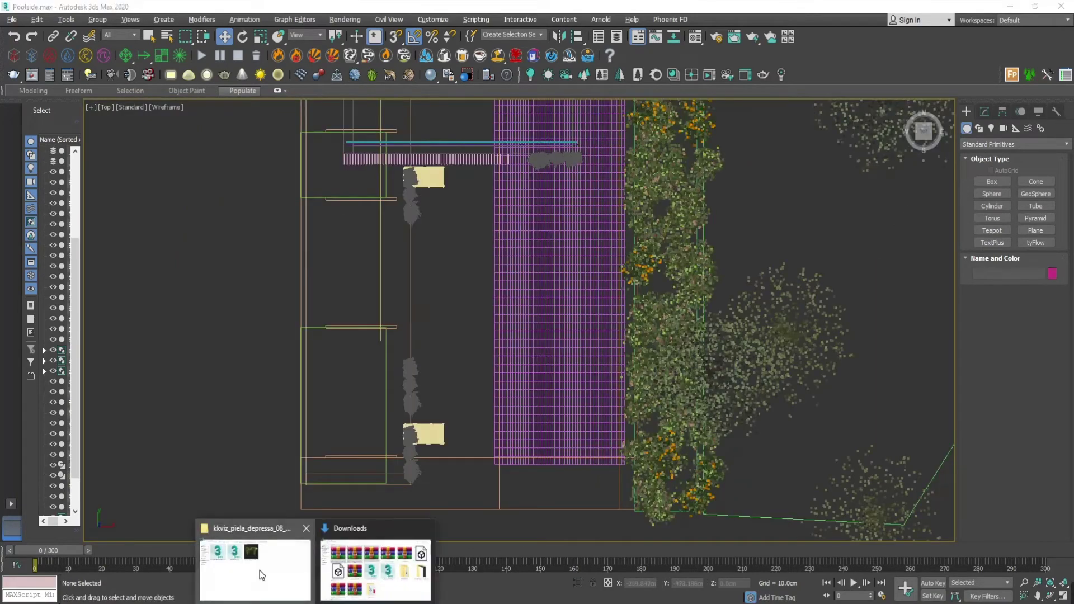
Merge howea_f_01_corona from the Hoewa_Forsteriana_MAXCORONA folder, opening it despite the missing DLL and closing the Scene Converter.
{"action": "left_click", "coordinate": [258, 565]}
{"action": "left_click", "coordinate": [12, 40]}
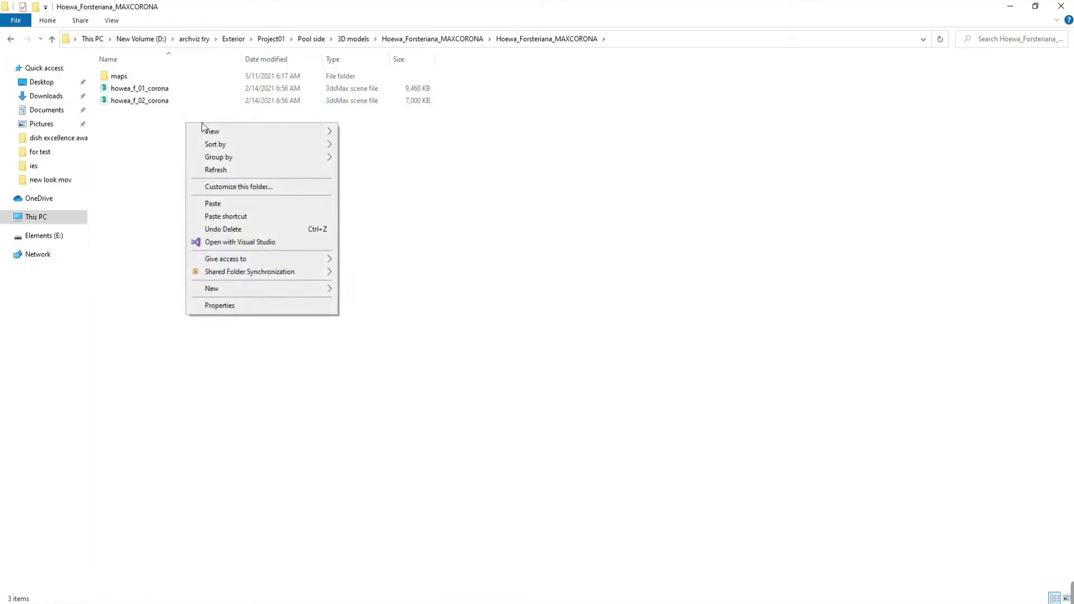
{"action": "left_click", "coordinate": [173, 211]}
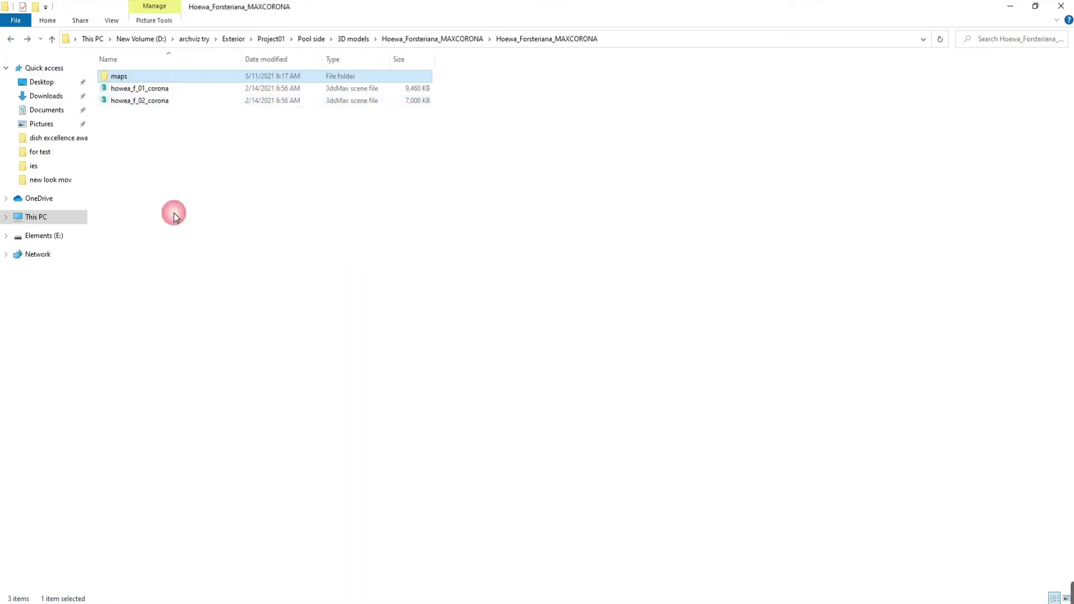
{"action": "left_click", "coordinate": [140, 92]}
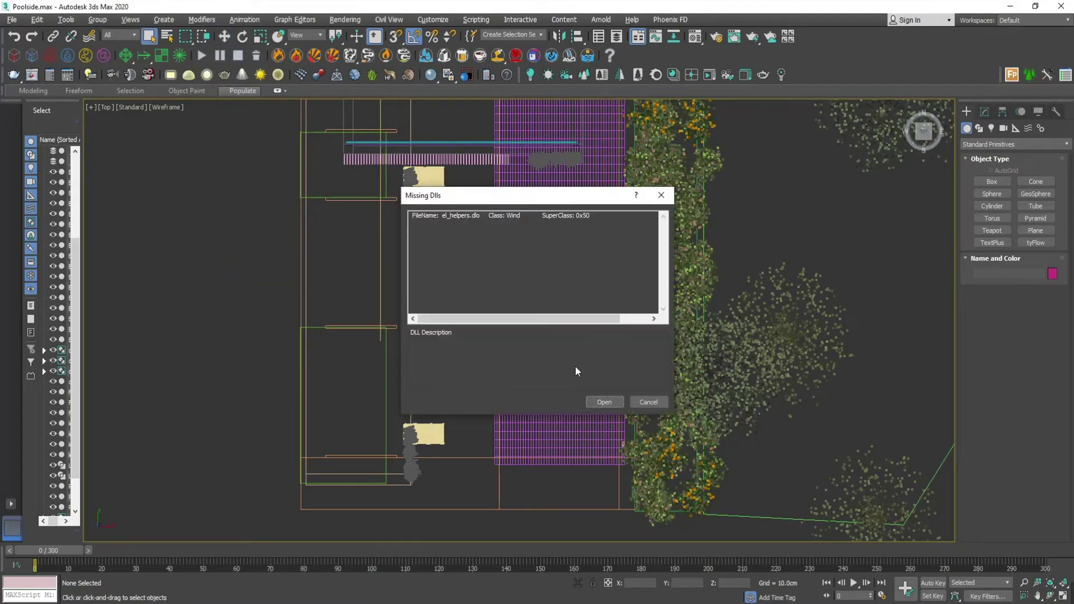
{"action": "left_click", "coordinate": [604, 402]}
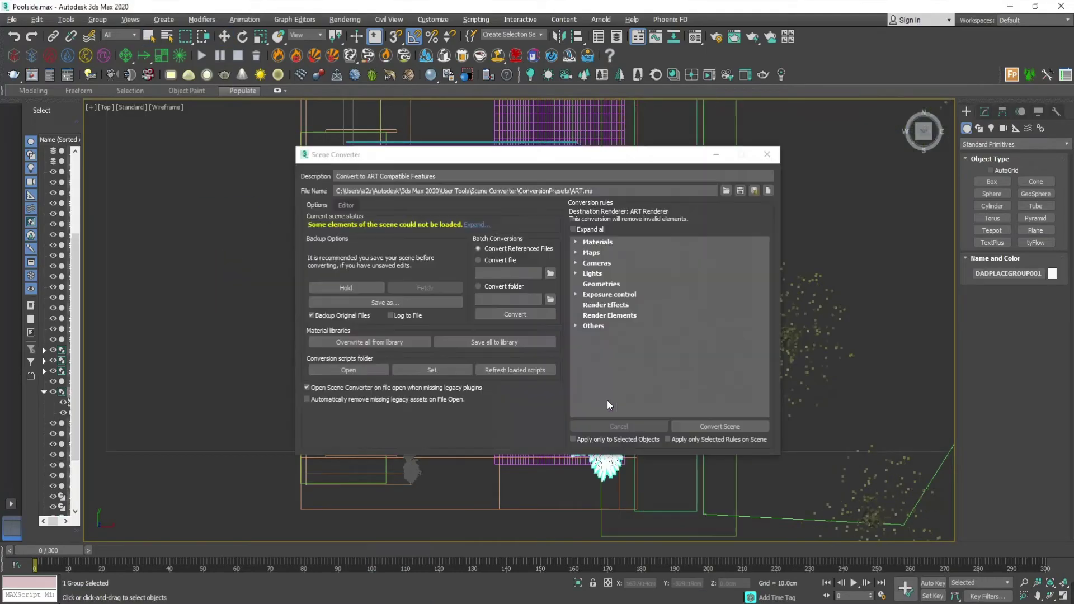
{"action": "left_click", "coordinate": [768, 155]}
Scale down the merged palm with its helper and move it clear of the buildings in the front view.
{"action": "middle_click_drag", "start_coordinate": [694, 358], "coordinate": [609, 313]}
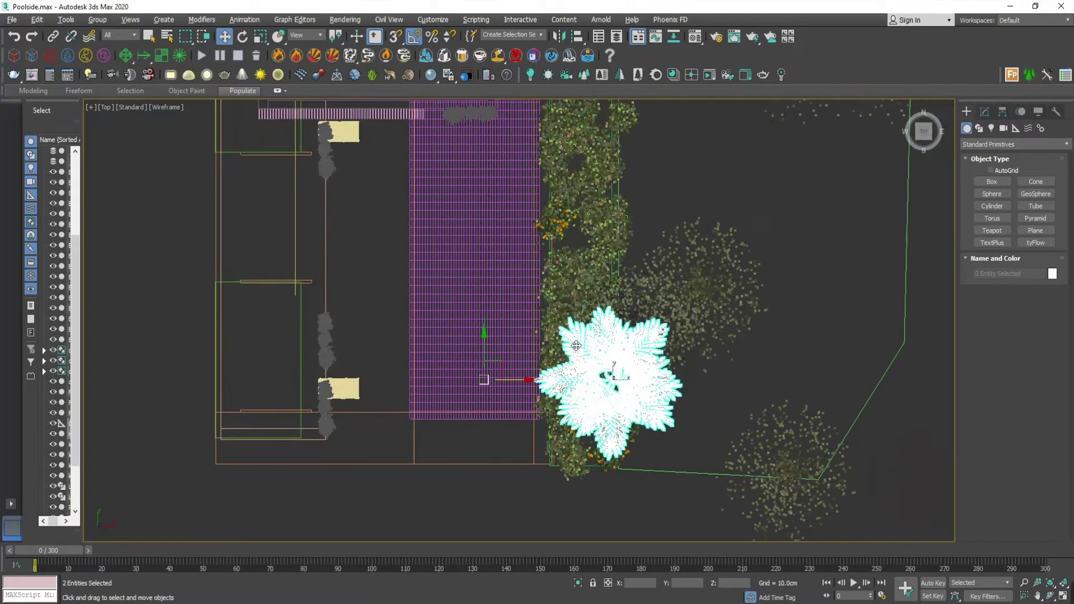
{"action": "key", "text": "r"}
{"action": "left_click_drag", "start_coordinate": [550, 377], "coordinate": [522, 527]}
{"action": "key", "text": "f"}
{"action": "middle_click_drag", "start_coordinate": [319, 280], "coordinate": [605, 280]}
{"action": "left_click_drag", "start_coordinate": [622, 249], "coordinate": [284, 250]}
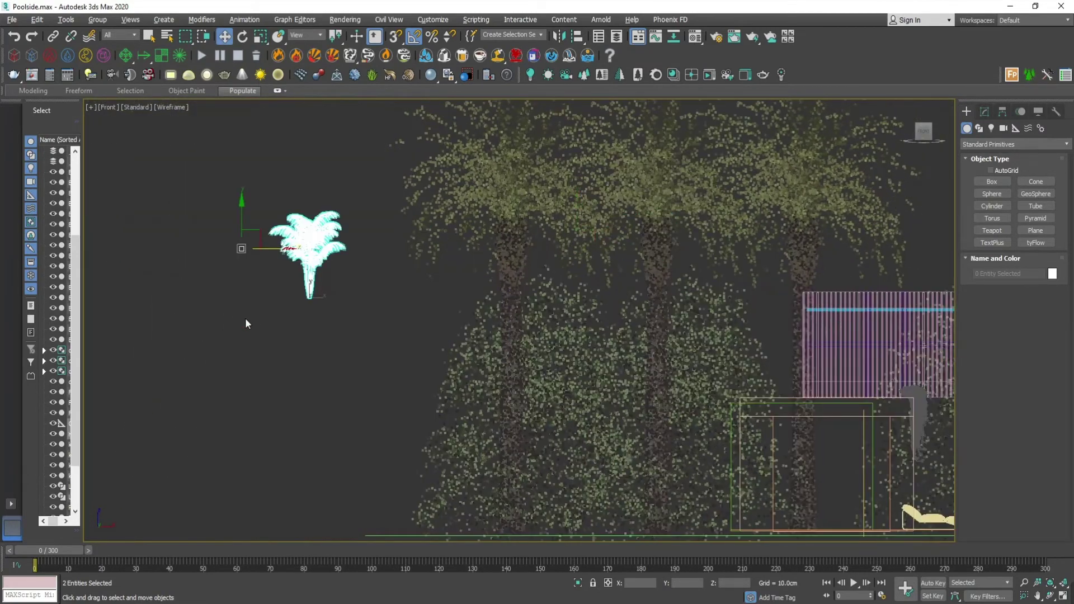
Delete the leftover helper that was merged together with the palm.
{"action": "left_click", "coordinate": [241, 249]}
{"action": "left_click", "coordinate": [985, 112]}
{"action": "key", "text": "Delete"}
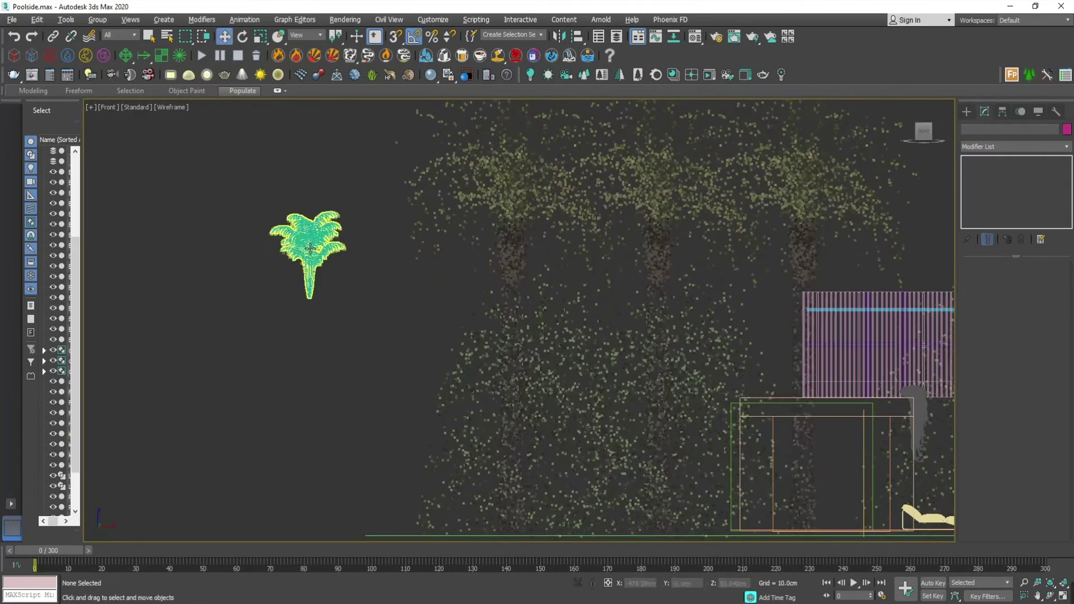
Select the palm mesh and move it in the top view to the low building's front corner near the lounger.
{"action": "left_click", "coordinate": [309, 247]}
{"action": "scroll", "coordinate": [291, 263], "scroll_direction": "up", "scroll_amount": 7}
{"action": "middle_click_drag", "start_coordinate": [314, 247], "coordinate": [344, 341]}
{"action": "key", "text": "F3"}
{"action": "key", "text": "F3"}
{"action": "scroll", "coordinate": [576, 368], "scroll_direction": "down", "scroll_amount": 6}
{"action": "middle_click_drag", "start_coordinate": [576, 420], "coordinate": [451, 348]}
{"action": "key", "text": "t"}
{"action": "scroll", "coordinate": [442, 344], "scroll_direction": "down", "scroll_amount": 5}
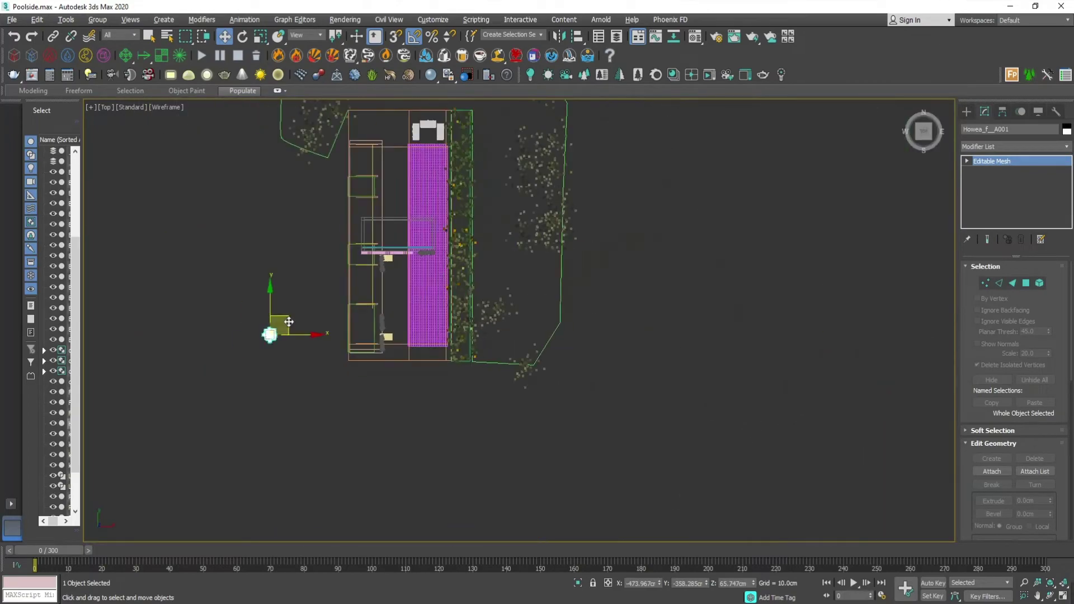
{"action": "left_click_drag", "start_coordinate": [288, 321], "coordinate": [410, 306]}
{"action": "scroll", "coordinate": [386, 336], "scroll_direction": "up", "scroll_amount": 7}
{"action": "left_click_drag", "start_coordinate": [435, 241], "coordinate": [405, 381]}
{"action": "key", "text": "f"}
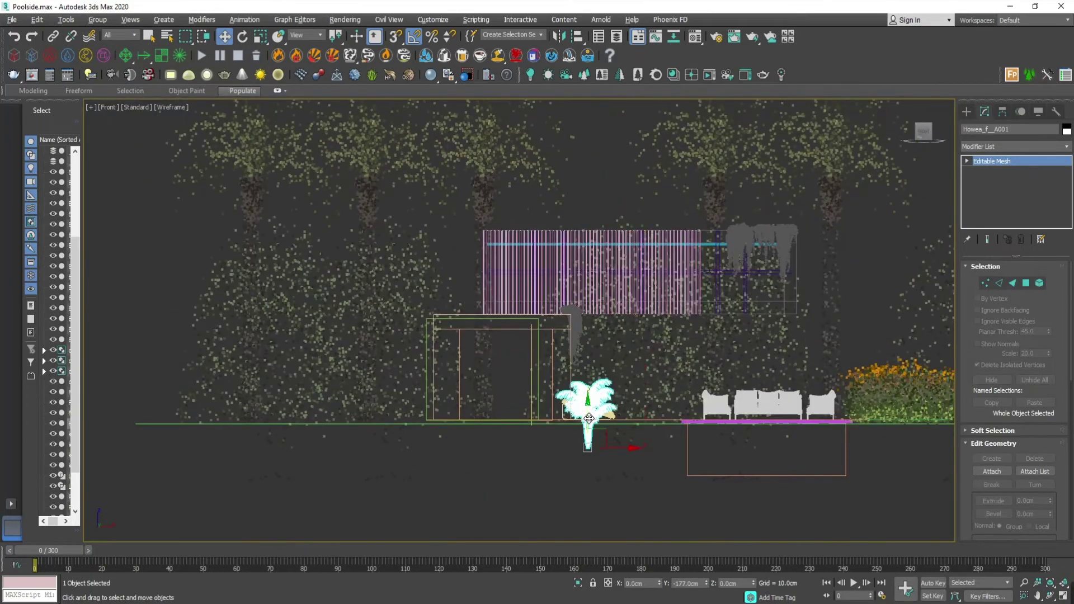
Adjust the palm's height to the ground and shift it closer to the low building's front corner.
{"action": "scroll", "coordinate": [616, 450], "scroll_direction": "up", "scroll_amount": 7}
{"action": "key", "text": "w"}
{"action": "left_click_drag", "start_coordinate": [488, 235], "coordinate": [489, 299]}
{"action": "key", "text": "alt+w"}
{"action": "right_click", "coordinate": [582, 372]}
{"action": "key", "text": "alt+w"}
{"action": "scroll", "coordinate": [576, 370], "scroll_direction": "up", "scroll_amount": 4}
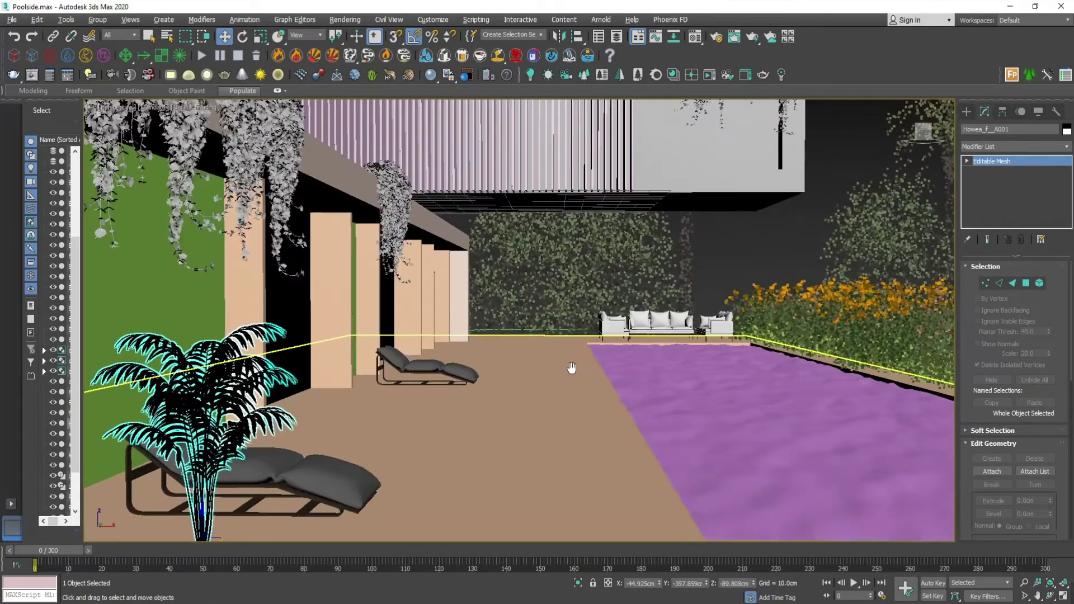
{"action": "mouse_move", "coordinate": [571, 367]}
{"action": "middle_mouse_down", "text": "alt"}
{"action": "mouse_move", "coordinate": [574, 343]}
{"action": "mouse_move", "coordinate": [581, 361]}
{"action": "middle_mouse_up", "text": "alt"}
{"action": "scroll", "coordinate": [581, 361], "scroll_direction": "down", "scroll_amount": 2}
{"action": "left_click_drag", "start_coordinate": [220, 516], "coordinate": [99, 558]}
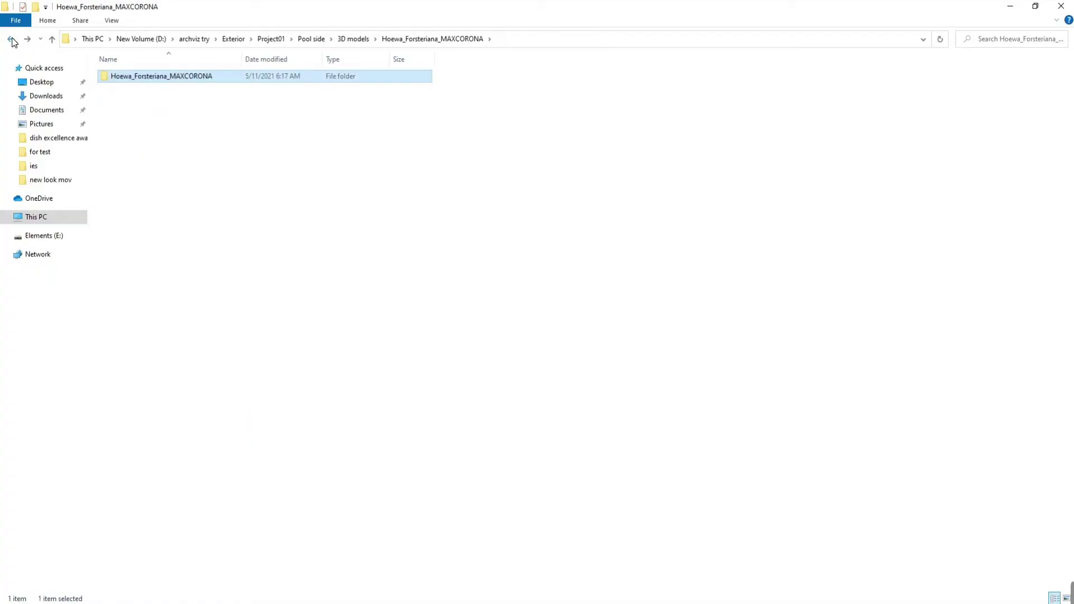
Merge the howea_f_02_corona palm as a trial and delete it from the scene.
{"action": "double_click", "coordinate": [143, 76]}
{"action": "left_click", "coordinate": [159, 102]}
{"action": "key", "text": "alt+Tab"}
{"action": "key", "text": "t"}
{"action": "key", "text": "alt+Tab"}
{"action": "left_click_drag", "start_coordinate": [196, 104], "coordinate": [264, 315]}
{"action": "key", "text": "alt+Tab"}
{"action": "left_click", "coordinate": [294, 338]}
{"action": "left_click", "coordinate": [460, 353]}
{"action": "left_click", "coordinate": [770, 153]}
{"action": "key", "text": "w"}
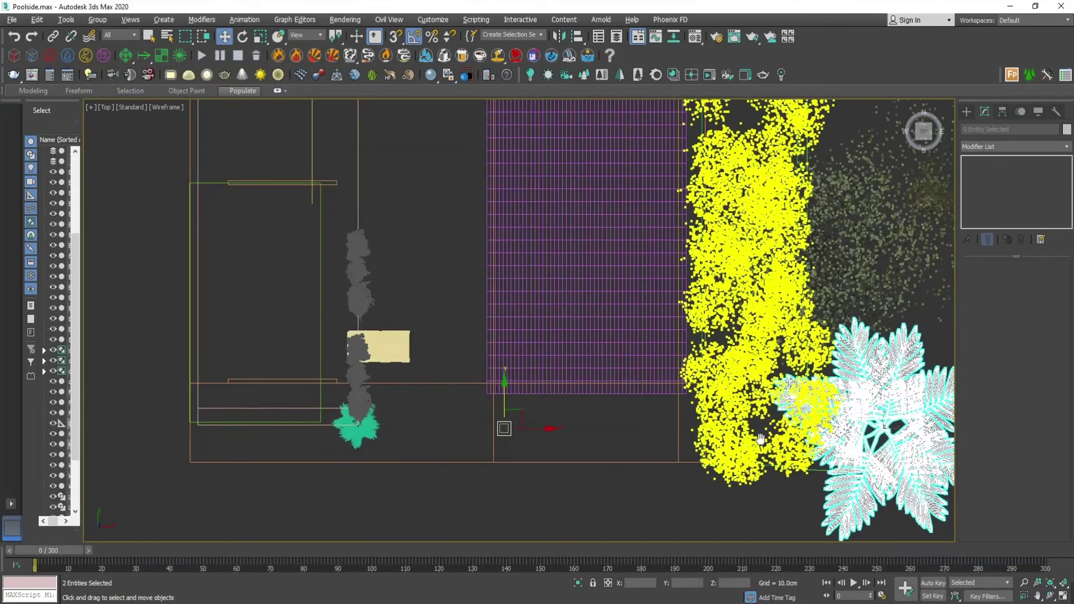
{"action": "middle_click_drag", "start_coordinate": [789, 511], "coordinate": [545, 475]}
{"action": "key", "text": "Delete"}
Merge the howea_f_01_corona palm once more, resolve the duplicate material name and delete the merged palm.
{"action": "left_click", "coordinate": [258, 563]}
{"action": "left_click_drag", "start_coordinate": [140, 88], "coordinate": [395, 488]}
{"action": "left_click", "coordinate": [427, 513]}
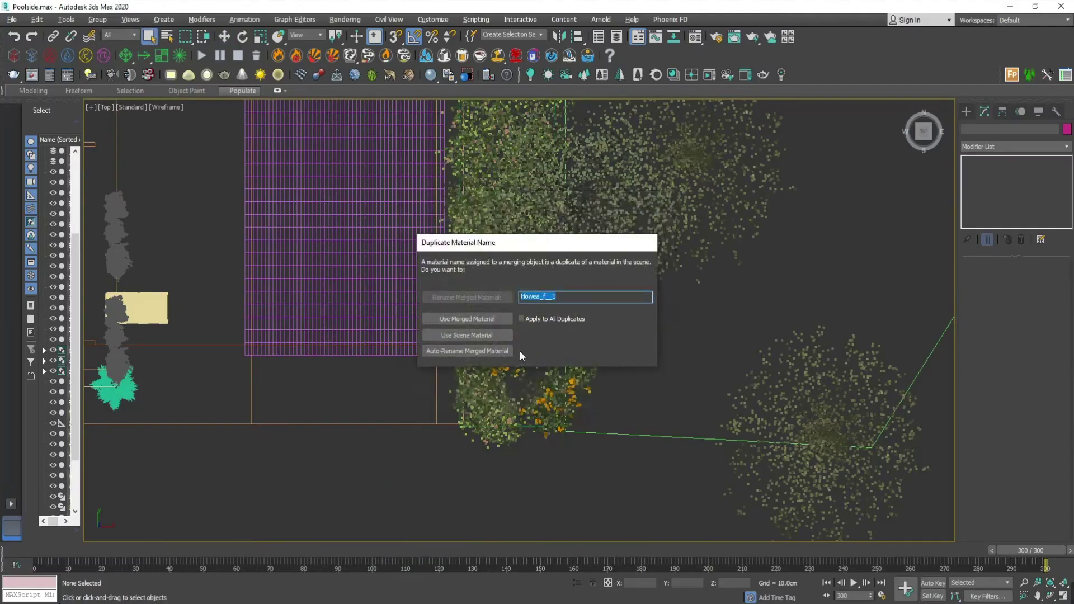
{"action": "left_click", "coordinate": [517, 351]}
{"action": "left_click", "coordinate": [709, 424]}
{"action": "key", "text": "Delete"}
Check the palm's placement near the front lounger in the perspective and top views.
{"action": "middle_click_drag", "start_coordinate": [196, 399], "coordinate": [461, 400]}
{"action": "scroll", "coordinate": [461, 401], "scroll_direction": "up", "scroll_amount": 2}
{"action": "key", "text": "alt+w"}
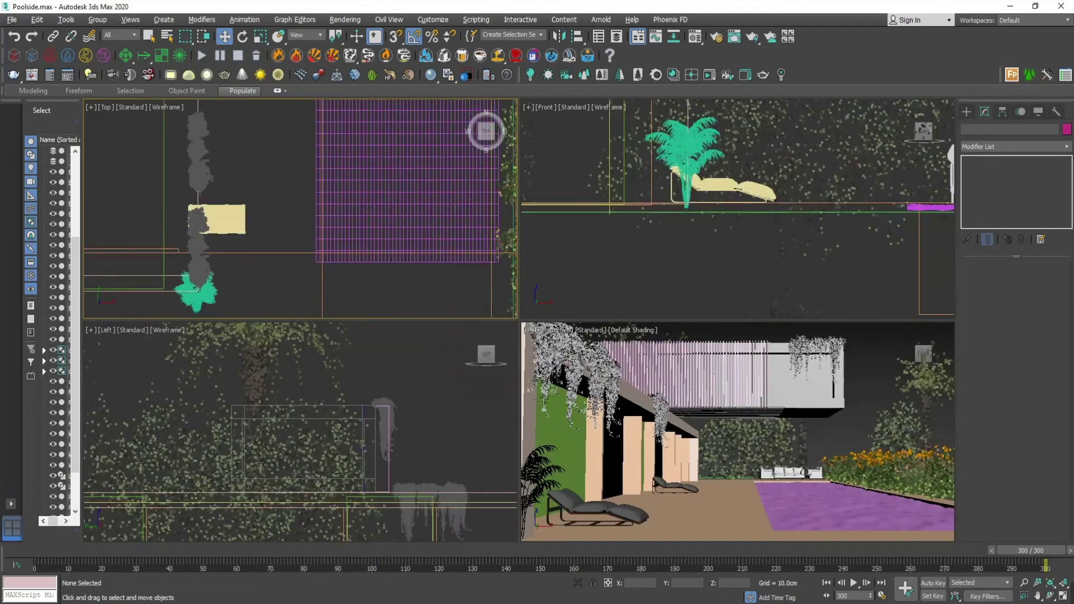
{"action": "middle_click", "coordinate": [560, 419]}
{"action": "key", "text": "alt+w"}
{"action": "key", "text": "alt+w"}
{"action": "middle_click", "coordinate": [407, 308]}
{"action": "key", "text": "alt+w"}
{"action": "middle_click_drag", "start_coordinate": [408, 317], "coordinate": [428, 481]}
{"action": "middle_click_drag", "start_coordinate": [427, 372], "coordinate": [438, 150]}
Merge the 3d-model planter file from the uploads_files_170949_3d-model.max folder into the top view.
{"action": "left_click", "coordinate": [317, 603]}
{"action": "left_click", "coordinate": [258, 565]}
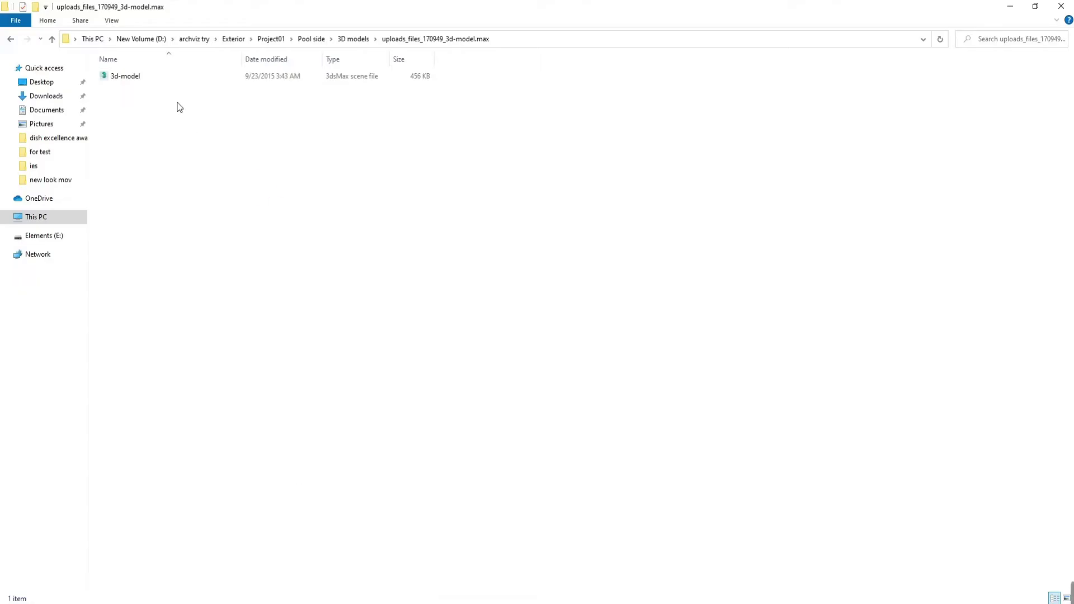
{"action": "left_click_drag", "start_coordinate": [130, 75], "coordinate": [235, 320]}
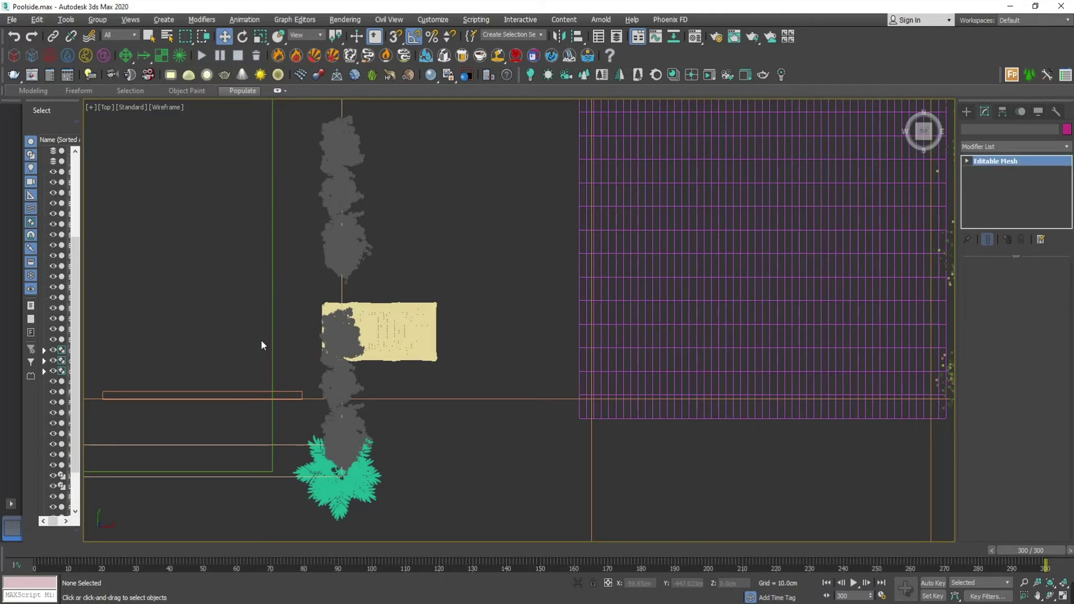
{"action": "left_click", "coordinate": [261, 340]}
Group all the merged planter parts, keeping the group name Group001.
{"action": "middle_click_drag", "start_coordinate": [290, 336], "coordinate": [358, 347]}
{"action": "scroll", "coordinate": [429, 230], "scroll_direction": "down", "scroll_amount": 8}
{"action": "middle_click_drag", "start_coordinate": [430, 230], "coordinate": [417, 290]}
{"action": "scroll", "coordinate": [452, 163], "scroll_direction": "up", "scroll_amount": 1}
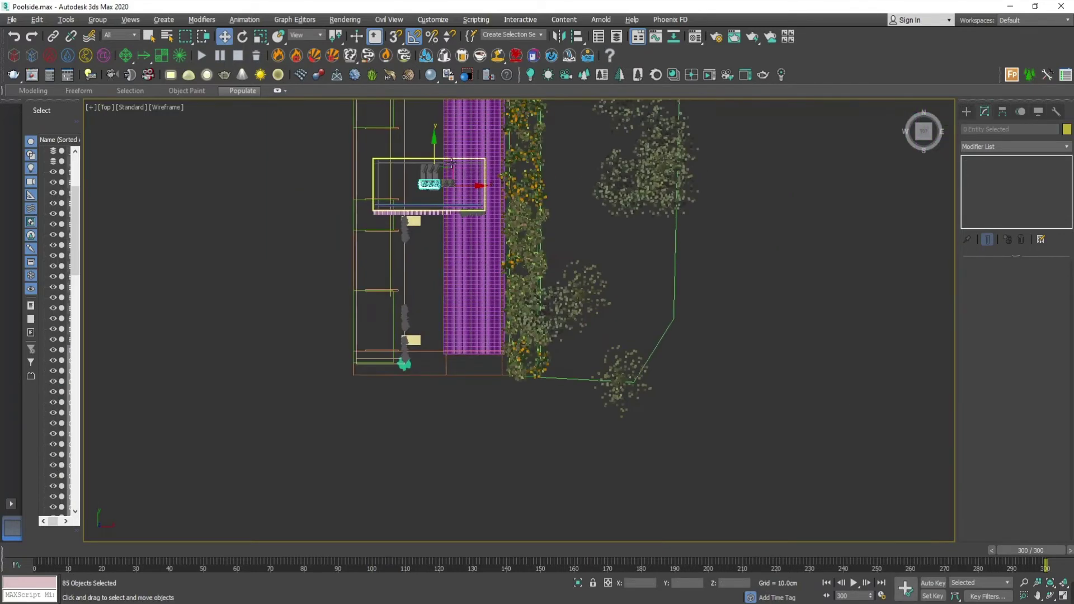
{"action": "scroll", "coordinate": [450, 253], "scroll_direction": "up", "scroll_amount": 6}
{"action": "left_click", "coordinate": [97, 19]}
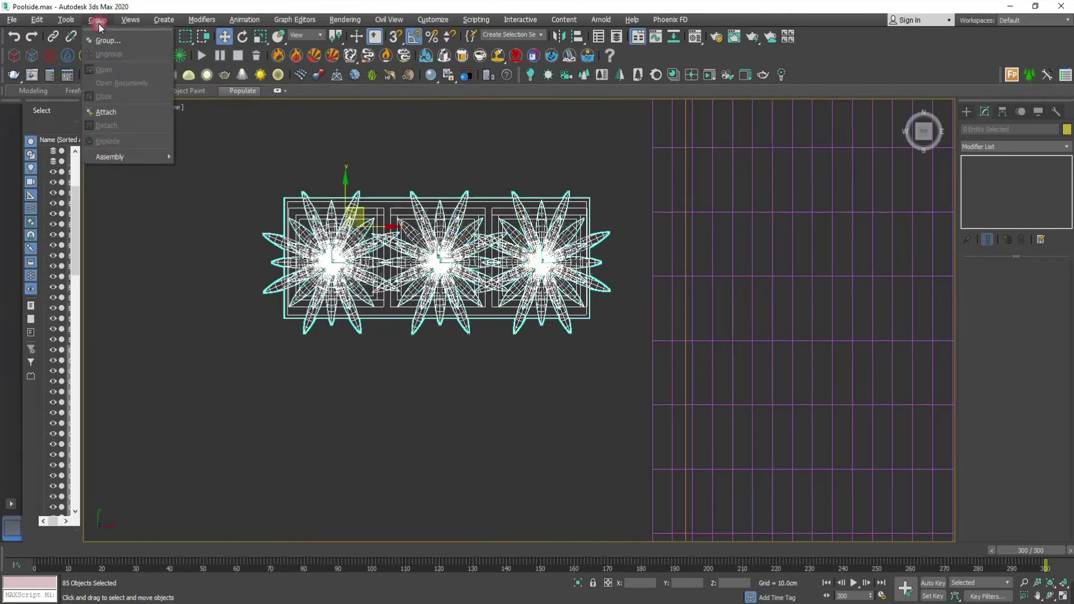
{"action": "left_click", "coordinate": [106, 32]}
{"action": "left_click", "coordinate": [546, 332]}
Rotate the planter group so that it runs parallel to the low building's long wall.
{"action": "middle_click_drag", "start_coordinate": [547, 332], "coordinate": [596, 304]}
{"action": "scroll", "coordinate": [571, 299], "scroll_direction": "down", "scroll_amount": 6}
{"action": "key", "text": "e"}
{"action": "left_click_drag", "start_coordinate": [583, 252], "coordinate": [549, 209]}
{"action": "key", "text": "w"}
Lower the planter group in the front view until its base rests on the ground.
{"action": "middle_click_drag", "start_coordinate": [594, 259], "coordinate": [517, 288]}
{"action": "scroll", "coordinate": [548, 391], "scroll_direction": "down", "scroll_amount": 5}
{"action": "key", "text": "alt+w"}
{"action": "middle_click", "coordinate": [551, 254]}
{"action": "key", "text": "alt+w"}
{"action": "scroll", "coordinate": [551, 254], "scroll_direction": "down", "scroll_amount": 6}
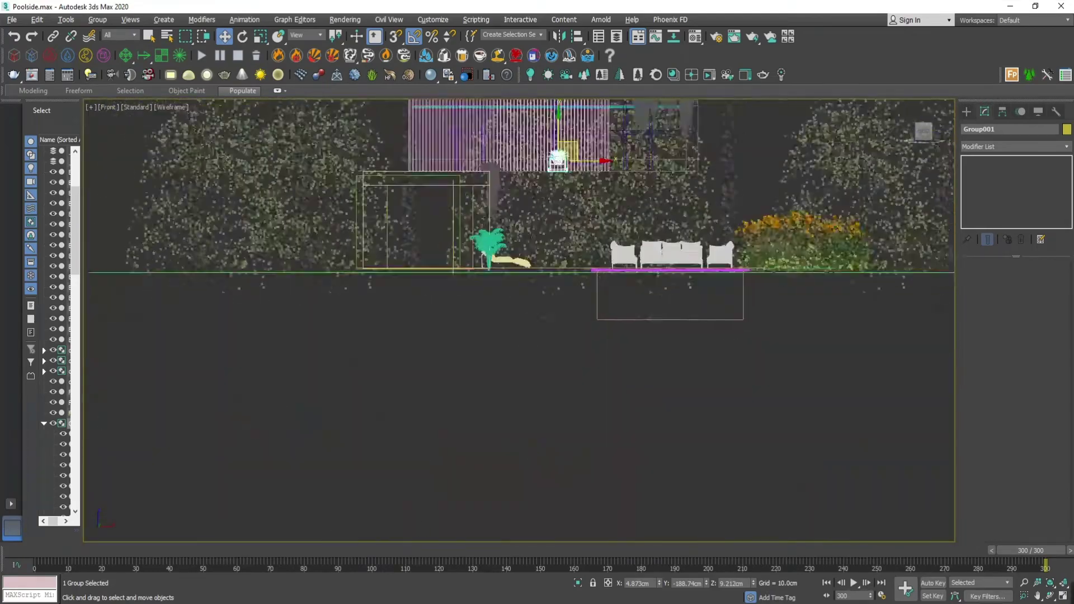
{"action": "middle_click_drag", "start_coordinate": [551, 173], "coordinate": [554, 258]}
{"action": "left_click_drag", "start_coordinate": [562, 225], "coordinate": [561, 309]}
{"action": "key", "text": "z"}
{"action": "middle_click_drag", "start_coordinate": [551, 313], "coordinate": [571, 168]}
{"action": "left_click_drag", "start_coordinate": [554, 175], "coordinate": [554, 220]}
{"action": "scroll", "coordinate": [555, 221], "scroll_direction": "down", "scroll_amount": 5}
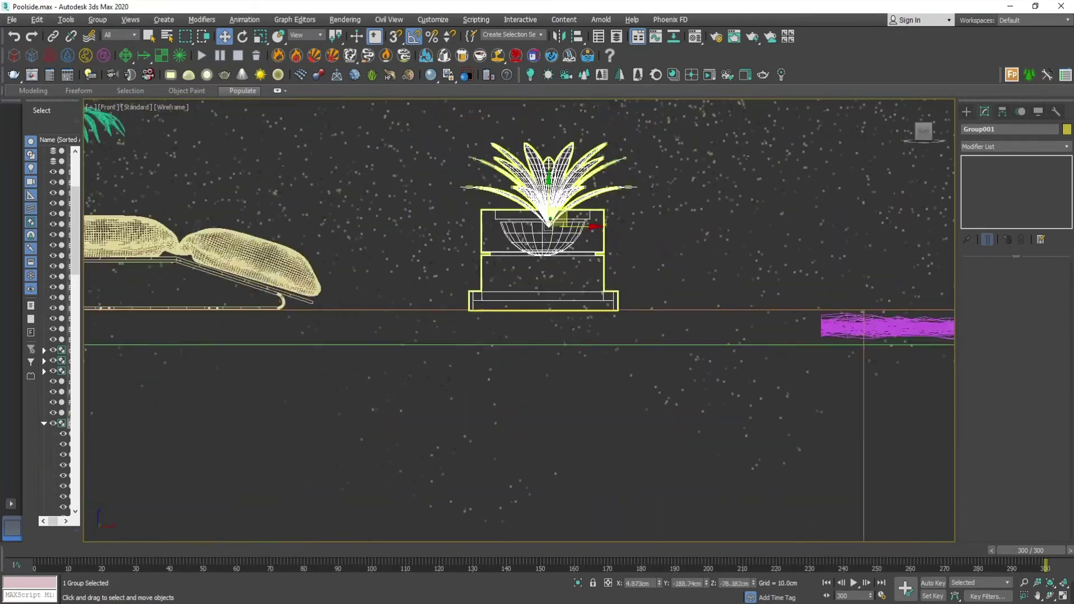
Move the planter group along X towards the low building's wall, to X -58.174 cm.
{"action": "scroll", "coordinate": [614, 292], "scroll_direction": "down", "scroll_amount": 3}
{"action": "left_click_drag", "start_coordinate": [607, 252], "coordinate": [257, 252]}
{"action": "key", "text": "alt+w"}
{"action": "middle_click", "coordinate": [604, 434]}
{"action": "key", "text": "alt+w"}
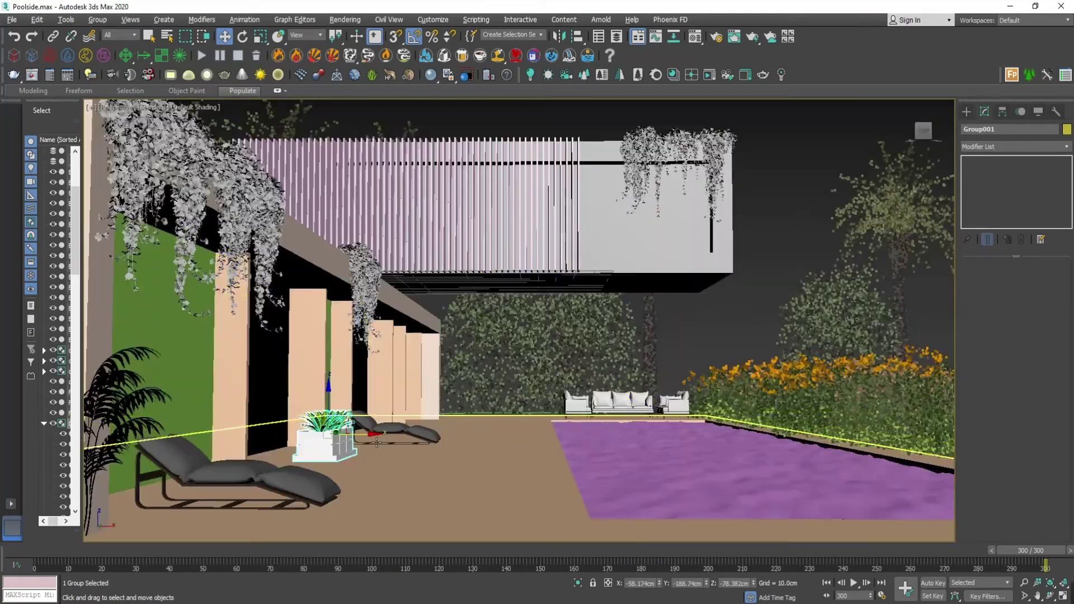
Move the planter group in front of the first green wall panel, to X -77.14 cm, Y -281.501 cm.
{"action": "middle_click_drag", "start_coordinate": [582, 434], "coordinate": [663, 383], "text": "alt"}
{"action": "scroll", "coordinate": [663, 383], "scroll_direction": "up", "scroll_amount": 3}
{"action": "middle_click_drag", "start_coordinate": [506, 425], "coordinate": [613, 367], "text": "alt"}
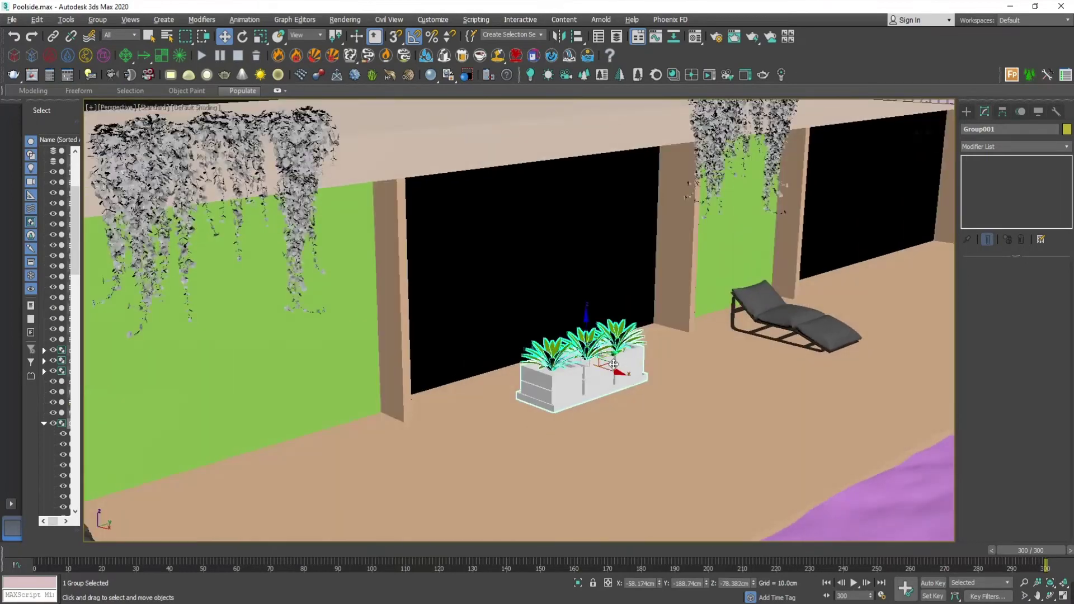
{"action": "scroll", "coordinate": [345, 444], "scroll_direction": "down", "scroll_amount": 2}
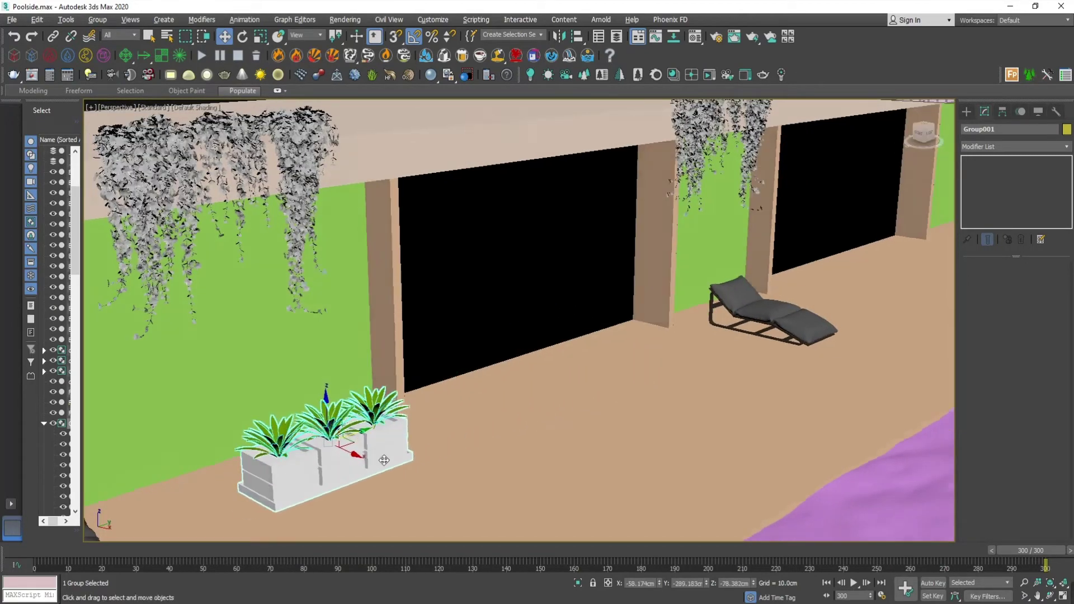
{"action": "middle_click_drag", "start_coordinate": [345, 444], "coordinate": [293, 440], "text": "alt"}
{"action": "left_click_drag", "start_coordinate": [304, 439], "coordinate": [311, 440]}
{"action": "middle_click_drag", "start_coordinate": [267, 447], "coordinate": [317, 451], "text": "alt"}
{"action": "left_click_drag", "start_coordinate": [316, 451], "coordinate": [347, 442]}
Clone the planter group about 216 cm along Y, placing the copy in front of the second green wall panel.
{"action": "key", "text": "alt+w"}
{"action": "key", "text": "alt+w"}
{"action": "middle_click_drag", "start_coordinate": [704, 442], "coordinate": [381, 434], "text": "alt"}
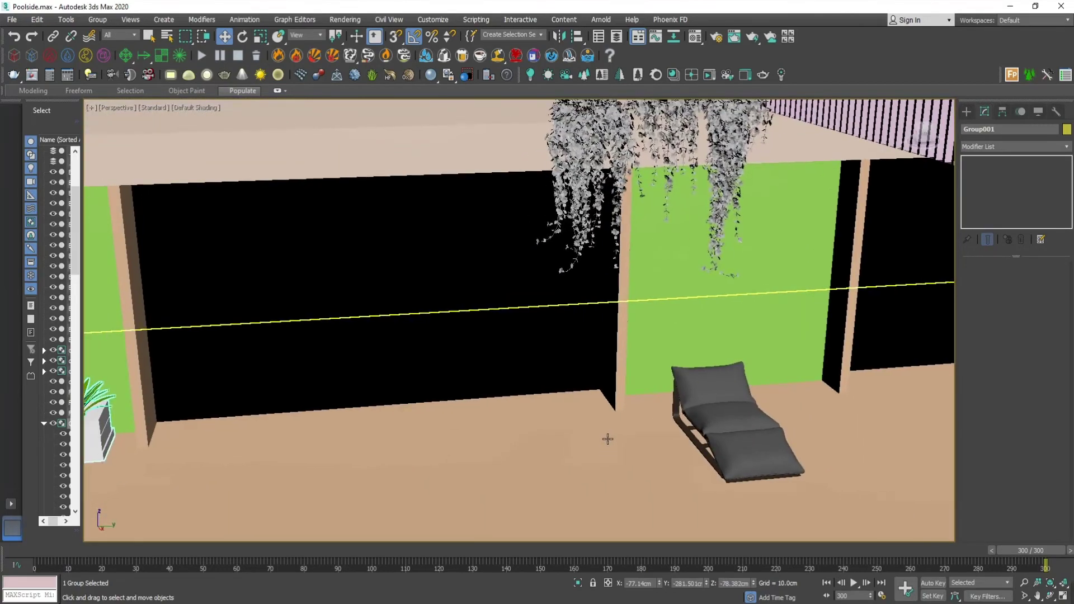
{"action": "middle_click_drag", "start_coordinate": [607, 439], "coordinate": [425, 437]}
{"action": "scroll", "coordinate": [425, 437], "scroll_direction": "down", "scroll_amount": 3}
{"action": "mouse_move", "coordinate": [638, 461]}
{"action": "middle_mouse_down", "text": "alt"}
{"action": "mouse_move", "coordinate": [599, 443]}
{"action": "mouse_move", "coordinate": [731, 447]}
{"action": "middle_mouse_up", "text": "alt"}
{"action": "left_click_drag", "start_coordinate": [215, 415], "coordinate": [712, 403], "text": "shift"}
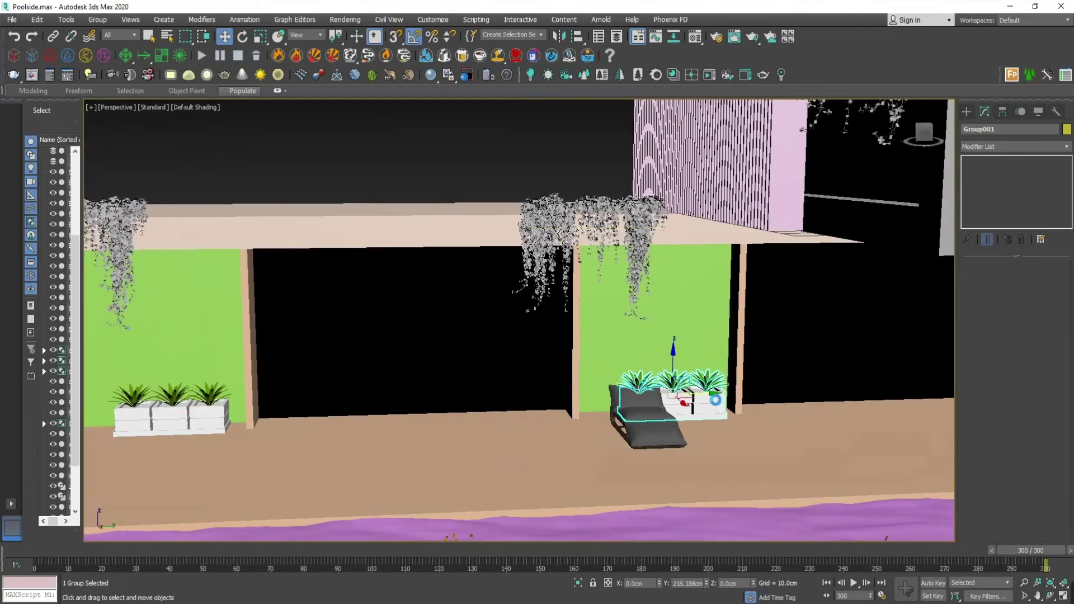
{"action": "key", "text": "Return"}
Clone the planter group again as an instance in front of the third green wall panel, at about Y 169 cm.
{"action": "middle_click_drag", "start_coordinate": [692, 399], "coordinate": [263, 412]}
{"action": "left_click_drag", "start_coordinate": [266, 408], "coordinate": [808, 410], "text": "shift"}
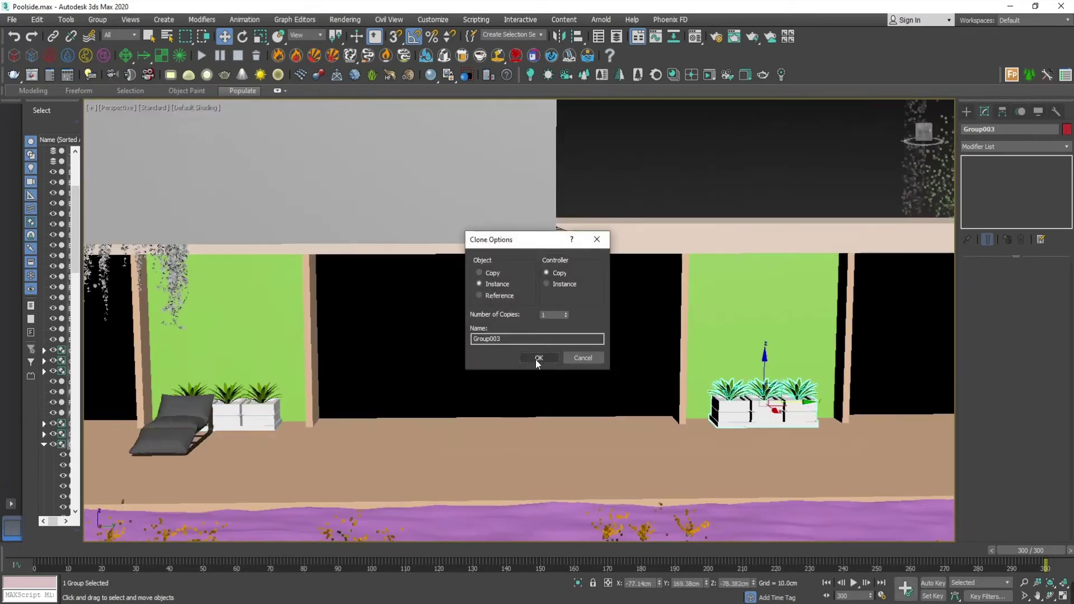
{"action": "left_click", "coordinate": [536, 360]}
In the top view, clone the third panel's planter group while rotating the copy a quarter turn.
{"action": "mouse_move", "coordinate": [751, 428]}
{"action": "middle_mouse_down"}
{"action": "mouse_move", "coordinate": [414, 434]}
{"action": "mouse_move", "coordinate": [565, 442]}
{"action": "middle_mouse_up"}
{"action": "scroll", "coordinate": [415, 435], "scroll_direction": "down", "scroll_amount": 4}
{"action": "middle_click_drag", "start_coordinate": [674, 442], "coordinate": [614, 446]}
{"action": "scroll", "coordinate": [614, 446], "scroll_direction": "up", "scroll_amount": 5}
{"action": "key", "text": "t"}
{"action": "key", "text": "e"}
{"action": "left_click_drag", "start_coordinate": [477, 252], "coordinate": [491, 295], "text": "shift"}
{"action": "left_click", "coordinate": [539, 357]}
Move the rotated planter group into the deck's far corner on the low building's side.
{"action": "middle_click_drag", "start_coordinate": [539, 347], "coordinate": [564, 479]}
{"action": "key", "text": "w"}
{"action": "left_click_drag", "start_coordinate": [483, 383], "coordinate": [420, 165]}
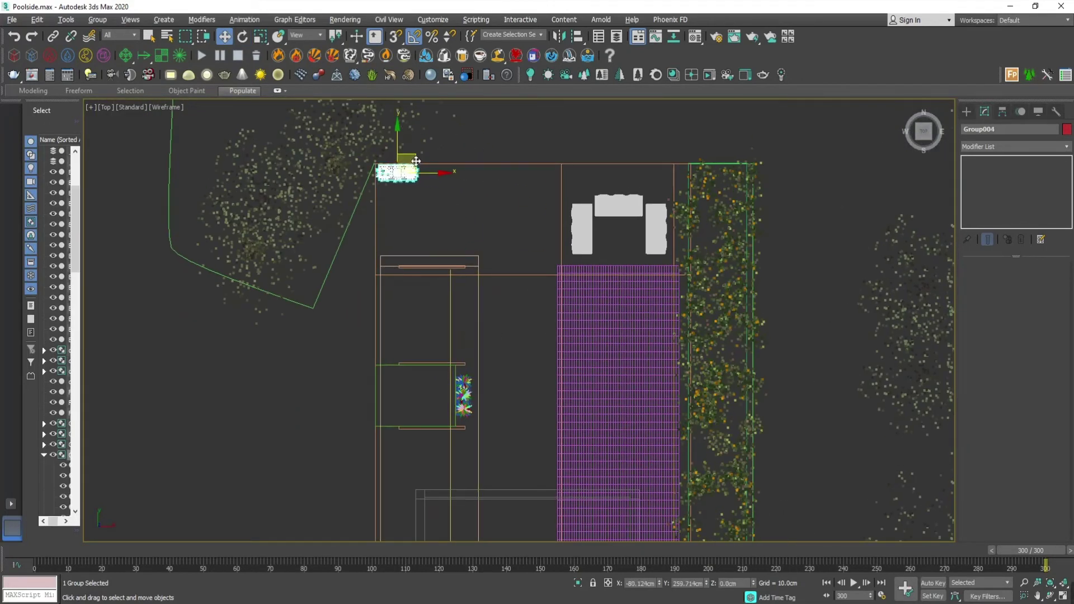
Clone the corner planter group along X as 10 instances about 50 cm apart to line the deck's far edge.
{"action": "middle_click_drag", "start_coordinate": [414, 160], "coordinate": [463, 293]}
{"action": "scroll", "coordinate": [466, 300], "scroll_direction": "up", "scroll_amount": 3}
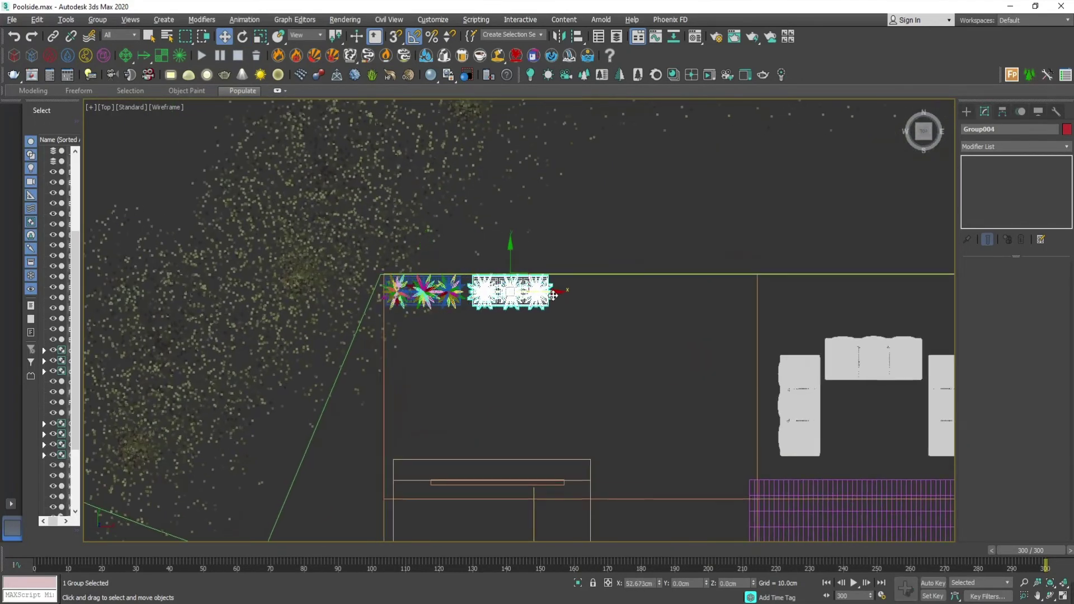
{"action": "left_click_drag", "start_coordinate": [551, 296], "coordinate": [552, 295], "text": "shift"}
{"action": "left_click", "coordinate": [565, 312]}
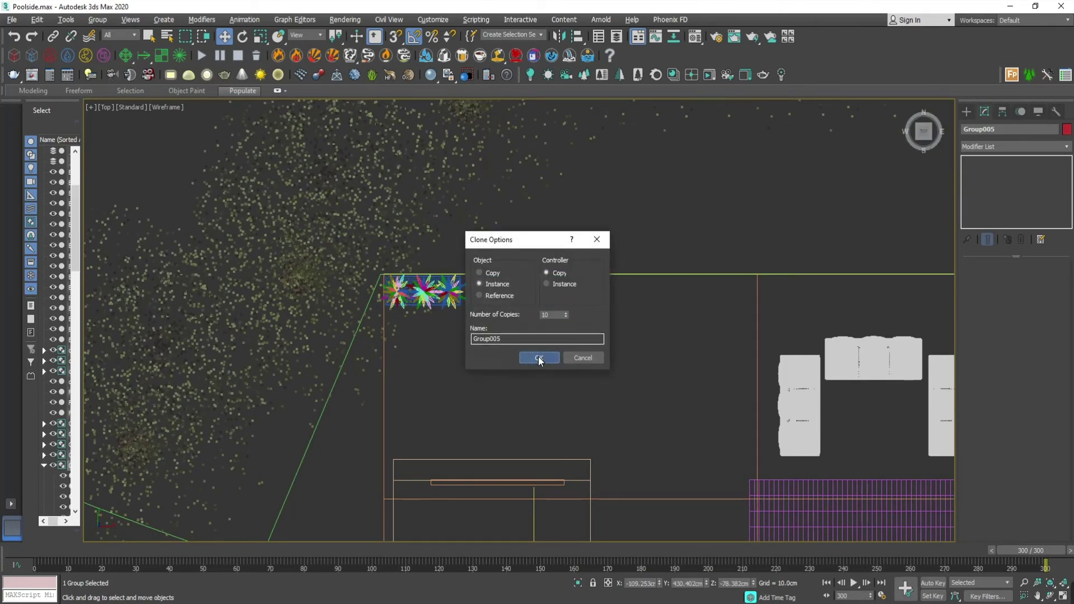
{"action": "left_click", "coordinate": [539, 359]}
Delete the surplus planter groups at the end of the row beyond the flowering hedge.
{"action": "middle_click_drag", "start_coordinate": [873, 342], "coordinate": [437, 339]}
{"action": "key", "text": "Delete"}
{"action": "left_click", "coordinate": [768, 286]}
{"action": "key", "text": "Delete"}
{"action": "left_click", "coordinate": [684, 286]}
{"action": "key", "text": "Delete"}
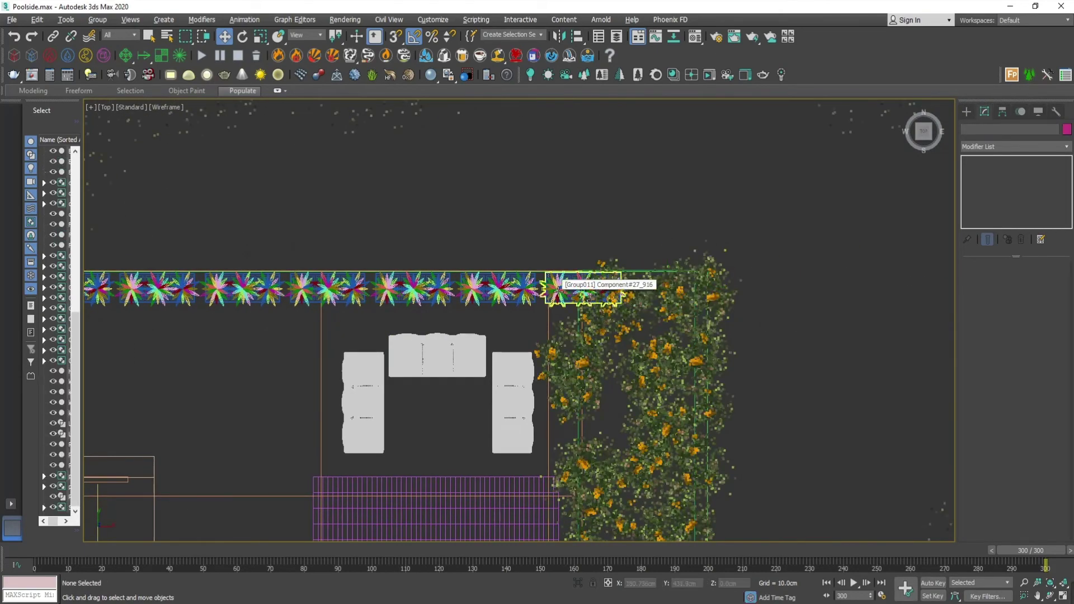
Examine the planter row, couches, pool and planting in the perspective view from several distances and angles.
{"action": "middle_click_drag", "start_coordinate": [596, 493], "coordinate": [725, 313]}
{"action": "key", "text": "p"}
{"action": "scroll", "coordinate": [712, 397], "scroll_direction": "down", "scroll_amount": 5}
{"action": "middle_click_drag", "start_coordinate": [712, 396], "coordinate": [484, 496]}
{"action": "scroll", "coordinate": [623, 412], "scroll_direction": "up", "scroll_amount": 6}
{"action": "middle_click_drag", "start_coordinate": [623, 412], "coordinate": [558, 475], "text": "alt"}
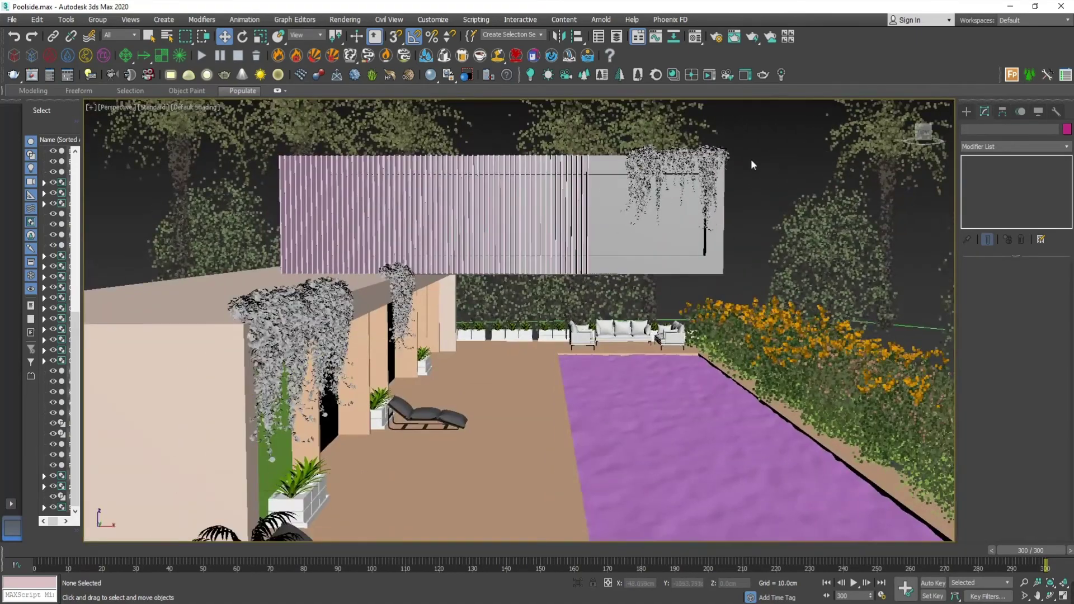
{"action": "scroll", "coordinate": [722, 360], "scroll_direction": "up", "scroll_amount": 5}
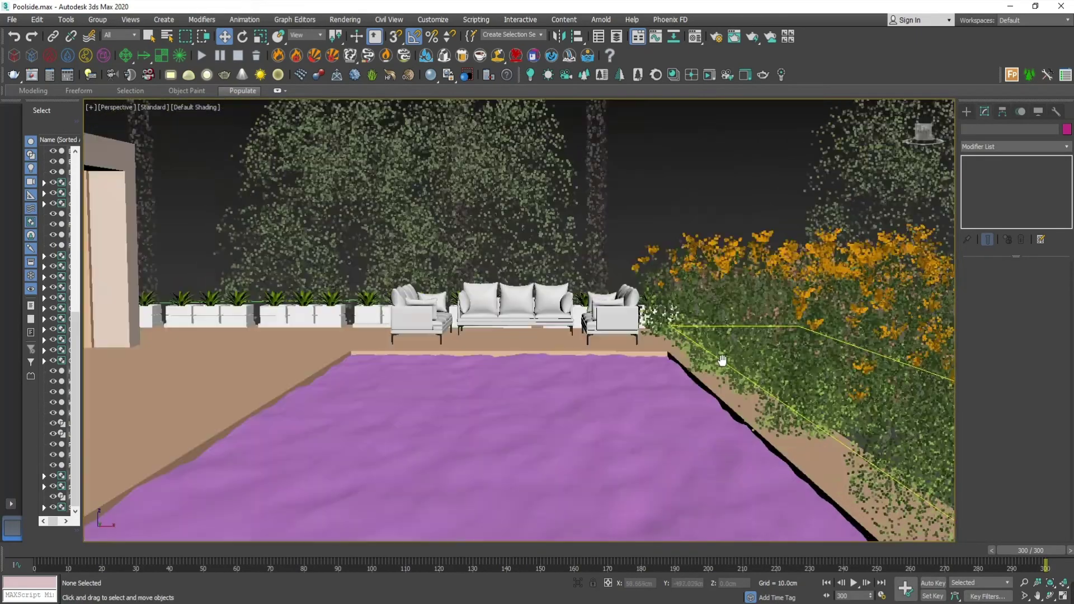
{"action": "scroll", "coordinate": [580, 302], "scroll_direction": "down", "scroll_amount": 5}
{"action": "middle_click_drag", "start_coordinate": [589, 348], "coordinate": [604, 313]}
{"action": "middle_click_drag", "start_coordinate": [603, 314], "coordinate": [593, 381]}
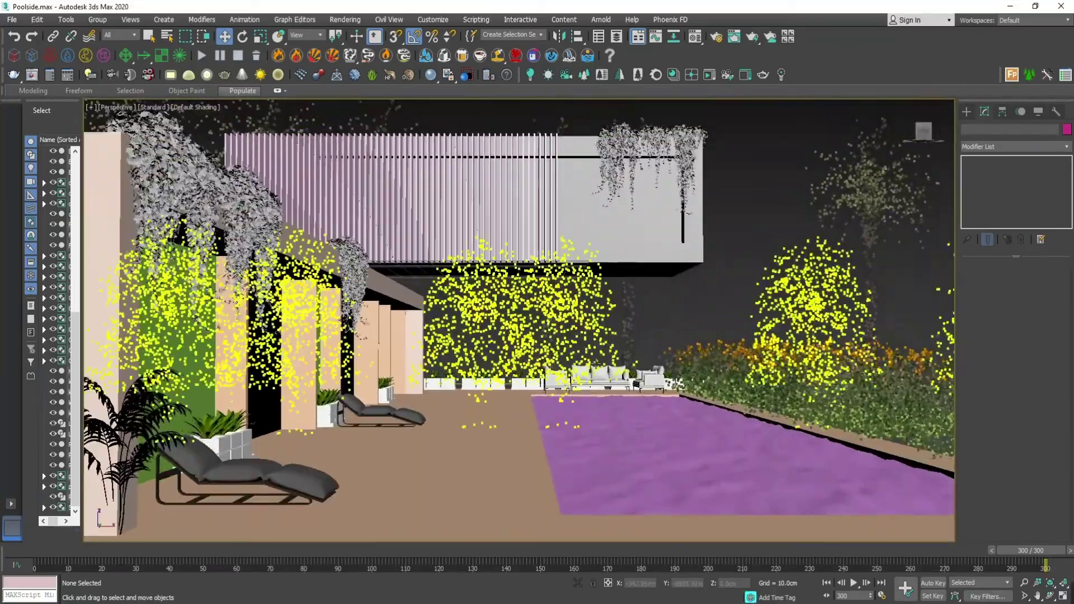
{"action": "scroll", "coordinate": [590, 358], "scroll_direction": "up", "scroll_amount": 4}
{"action": "scroll", "coordinate": [589, 354], "scroll_direction": "down", "scroll_amount": 4}
{"action": "scroll", "coordinate": [590, 354], "scroll_direction": "down", "scroll_amount": 4}
{"action": "scroll", "coordinate": [594, 352], "scroll_direction": "up", "scroll_amount": 5}
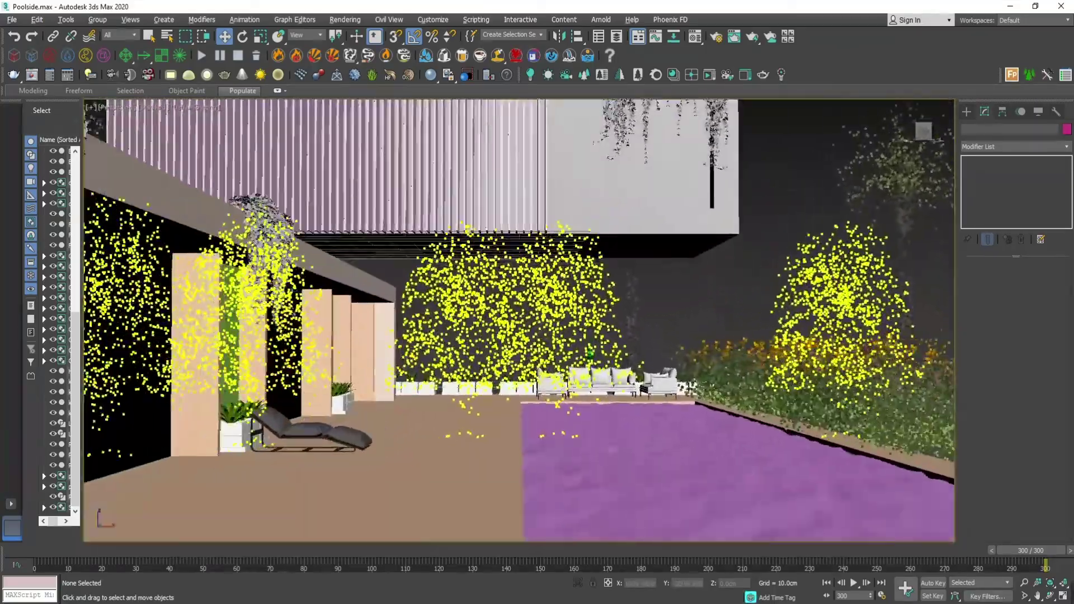
{"action": "middle_click_drag", "start_coordinate": [599, 350], "coordinate": [602, 336]}
Save the scene and set the production renderer to Redshift Renderer.
{"action": "key", "text": "ctrl+s"}
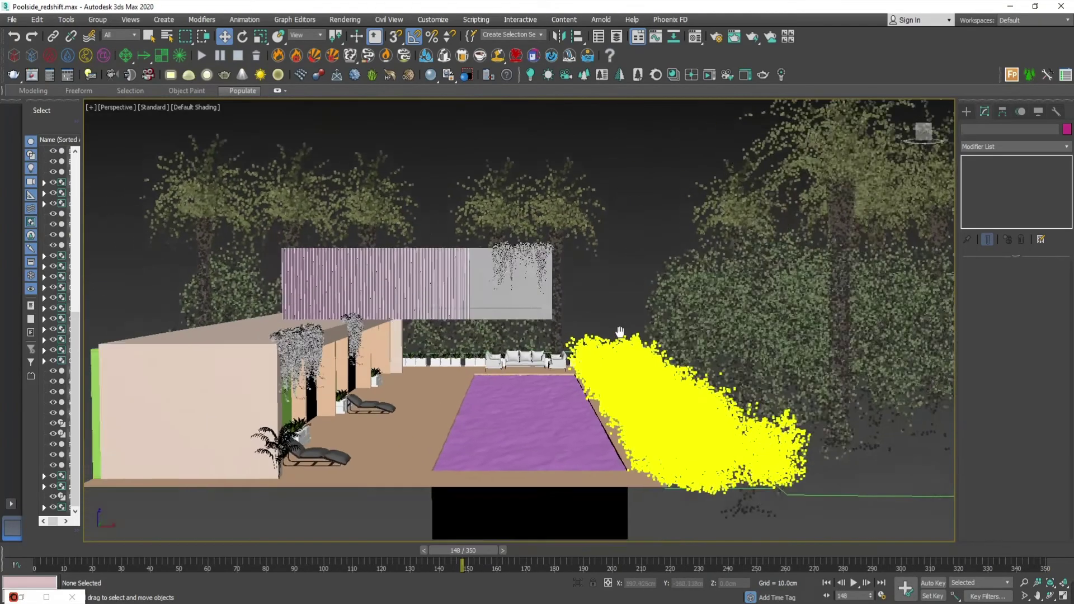
{"action": "scroll", "coordinate": [591, 351], "scroll_direction": "up", "scroll_amount": 5}
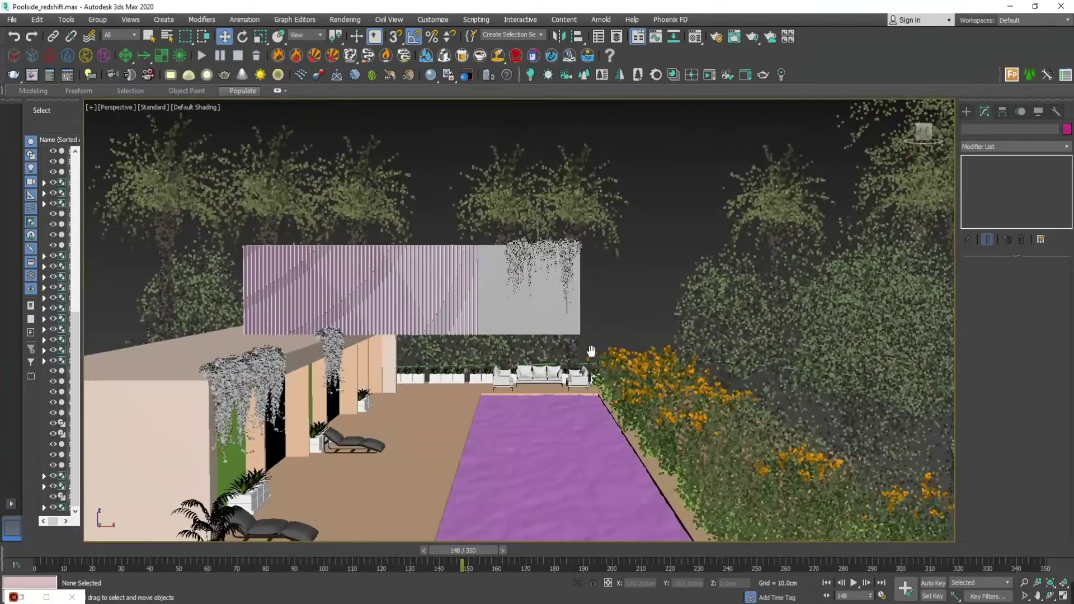
{"action": "key", "text": "F10"}
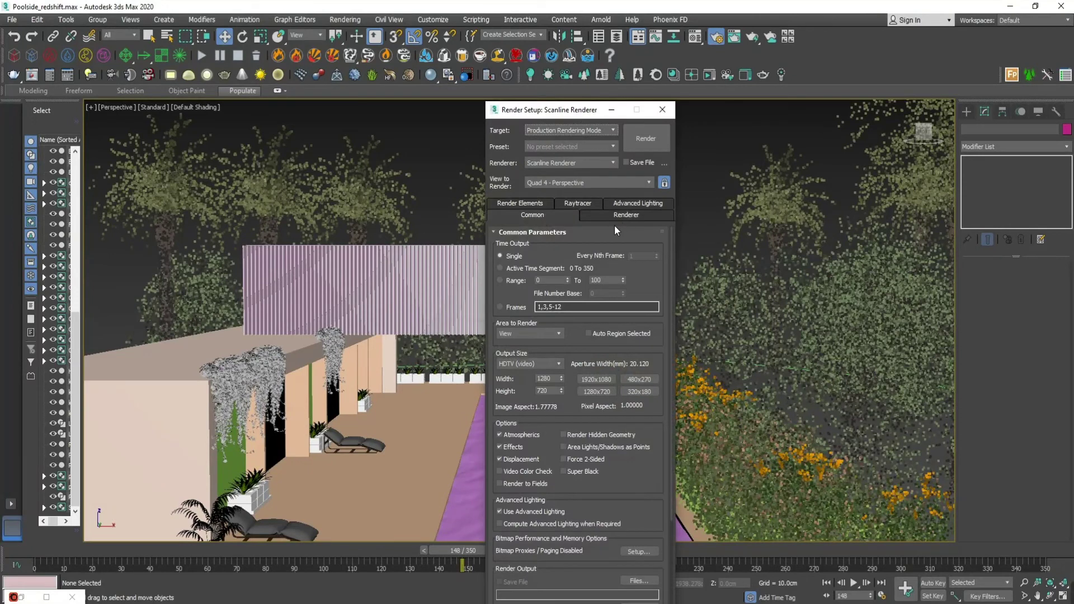
{"action": "left_click", "coordinate": [563, 162]}
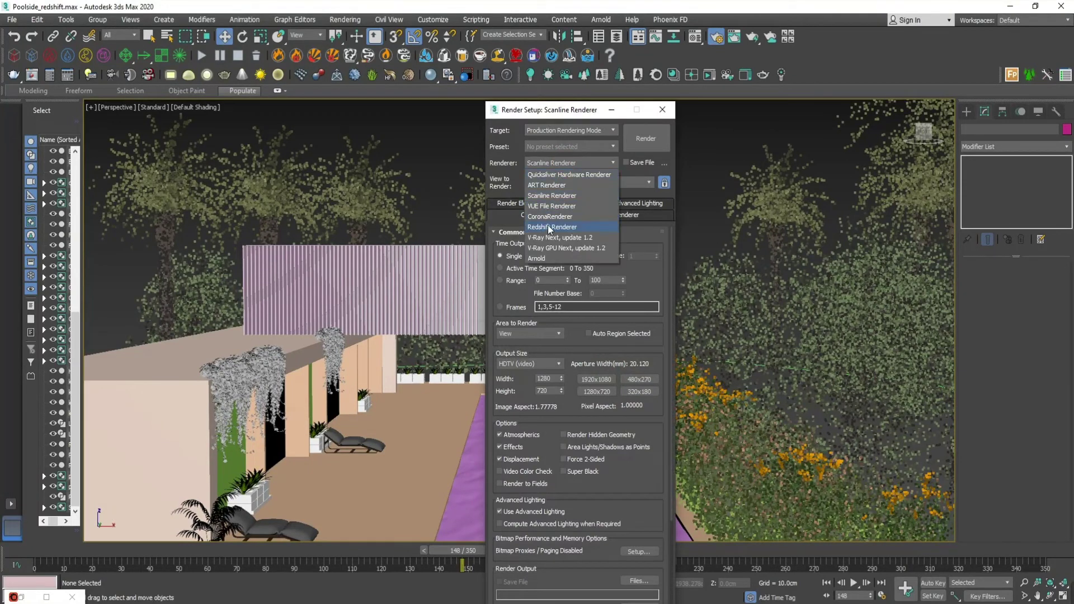
{"action": "left_click", "coordinate": [550, 227]}
{"action": "scroll", "coordinate": [658, 301], "scroll_direction": "down", "scroll_amount": 3}
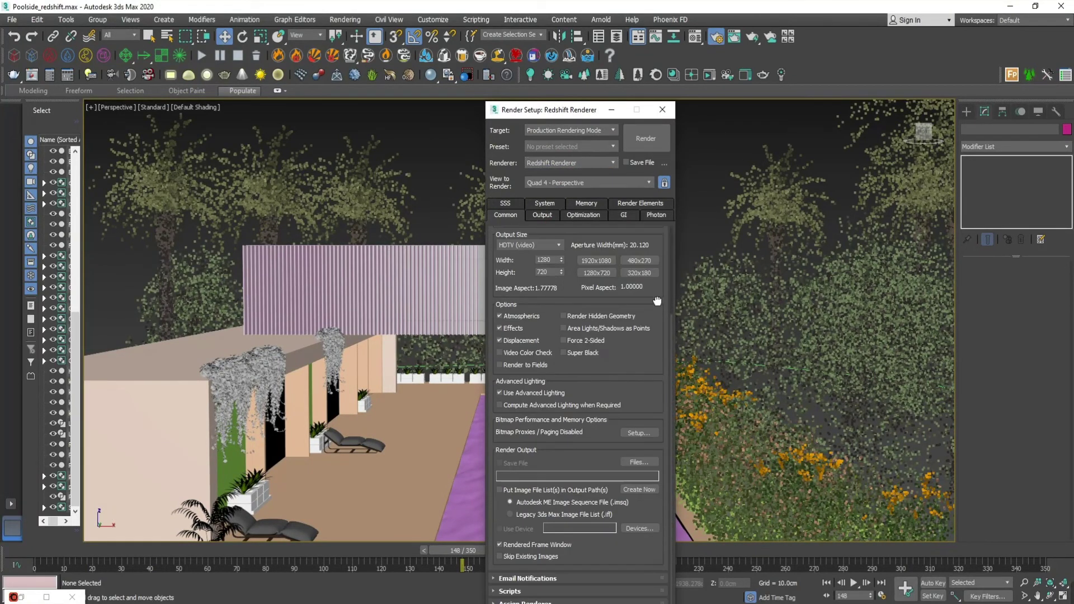
Enable Force 2-Sided in the common render options and close the render setup.
{"action": "left_click_drag", "start_coordinate": [576, 113], "coordinate": [578, 58]}
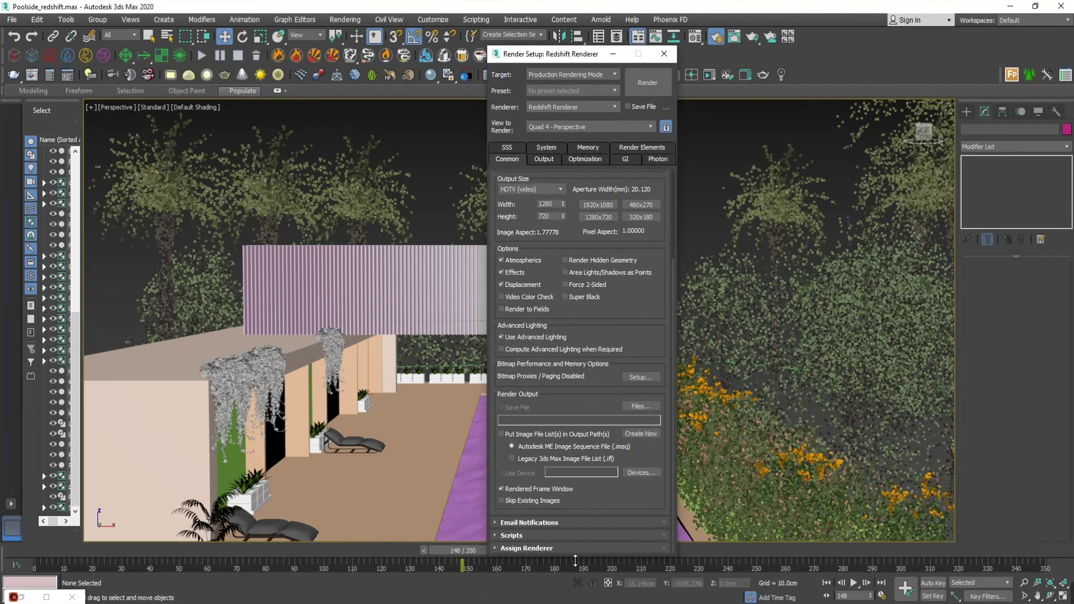
{"action": "scroll", "coordinate": [572, 554], "scroll_direction": "down", "scroll_amount": 2}
{"action": "left_click_drag", "start_coordinate": [623, 276], "coordinate": [627, 443]}
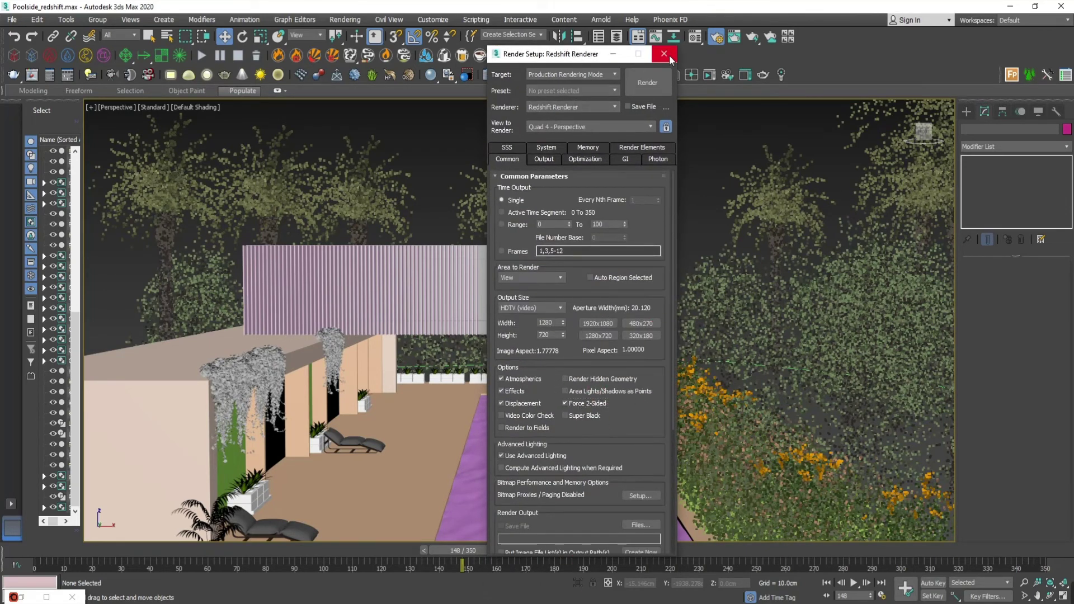
{"action": "left_click", "coordinate": [664, 54]}
Create a targeted physical camera in the top view, from the deck's near end by the palm towards the far end.
{"action": "left_click", "coordinate": [967, 112]}
{"action": "left_click", "coordinate": [1004, 128]}
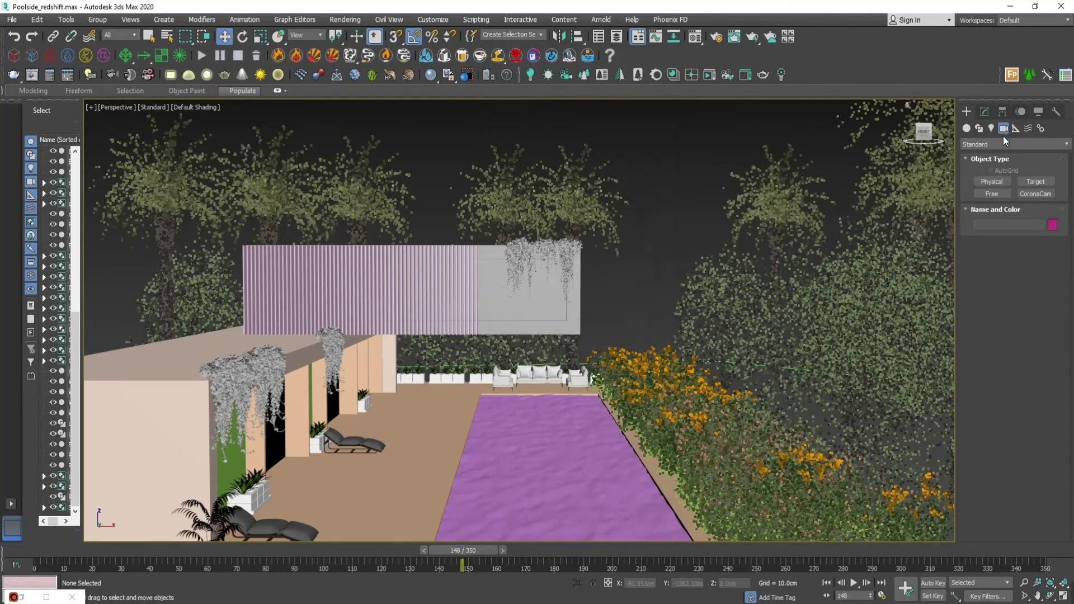
{"action": "left_click", "coordinate": [996, 156]}
{"action": "left_click", "coordinate": [996, 183]}
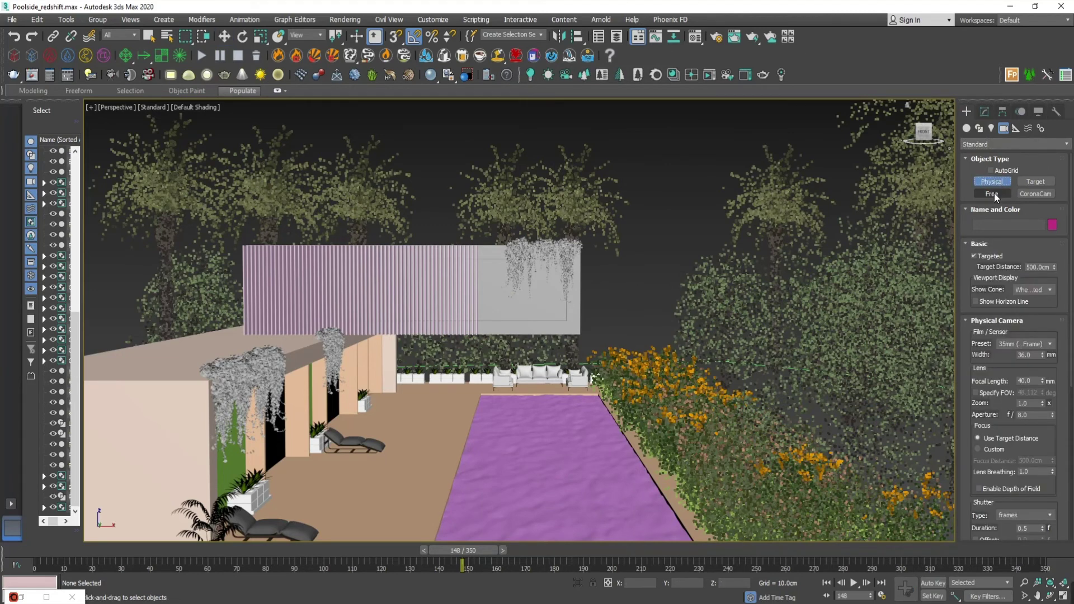
{"action": "key", "text": "t"}
{"action": "middle_click_drag", "start_coordinate": [402, 240], "coordinate": [503, 404]}
{"action": "scroll", "coordinate": [529, 311], "scroll_direction": "down", "scroll_amount": 3}
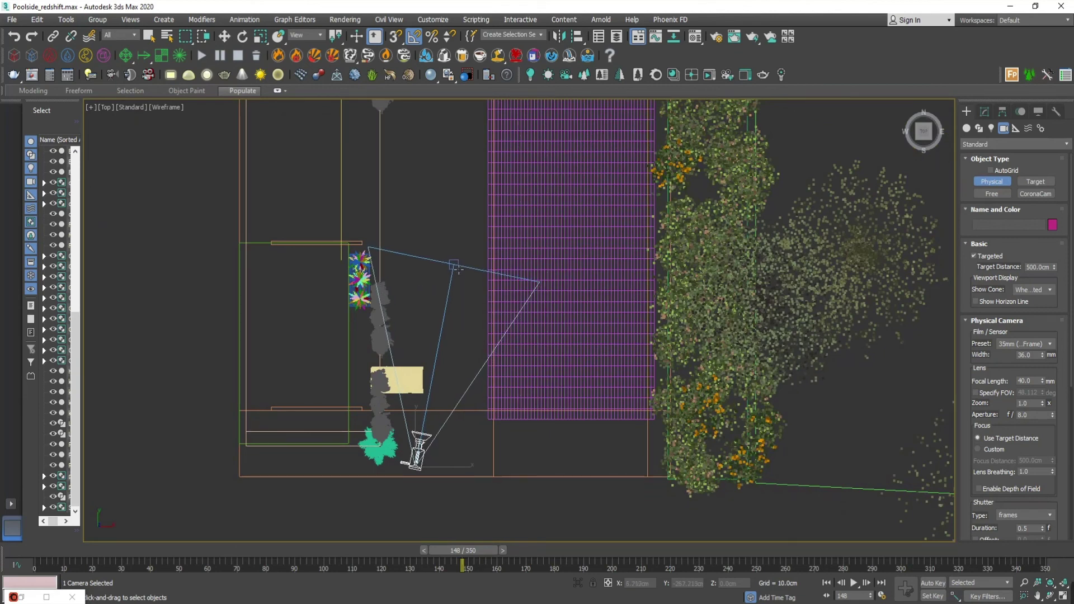
Show all four viewports and switch a view to look through the new physical camera.
{"action": "key", "text": "w"}
{"action": "key", "text": "alt+w"}
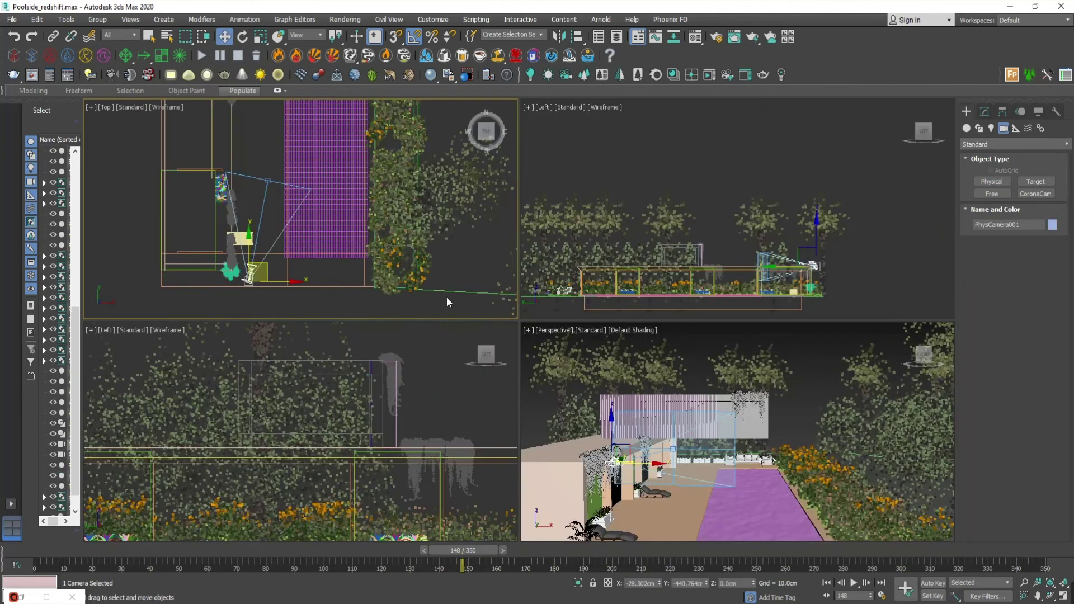
{"action": "key", "text": "c"}
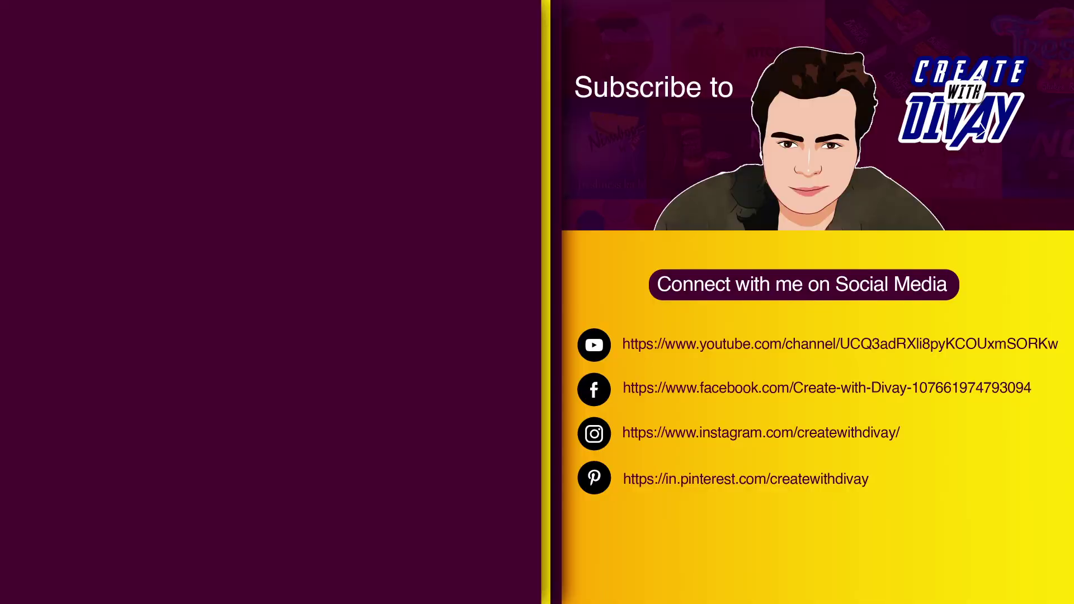